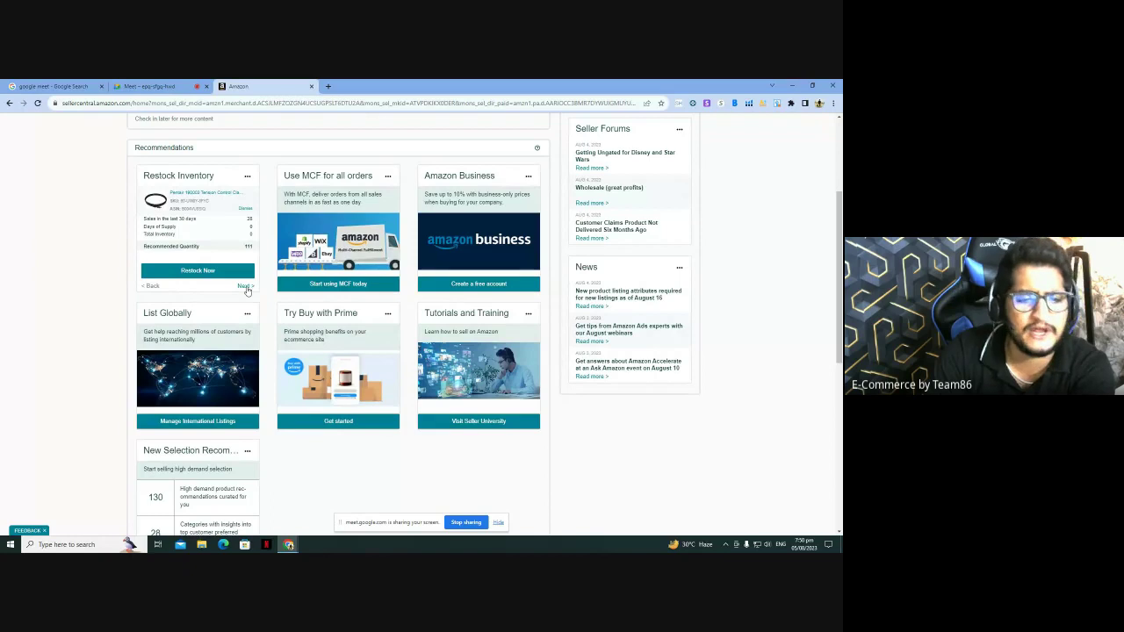
Step: View the next Restock Inventory recommendation and return to the previous product
left_click(246, 287)
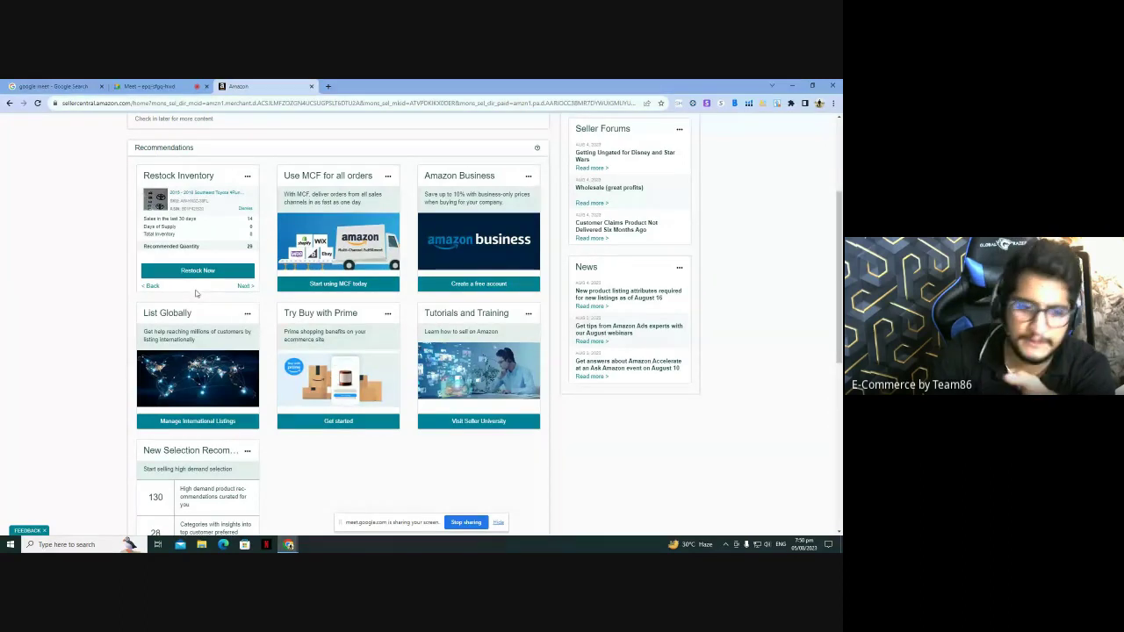
left_click(152, 285)
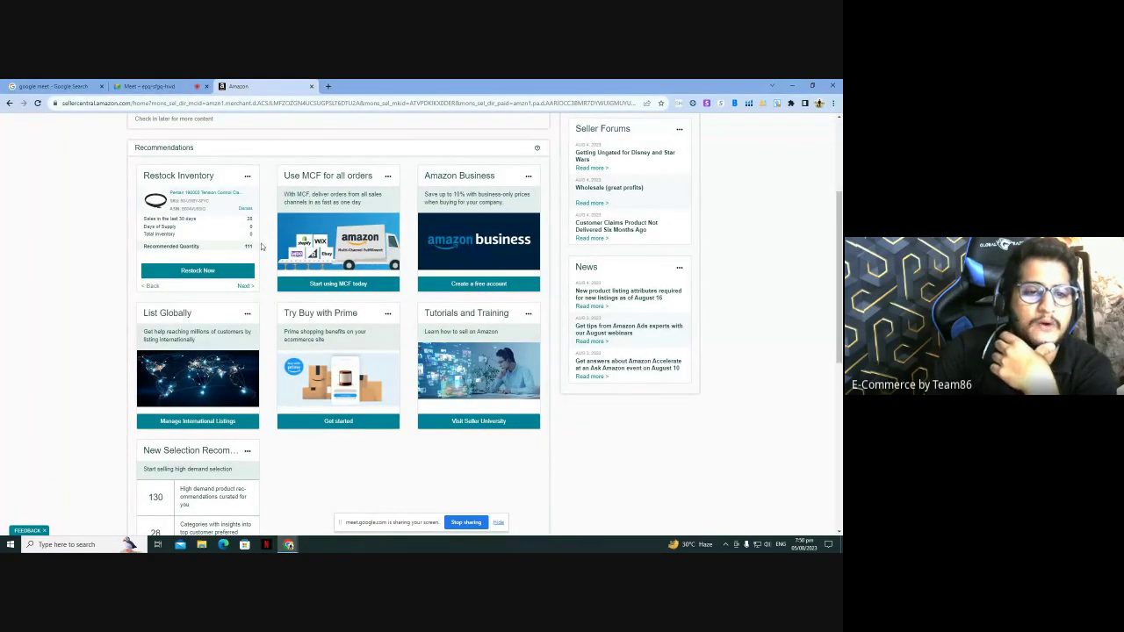
Step: Switch to the Google Meet call, admit the waiting participant and return to Amazon Seller Central
left_click(167, 86)
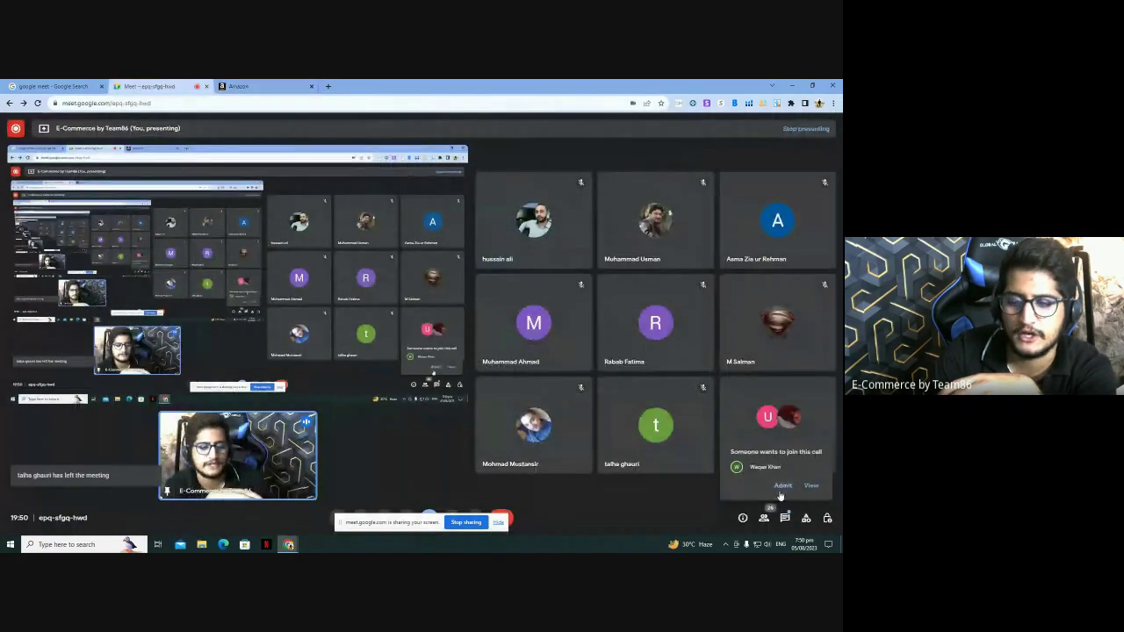
left_click(781, 486)
left_click(260, 86)
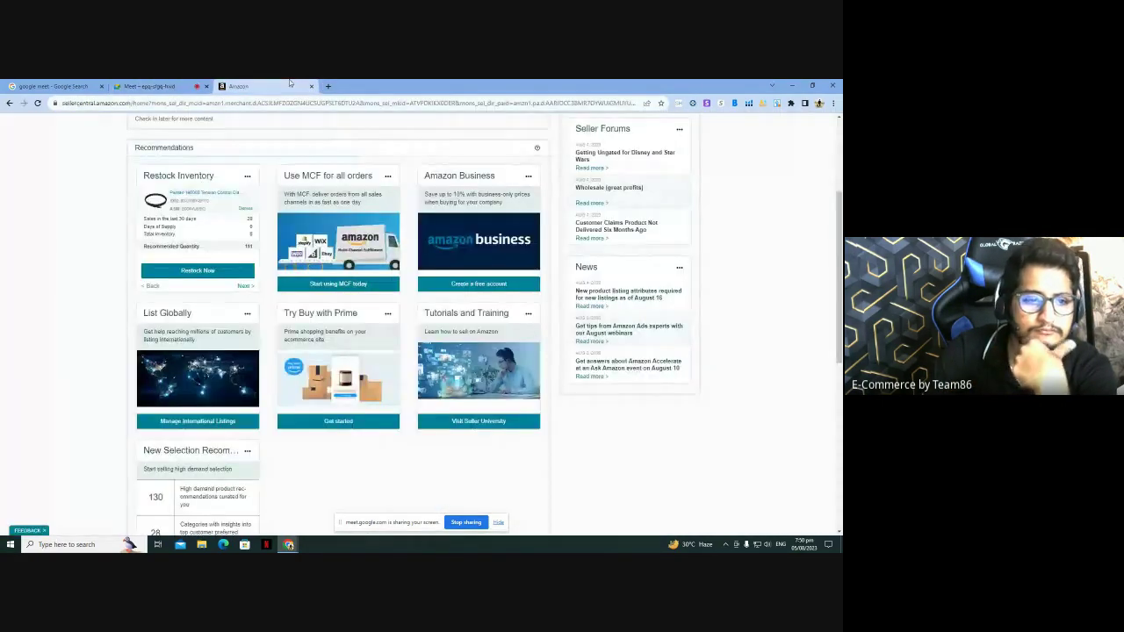
Step: Page through the Restock Inventory recommendations to the last product and look over the rest of the home page
left_click(243, 285)
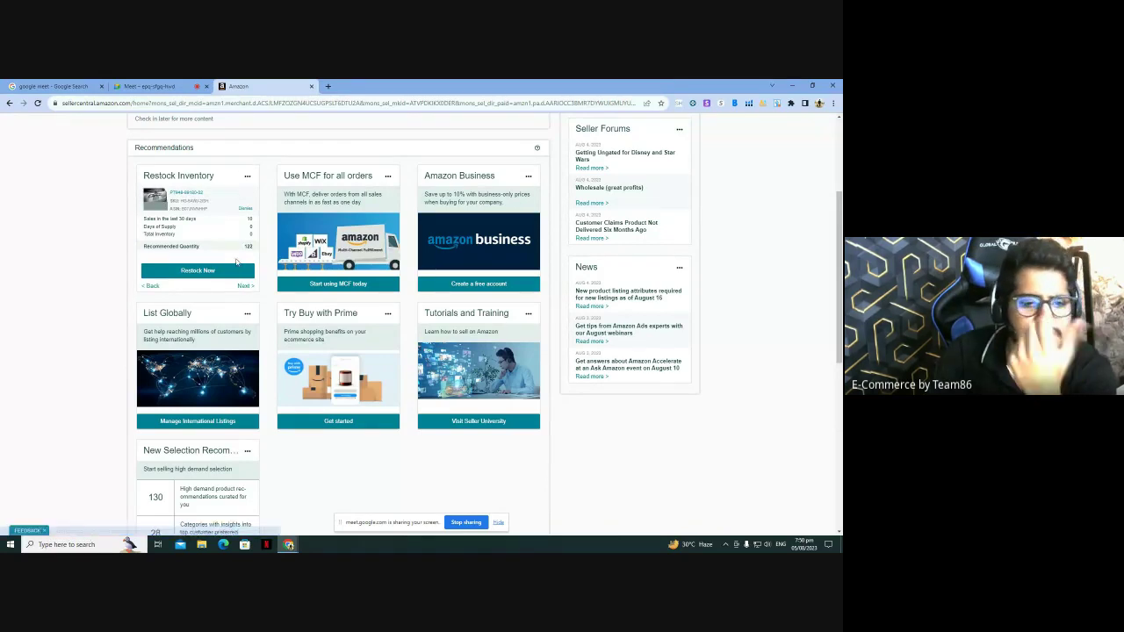
left_click(246, 286)
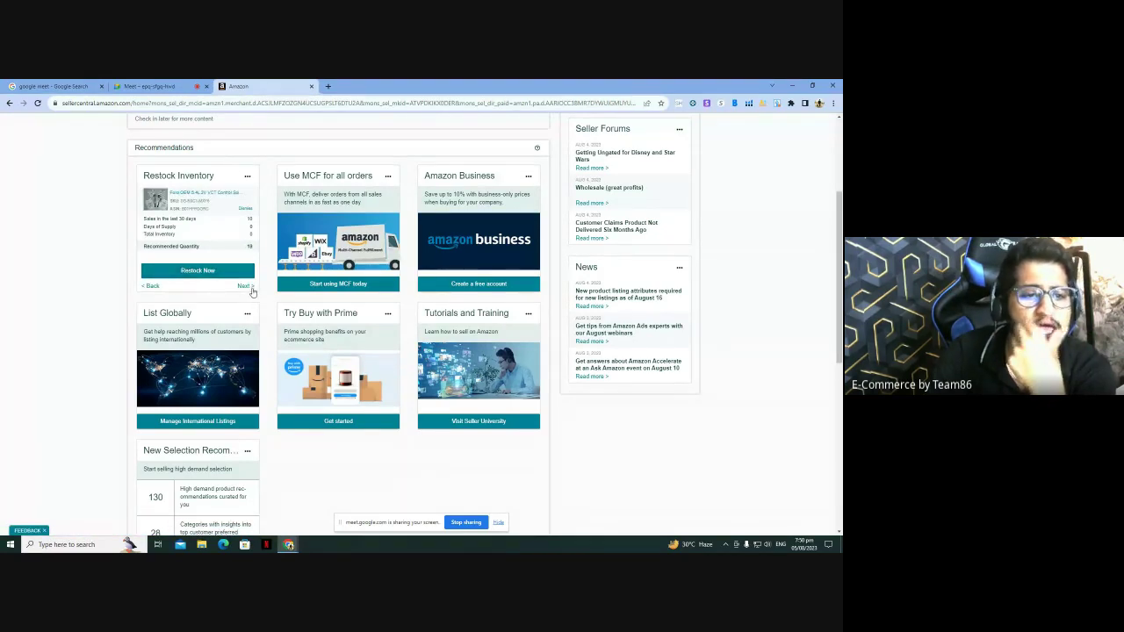
left_click(248, 288)
left_click(251, 288)
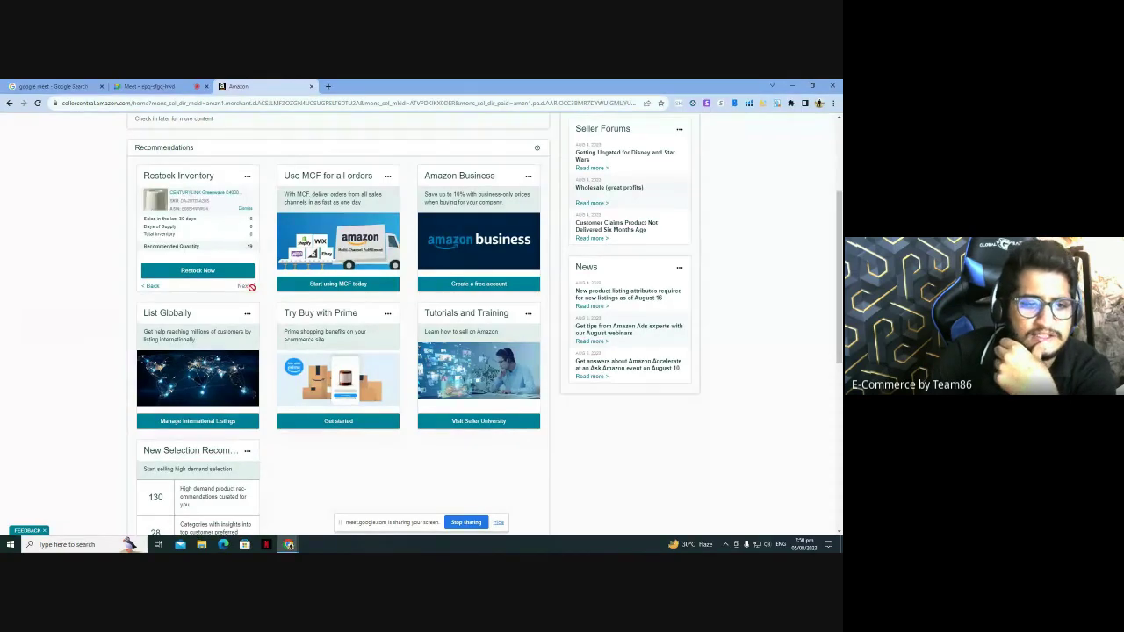
scroll(66, 300, "down", 4)
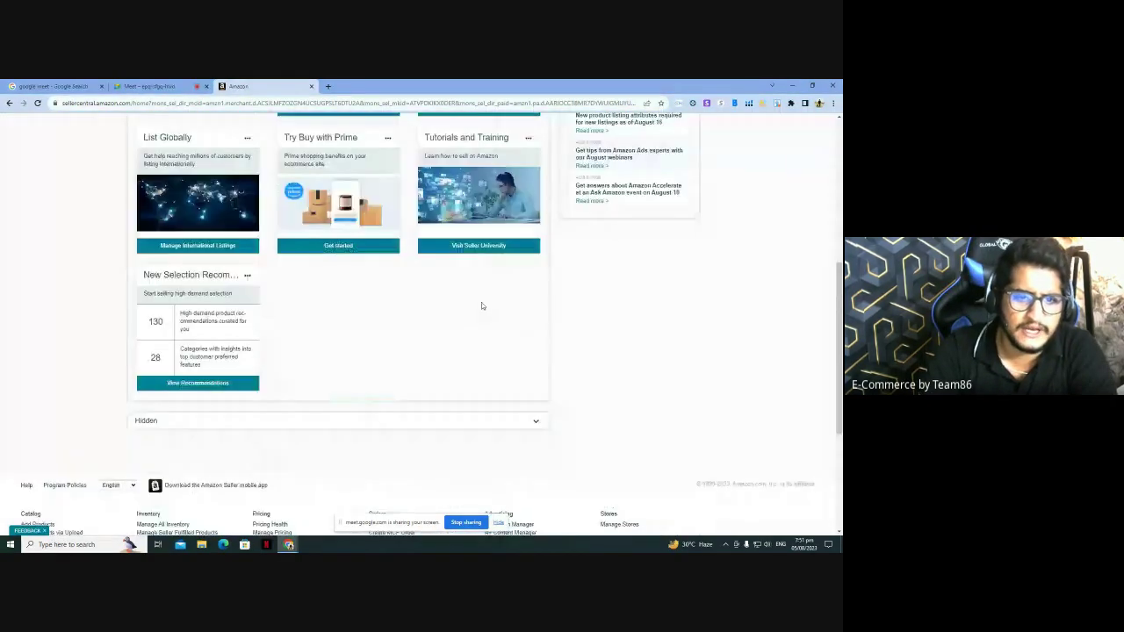
scroll(481, 306, "up", 4)
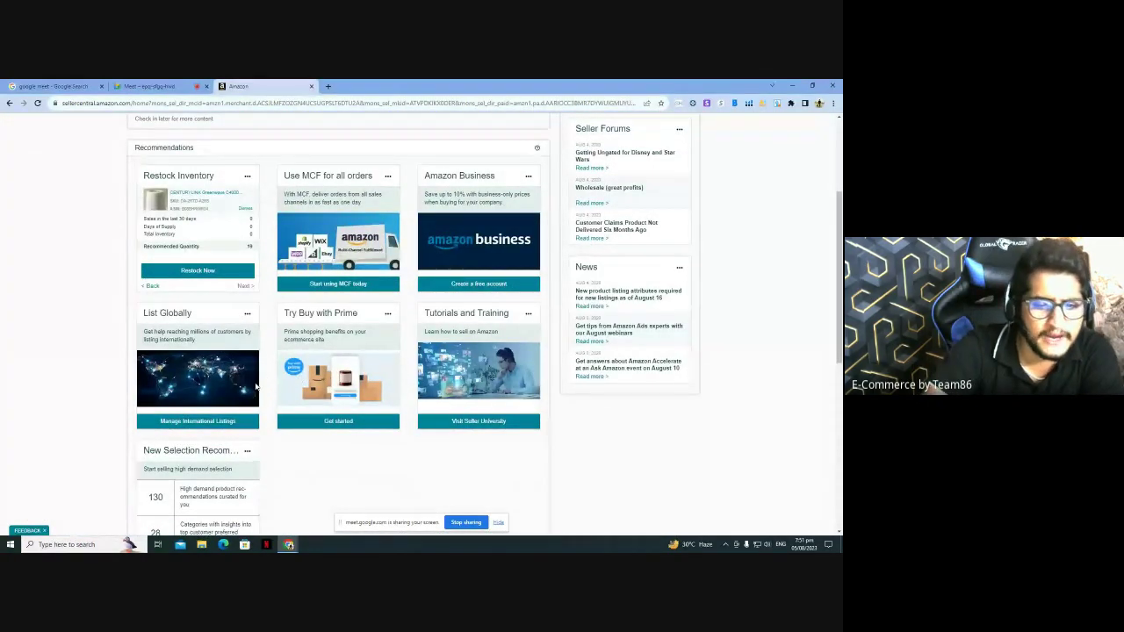
scroll(308, 303, "up", 1)
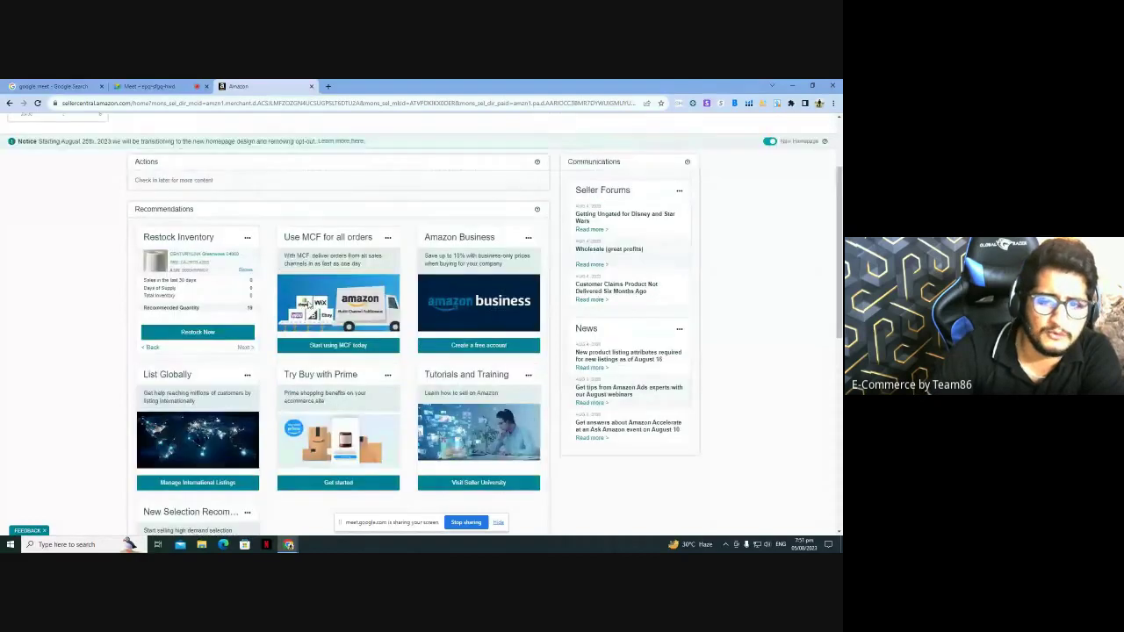
scroll(308, 302, "up", 3)
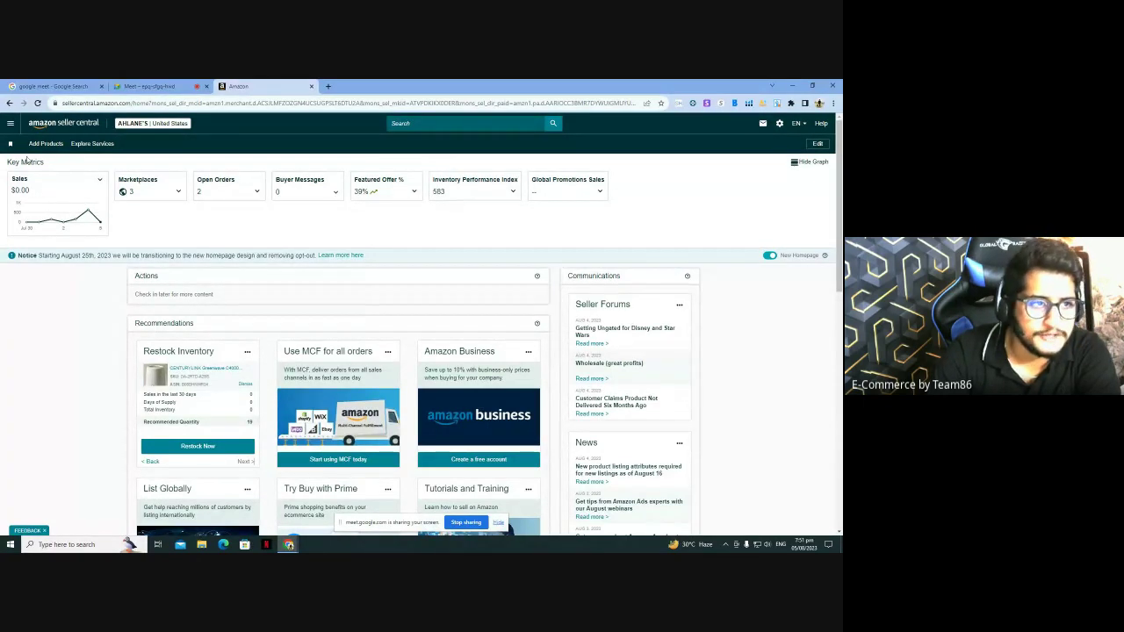
Step: Open the catalog's Add Products page and activate its product search field
left_click(10, 123)
mouse_move(17, 151)
left_click(10, 124)
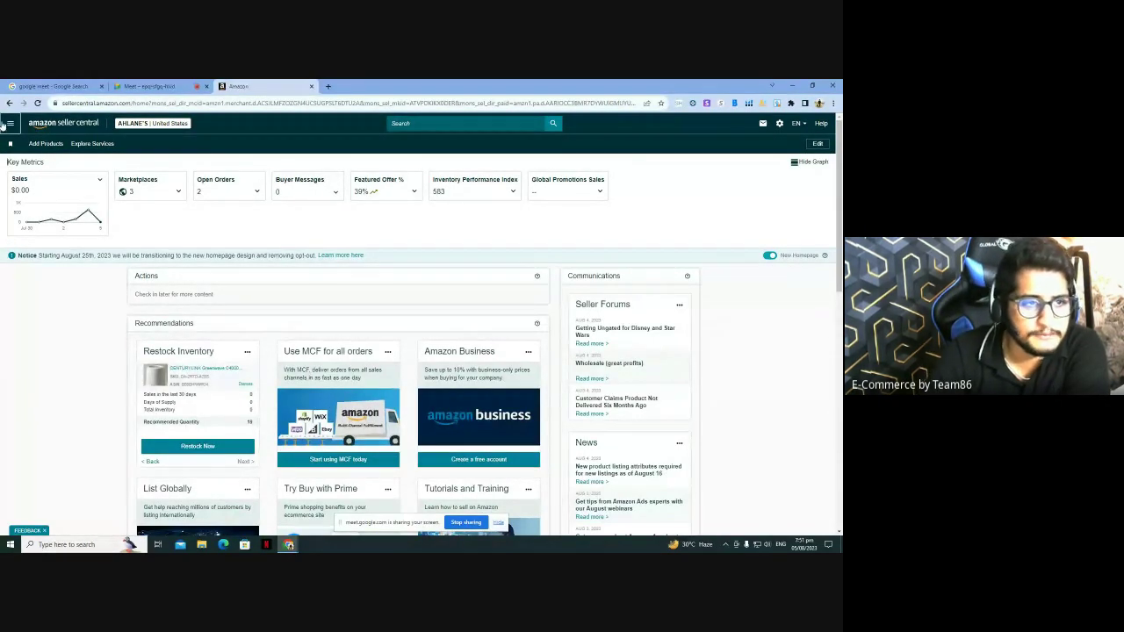
left_click(9, 124)
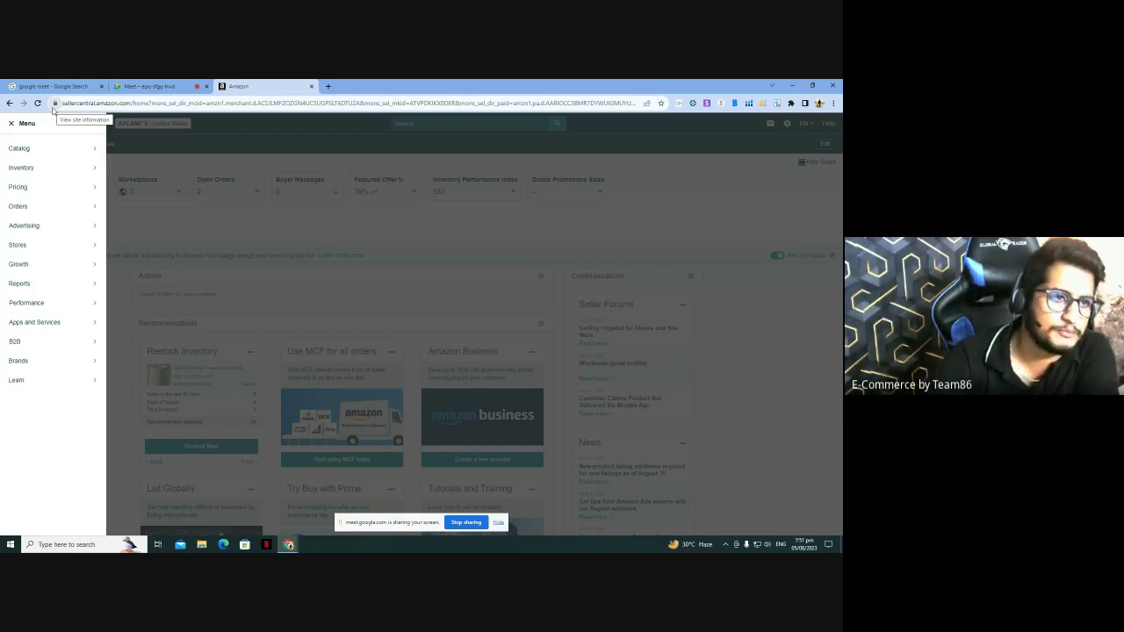
mouse_move(80, 188)
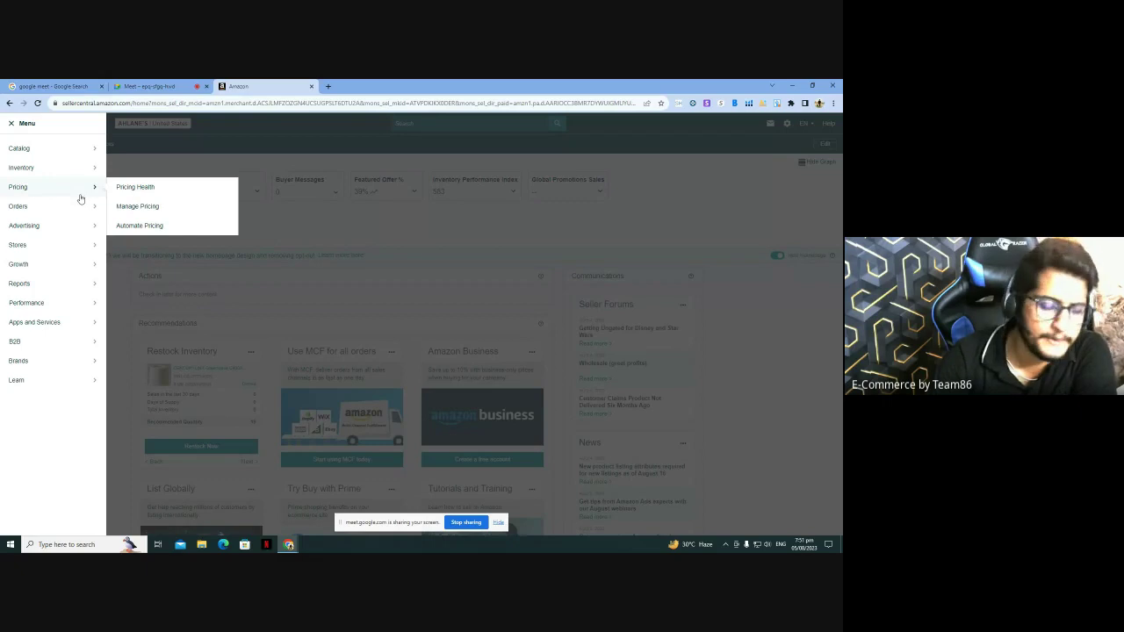
mouse_move(62, 158)
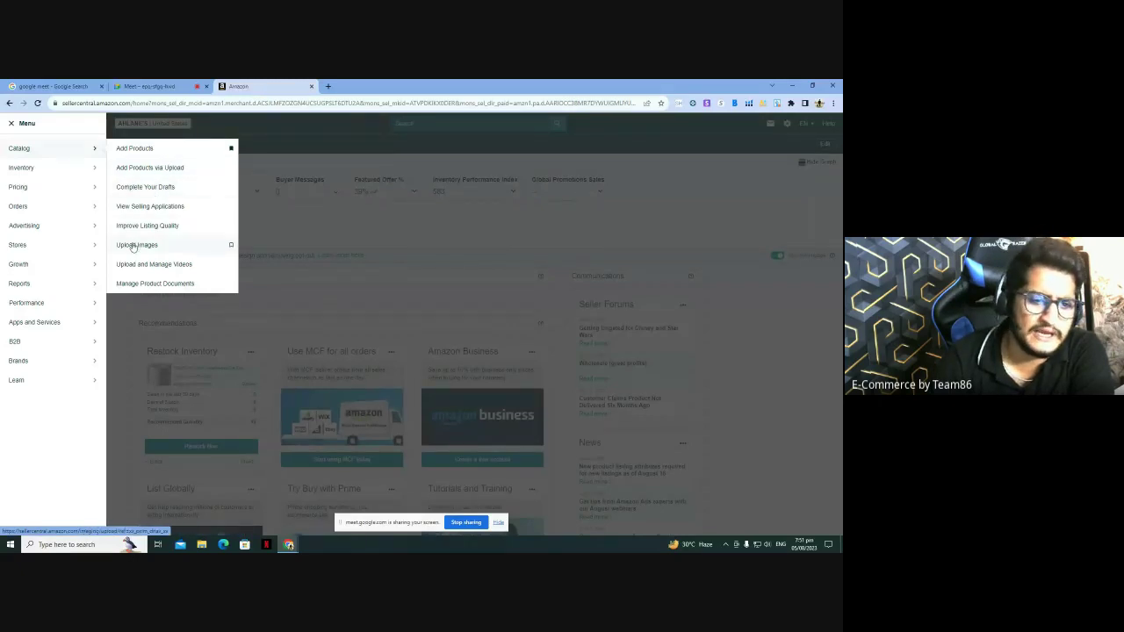
left_click(185, 157)
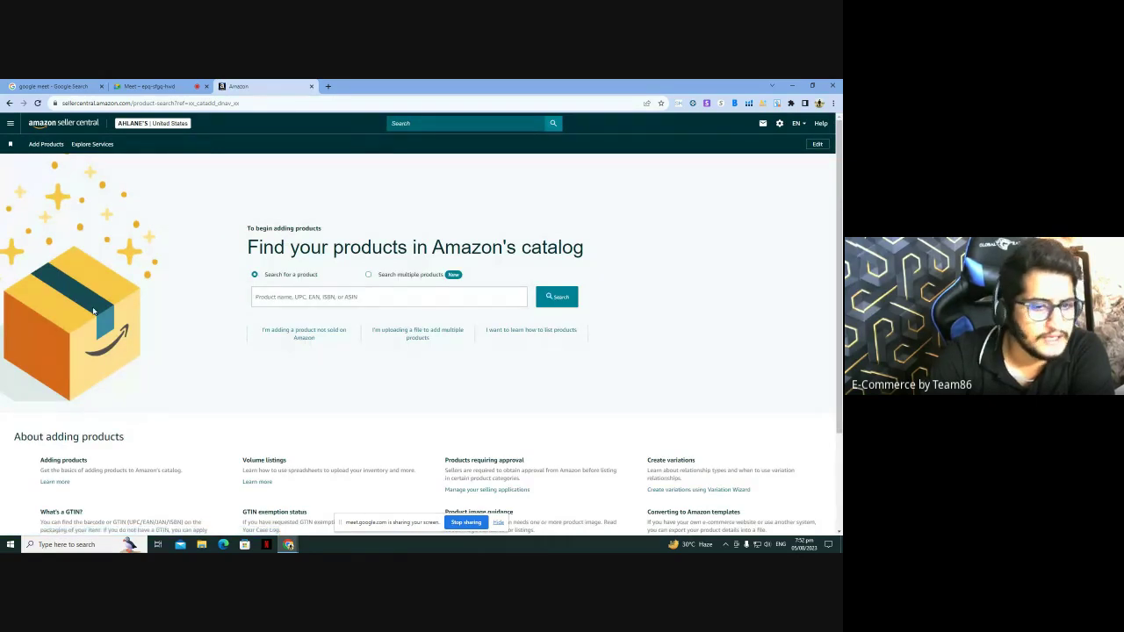
left_click(269, 297)
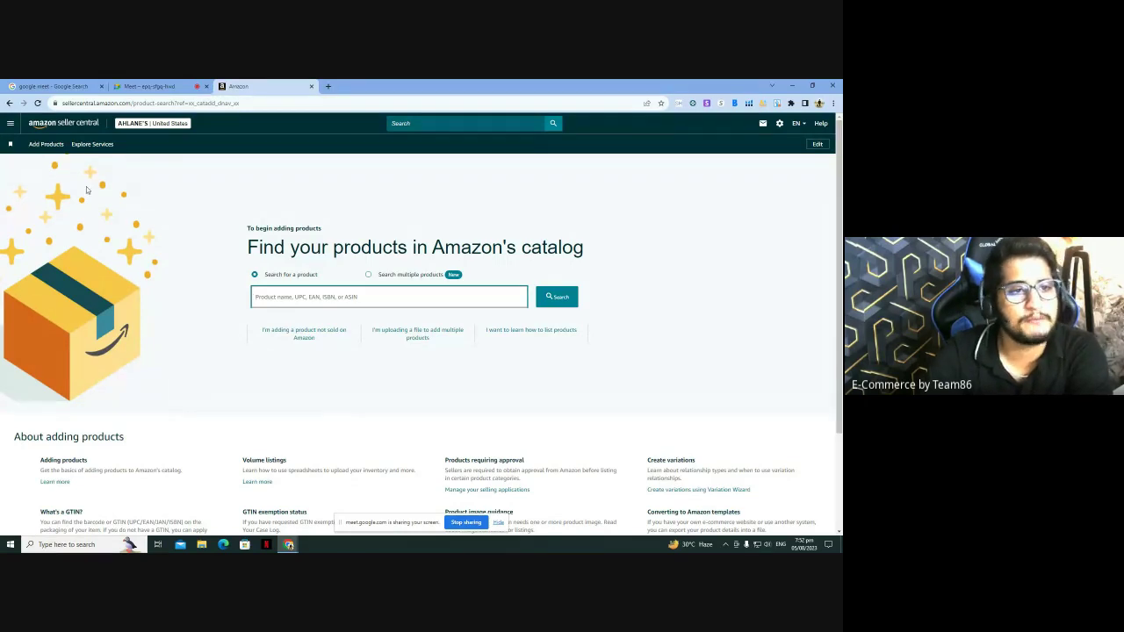
Step: Switch to the Google Meet call, read the in-call messages, close them and return to Amazon Seller Central
left_click(149, 86)
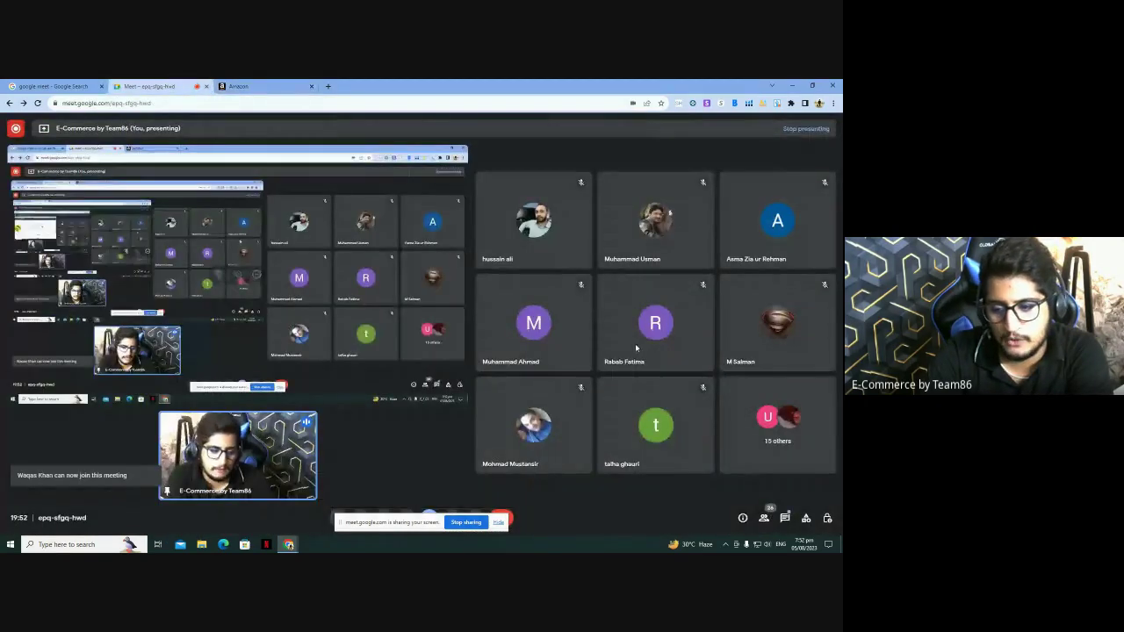
left_click(786, 519)
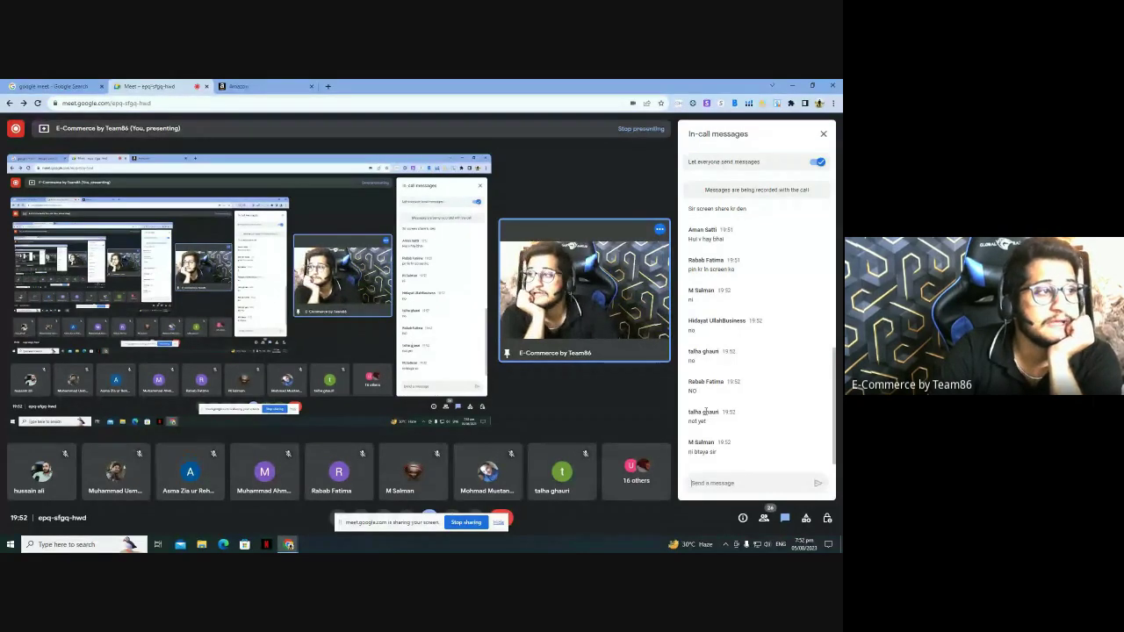
left_click(823, 133)
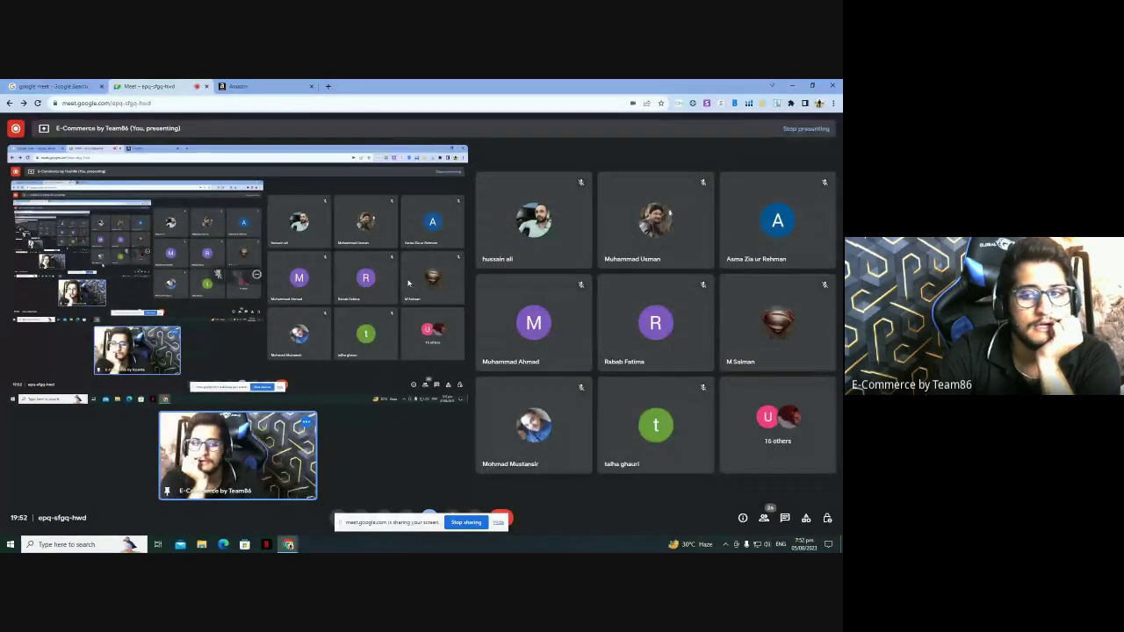
left_click(241, 86)
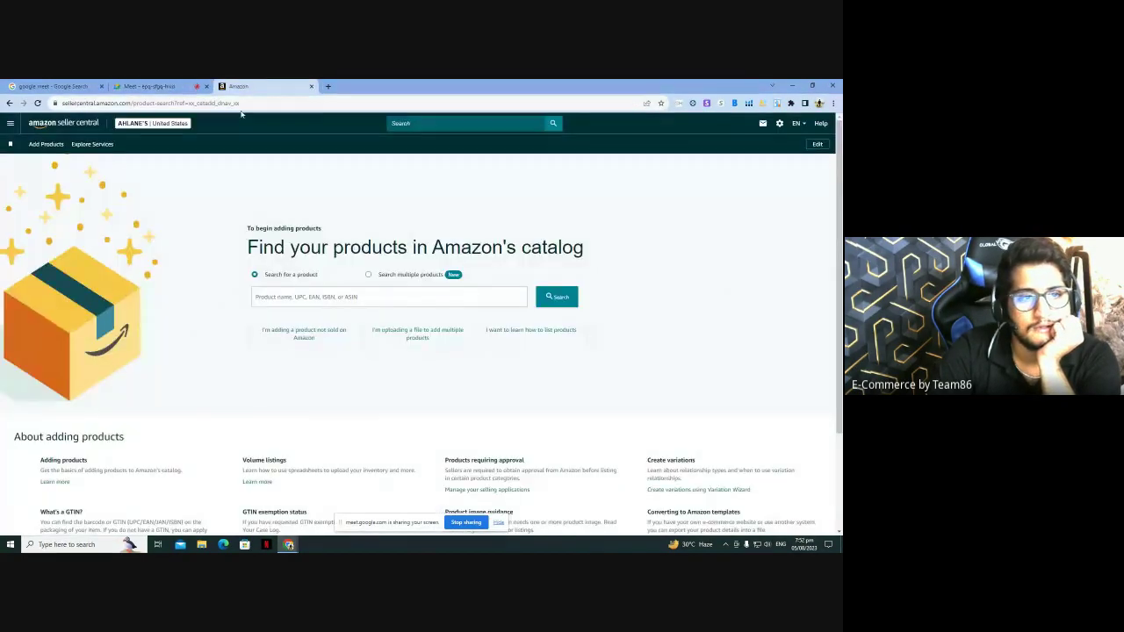
left_click(157, 86)
left_click(279, 86)
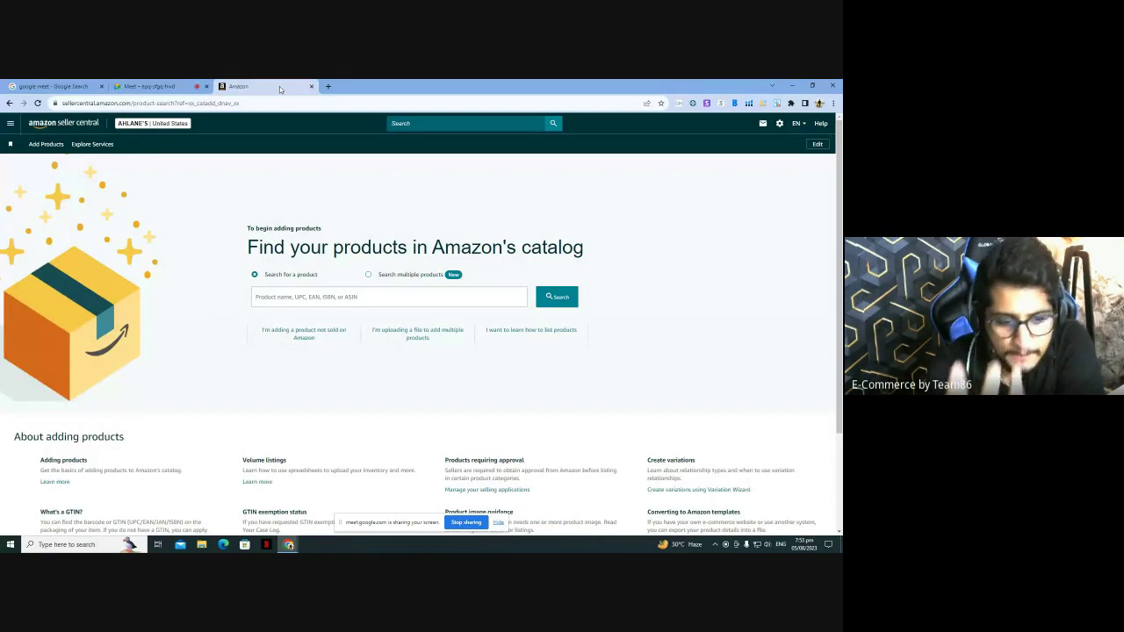
Step: Open amazon.com in a new browser tab and activate the store's search field
left_click(328, 85)
type("a")
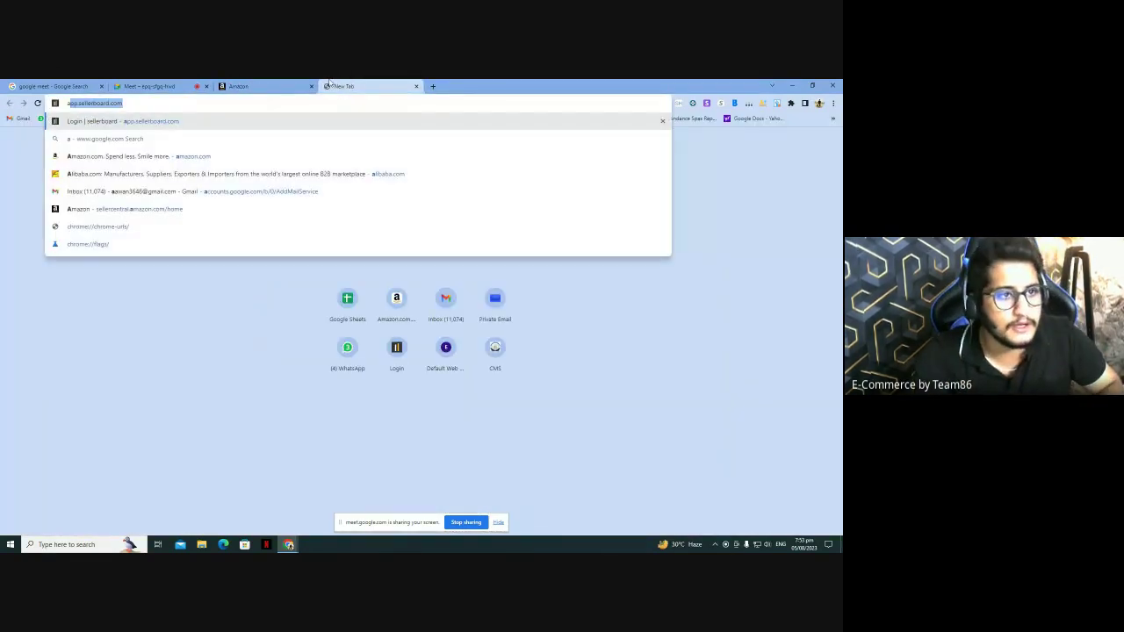
type("mazon.com")
key("Return")
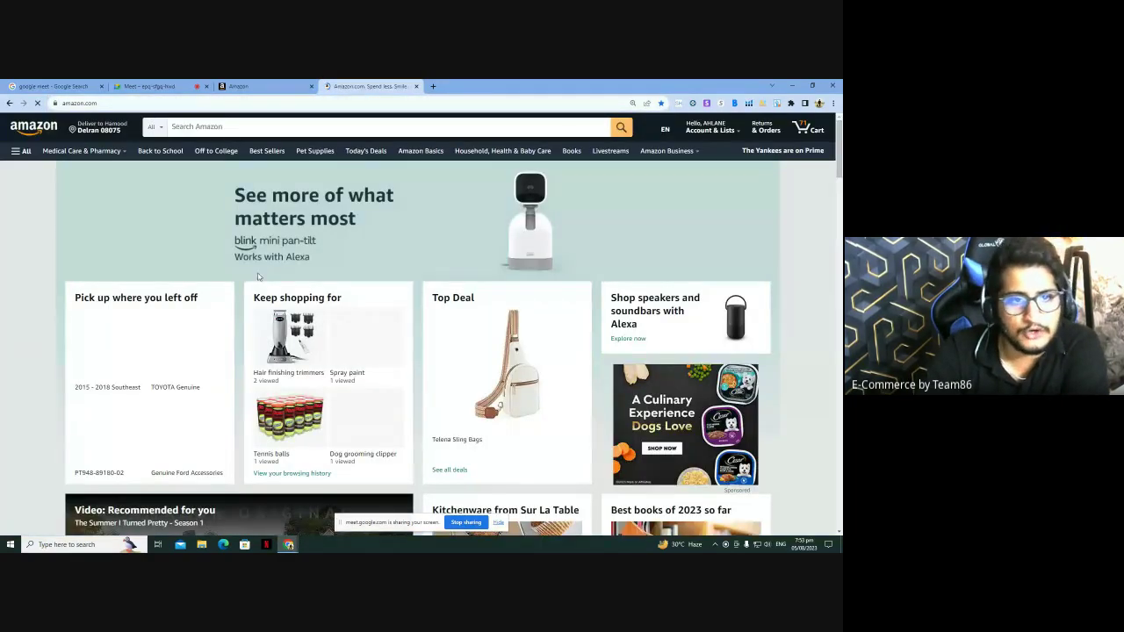
left_click(301, 126)
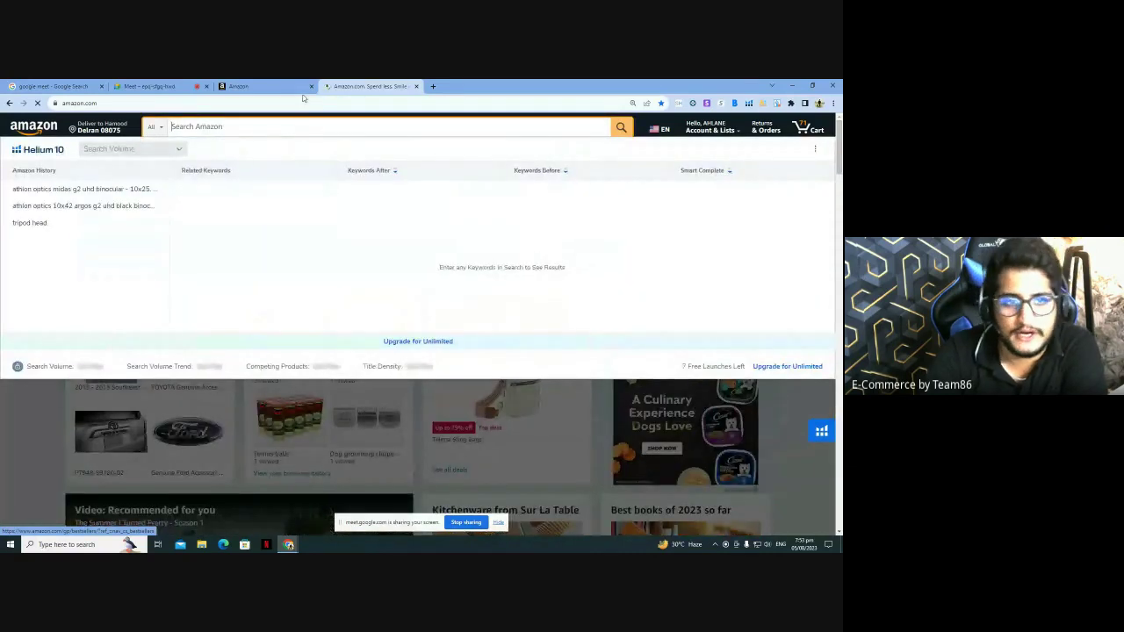
Step: Return to Seller Central, search the product catalog for "hair dryer" and look through the listed products
left_click(295, 85)
left_click(314, 300)
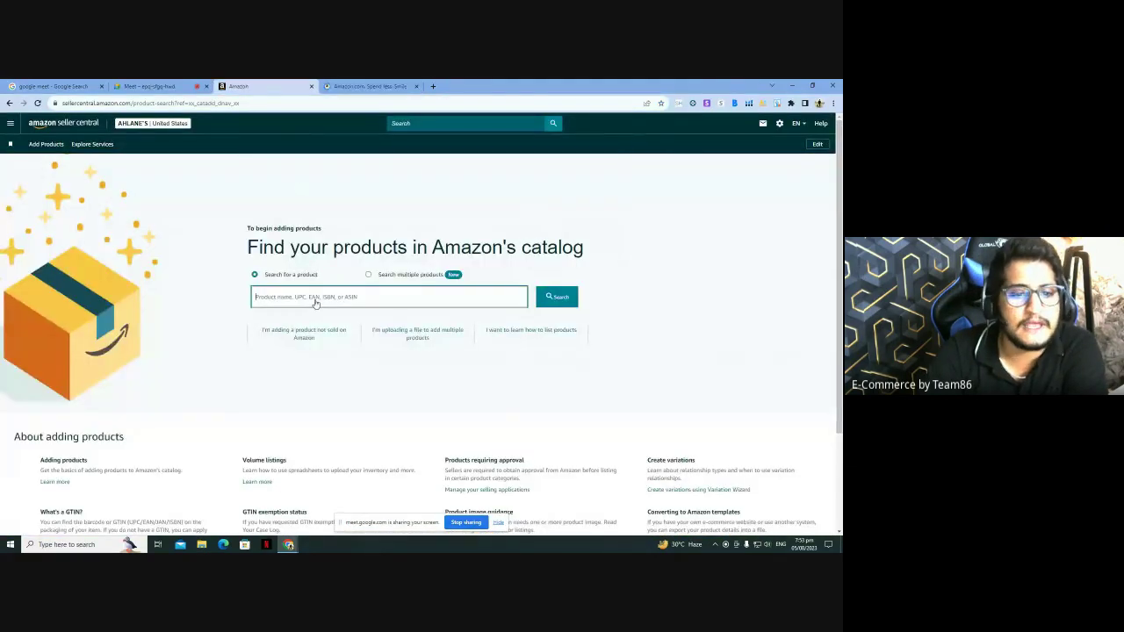
type("H")
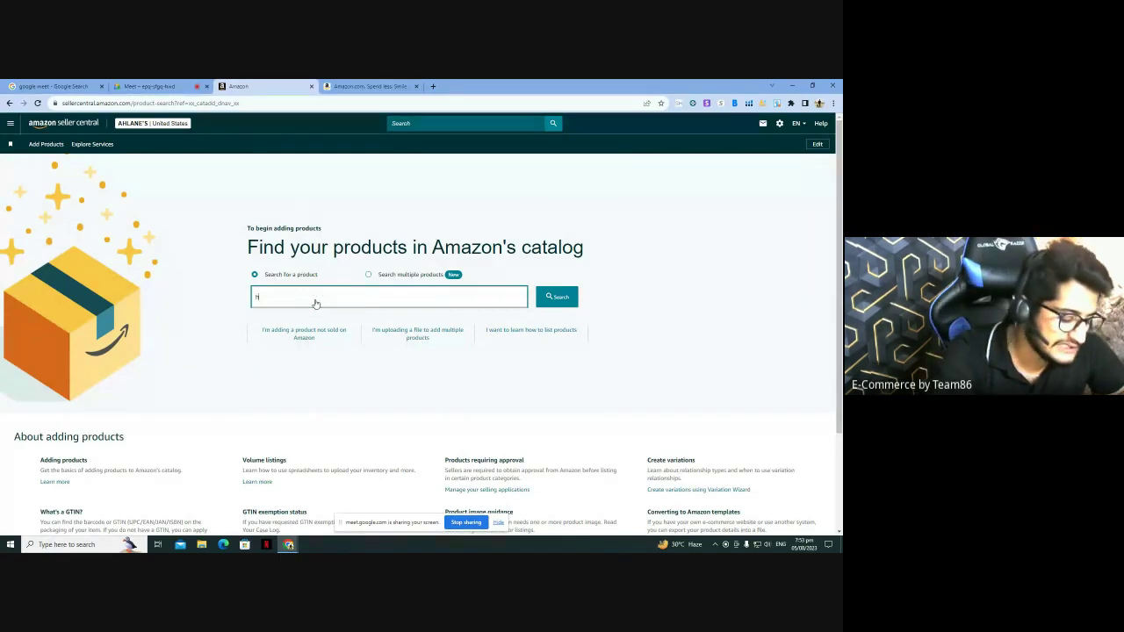
type("air dryer")
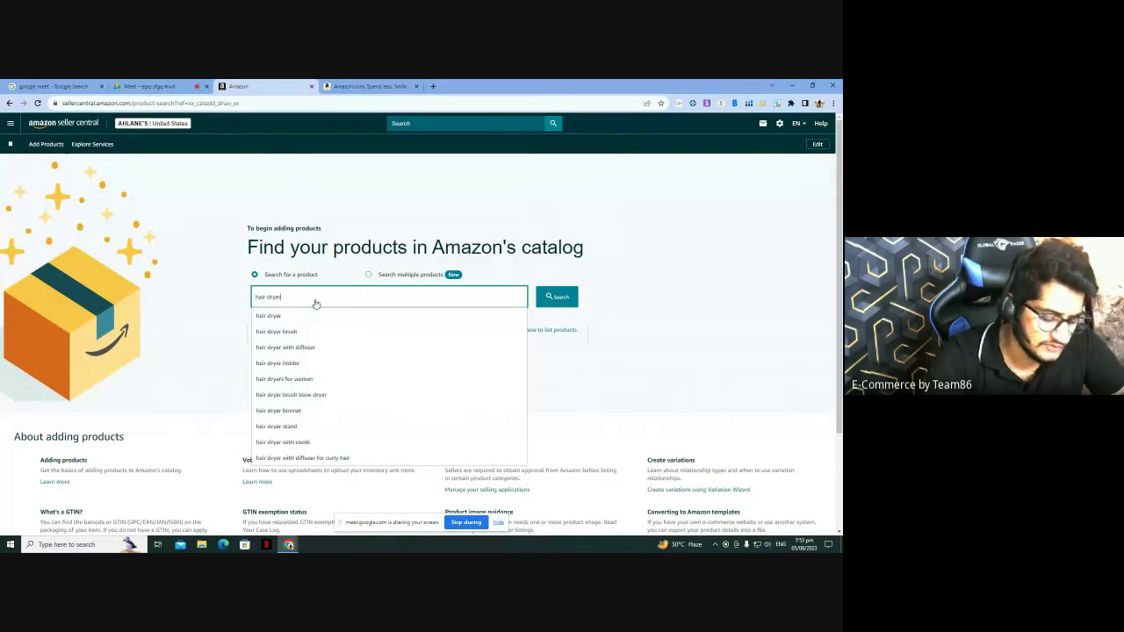
key("Return")
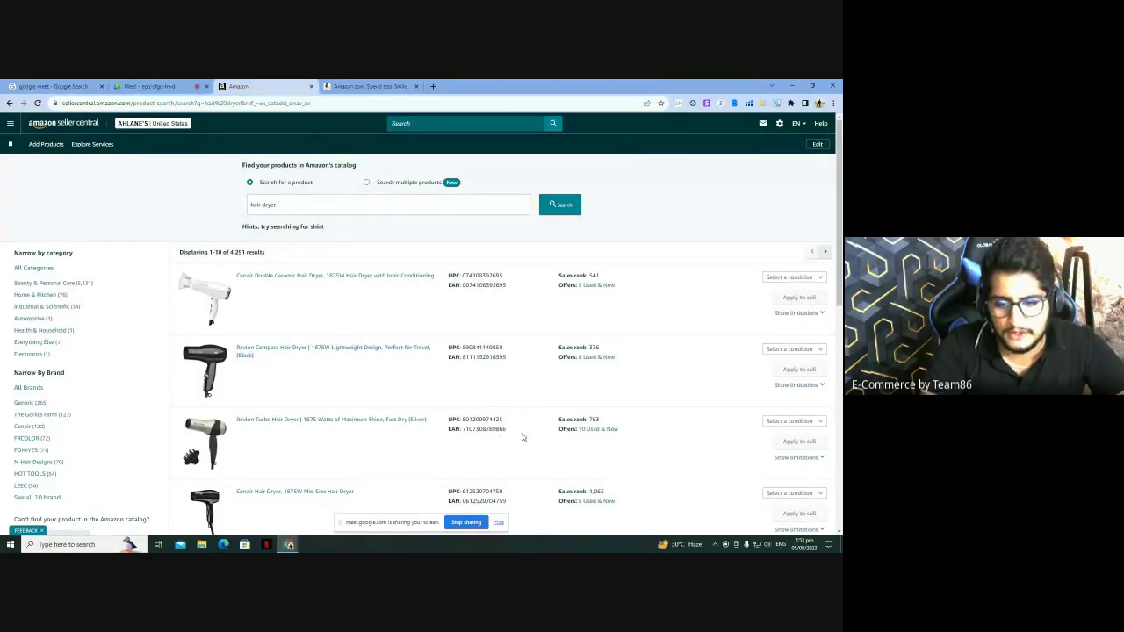
scroll(483, 395, "down", 10)
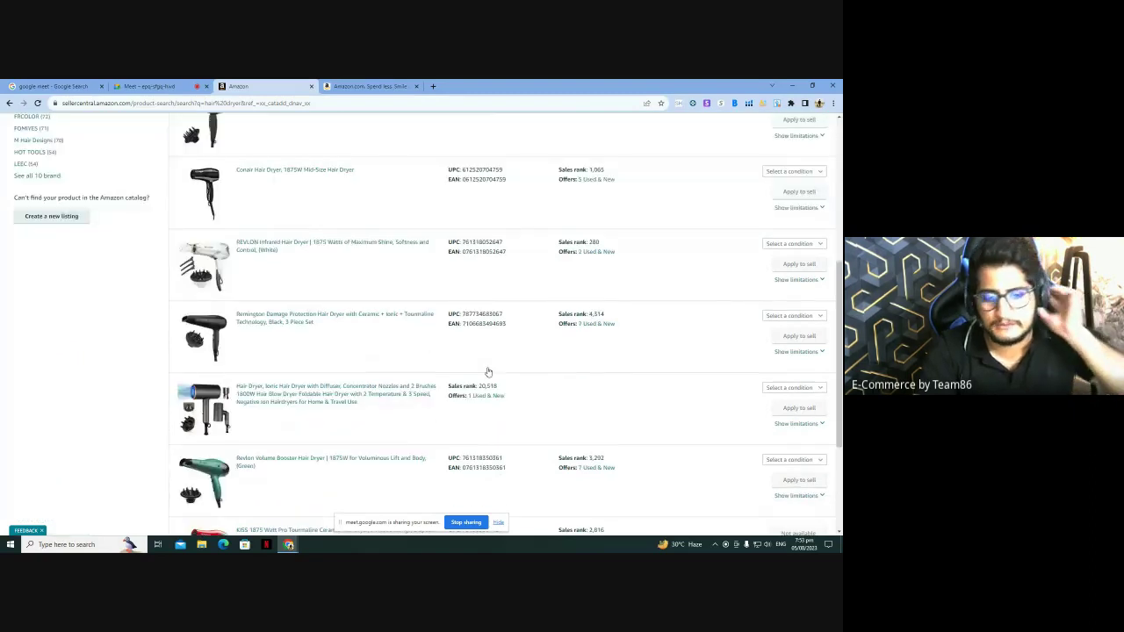
scroll(482, 360, "up", 10)
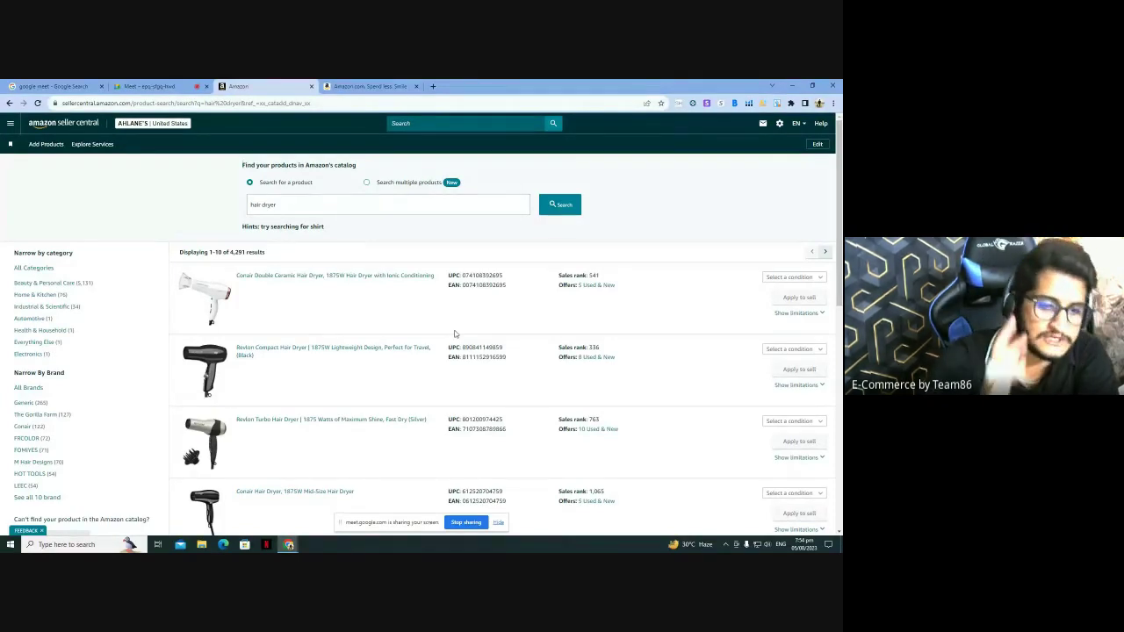
Step: Replace the catalog search term with "barbie" and run the product search
left_click(376, 215)
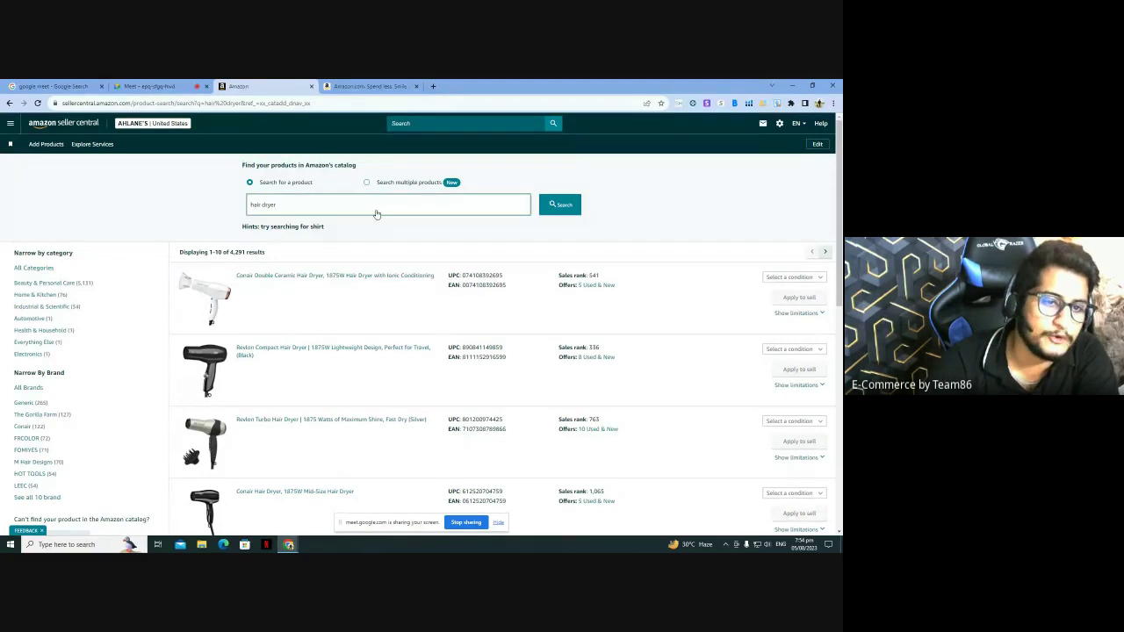
triple_click(376, 215)
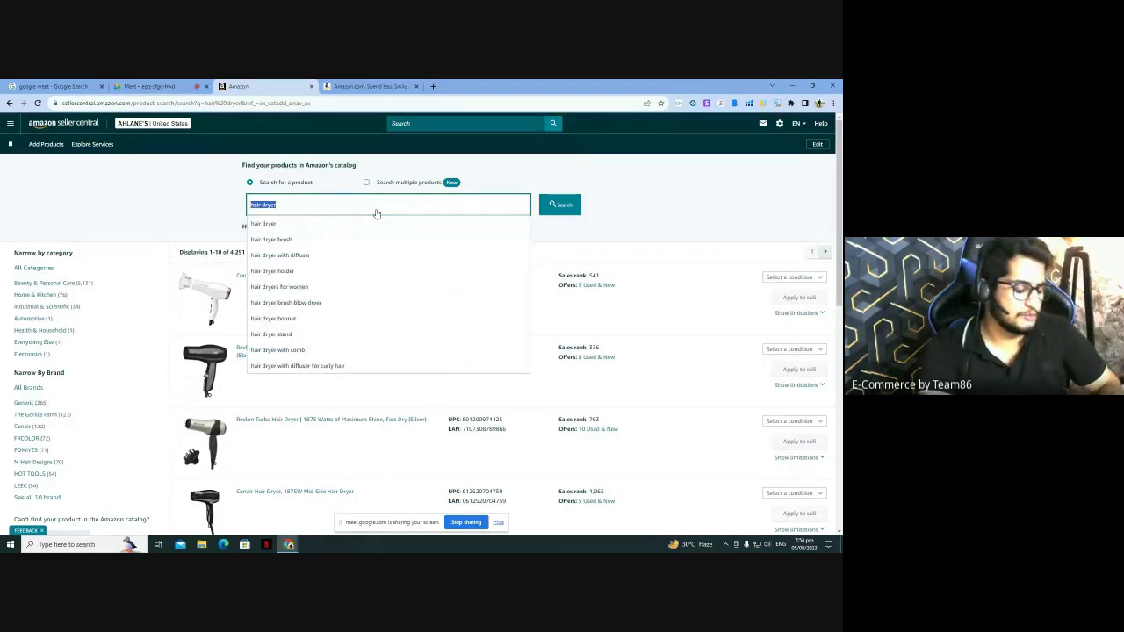
type("barbie")
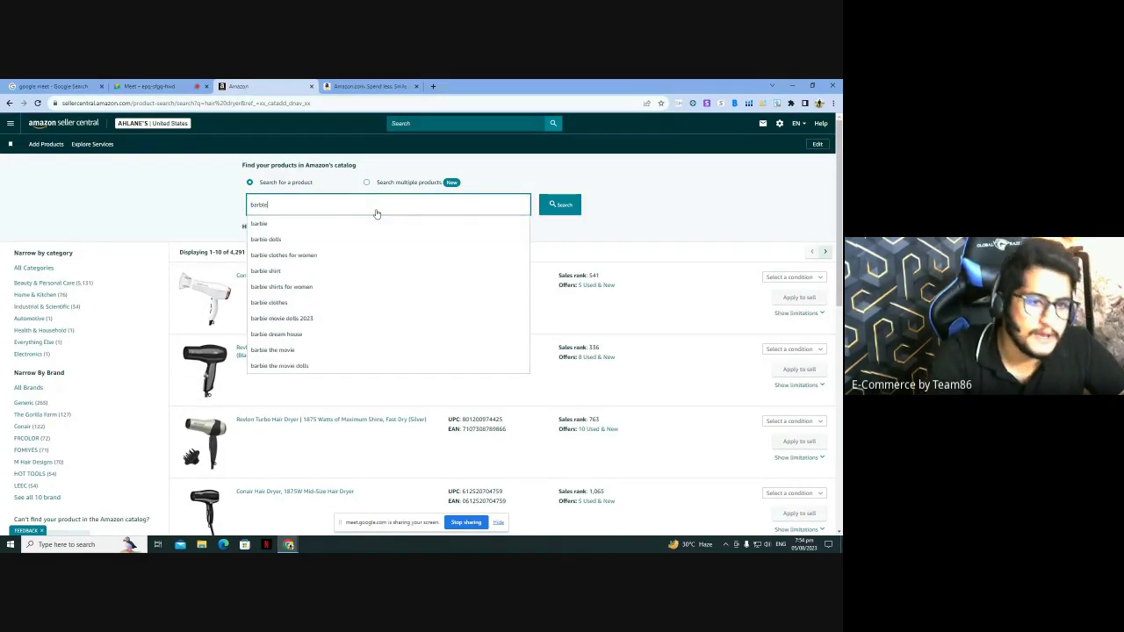
key("Return")
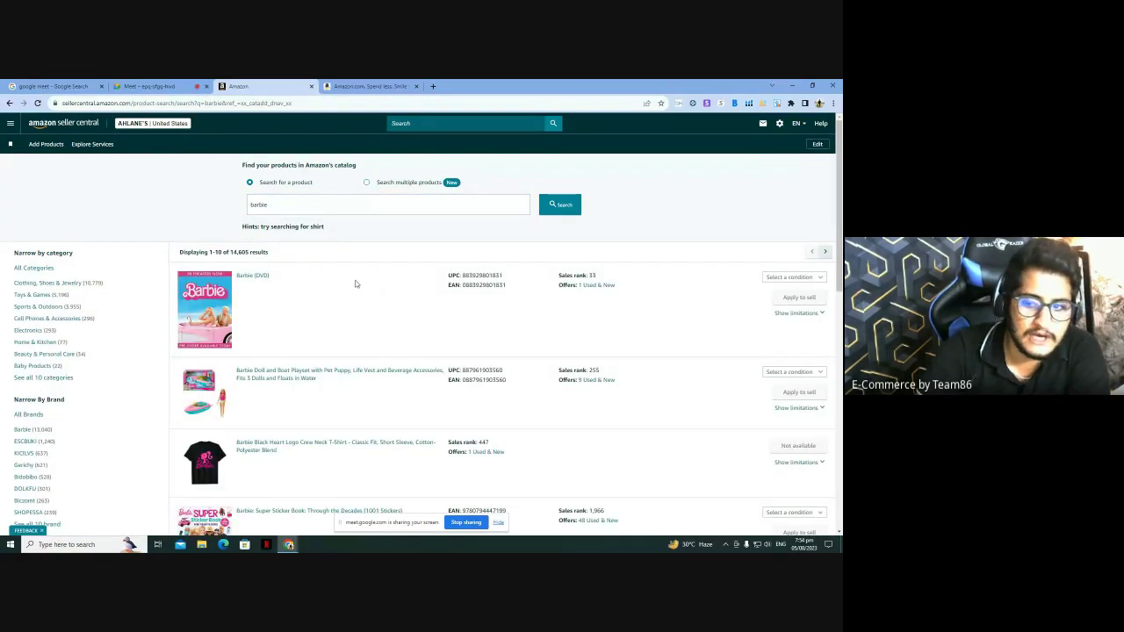
Step: Apply to sell the Barbie (DVD) listing in New condition and request approval for it
scroll(607, 310, "down", 3)
scroll(618, 324, "up", 3)
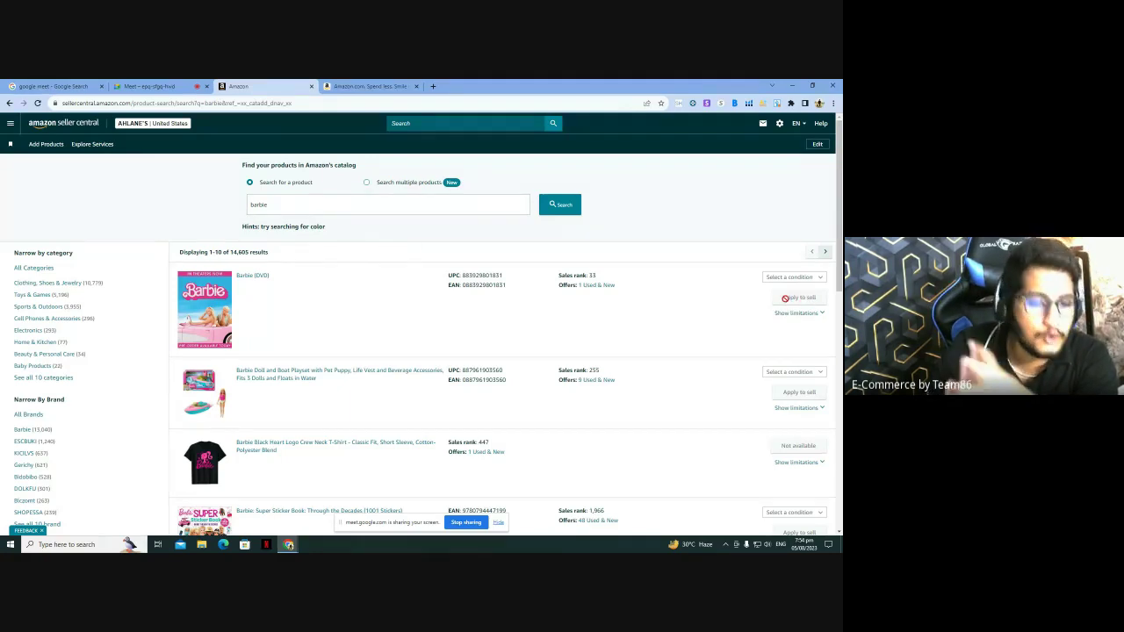
left_click(804, 279)
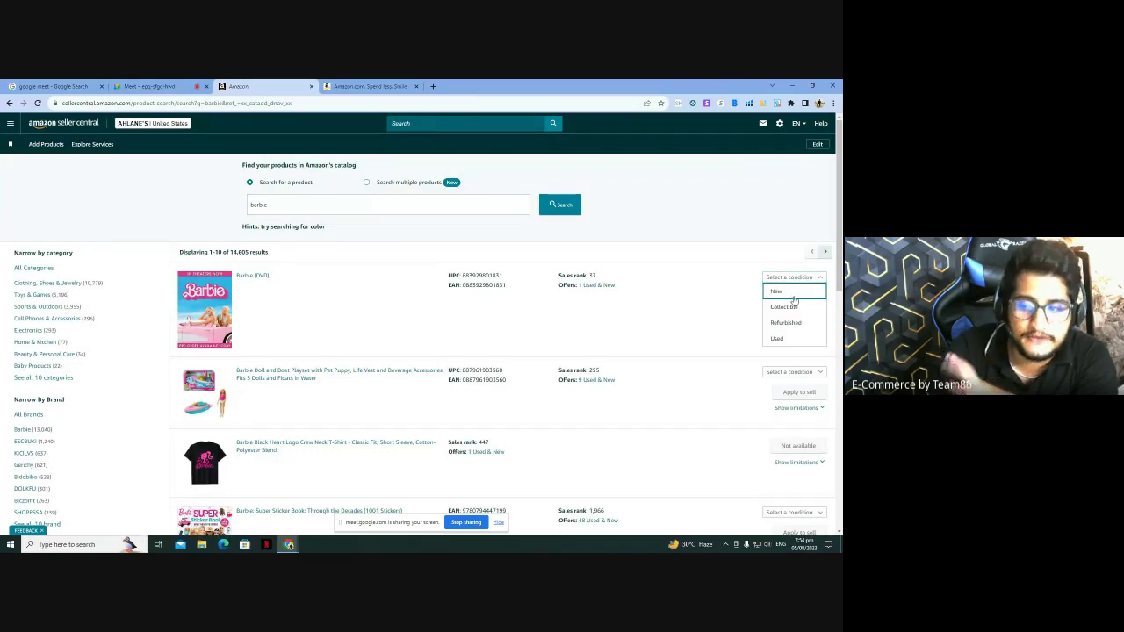
left_click(795, 295)
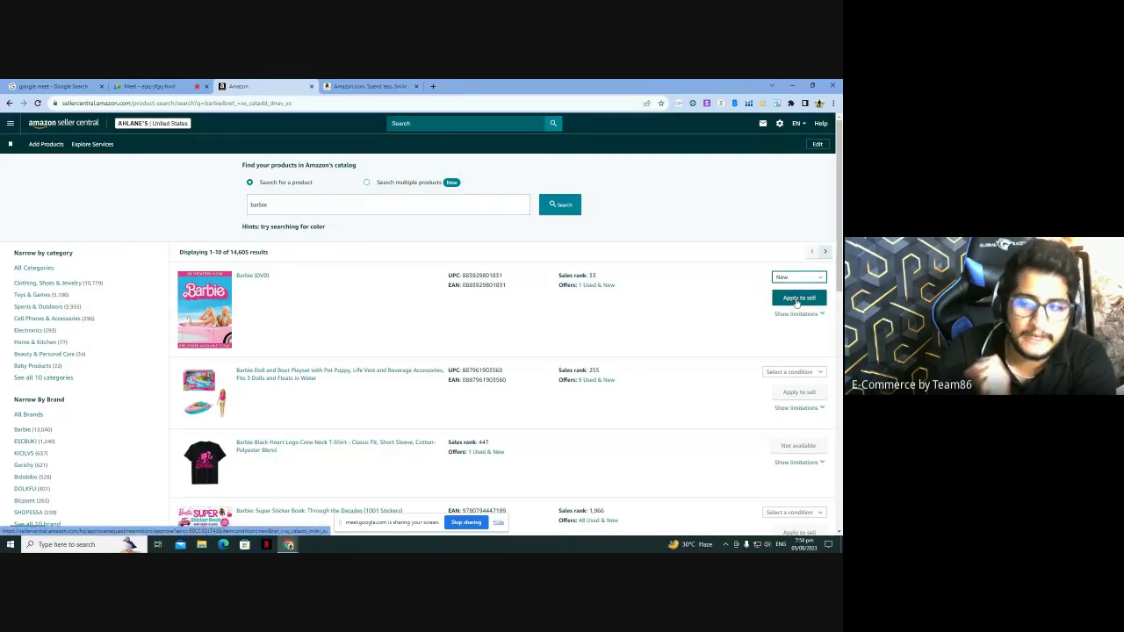
left_click(797, 299)
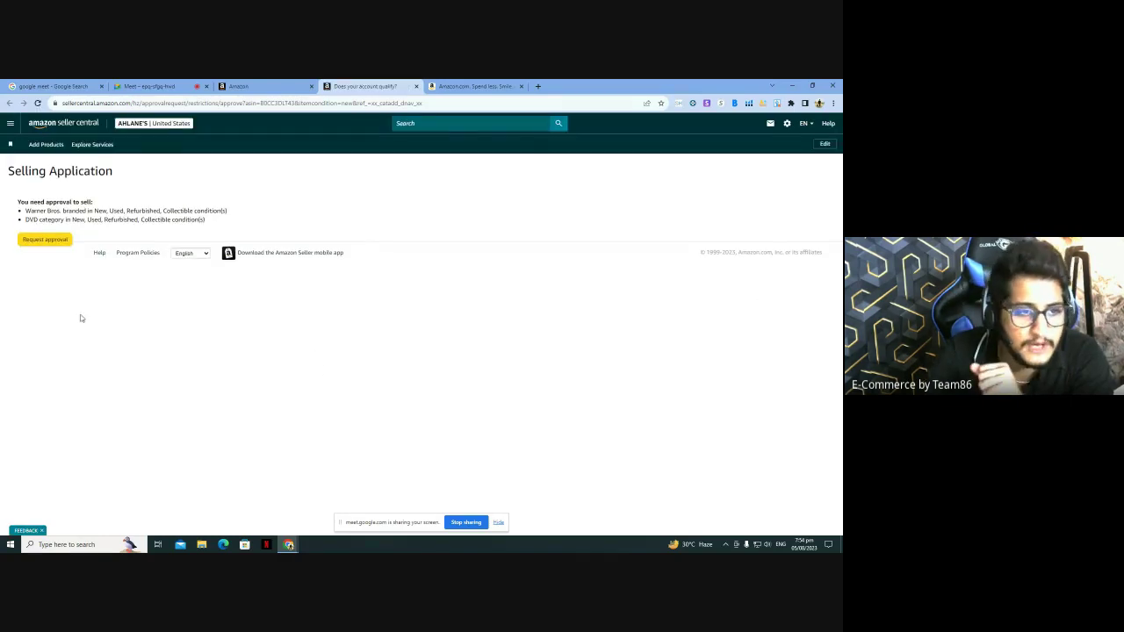
left_click(60, 245)
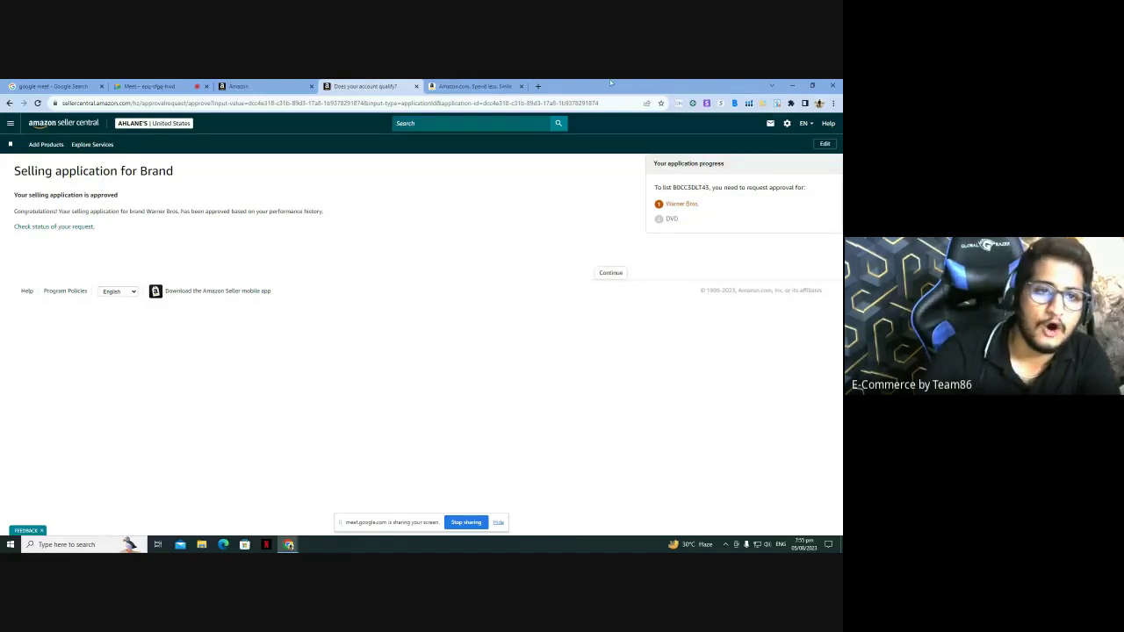
Step: Return to the catalog search results, search for "milwaukee" and look through the listed products
left_click(289, 86)
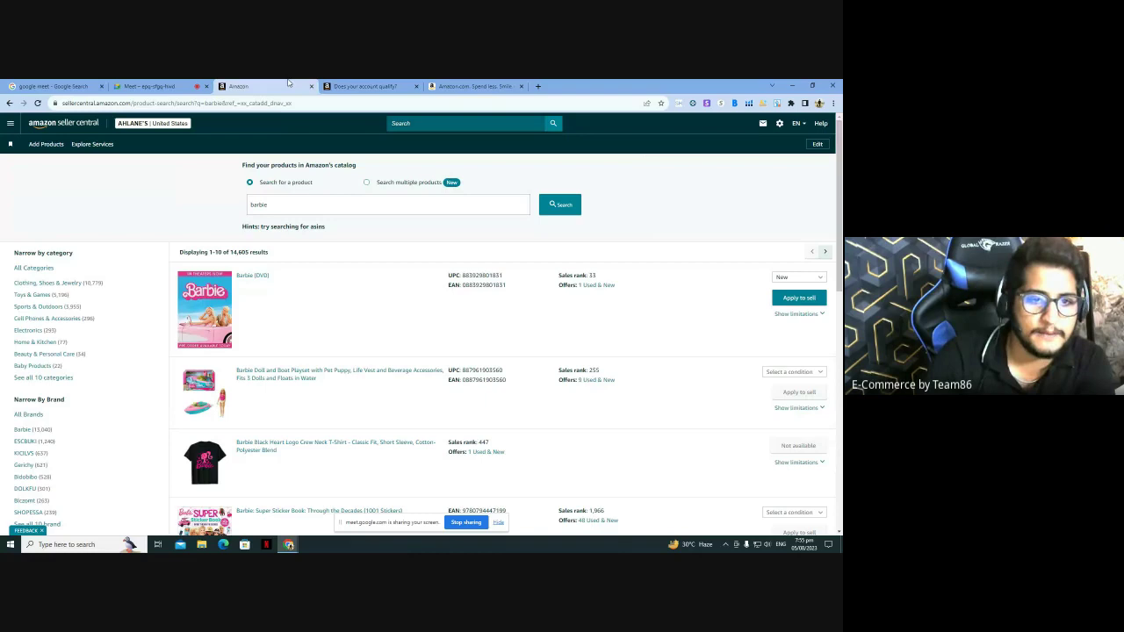
left_click(326, 209)
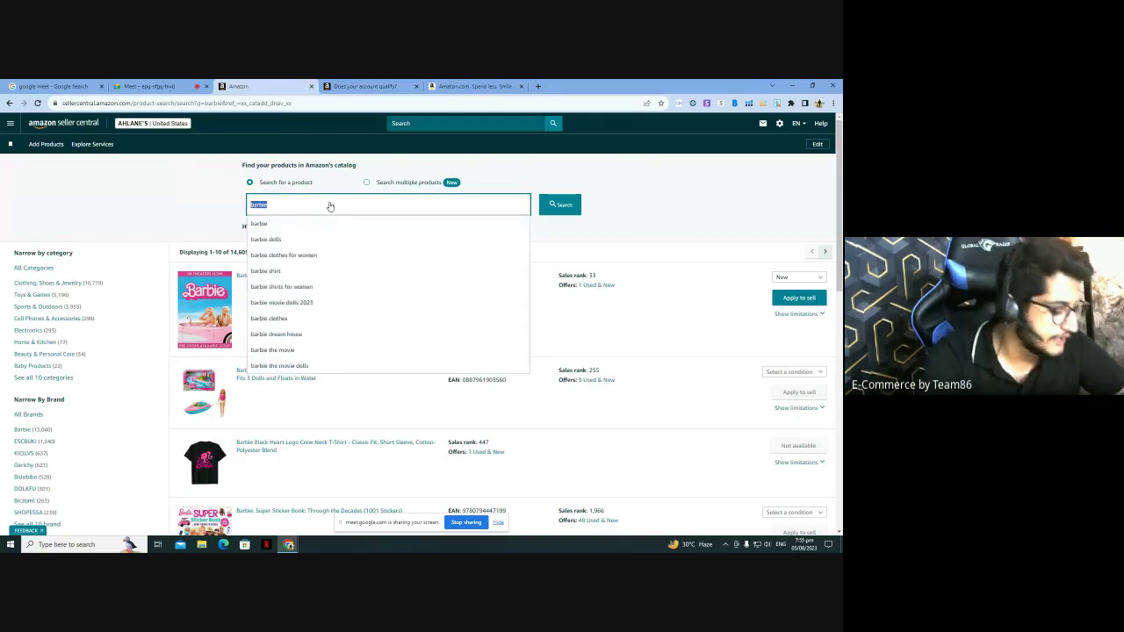
type("mi")
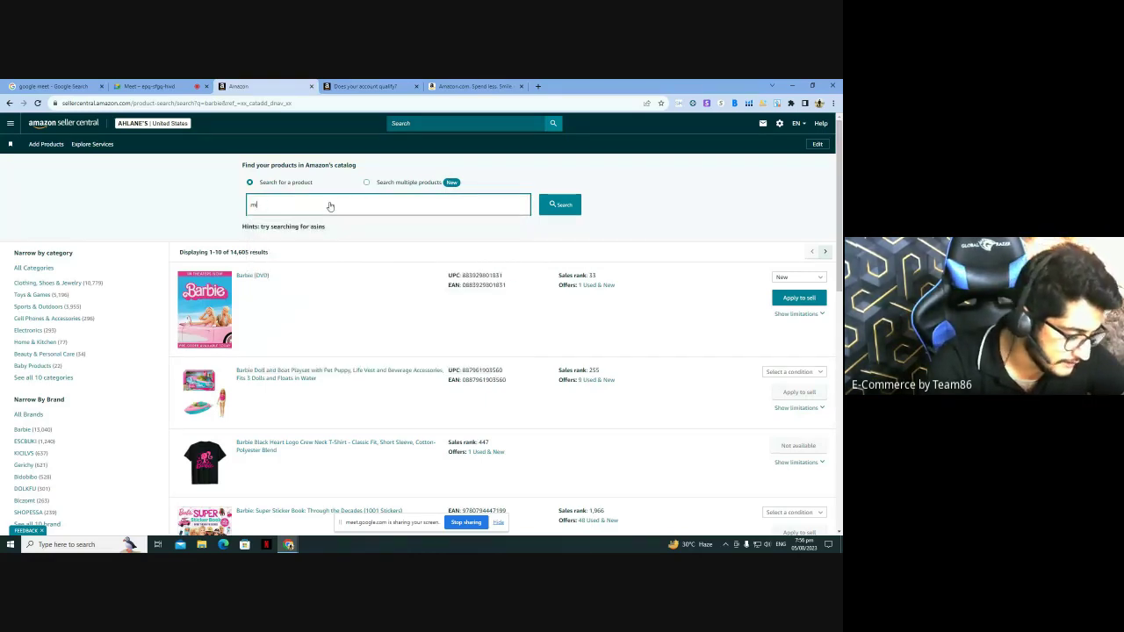
type("lwaukee")
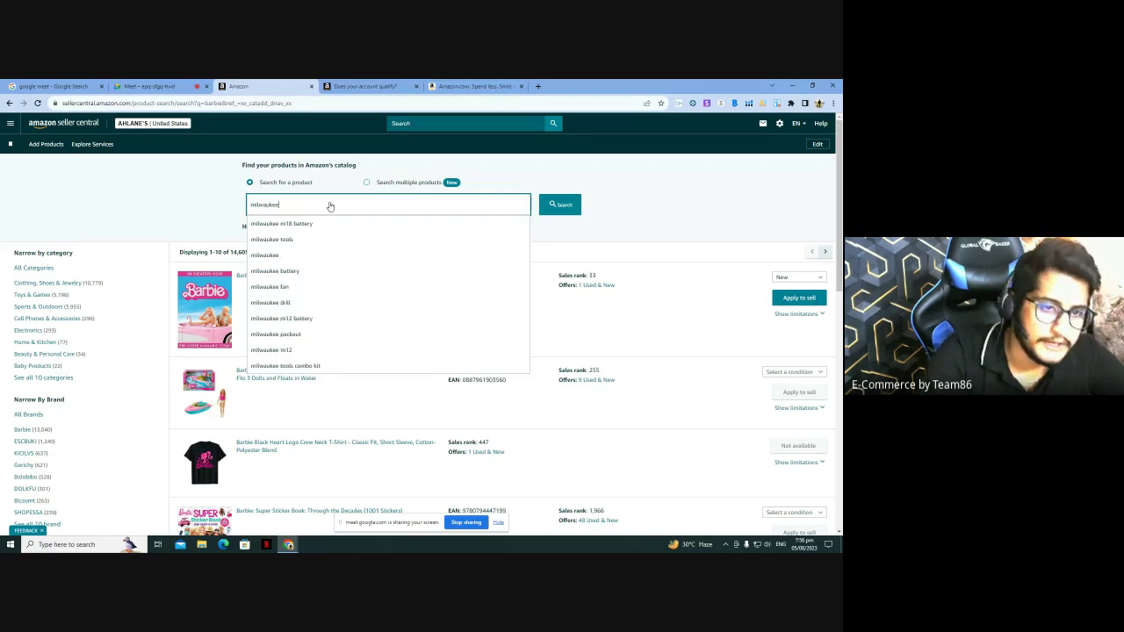
key("Return")
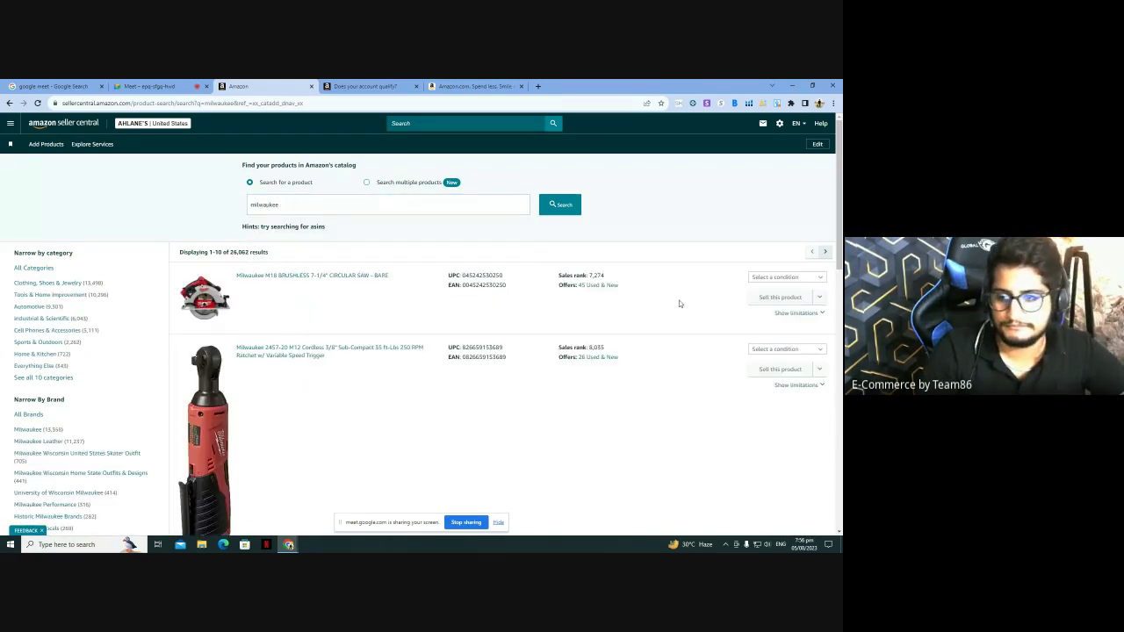
scroll(679, 302, "down", 3)
scroll(668, 307, "down", 3)
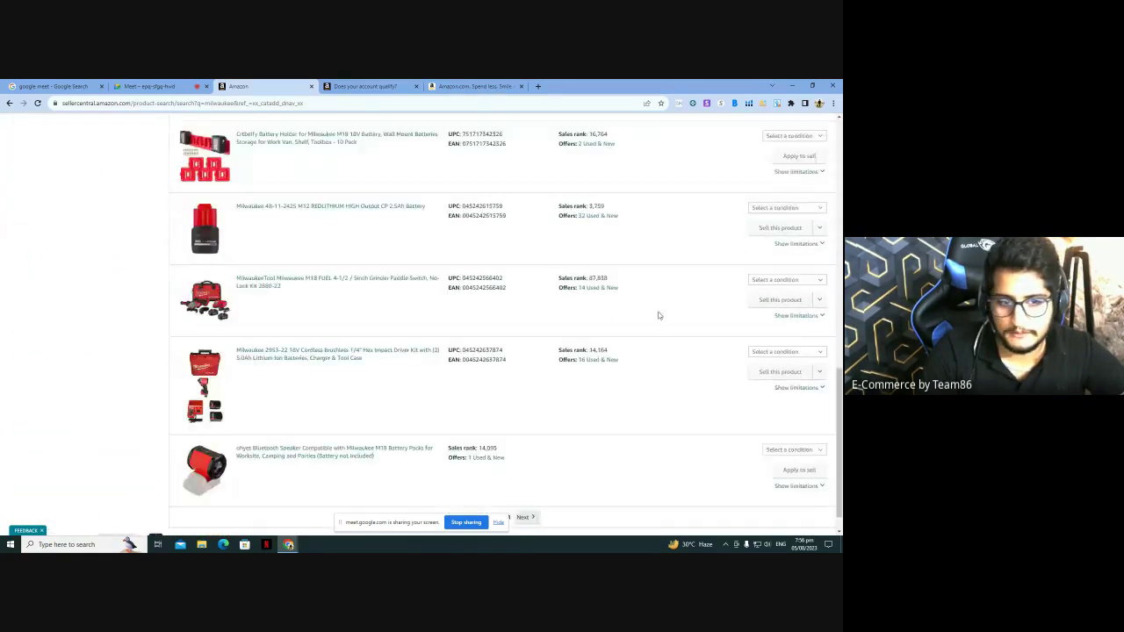
Step: Replace the catalog search term with "netgear", run the search and look through the listed products
scroll(658, 313, "up", 10)
double_click(303, 203)
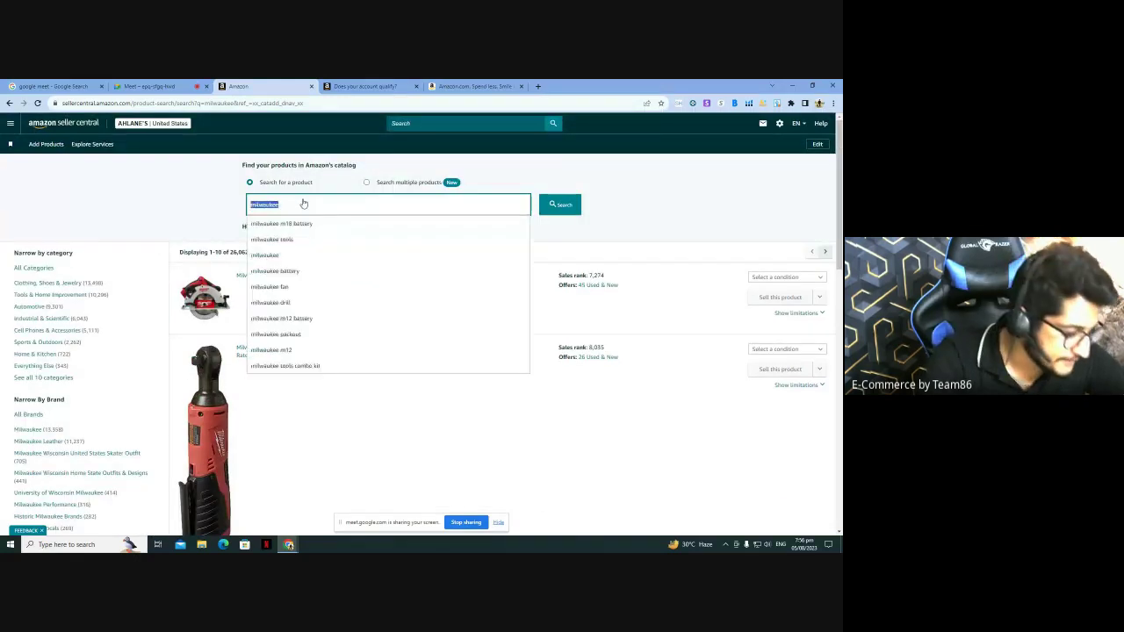
type("net")
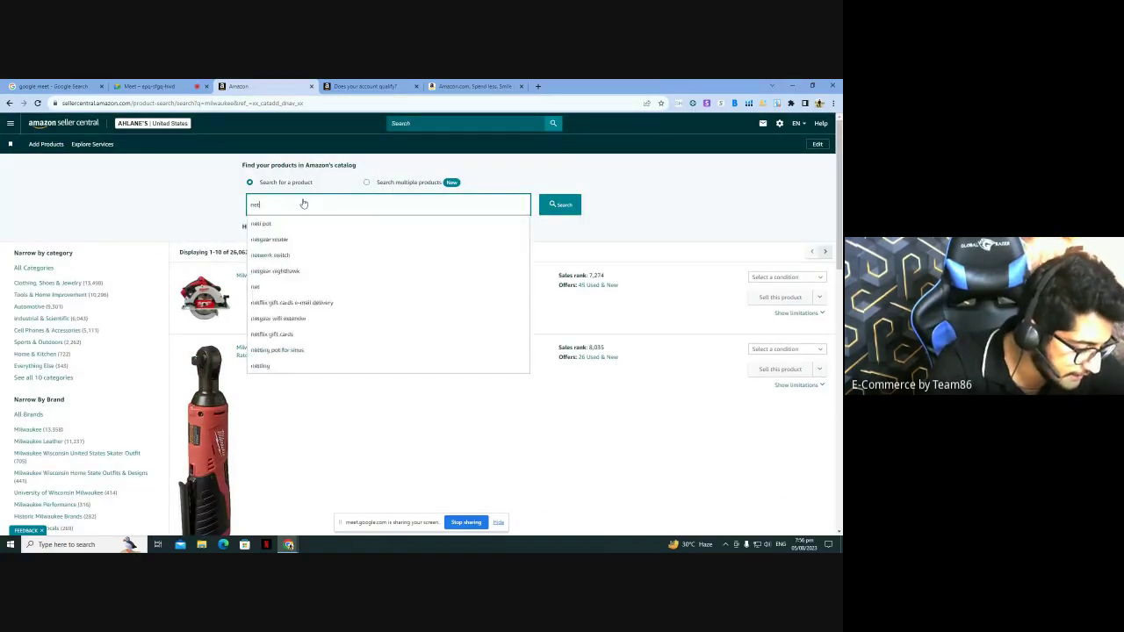
type("gear")
key("Return")
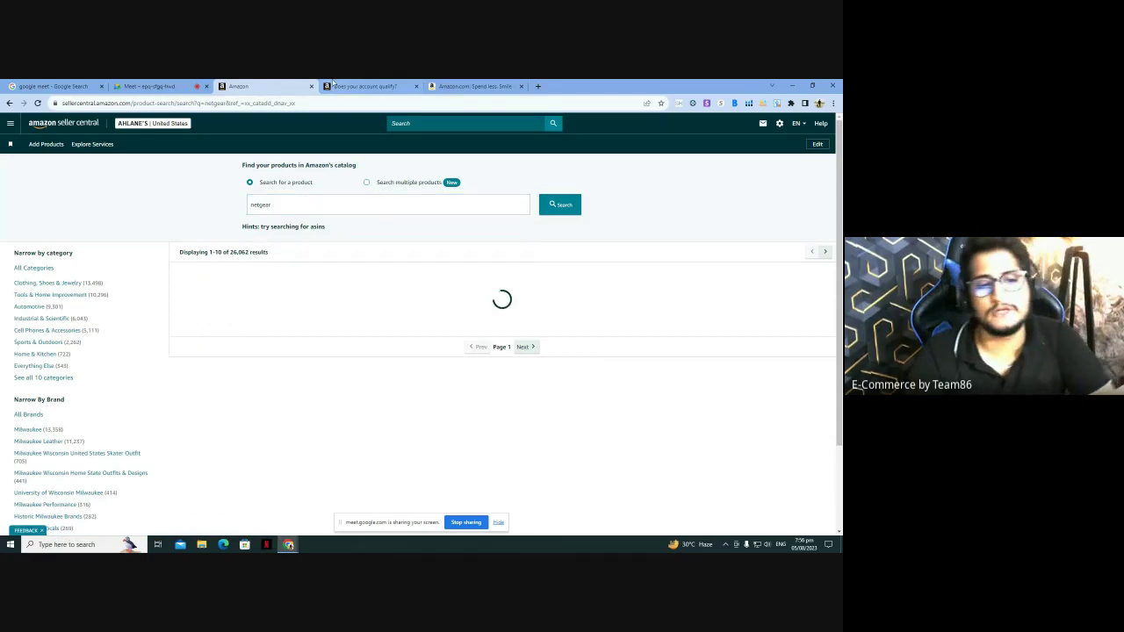
scroll(493, 281, "down", 4)
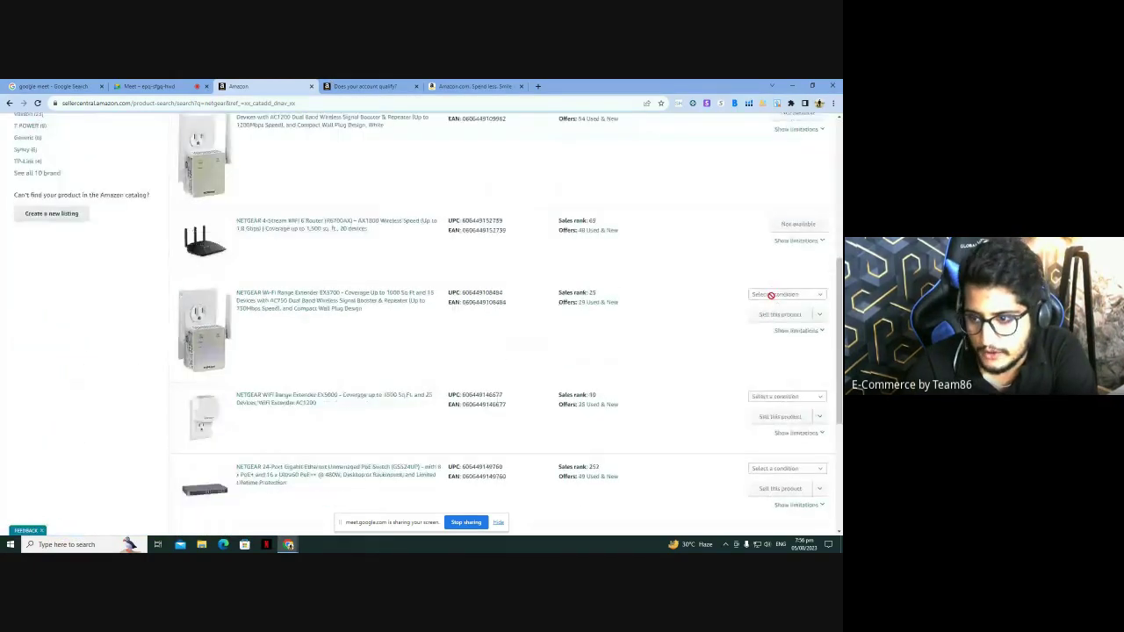
scroll(698, 334, "down", 5)
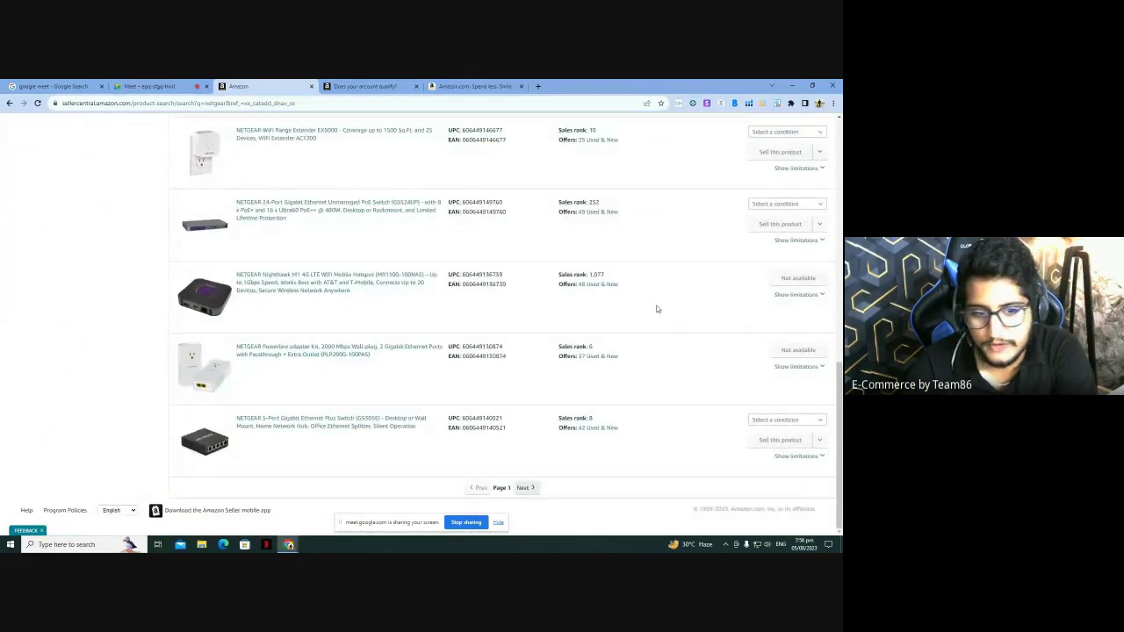
Step: Clear the "netgear" term from the catalog search field
scroll(655, 303, "up", 15)
double_click(284, 209)
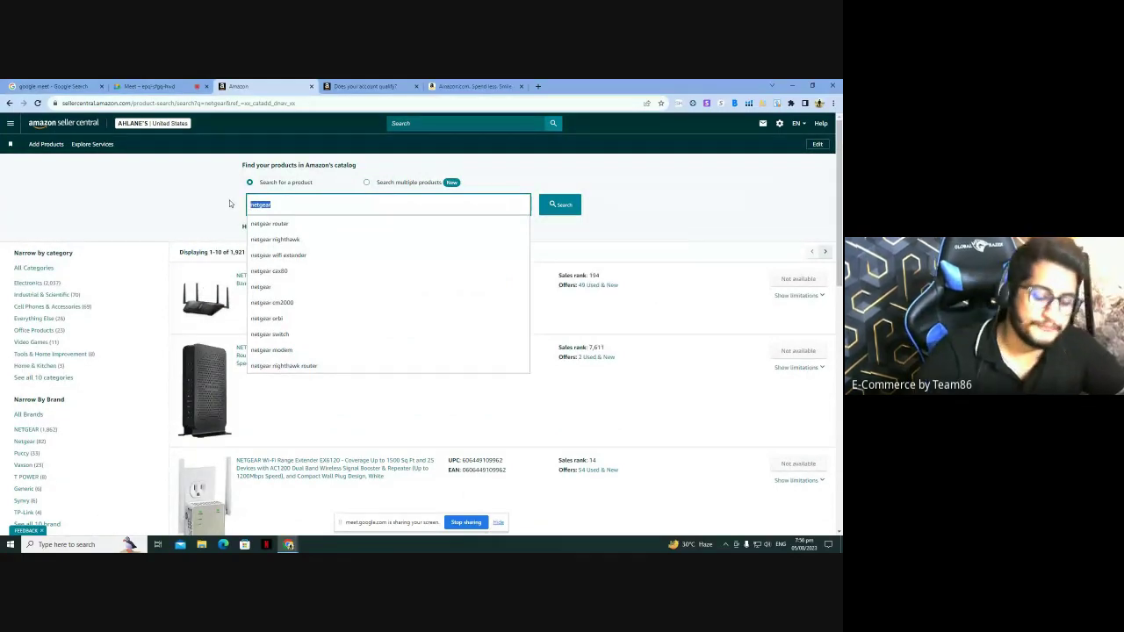
key("BackSpace")
Step: Switch to the amazon.com store page and dismiss the keyword overlay and the webinar advertisement
left_click(474, 86)
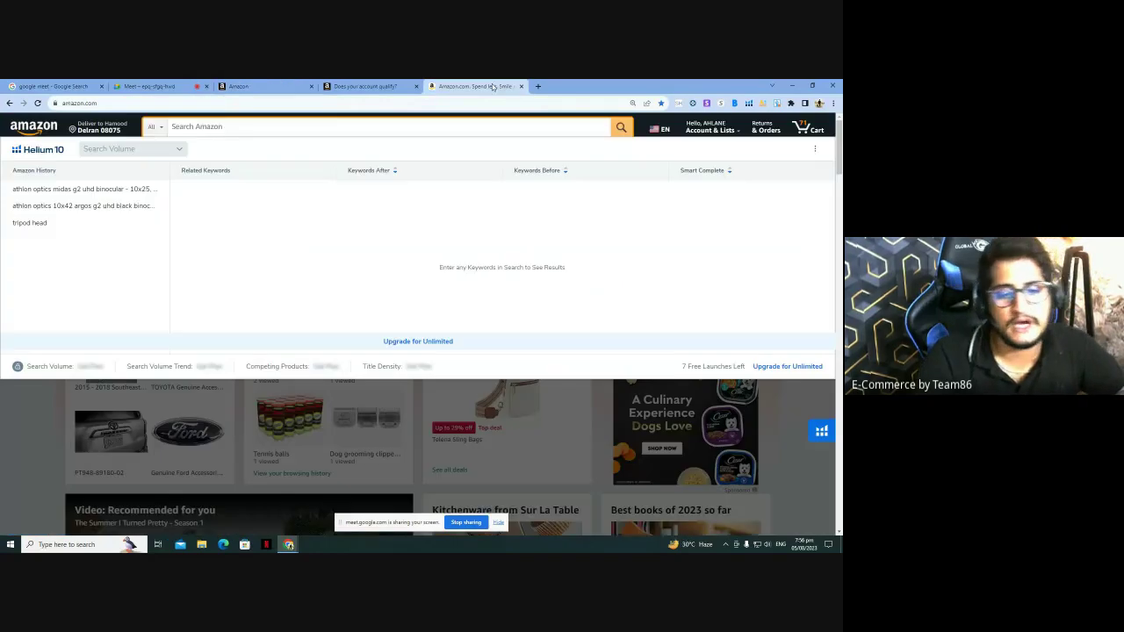
left_click(676, 257)
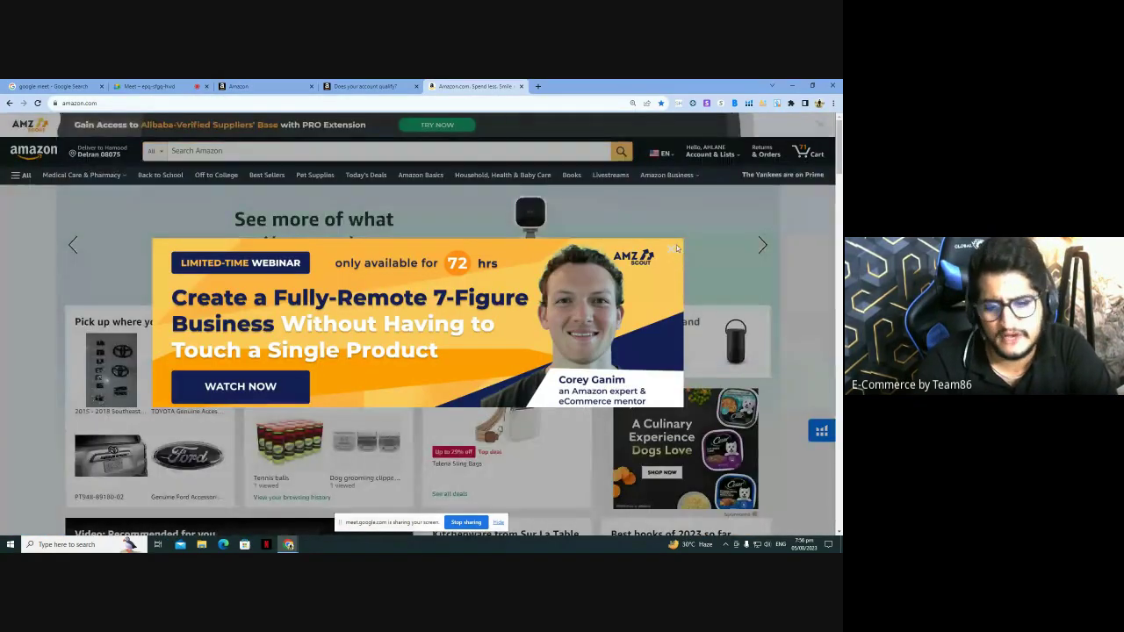
left_click(671, 251)
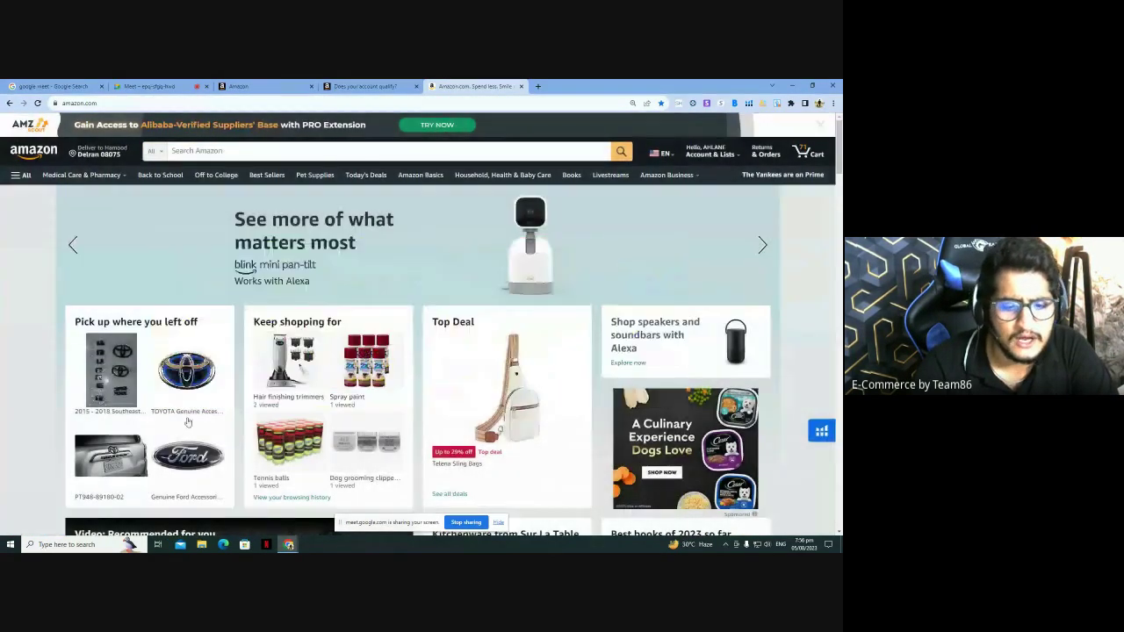
Step: Open the watches deal from Citizen, Fossil and Timex in a new browser tab and switch to it
scroll(414, 330, "down", 10)
scroll(413, 330, "up", 2)
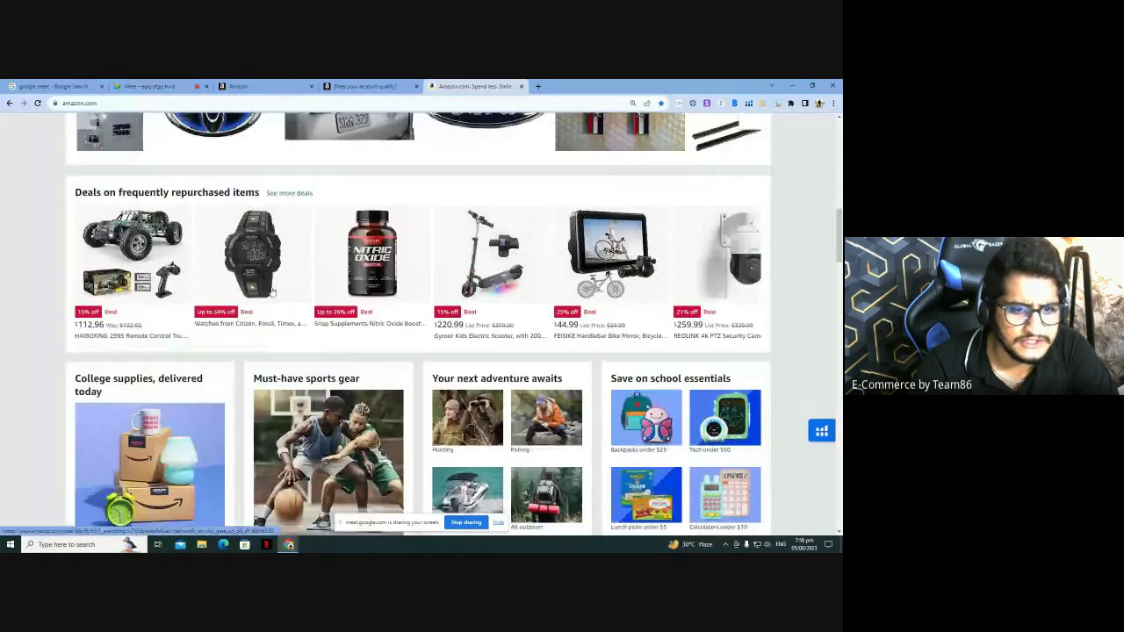
right_click(269, 284)
left_click(307, 293)
left_click(612, 85)
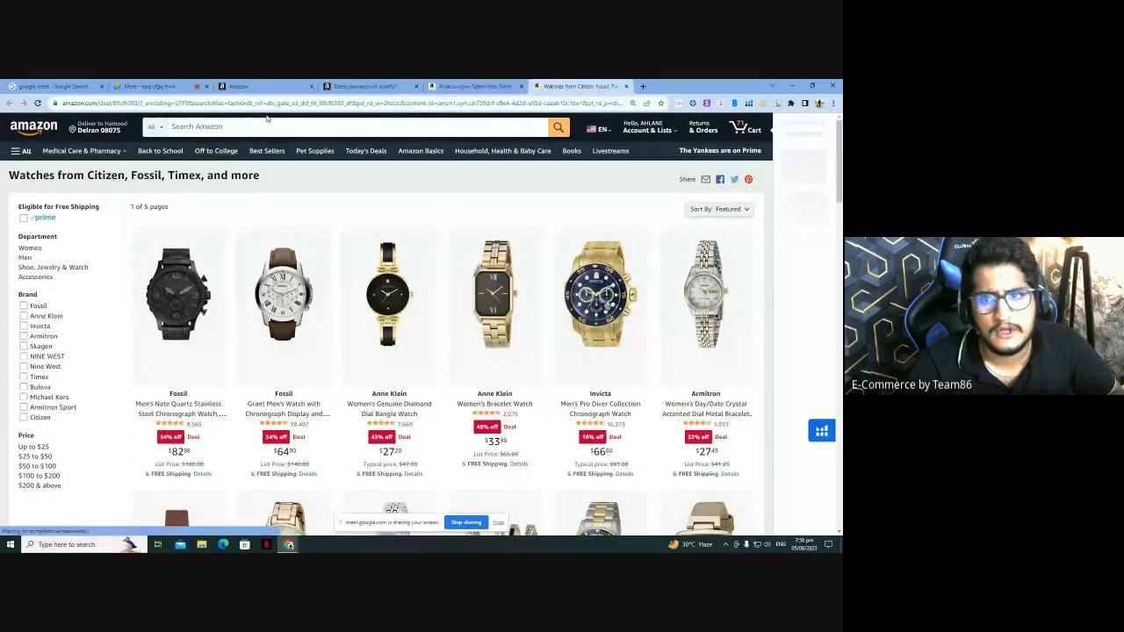
Step: Open the Fossil Men's Nate Quartz chronograph watch listing and copy its ASIN from the page address
scroll(244, 175, "down", 2)
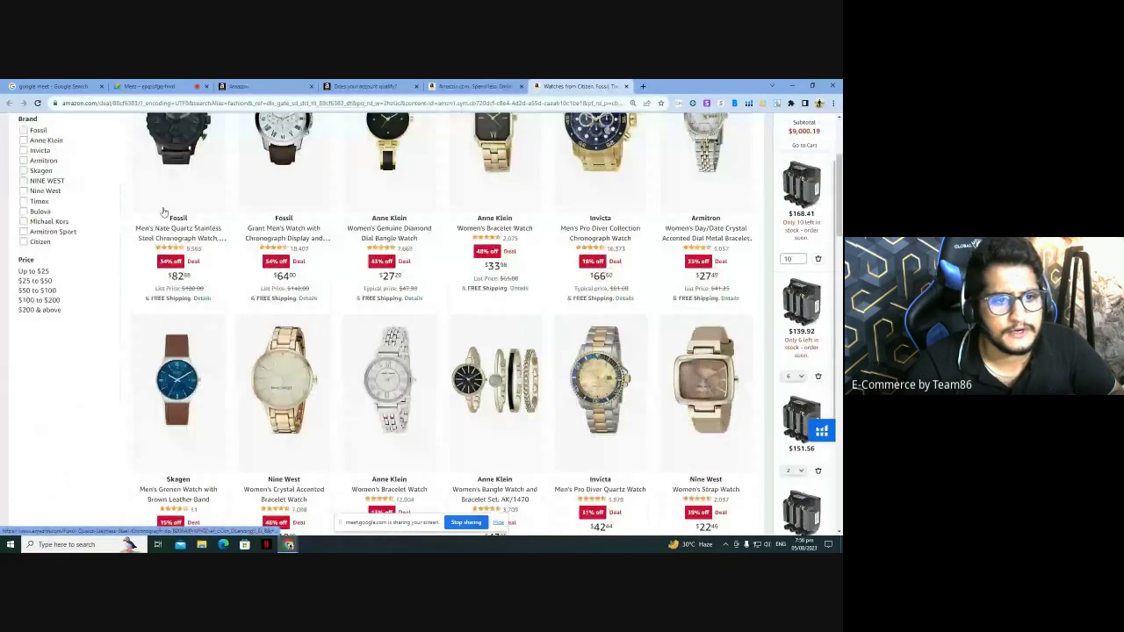
left_click(169, 235)
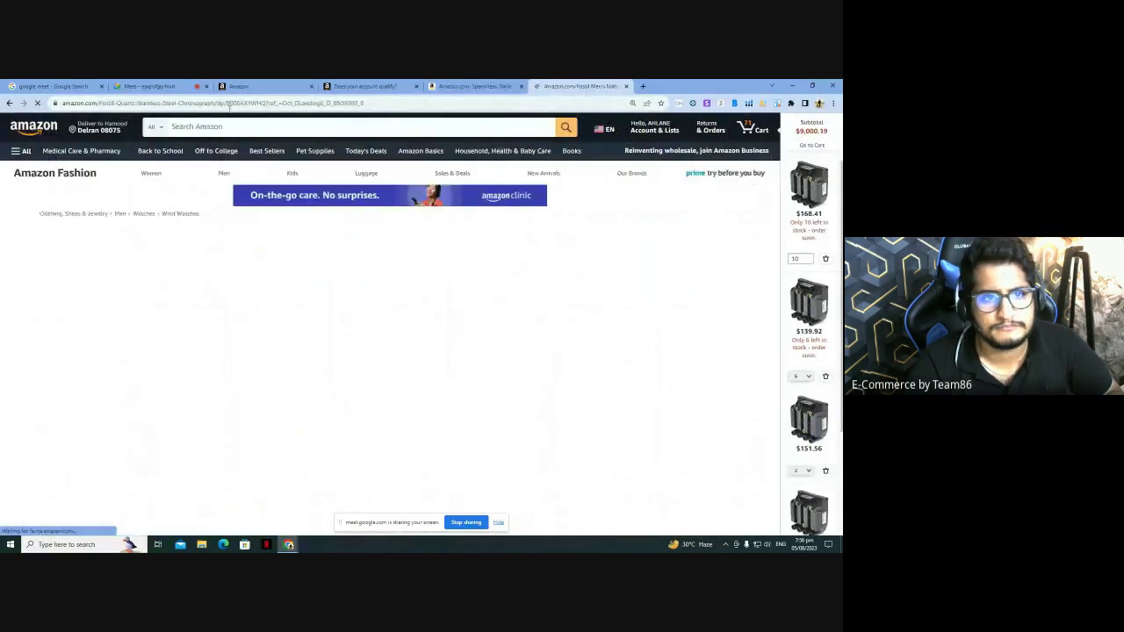
double_click(285, 103)
key("ctrl+c")
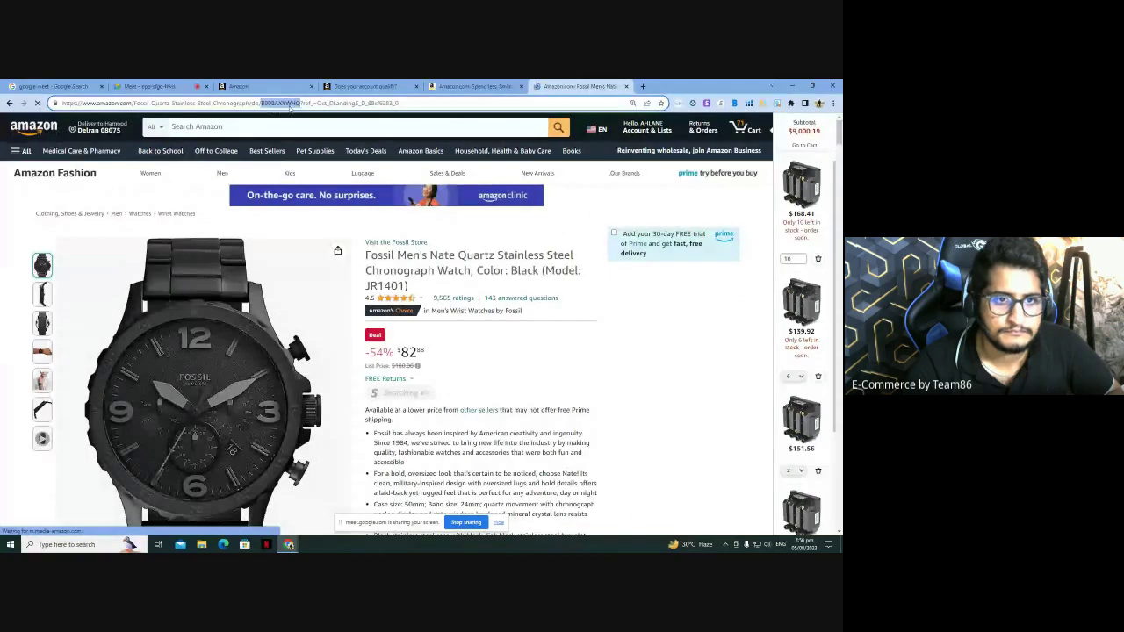
Step: Return to Seller Central and search the product catalog for the copied ASIN B008AXYWHQ
left_click(264, 86)
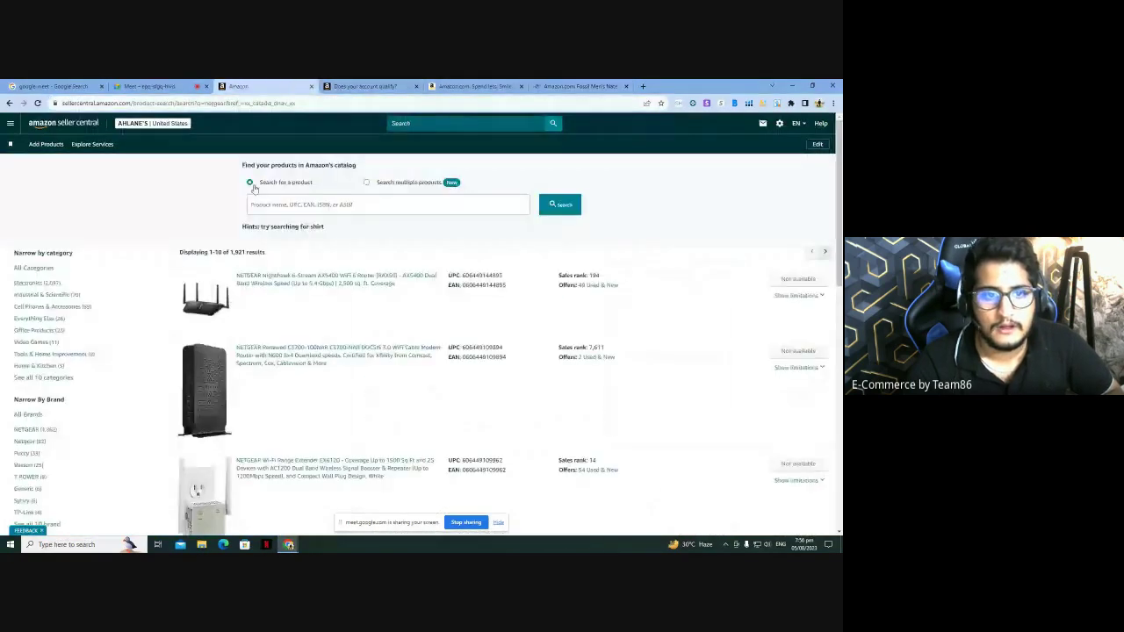
left_click(281, 205)
key("ctrl+v")
left_click(558, 198)
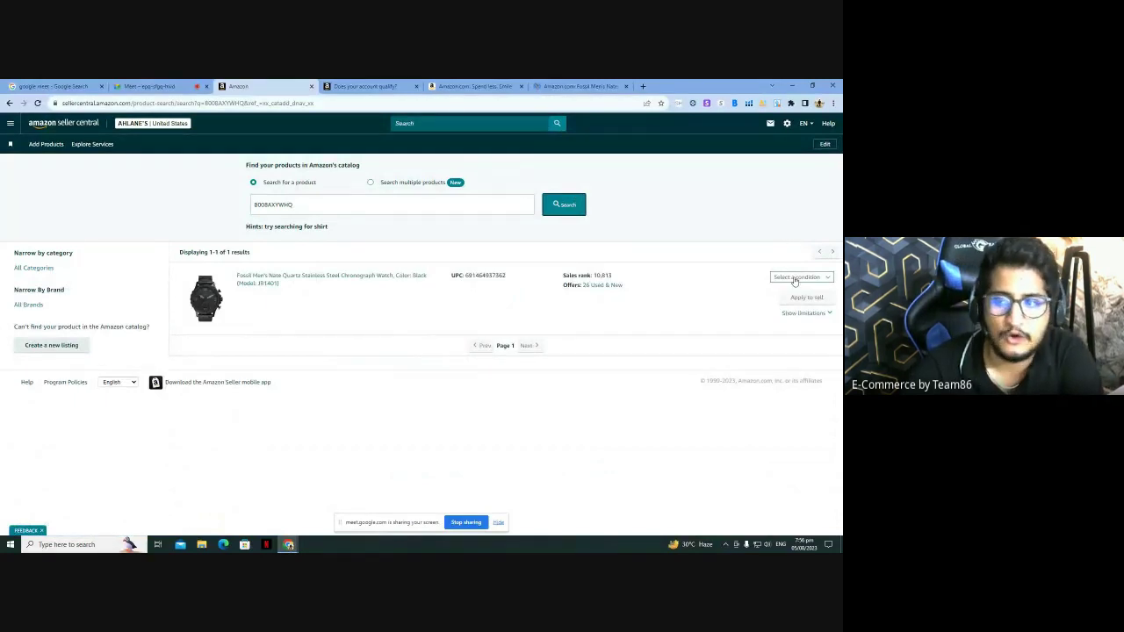
Step: Apply to sell the Fossil watch in New condition and request approval for it
left_click(795, 278)
left_click(792, 292)
left_click(793, 298)
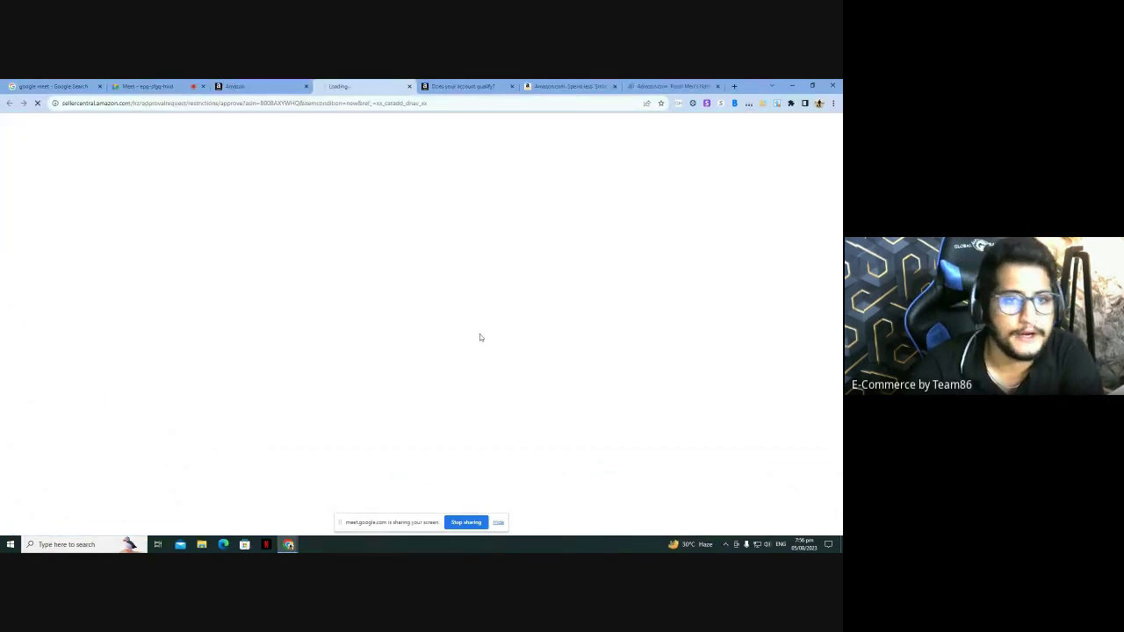
left_click(60, 239)
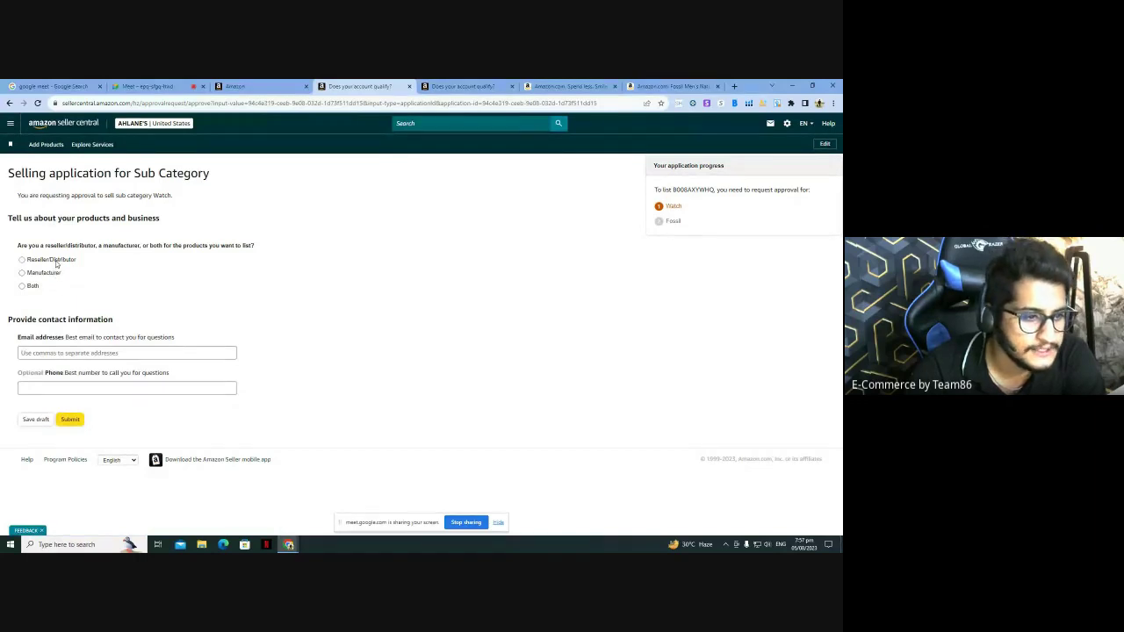
Step: Compare the business types in the Watch application, choose Reseller/Distributor and review its document and contact requirements
left_click(56, 262)
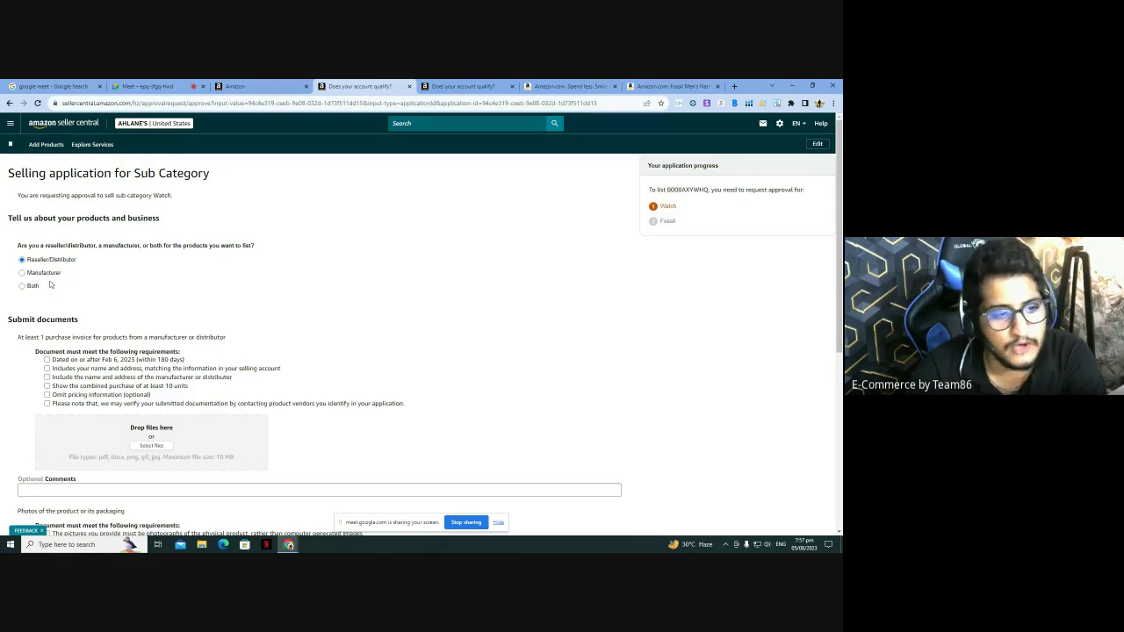
left_click(44, 274)
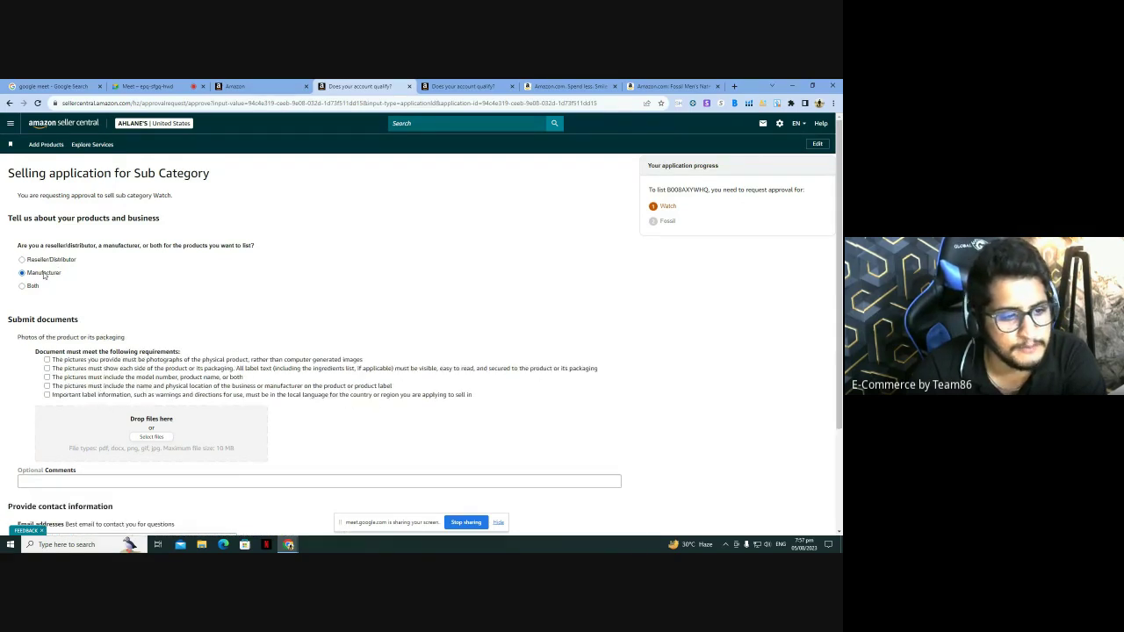
left_click(32, 286)
left_click(46, 263)
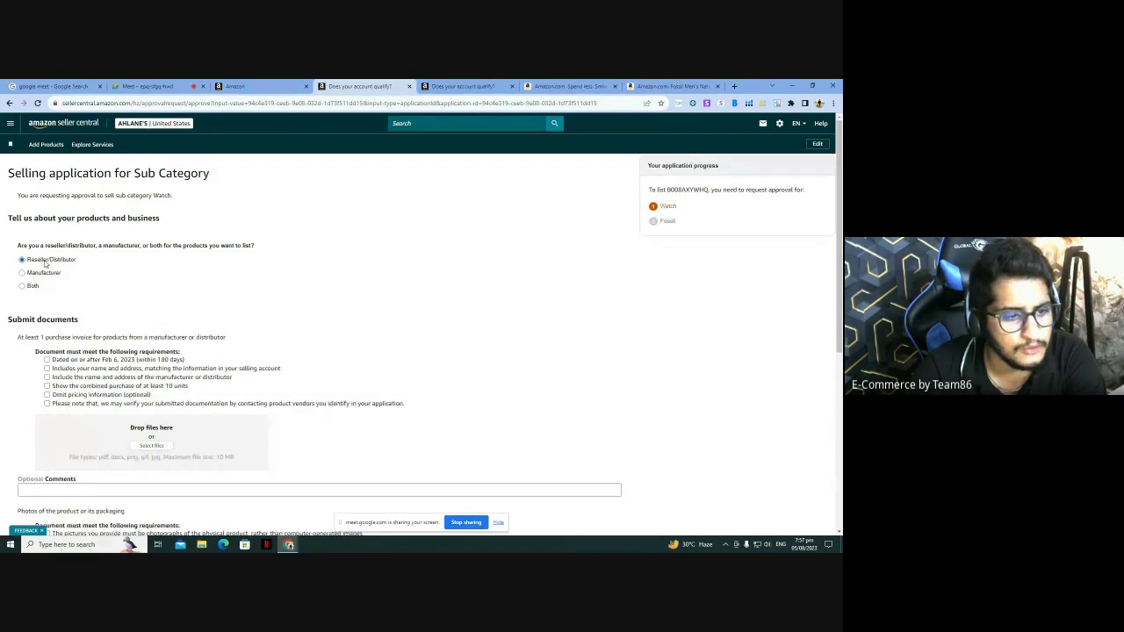
scroll(270, 371, "down", 5)
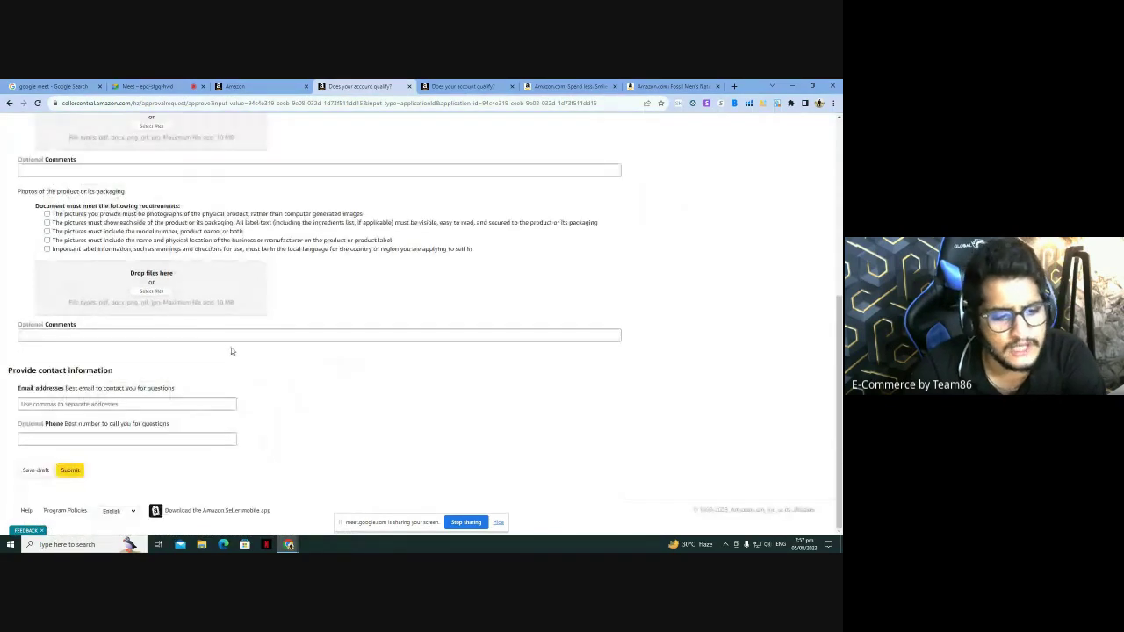
scroll(246, 343, "up", 5)
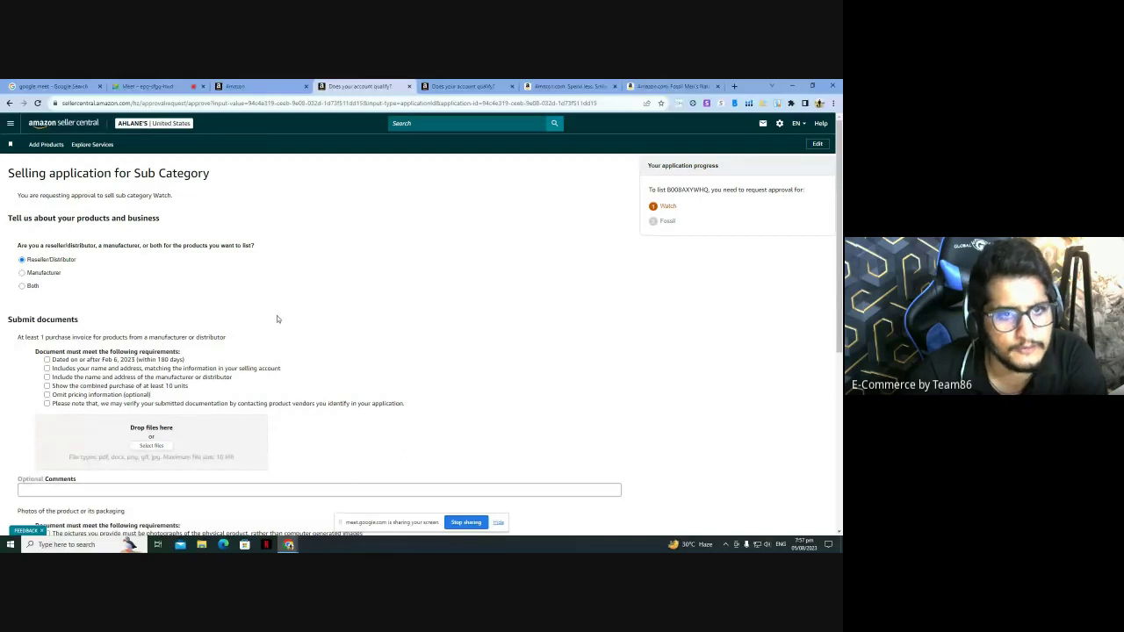
scroll(202, 377, "down", 3)
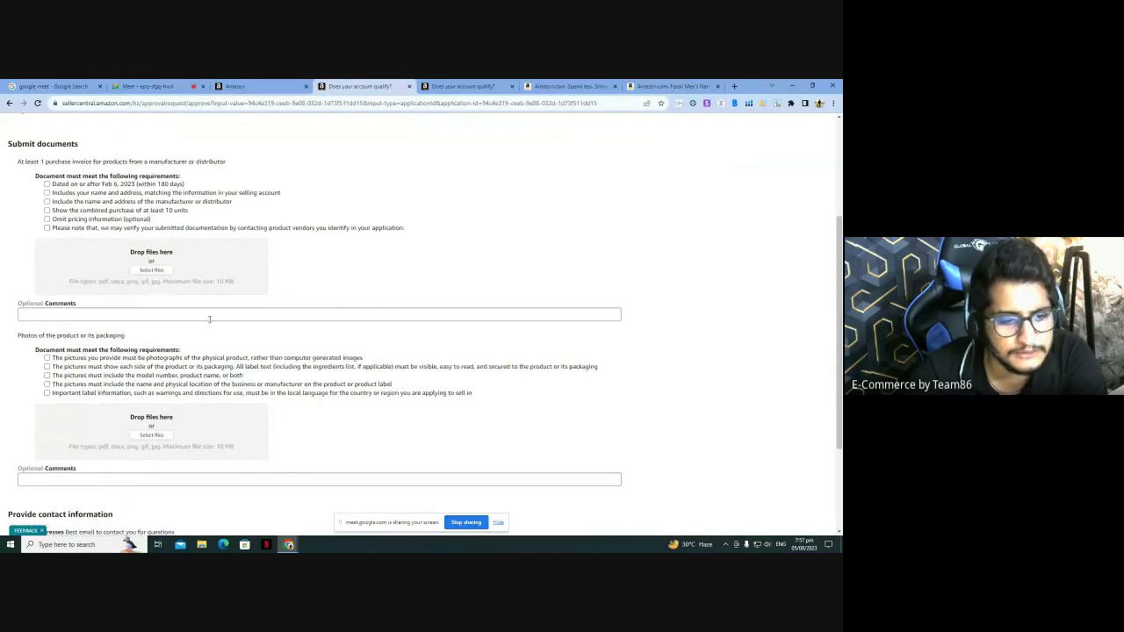
Step: Close the Watch and Warner Bros. selling applications and return to the product catalog search for ASIN B008AXYWHQ
scroll(264, 325, "up", 3)
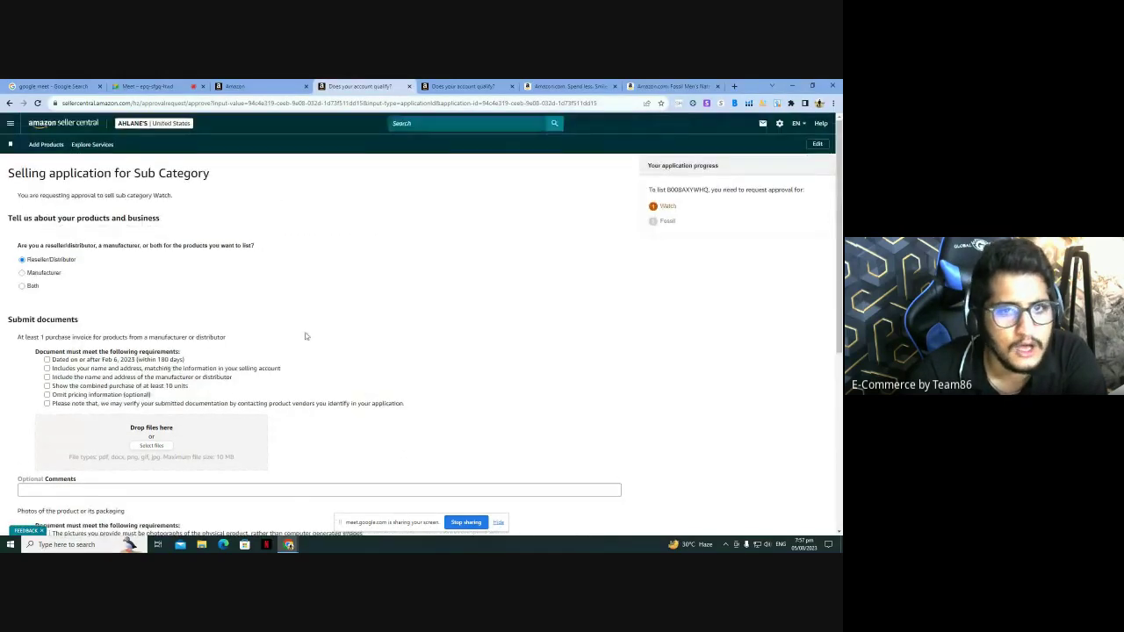
left_click(425, 86)
left_click(399, 86)
left_click(408, 87)
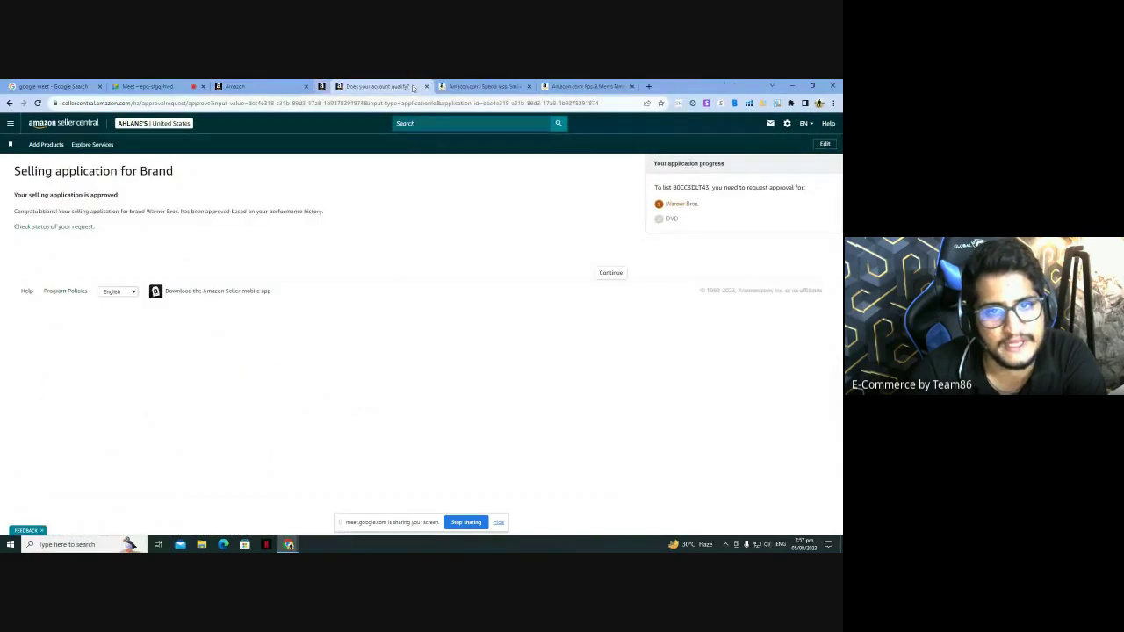
left_click(408, 86)
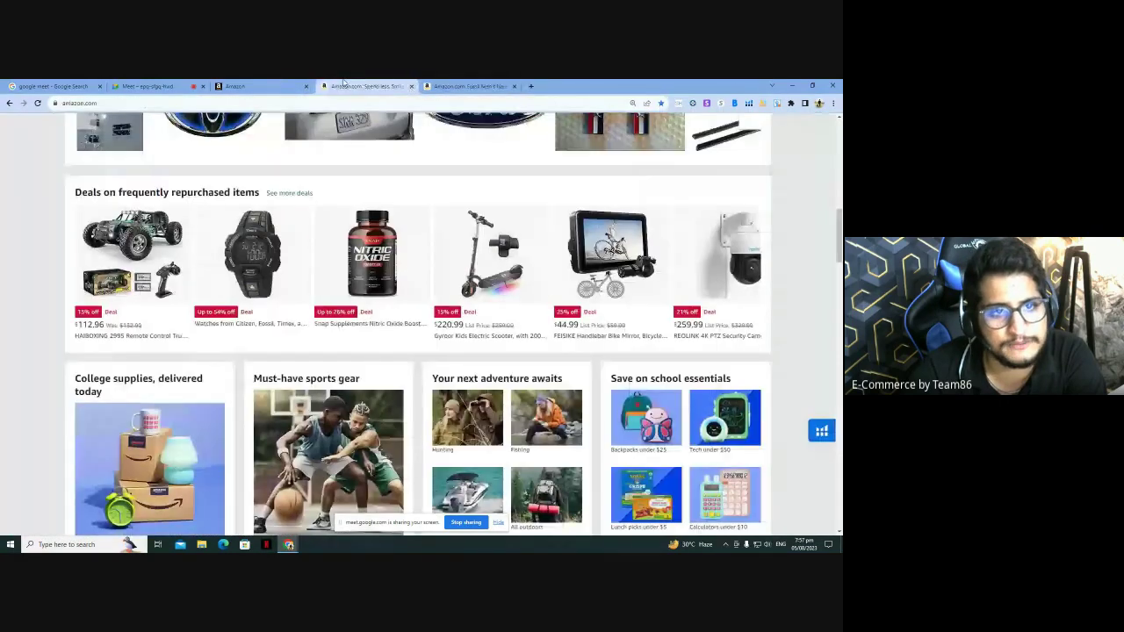
left_click(254, 86)
left_click(410, 211)
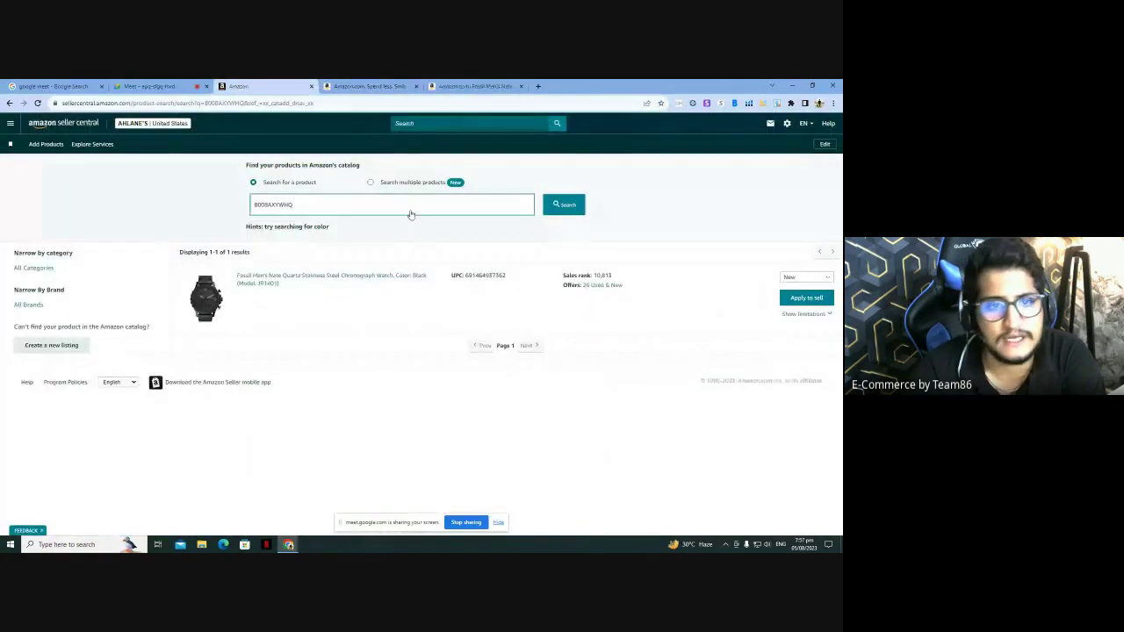
key("ctrl+a")
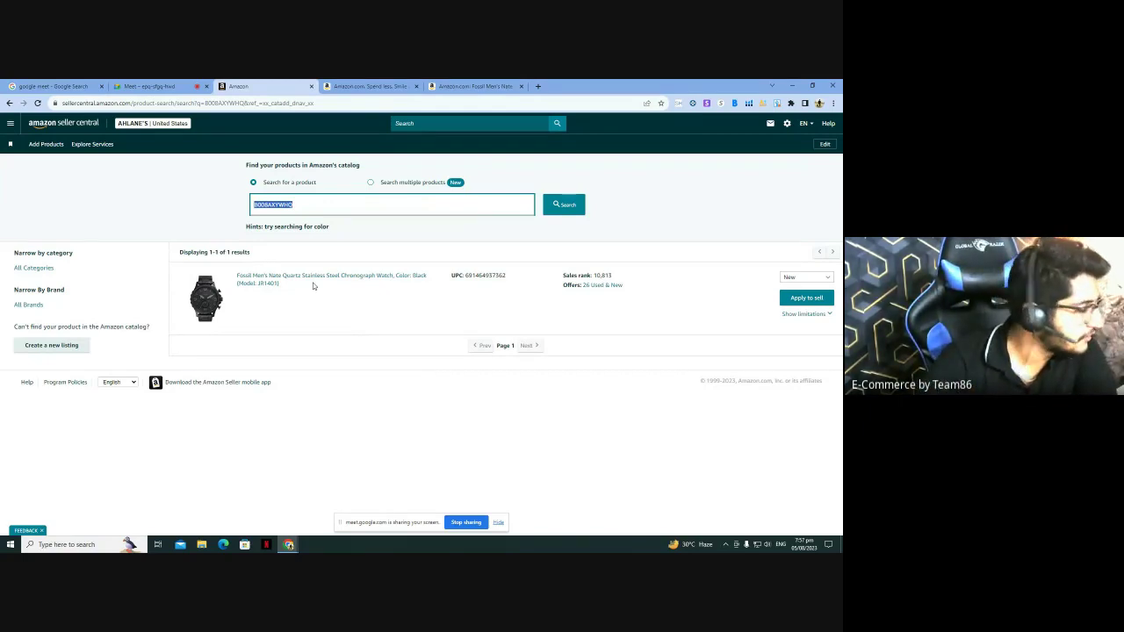
Step: Switch to the Google Meet call and check its camera and microphone permissions
left_click(150, 86)
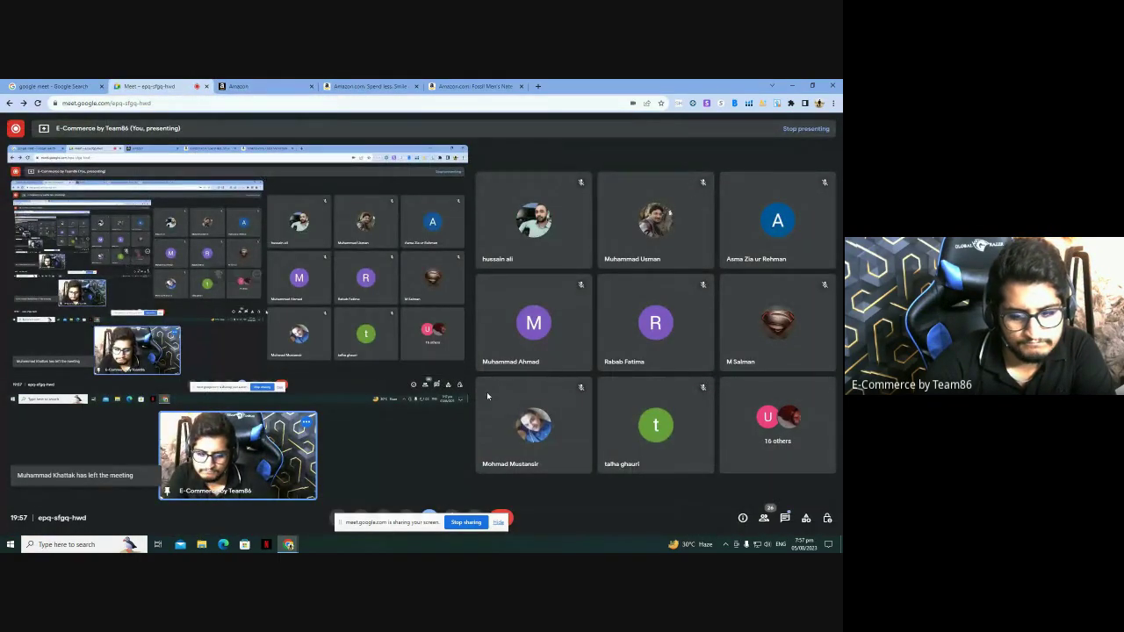
left_click(633, 102)
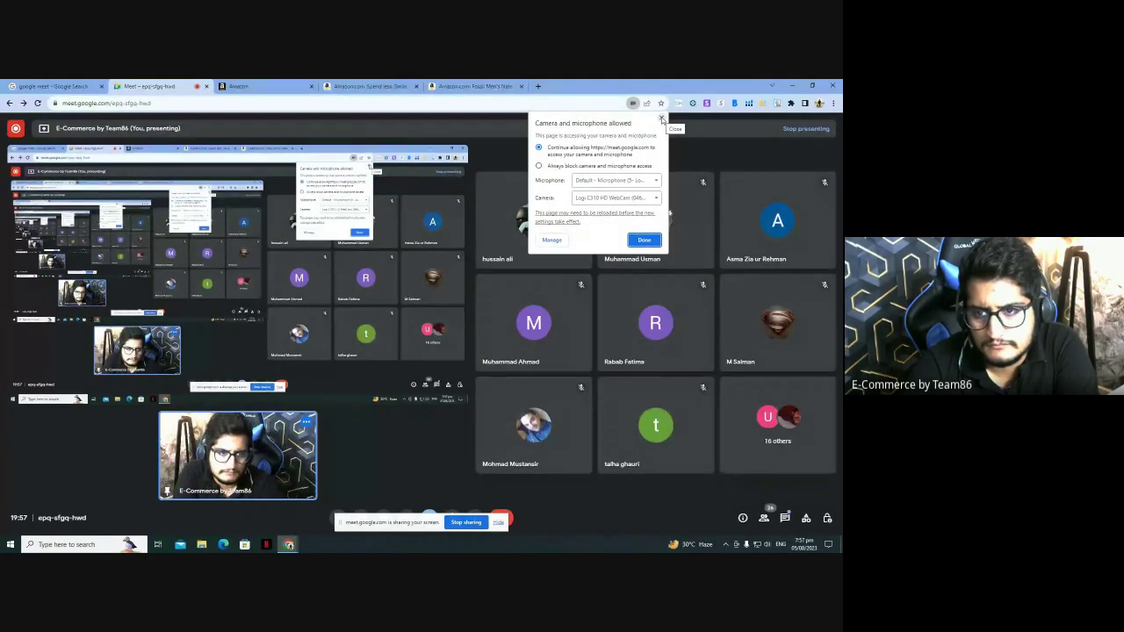
left_click(662, 118)
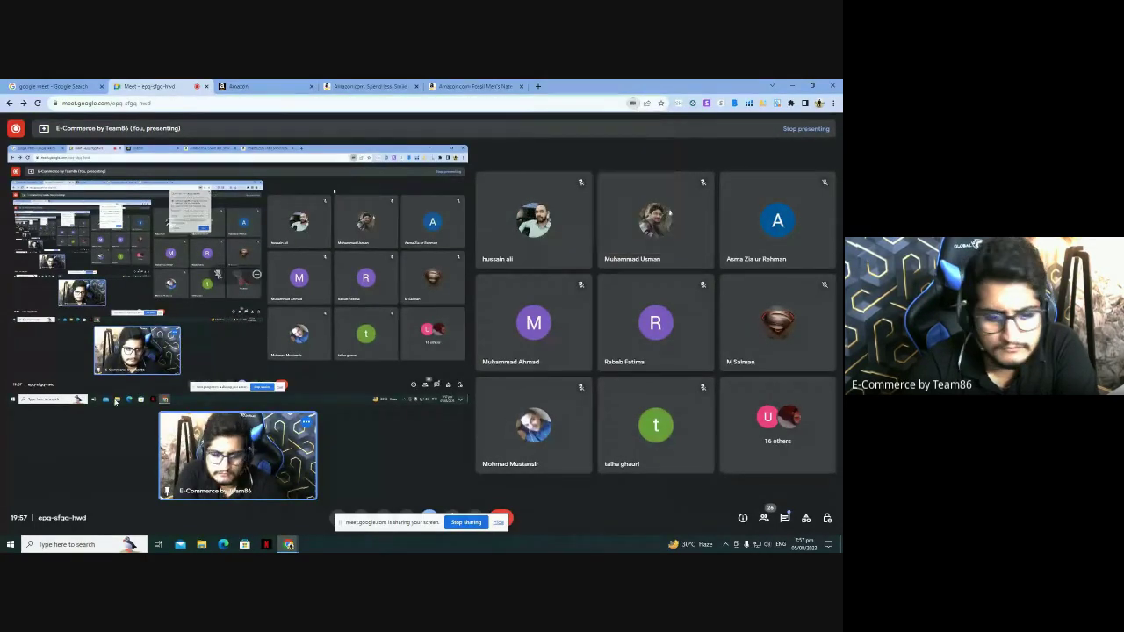
left_click(477, 523)
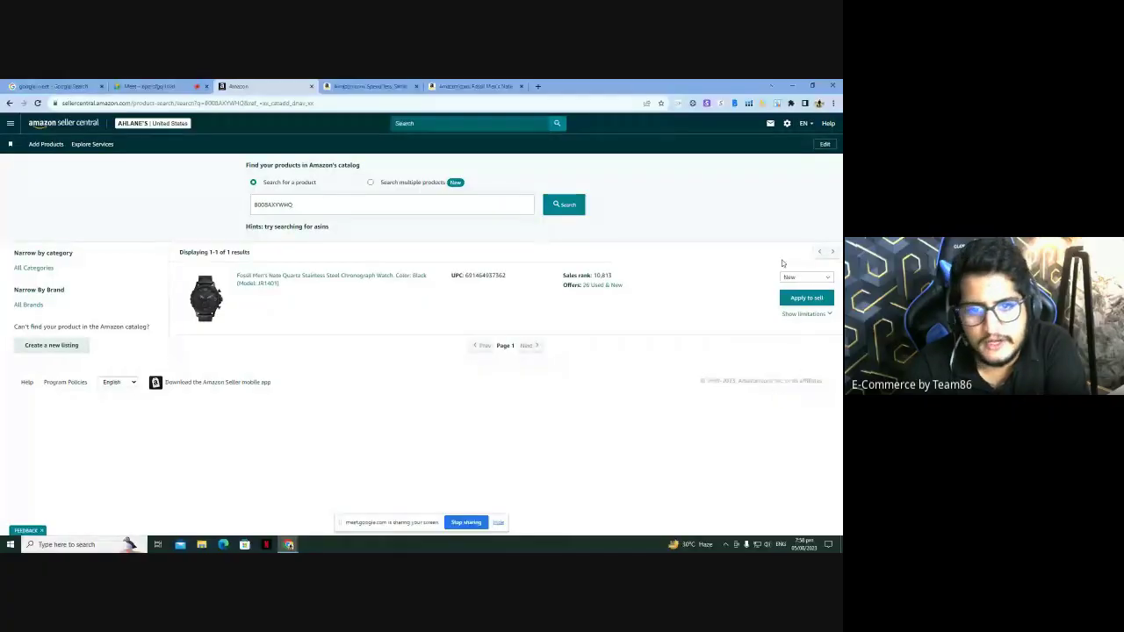
Step: Close the Fossil watch listing and go to the Seller Central home page
left_click(448, 85)
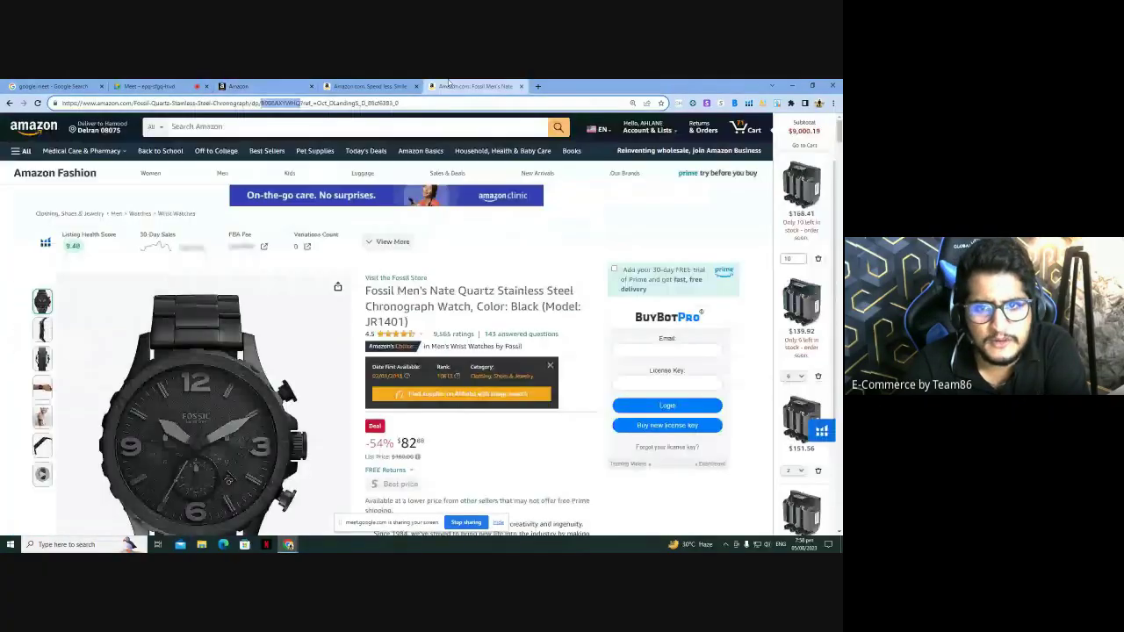
key("ctrl+w")
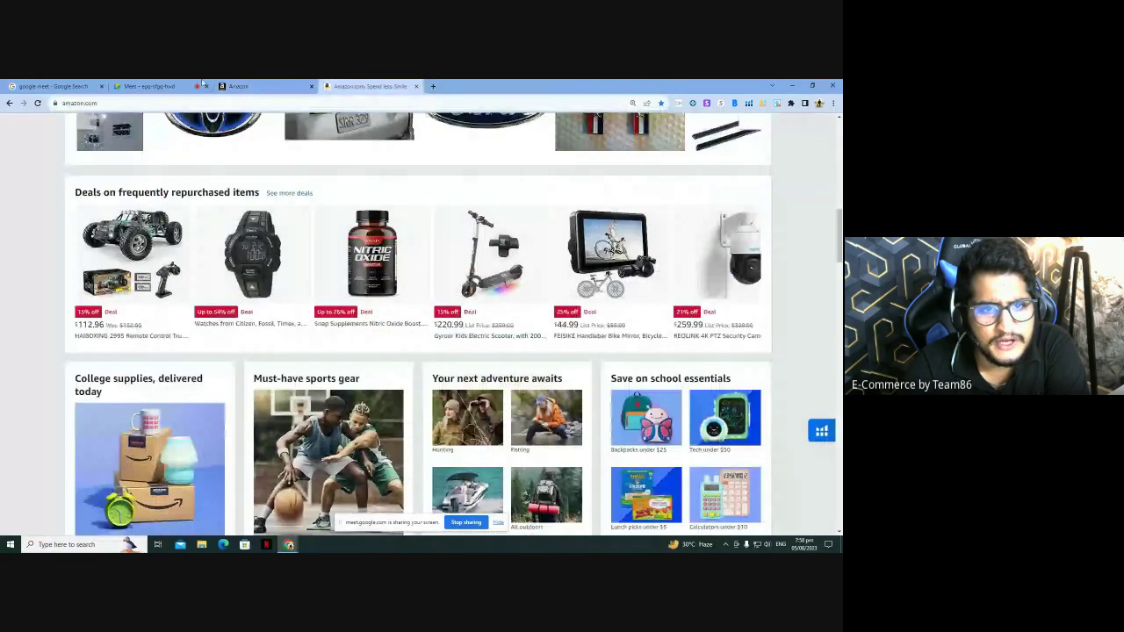
left_click(245, 85)
left_click(369, 85)
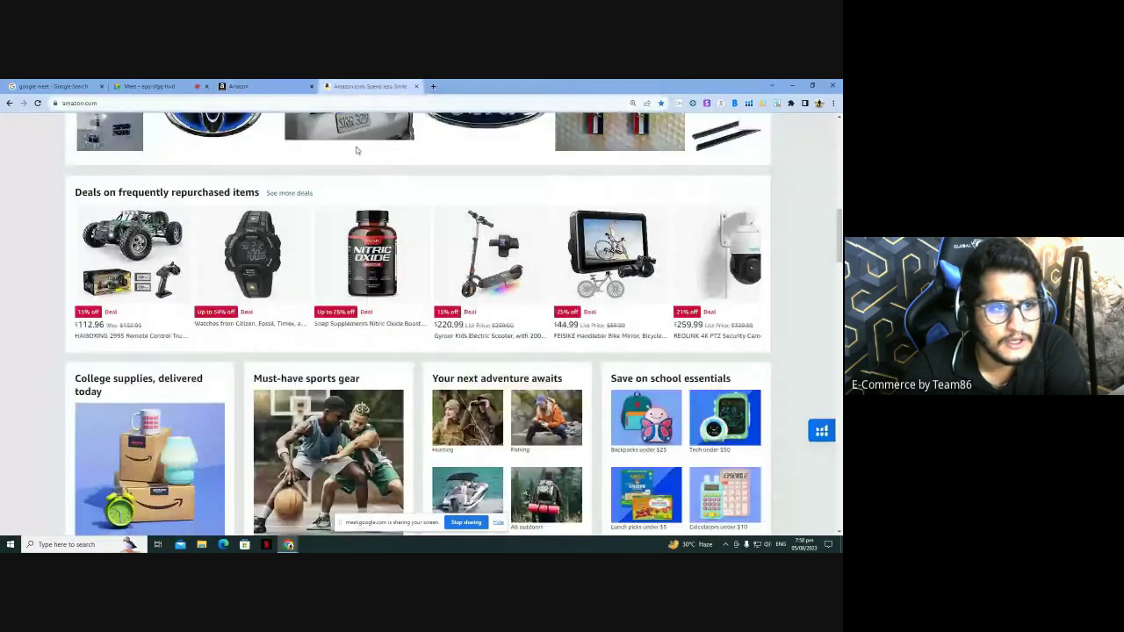
left_click(275, 82)
left_click(53, 123)
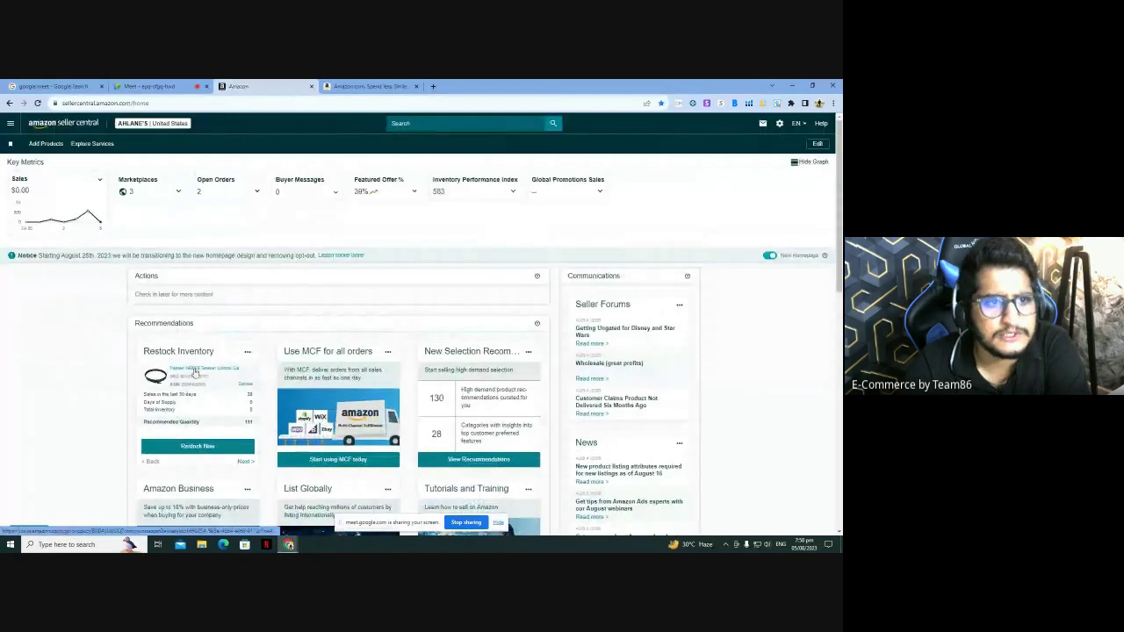
Step: Open the Amazon listing of the product recommended under Restock Inventory and copy its ASIN from the page address
left_click(202, 369)
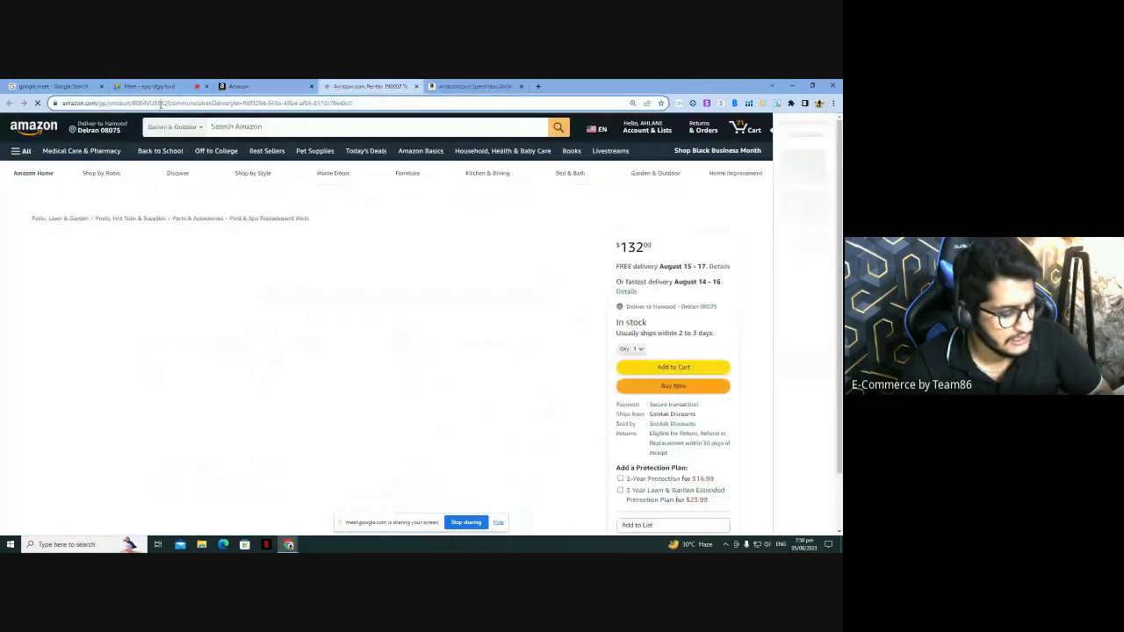
double_click(184, 102)
key("ctrl+c")
Step: Return to Seller Central and search the Add Products catalog for the copied ASIN B004VU8SIQ
left_click(264, 86)
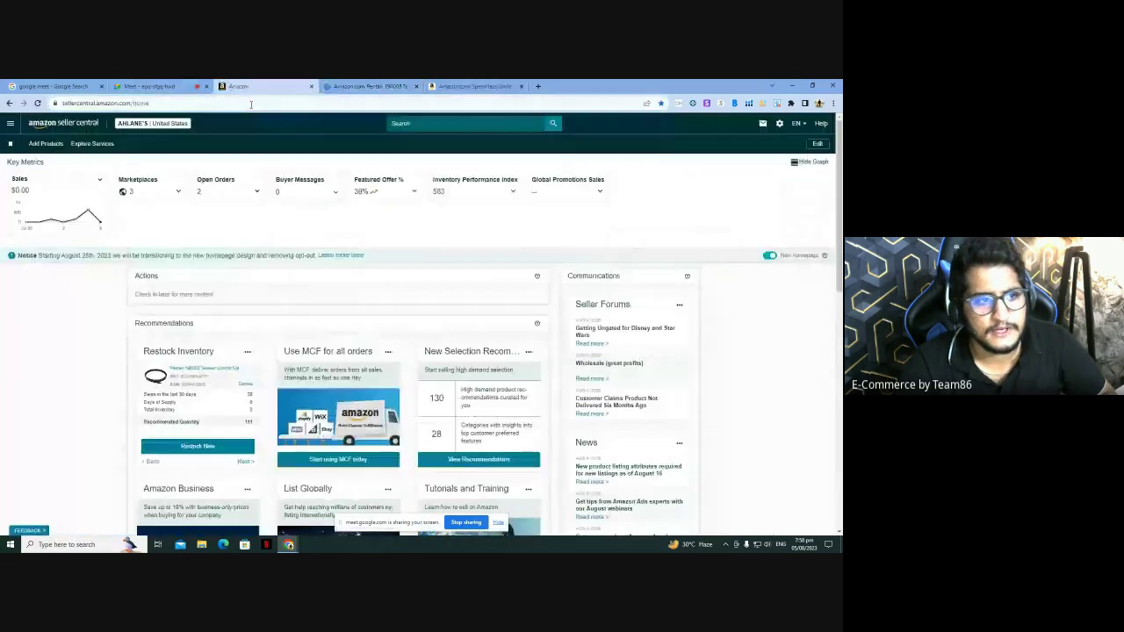
left_click(10, 123)
mouse_move(94, 150)
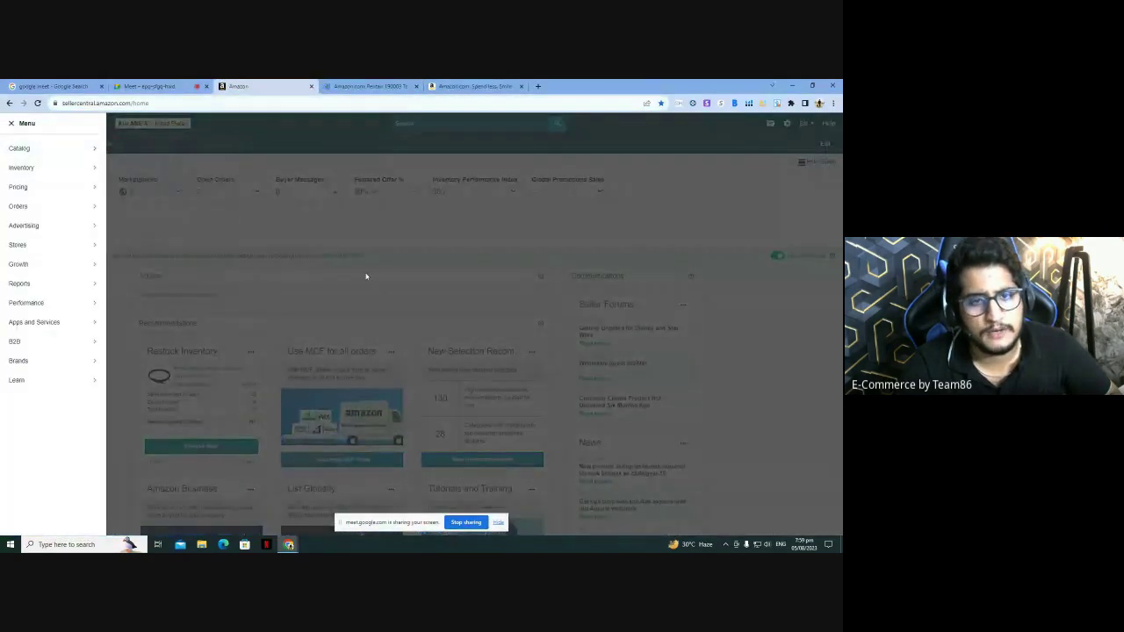
left_click(134, 148)
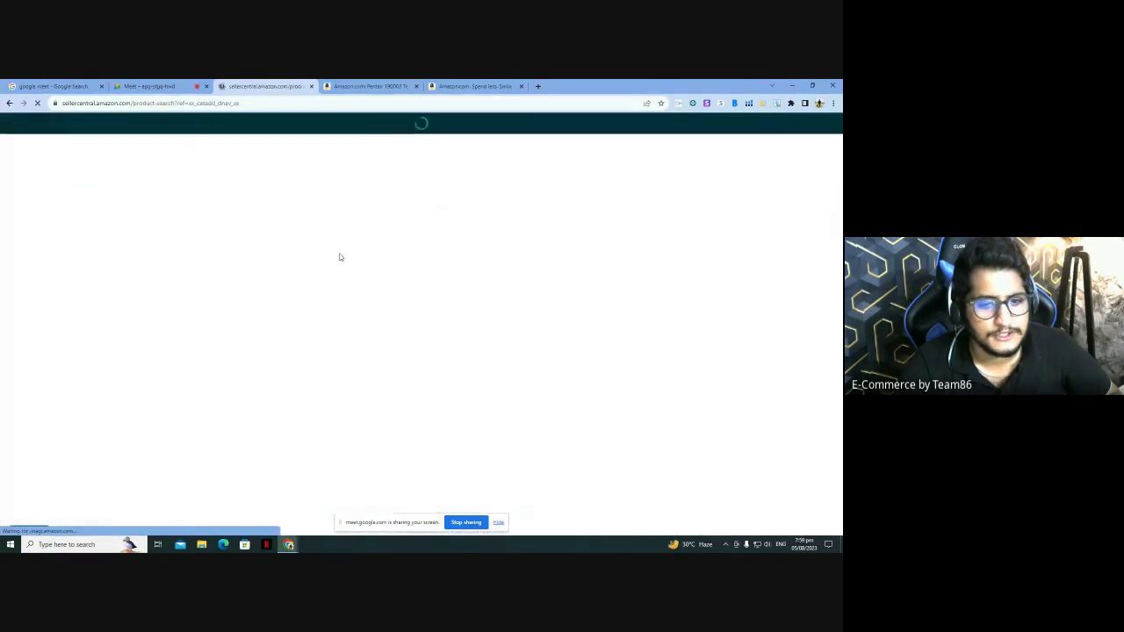
left_click(311, 303)
key("ctrl+v")
left_click(557, 297)
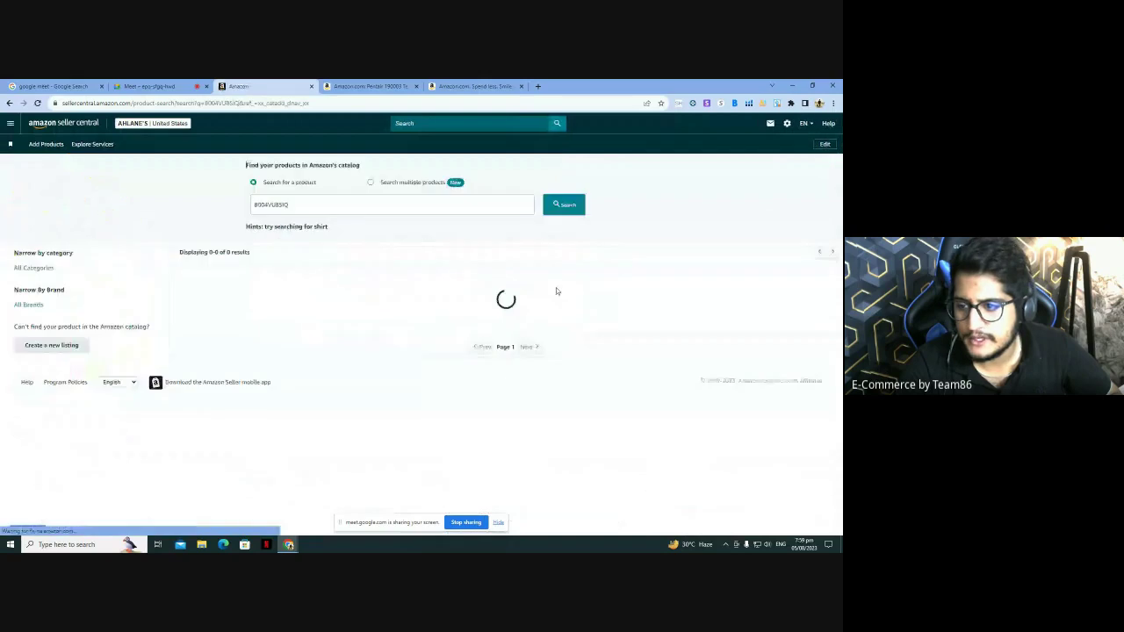
Step: Choose New condition for the product found in the catalog and open its offer form
left_click(793, 277)
left_click(790, 290)
left_click(784, 296)
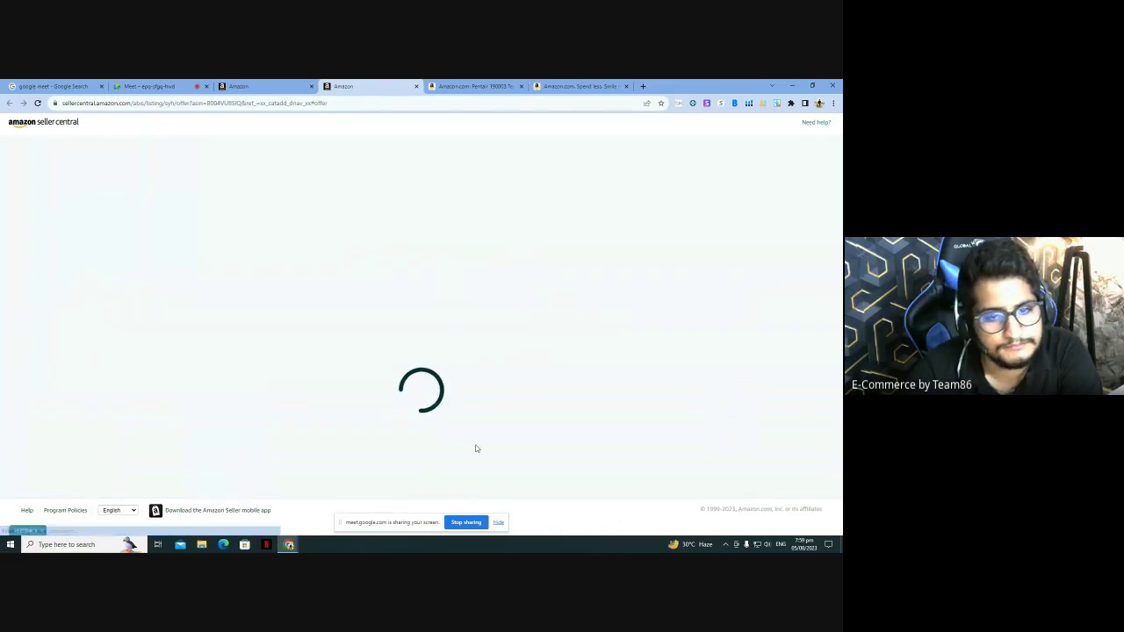
left_click(358, 248)
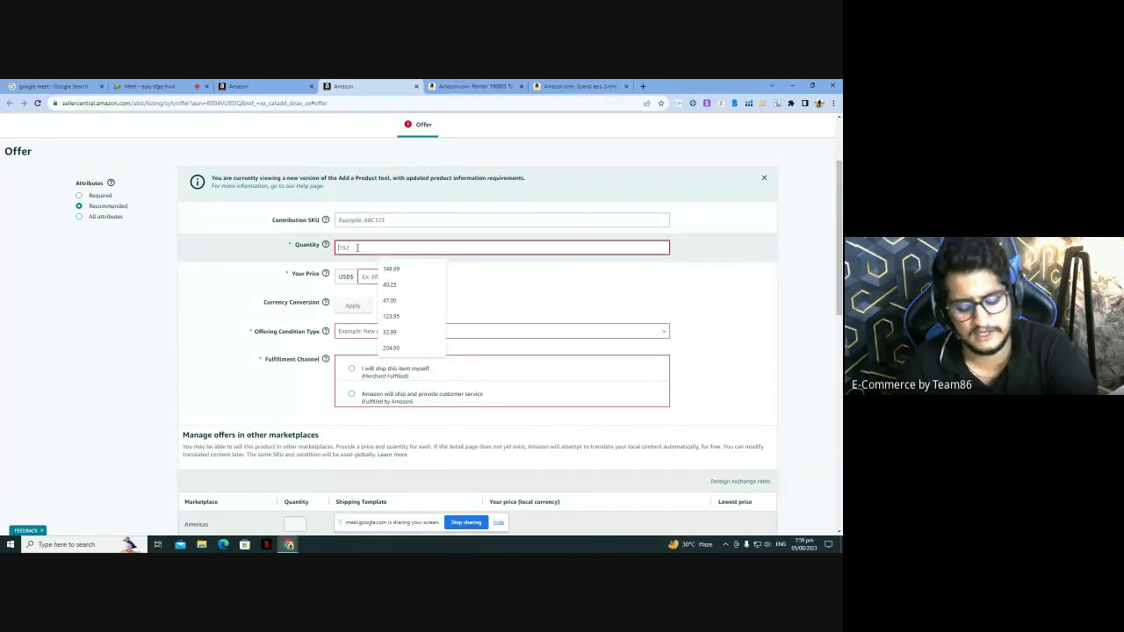
type("10")
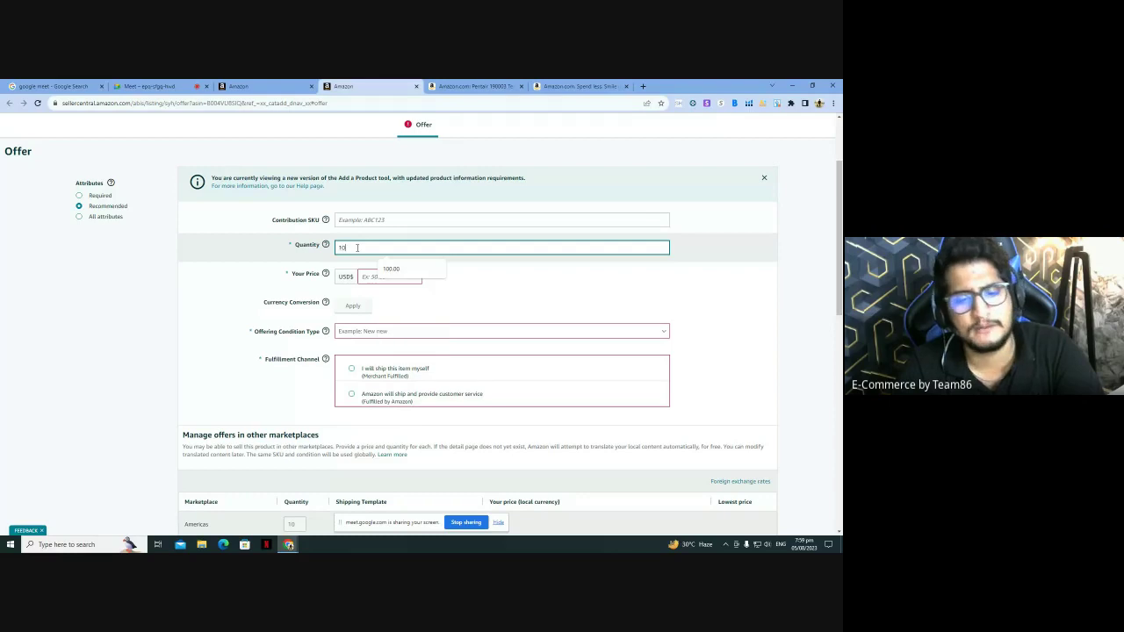
key("BackSpace")
left_click(507, 300)
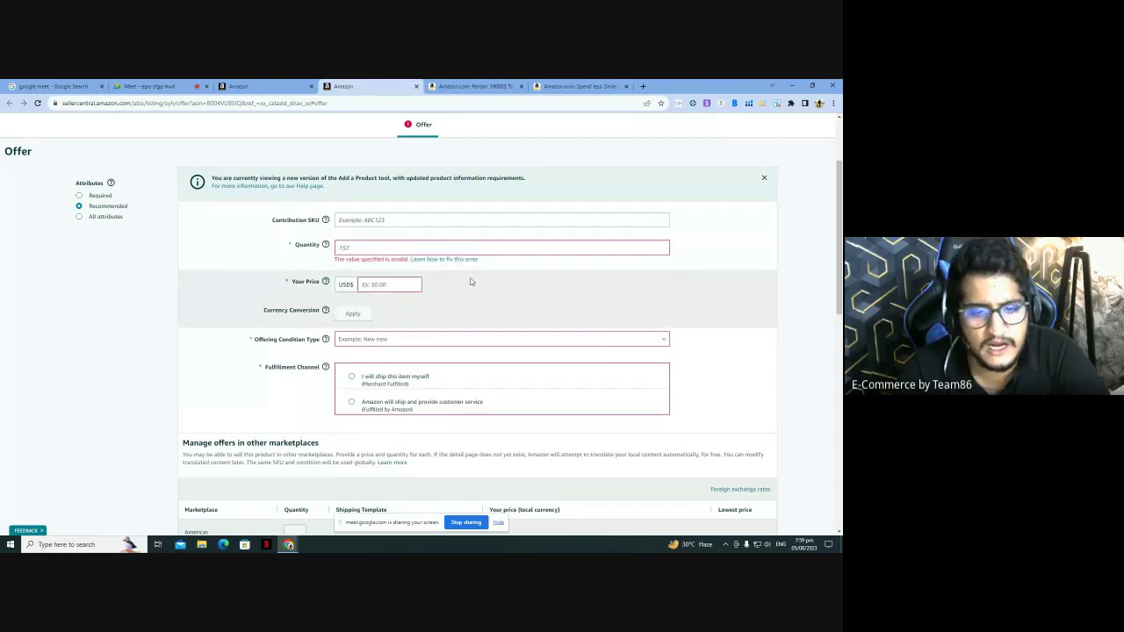
Step: Check the product's Amazon listing, set the offer price to 132.00 US dollars and enter a contribution SKU
left_click(386, 283)
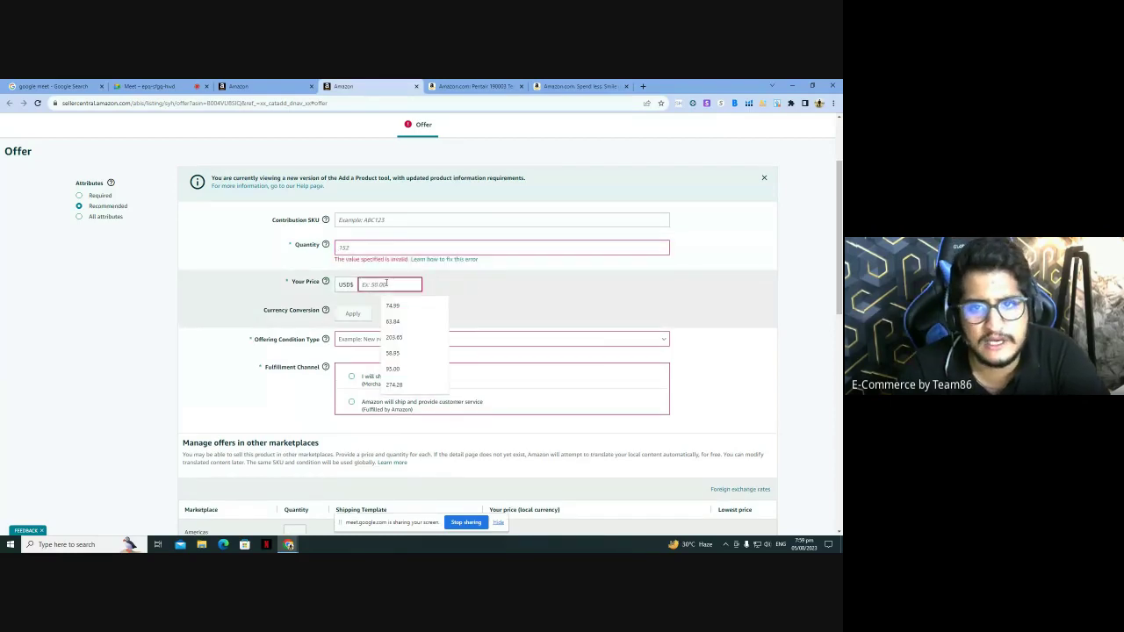
left_click(512, 85)
left_click(413, 85)
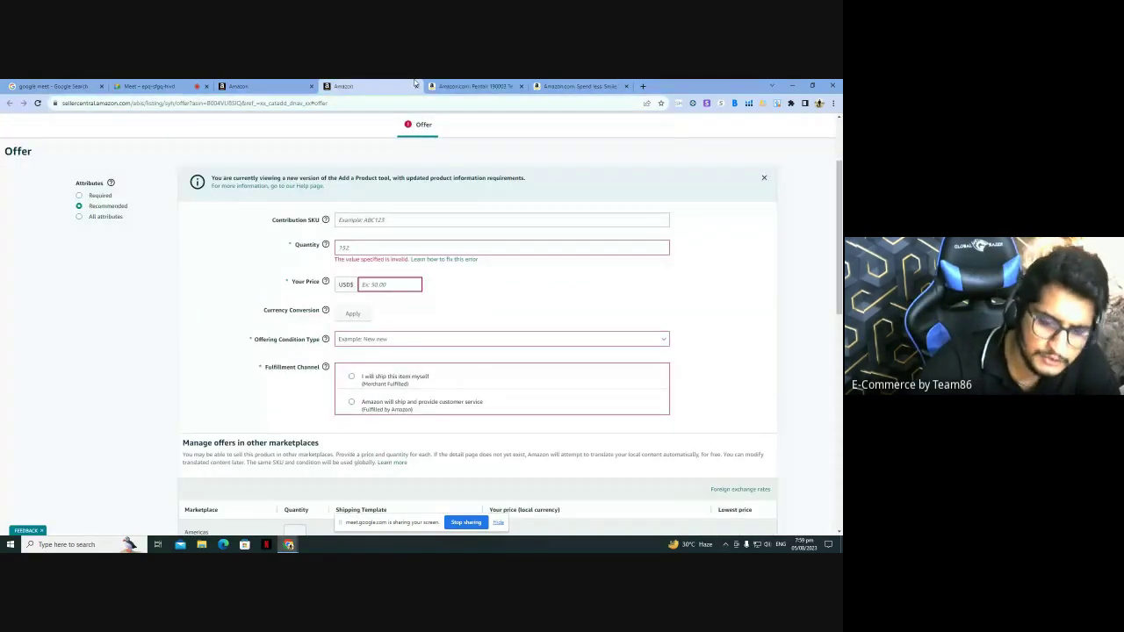
type("152")
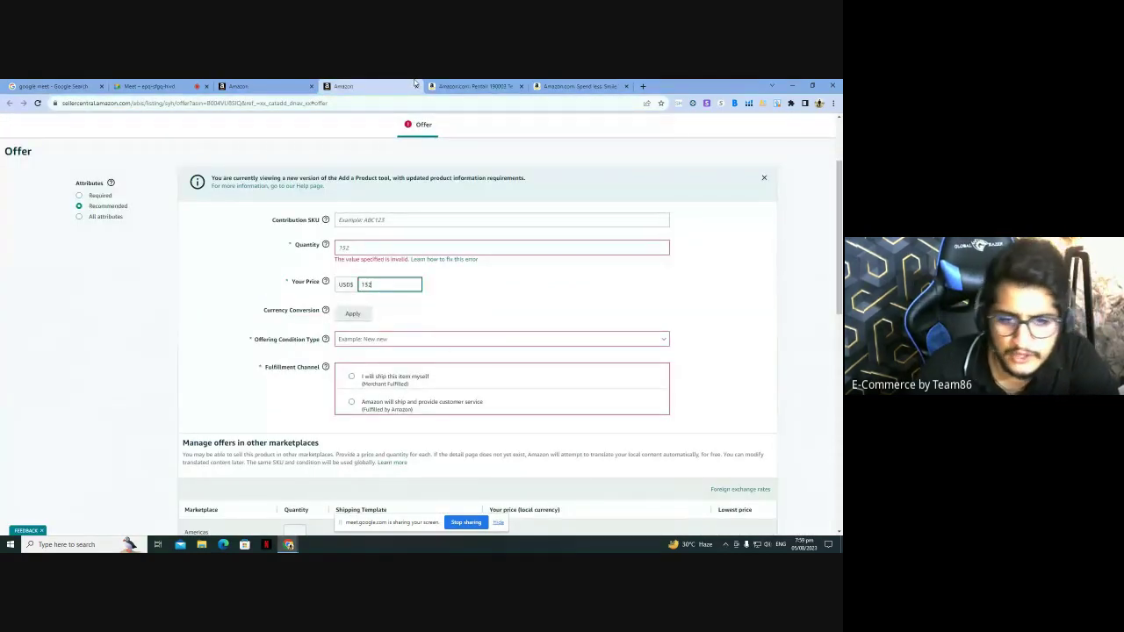
left_click(370, 218)
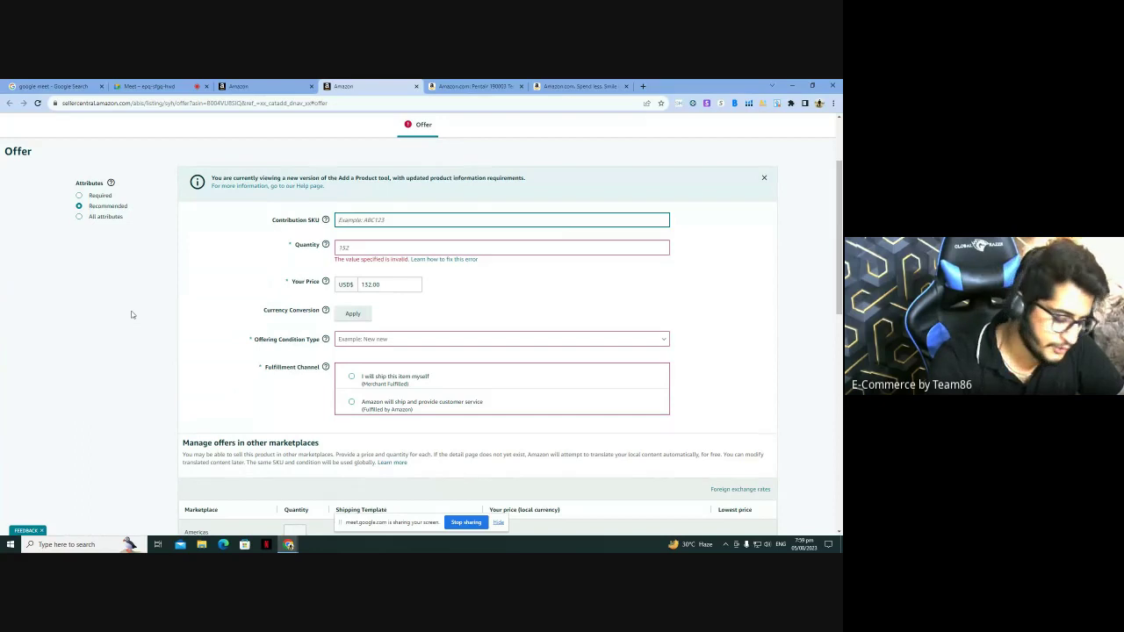
type("1a")
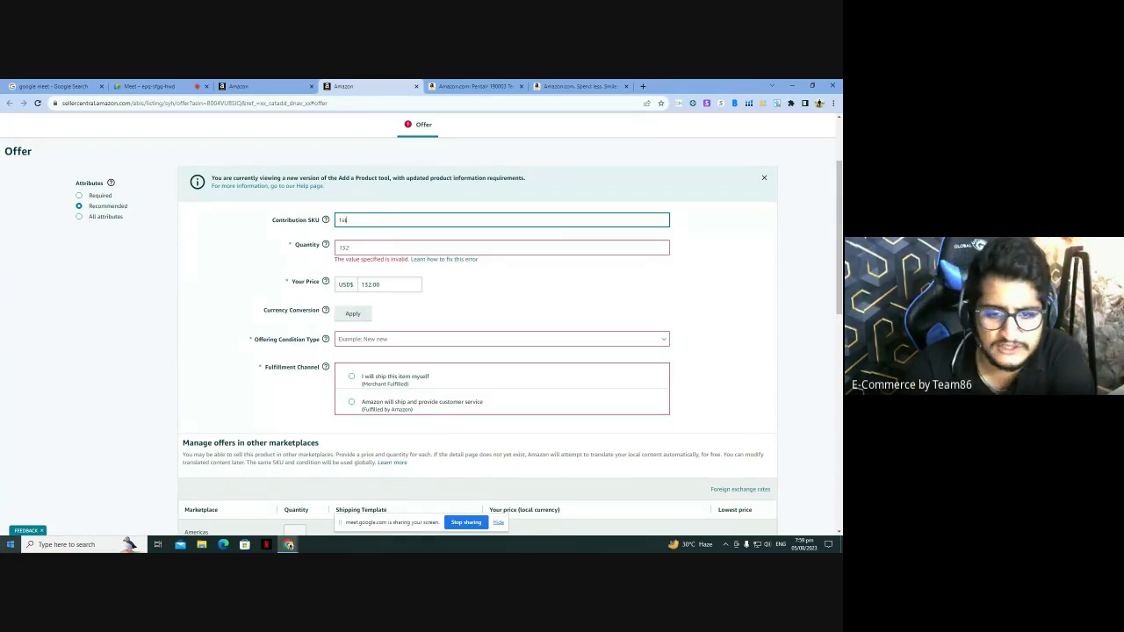
Step: Set the offering condition to New and, after trying merchant fulfilment, choose Amazon to ship and provide customer service
mouse_move(322, 312)
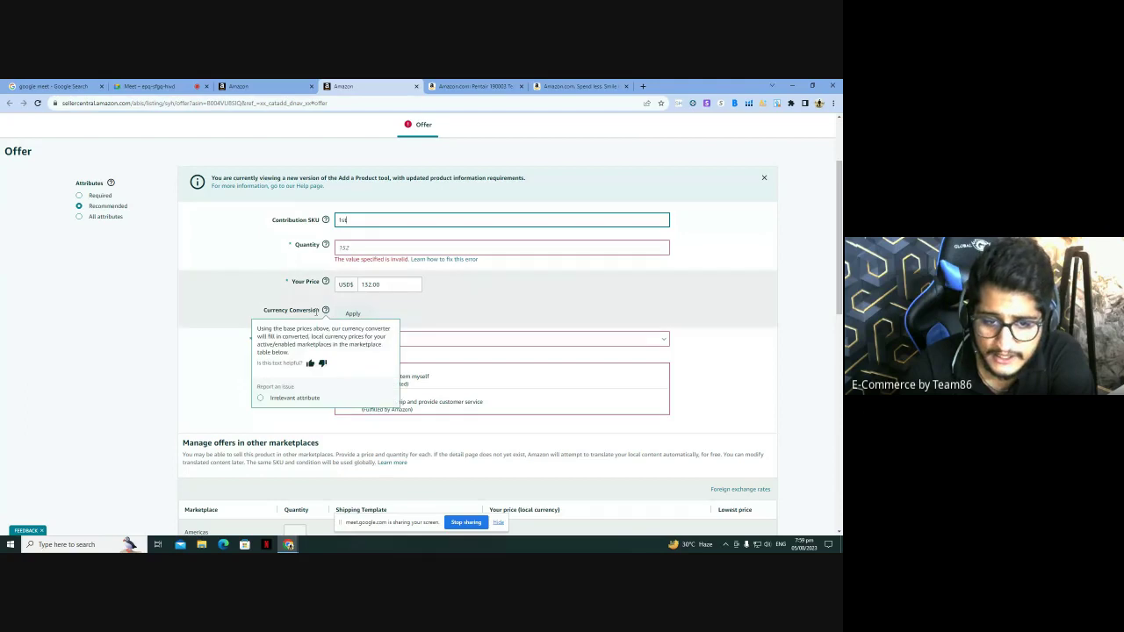
left_click(450, 342)
left_click(392, 354)
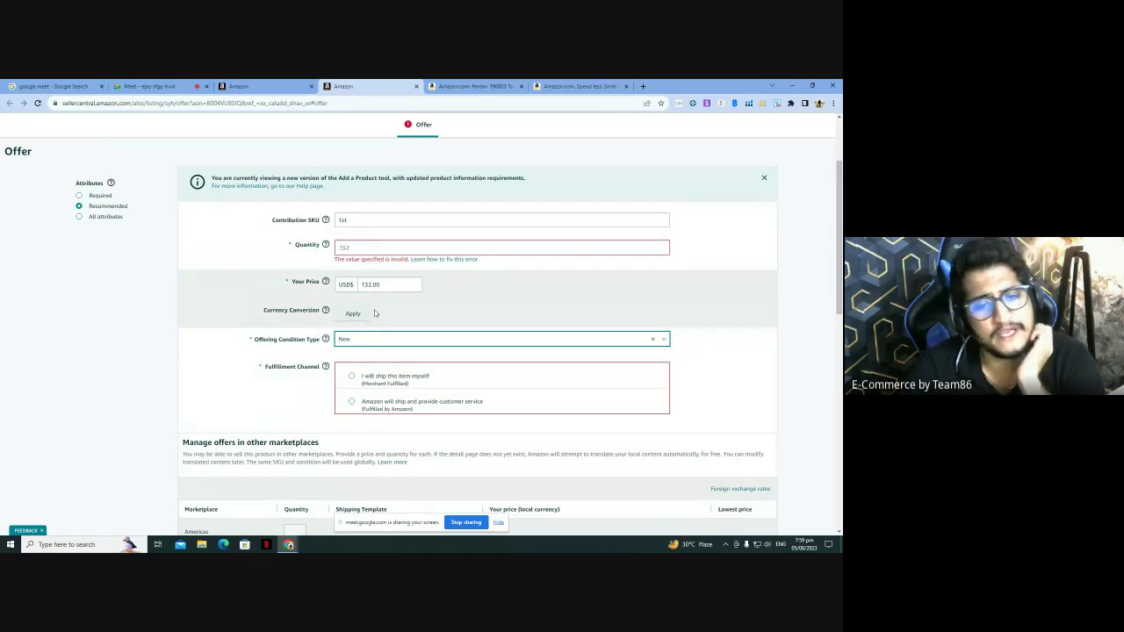
left_click(351, 377)
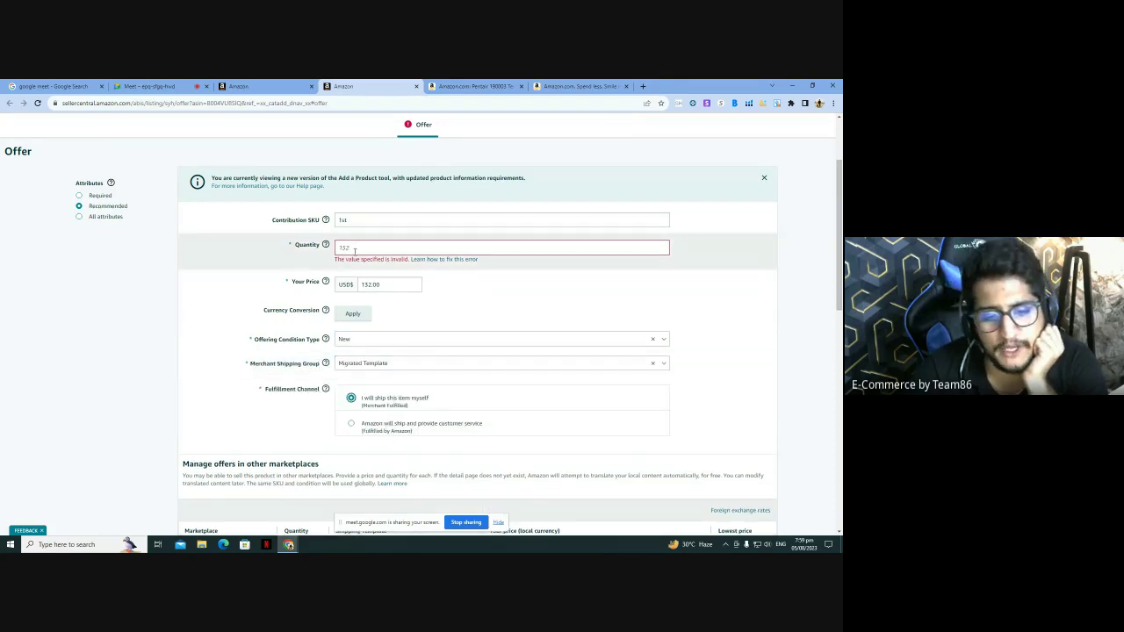
left_click(351, 426)
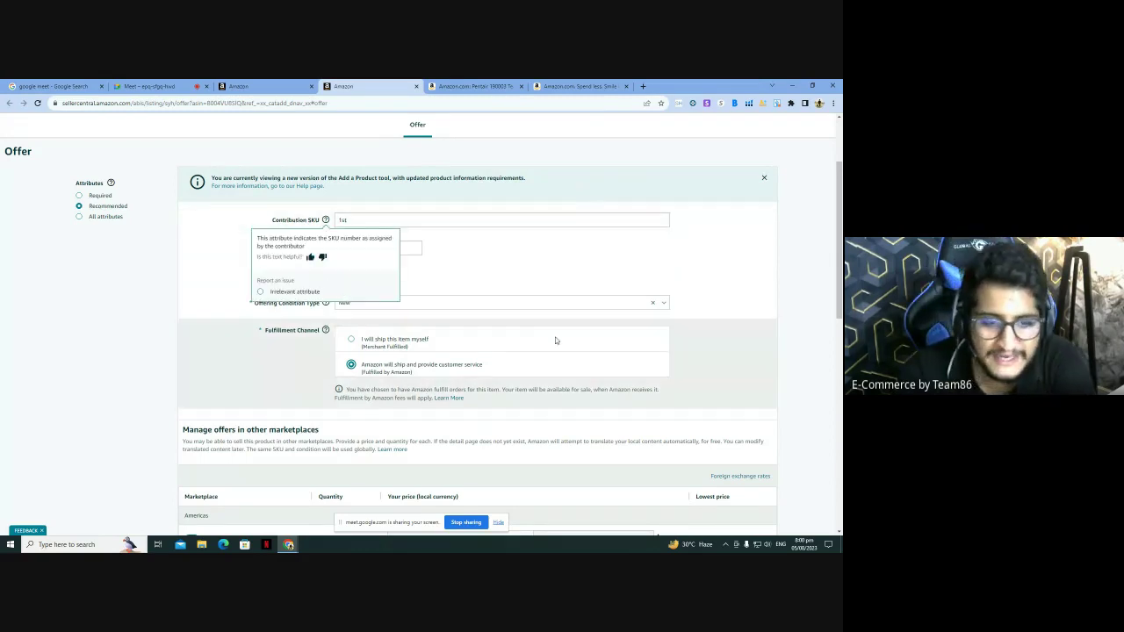
Step: Review the offer options for other marketplaces, switching the Canada offer on and back off
scroll(555, 329, "down", 4)
scroll(555, 329, "down", 4)
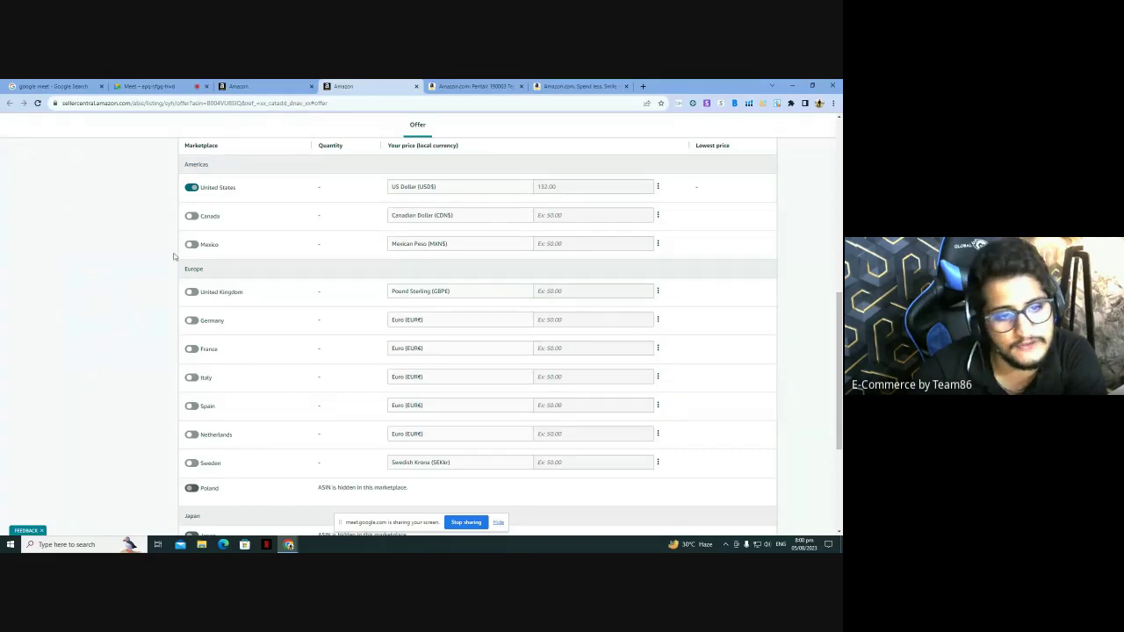
left_click(191, 216)
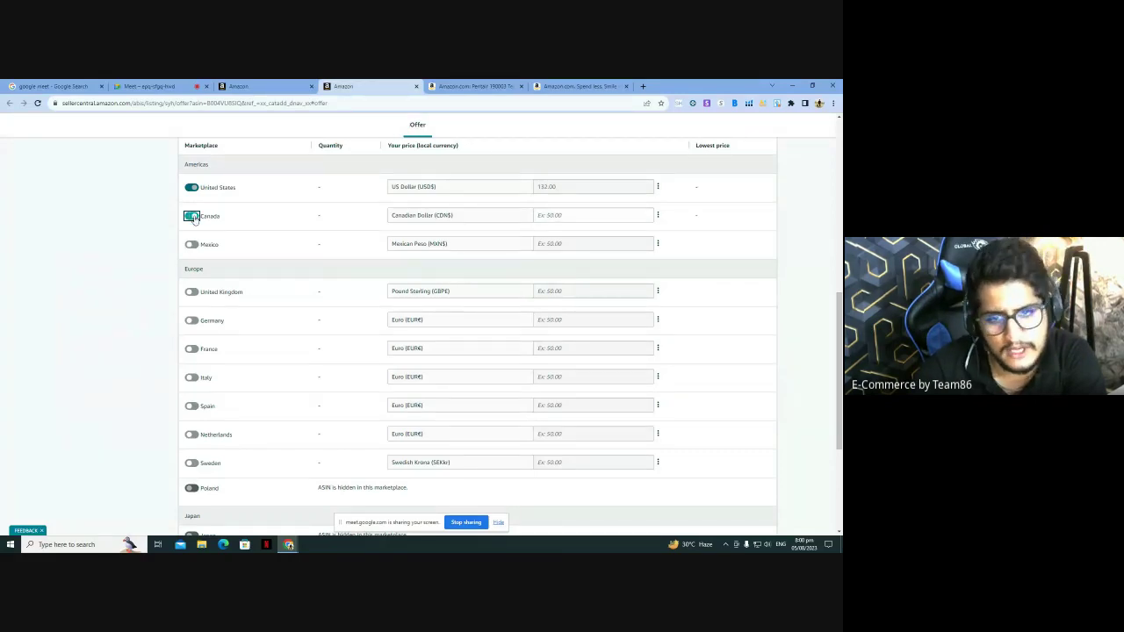
left_click(193, 217)
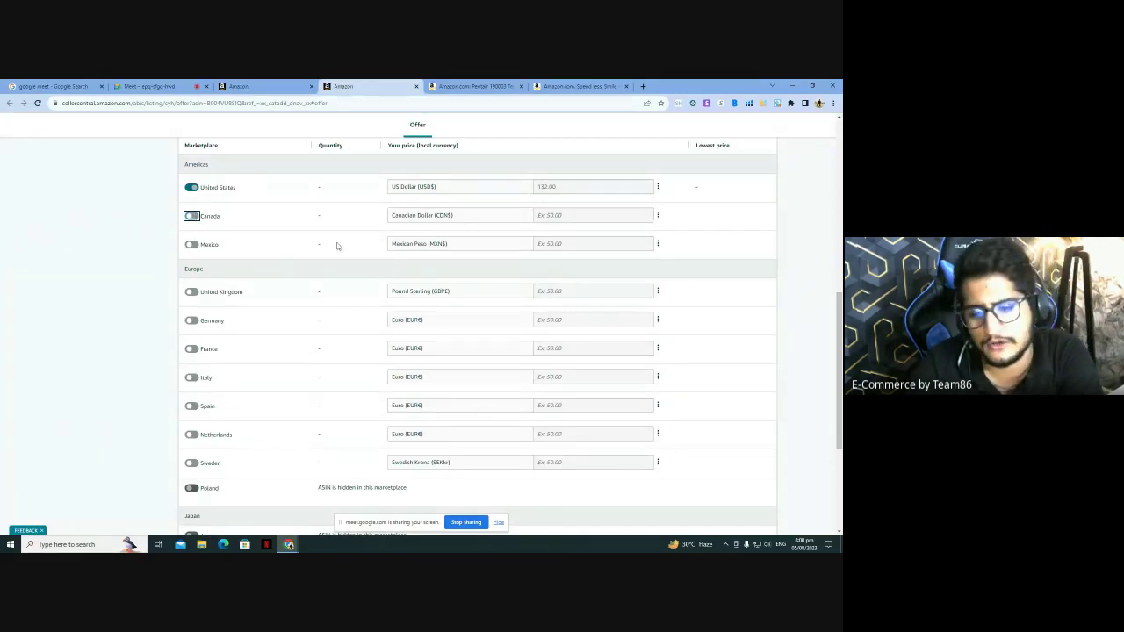
scroll(714, 294, "down", 4)
scroll(615, 356, "up", 4)
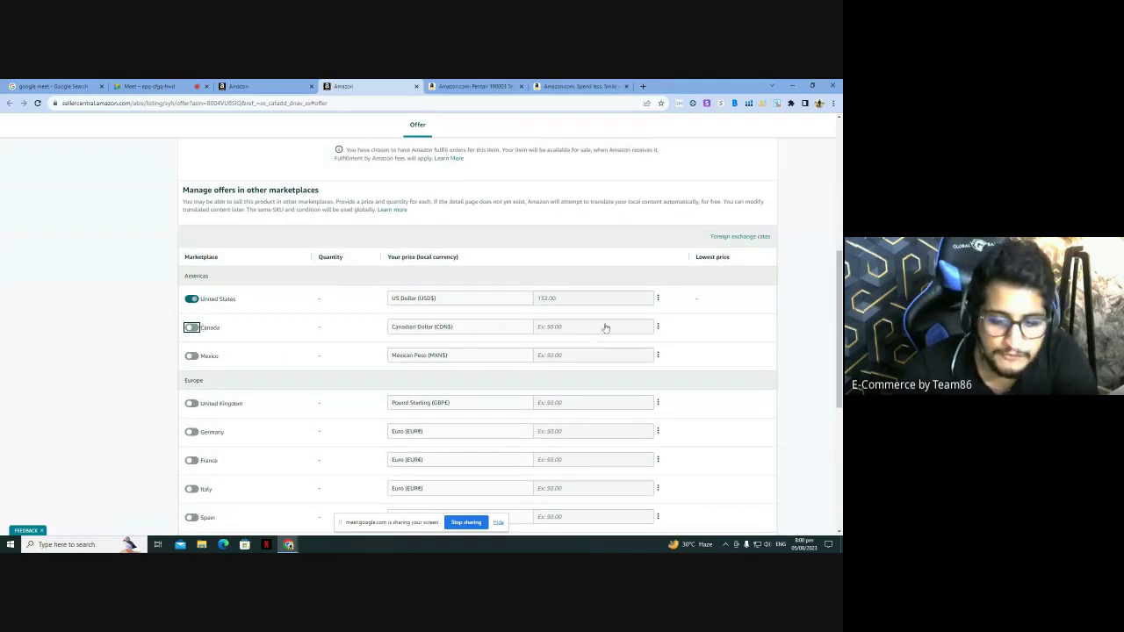
Step: Submit the completed offer form and continue to listing the product as FBA
scroll(602, 330, "down", 3)
scroll(600, 345, "down", 3)
left_click(730, 424)
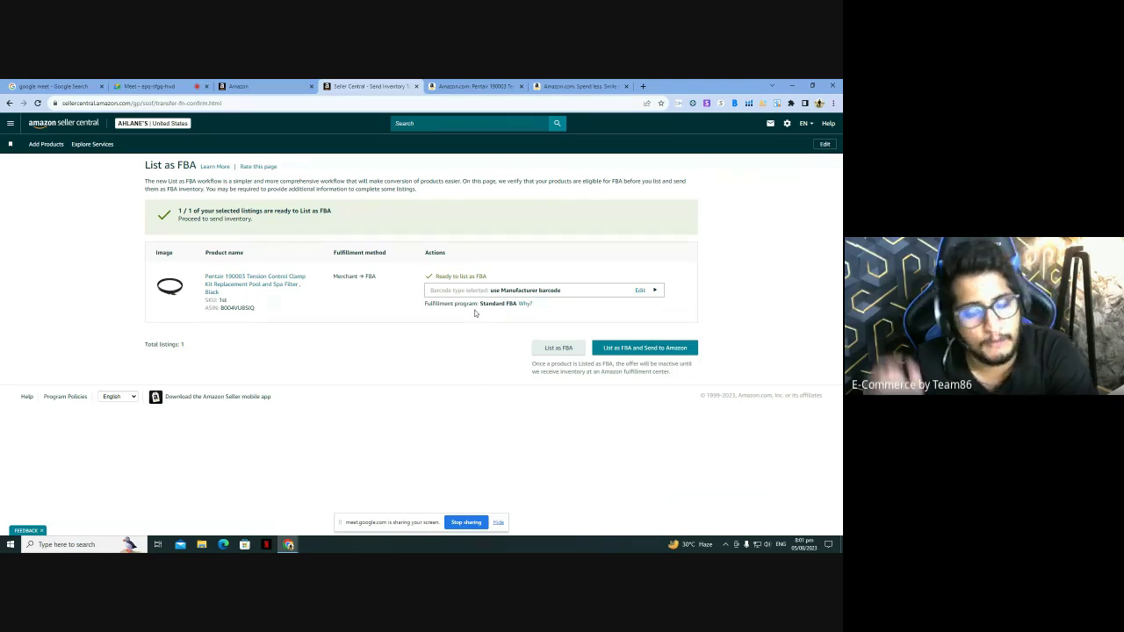
Step: Change the product's barcode type to printing and applying Amazon barcodes myself, and confirm it
left_click(645, 294)
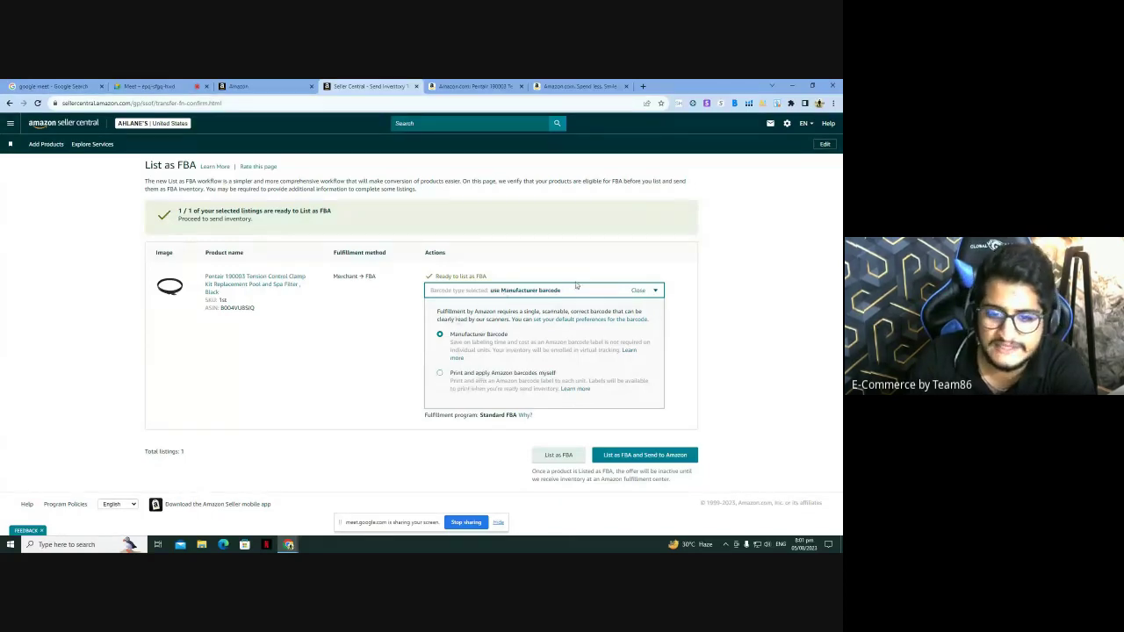
left_click(439, 374)
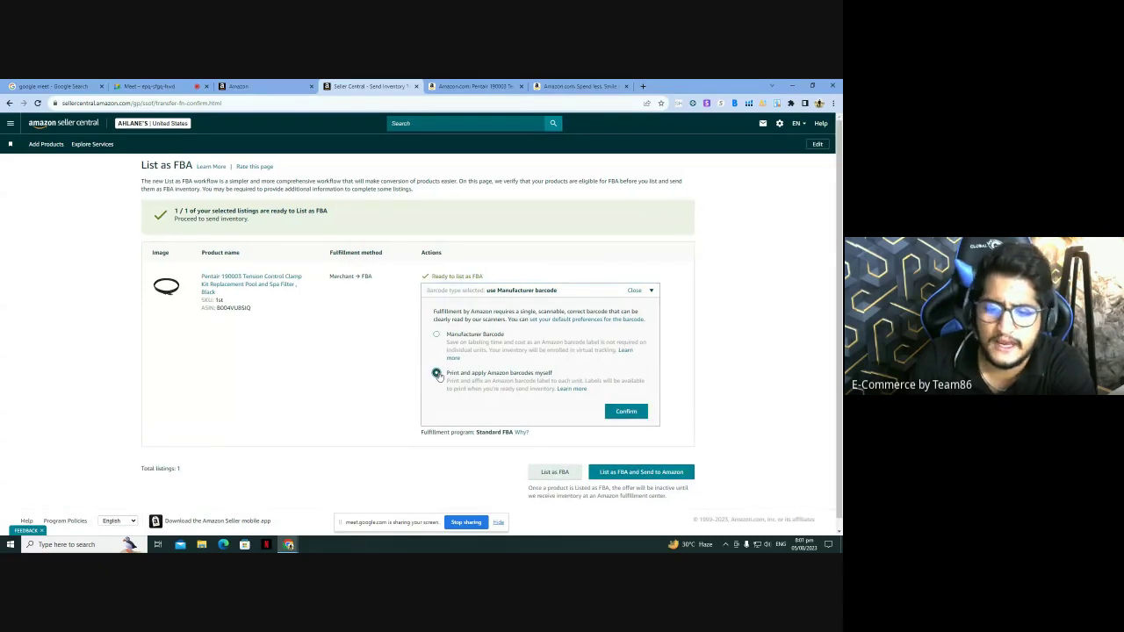
left_click(609, 409)
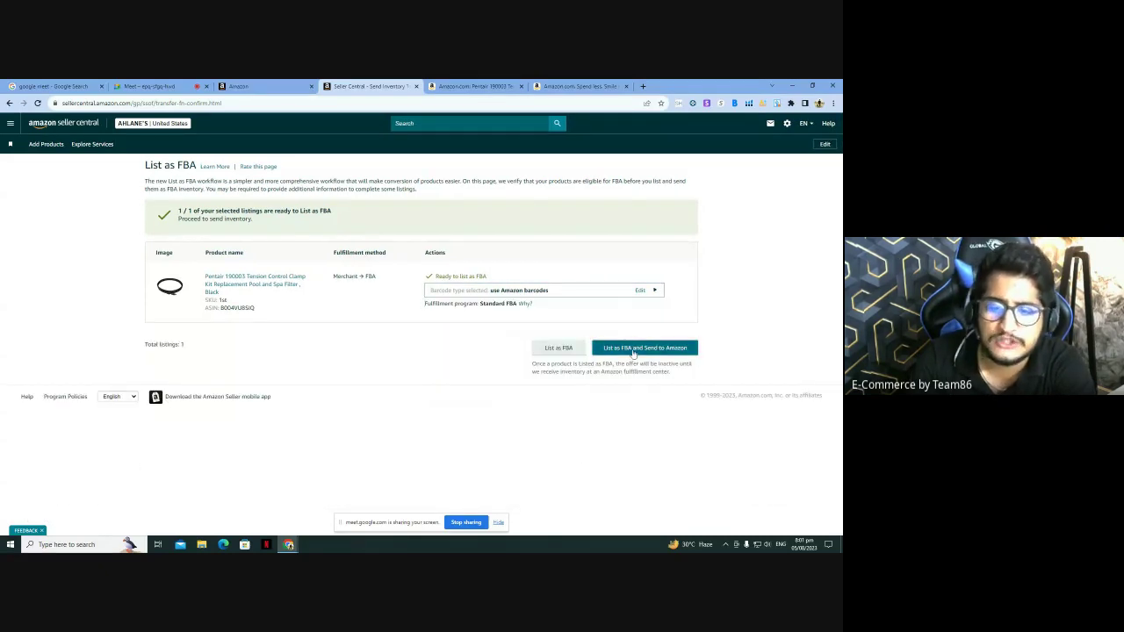
Step: List the Pentair clamp kit as FBA and send it to Amazon, then look over the shipment workflow page
left_click(569, 349)
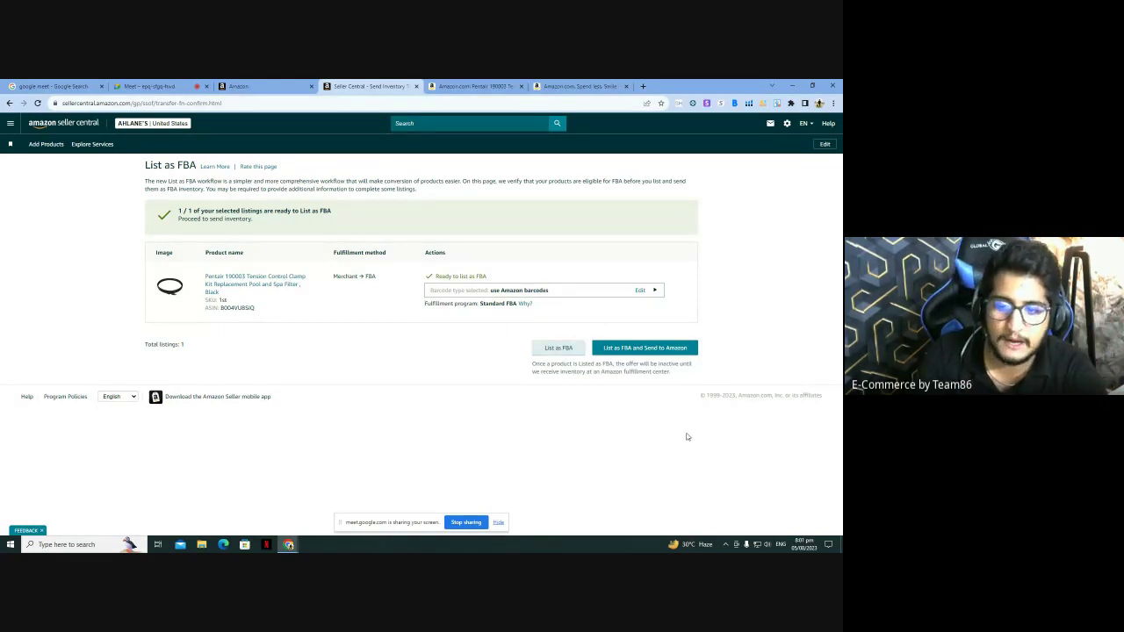
left_click(675, 353)
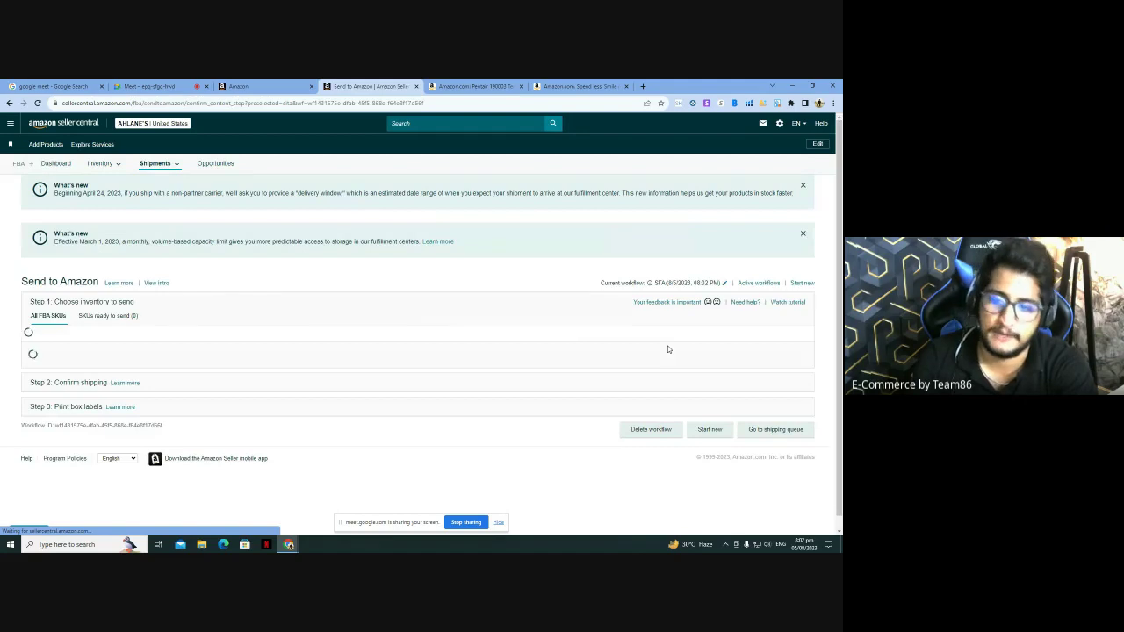
scroll(650, 307, "down", 3)
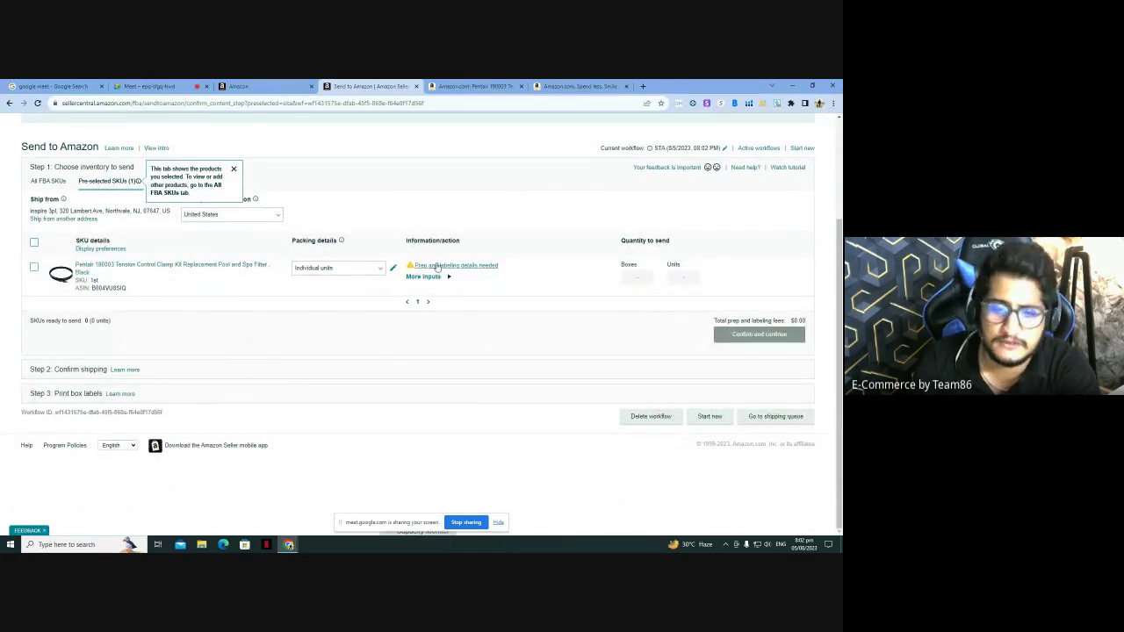
scroll(435, 267, "up", 3)
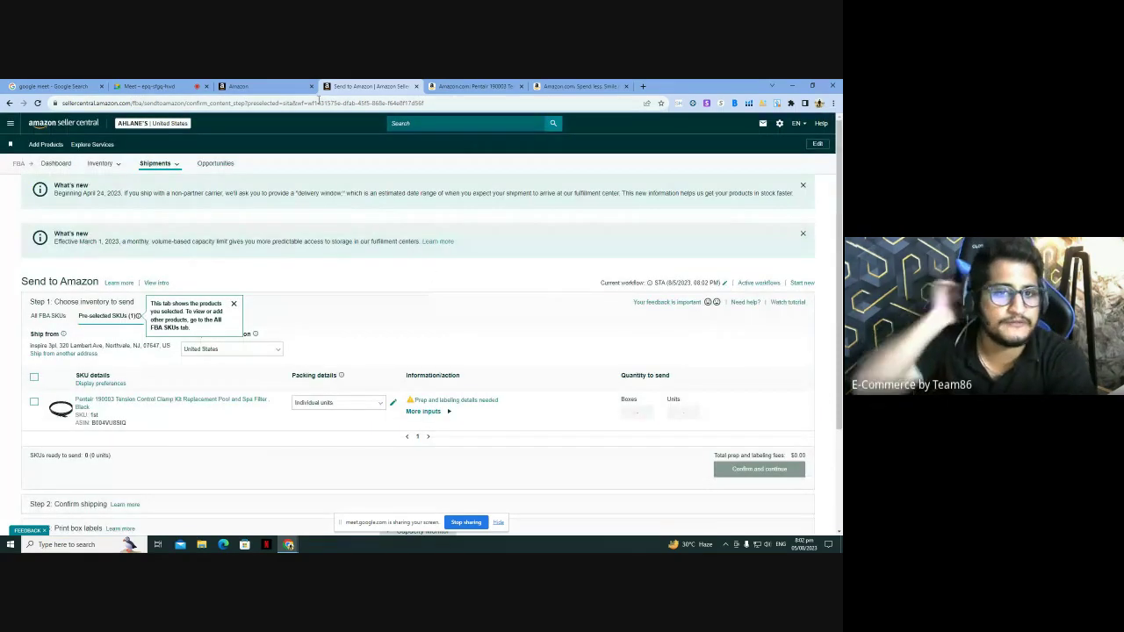
Step: Open Manage All Inventory from the catalog search page and review the actions available for the newly added Pentair listing
left_click(279, 86)
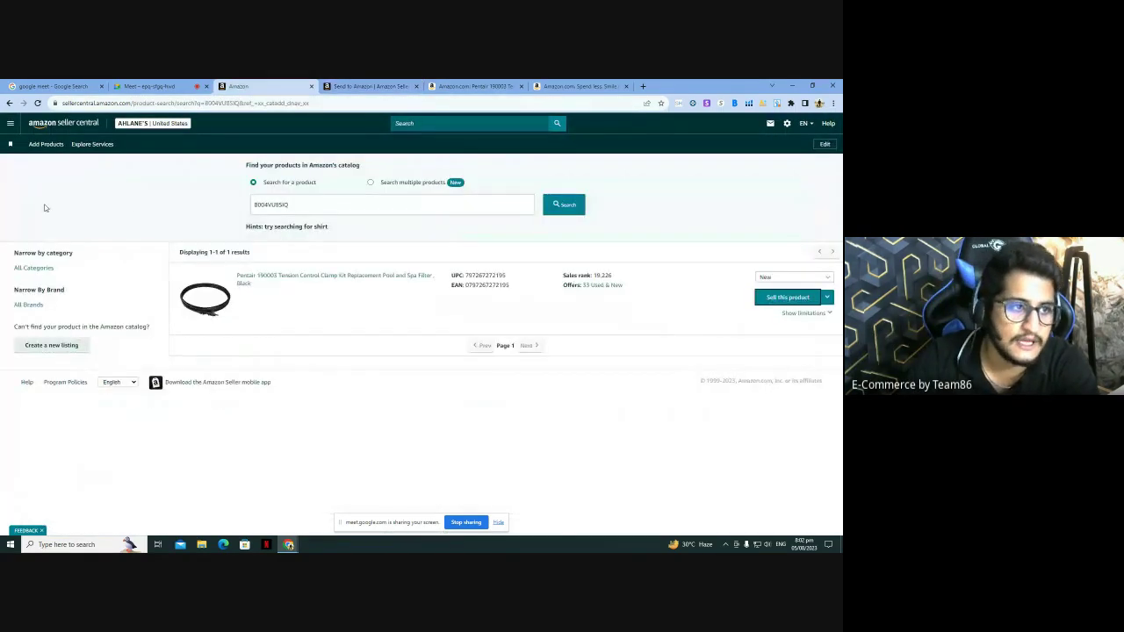
left_click(11, 123)
mouse_move(40, 150)
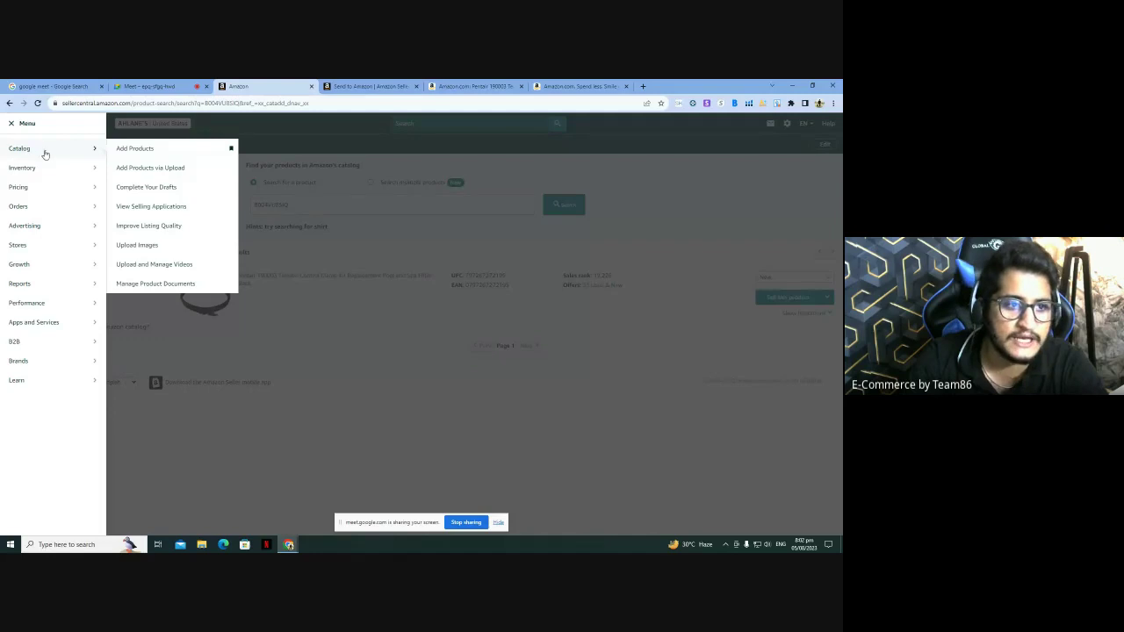
mouse_move(67, 169)
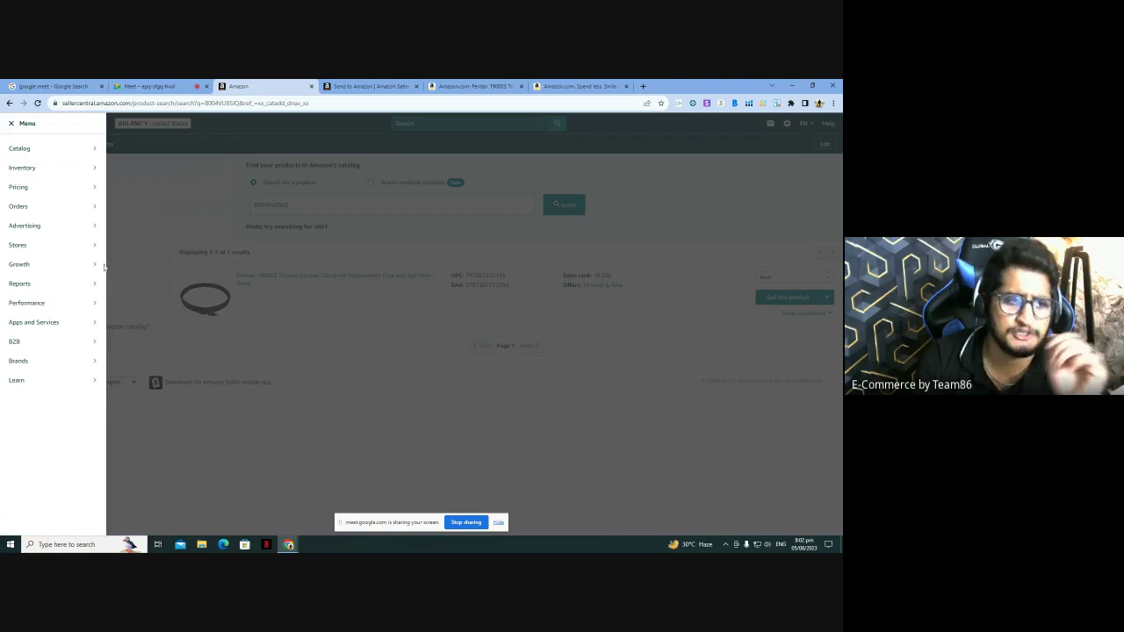
mouse_move(60, 189)
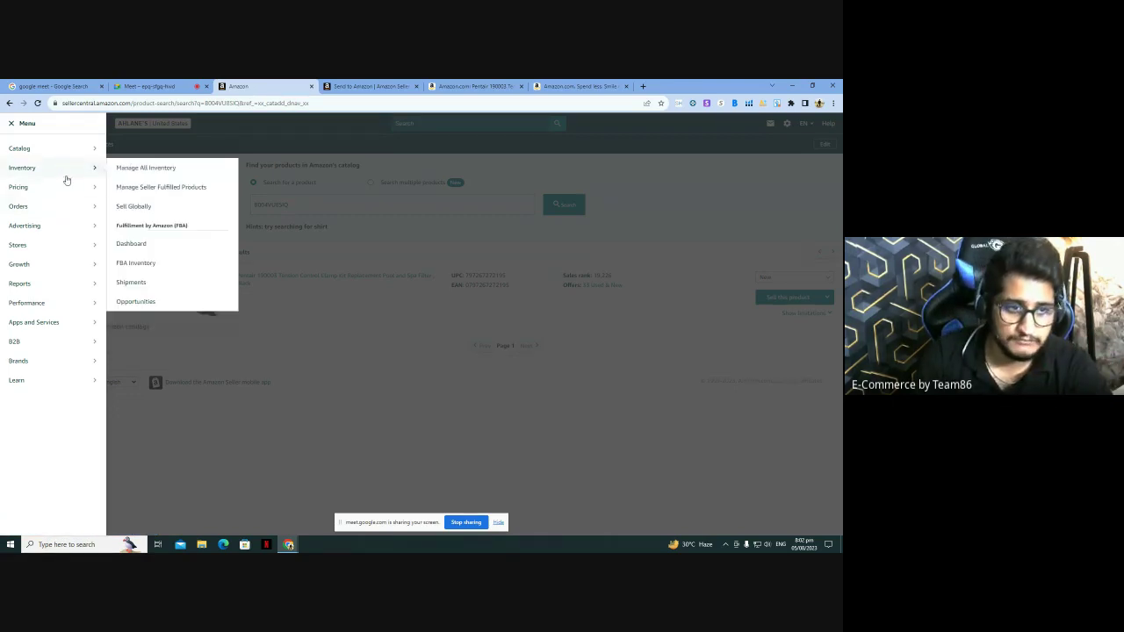
left_click(158, 168)
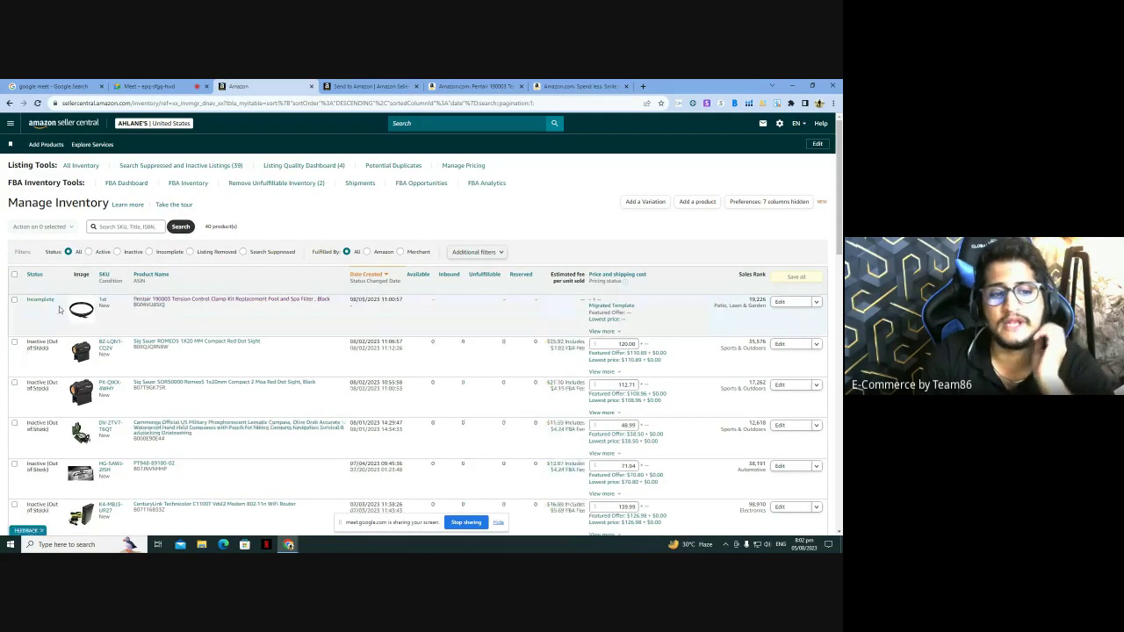
left_click(817, 302)
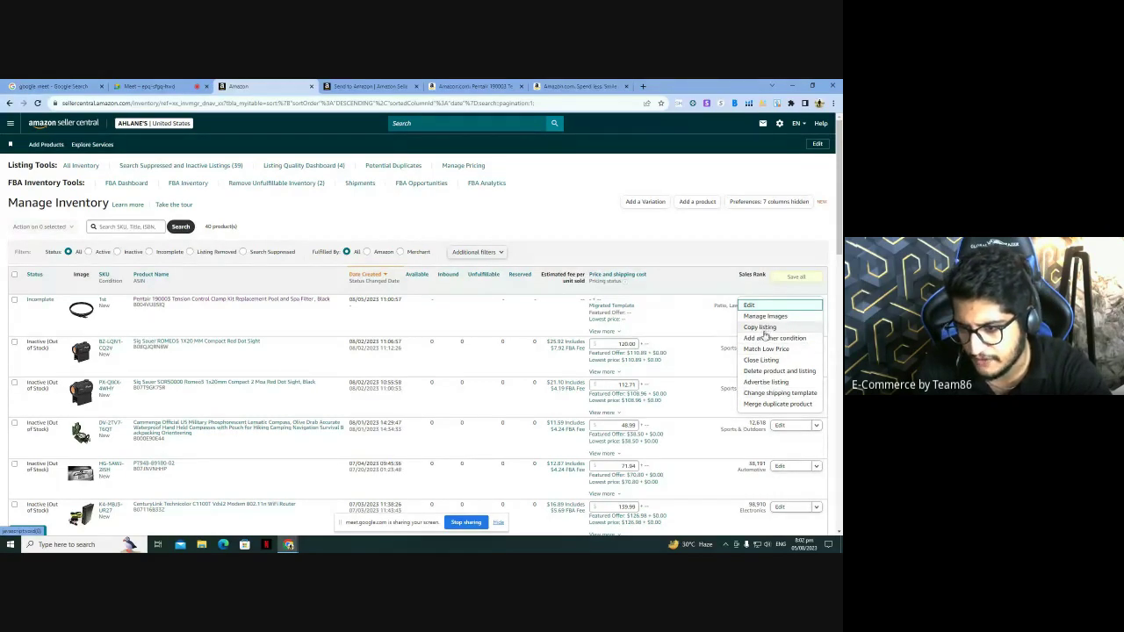
left_click(727, 255)
Step: Open Send/Replenish Inventory for the older, out-of-stock Pentair clamp kit listing, then return to the inventory list
scroll(728, 255, "down", 5)
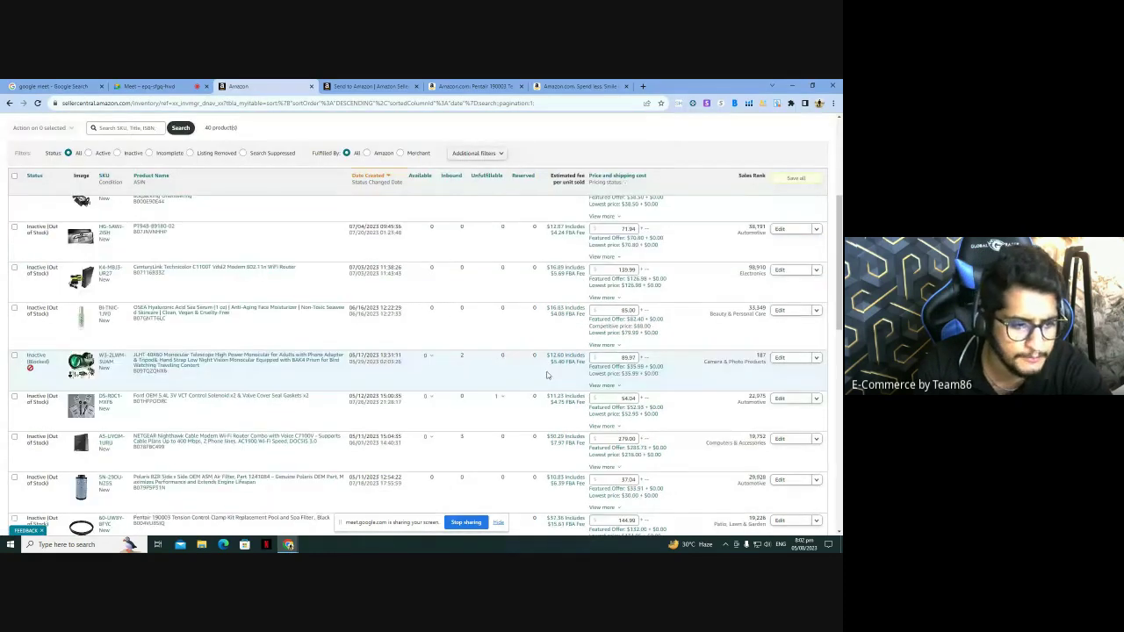
scroll(546, 375, "down", 2)
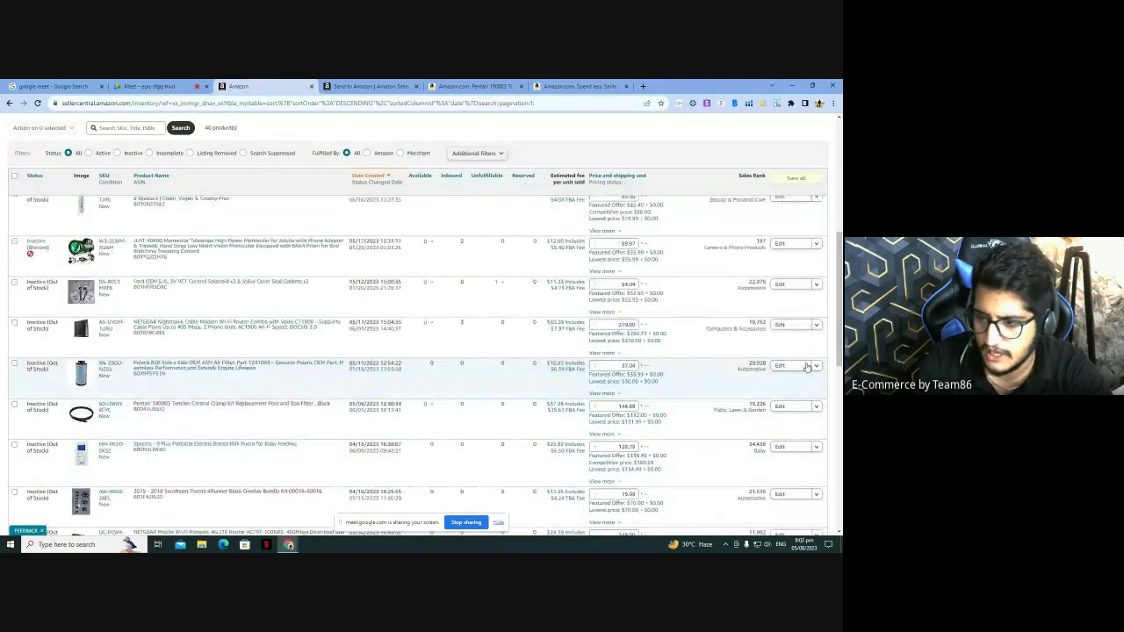
left_click(817, 407)
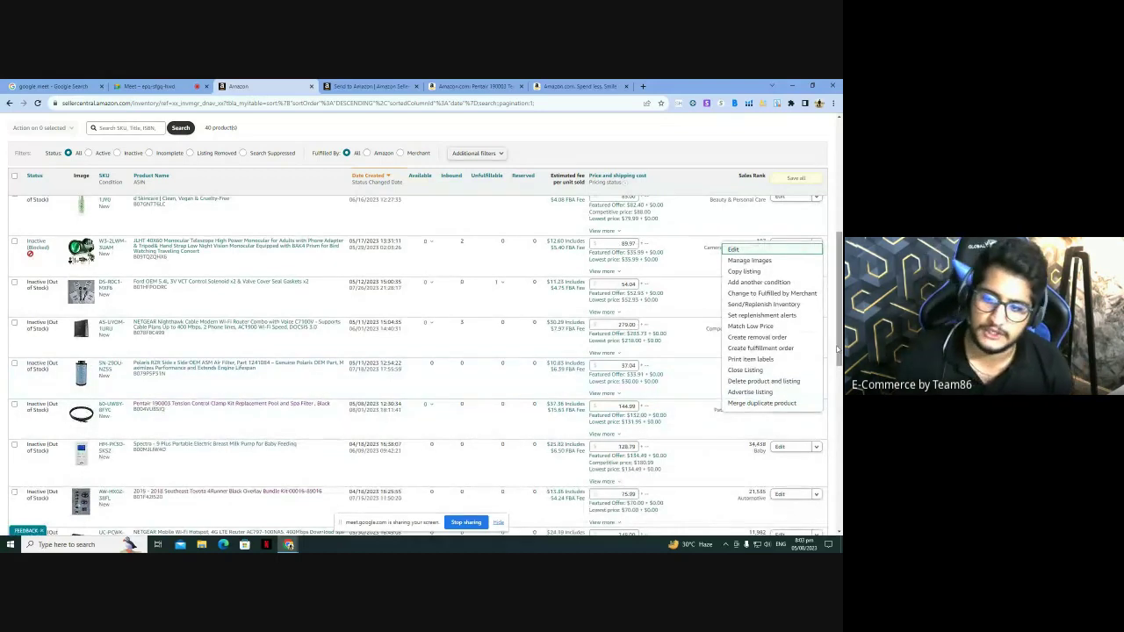
left_click(771, 308)
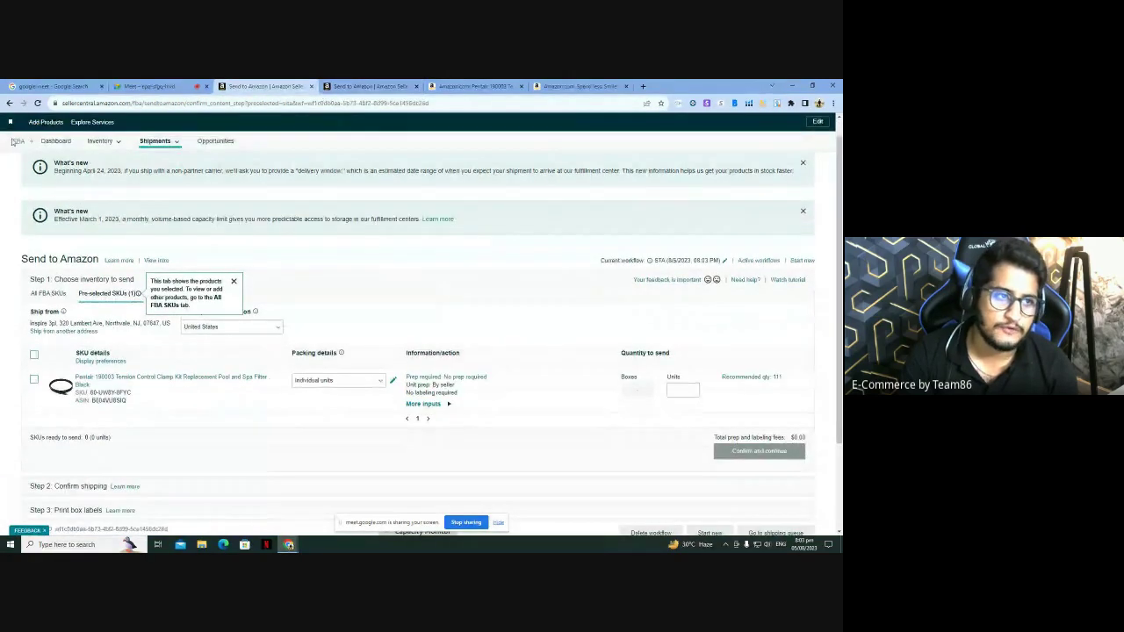
left_click(100, 159)
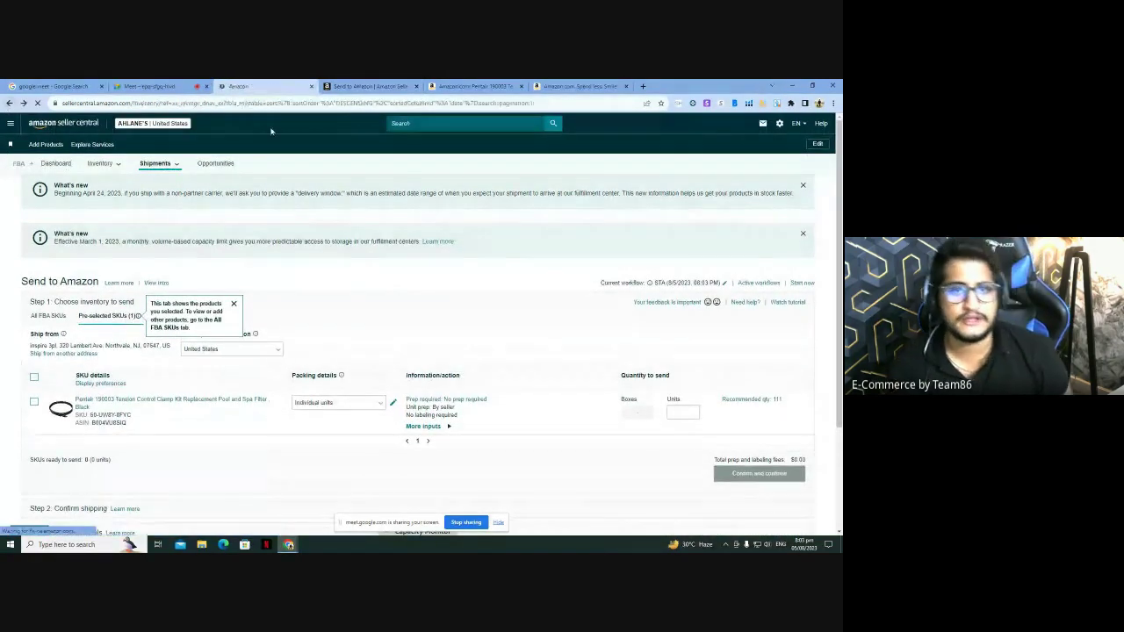
Step: Return to the new listing's Send to Amazon workflow, view its prep guidance and reload the page
left_click(368, 86)
scroll(418, 201, "down", 3)
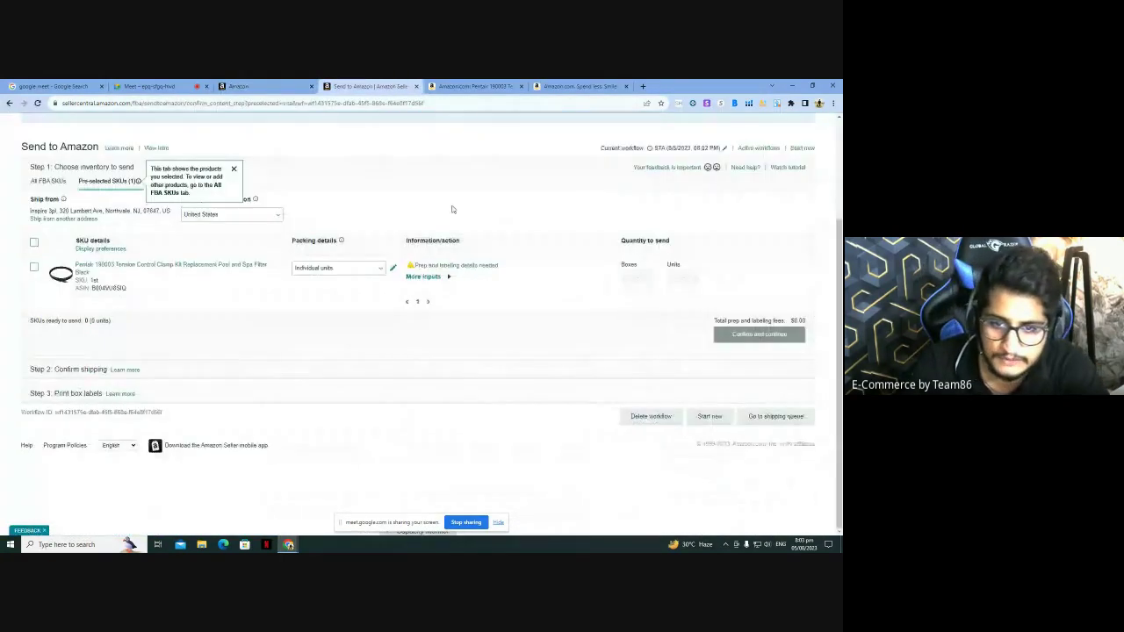
left_click(471, 268)
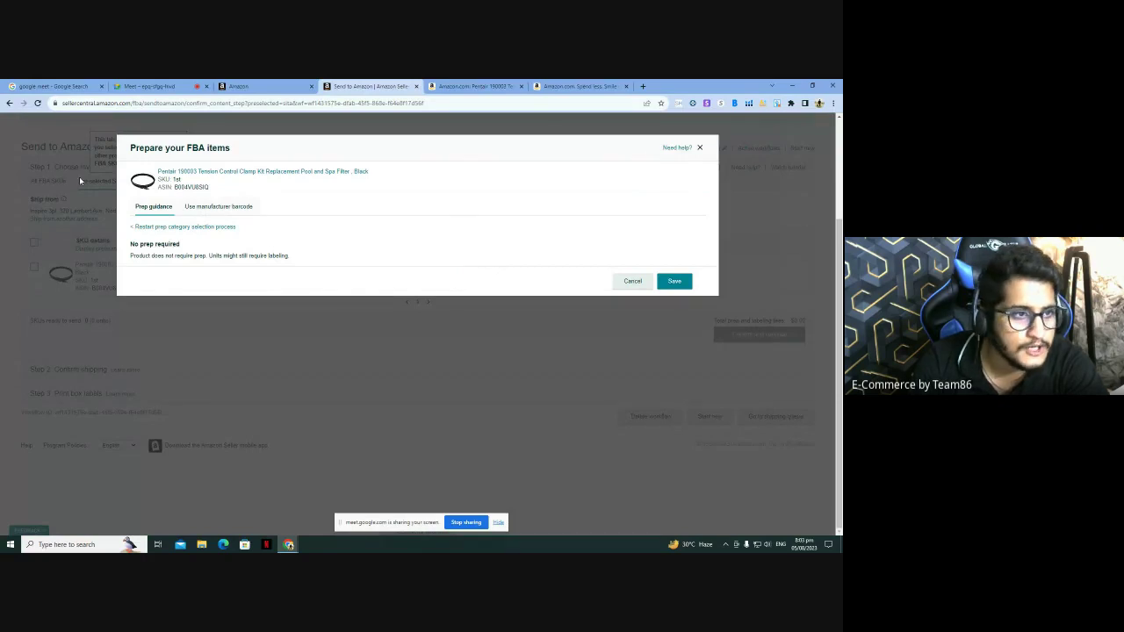
left_click(38, 104)
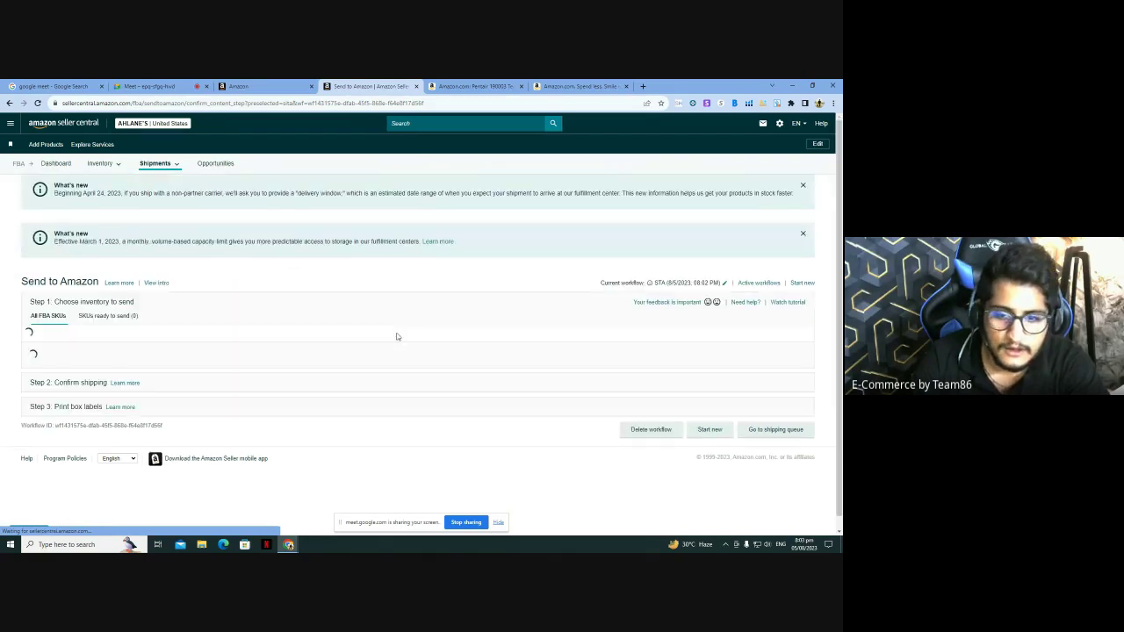
scroll(492, 290, "down", 2)
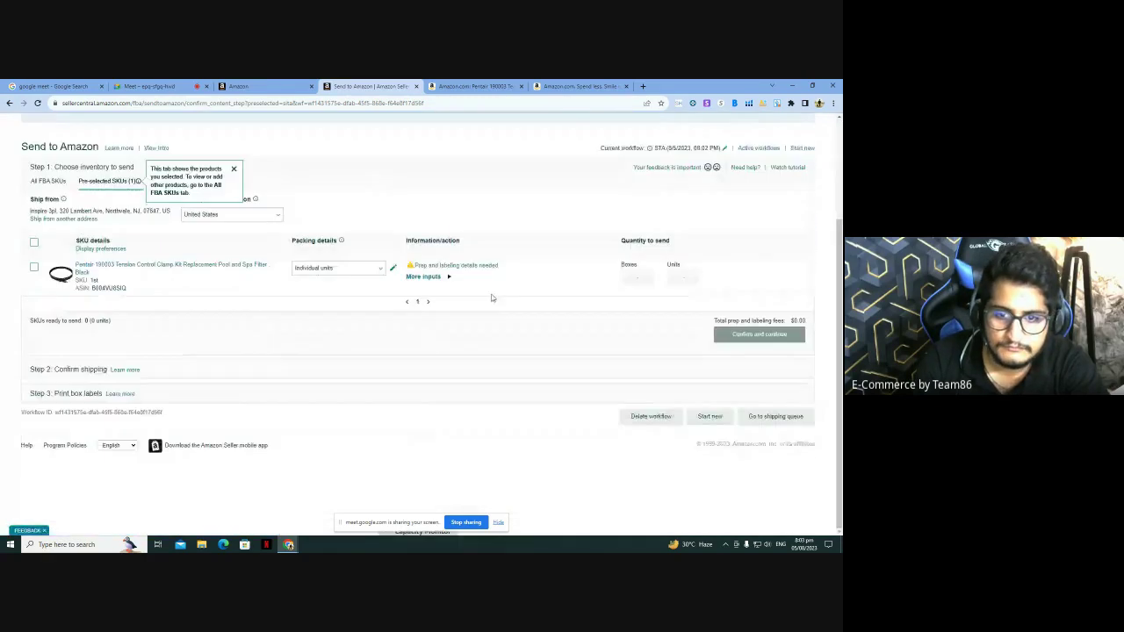
Step: Restart the prep category selection for SKU 1st, choose No prep needed and save it
left_click(479, 270)
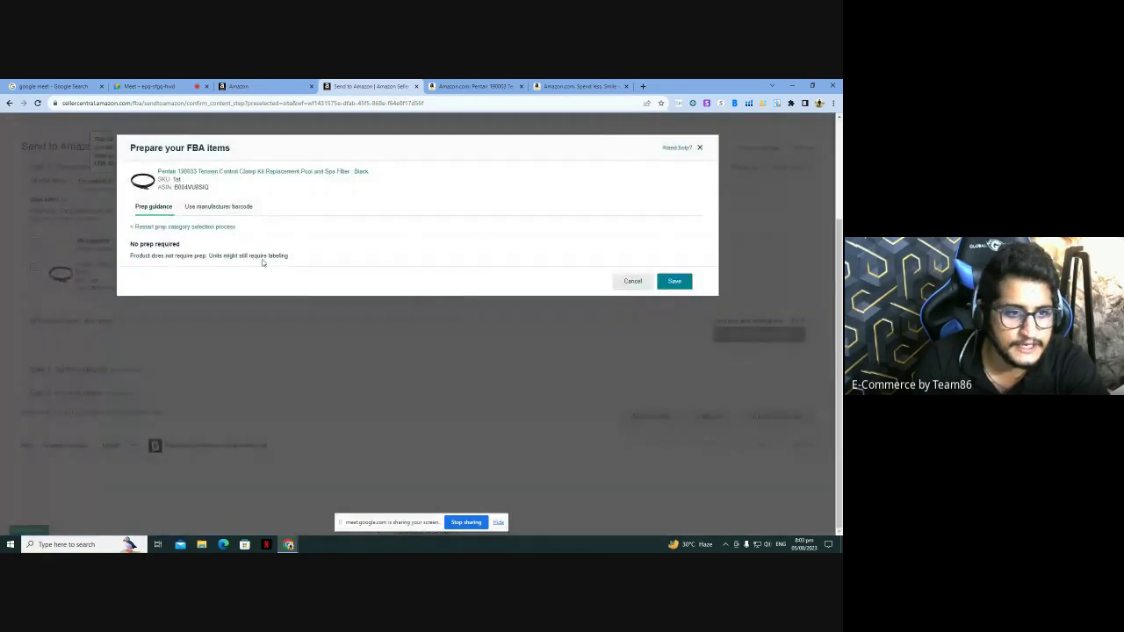
left_click(202, 226)
left_click(209, 242)
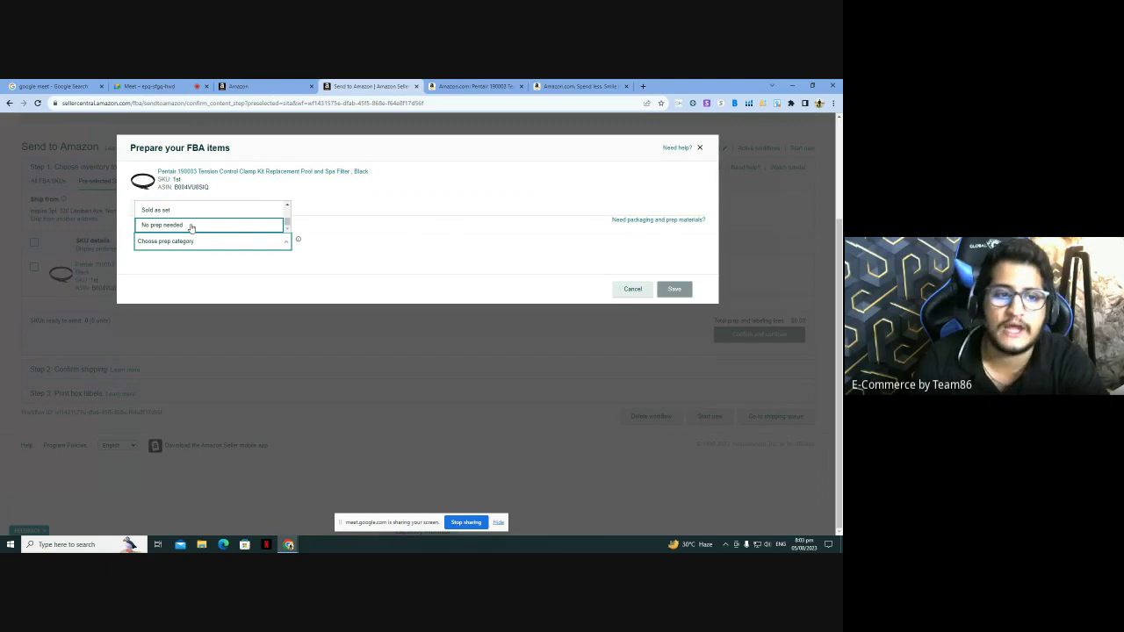
left_click(191, 226)
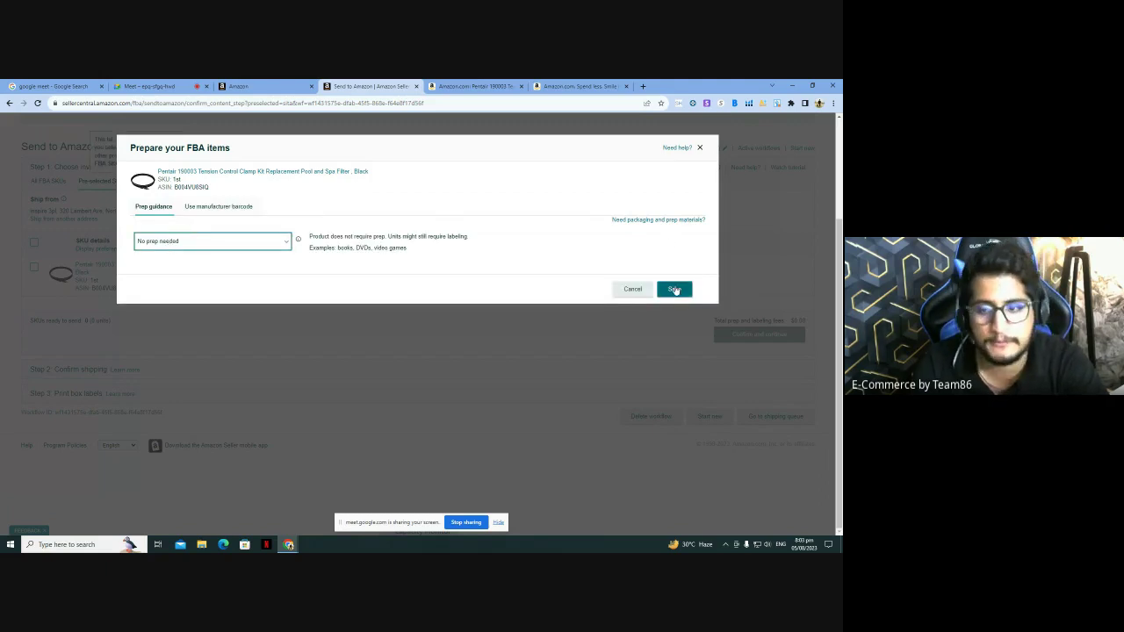
left_click(674, 289)
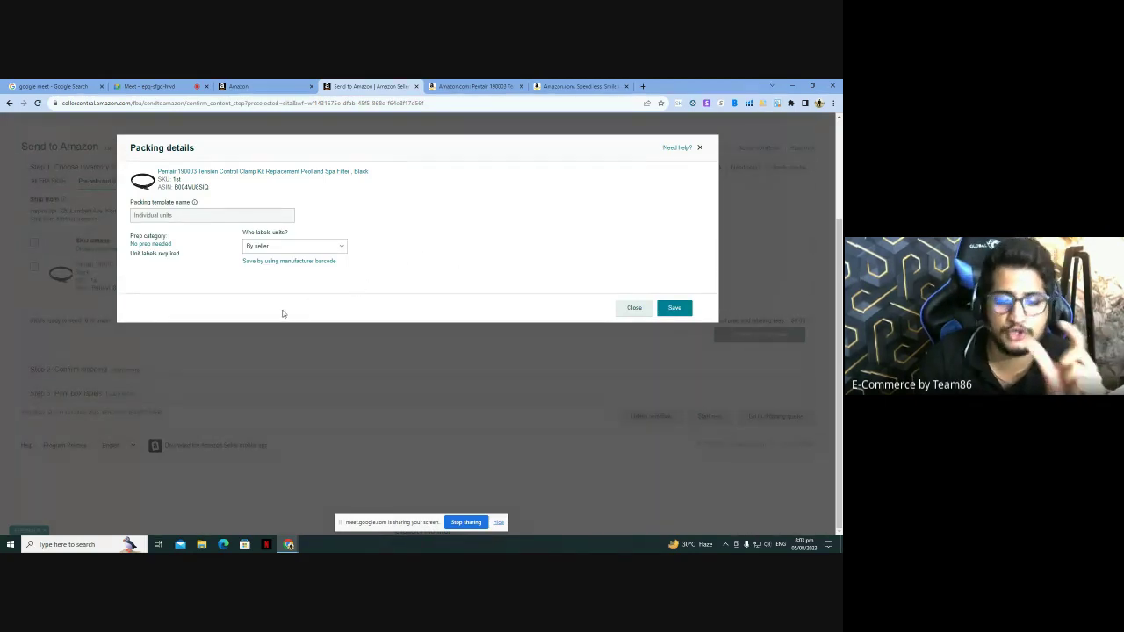
Step: Set unit labeling to By seller in the packing details and save them
left_click(272, 249)
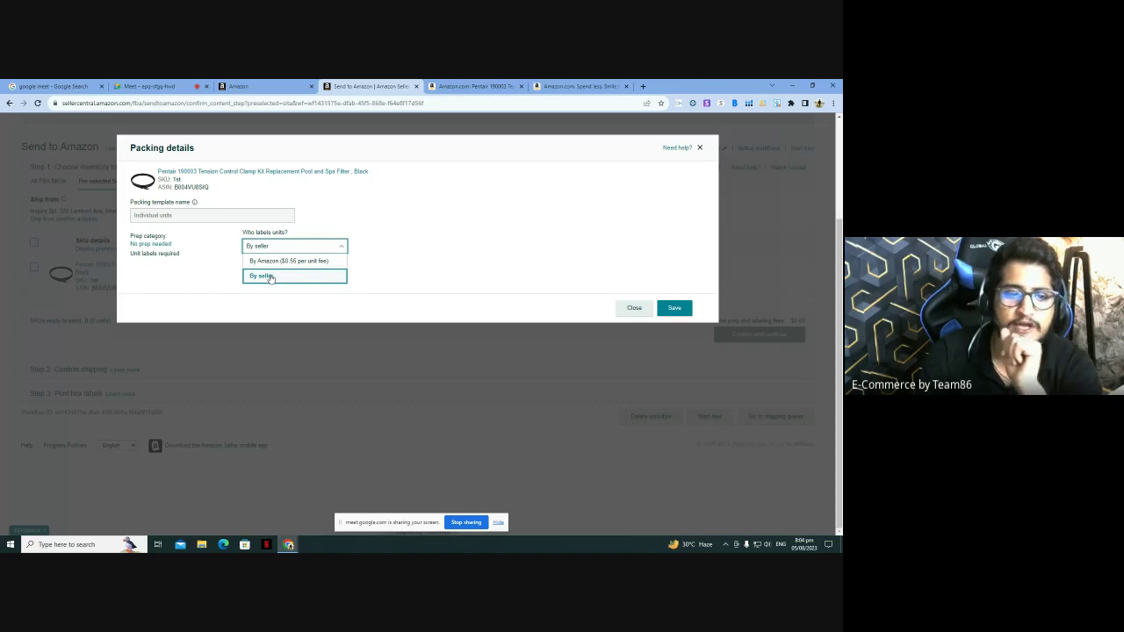
left_click(269, 278)
left_click(674, 307)
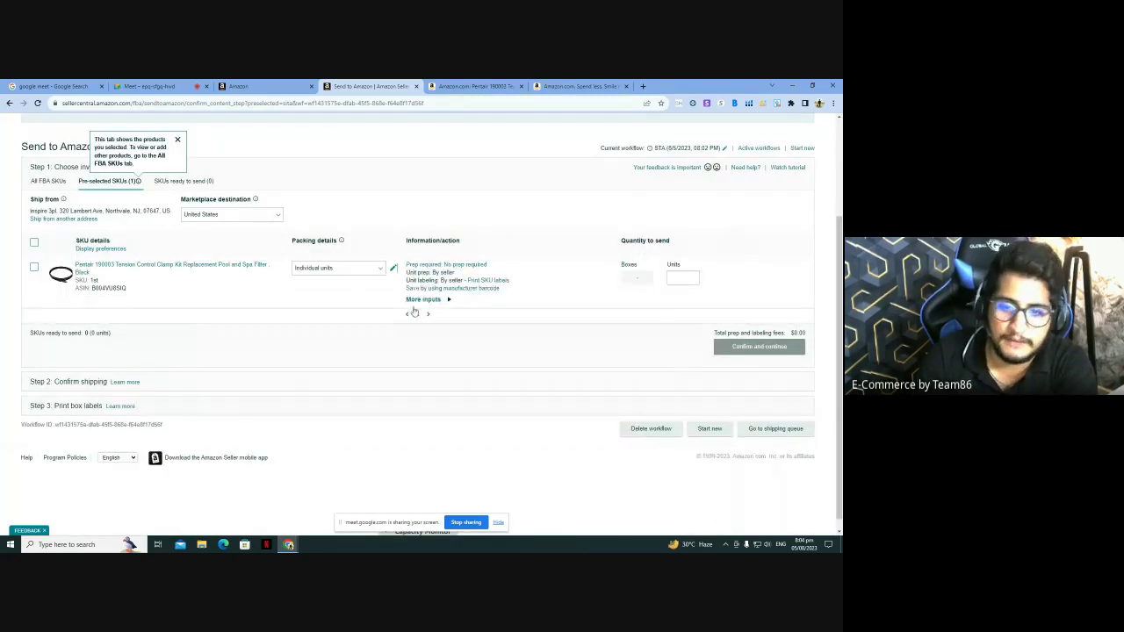
Step: Keep the packing details as Individual units, set the quantity to 10 units and mark the SKU ready to pack
left_click(354, 278)
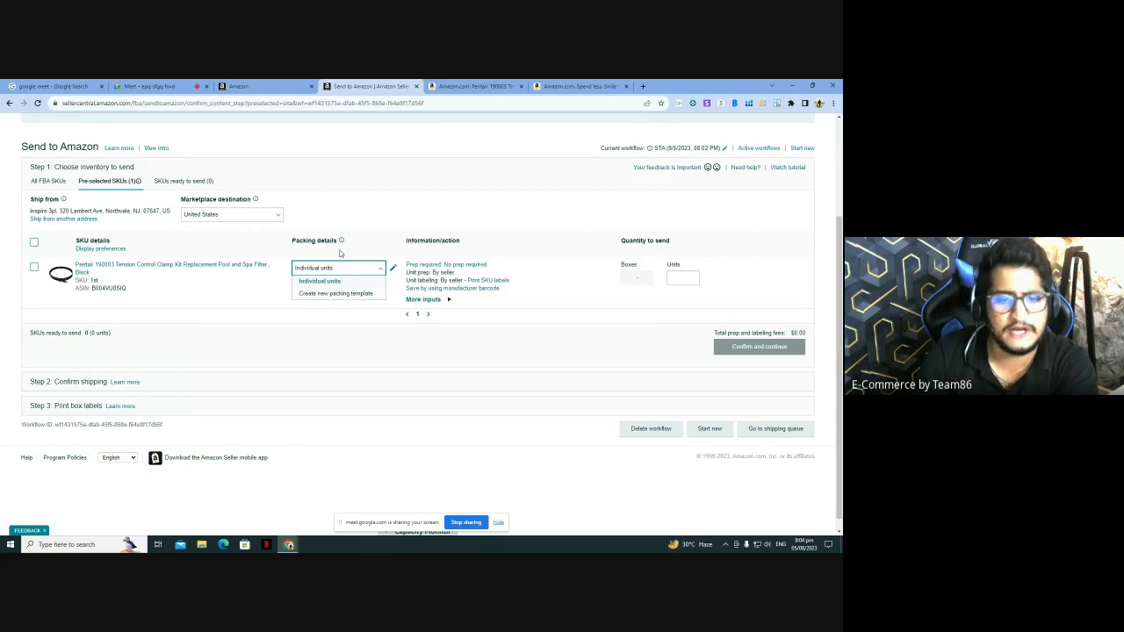
left_click(340, 254)
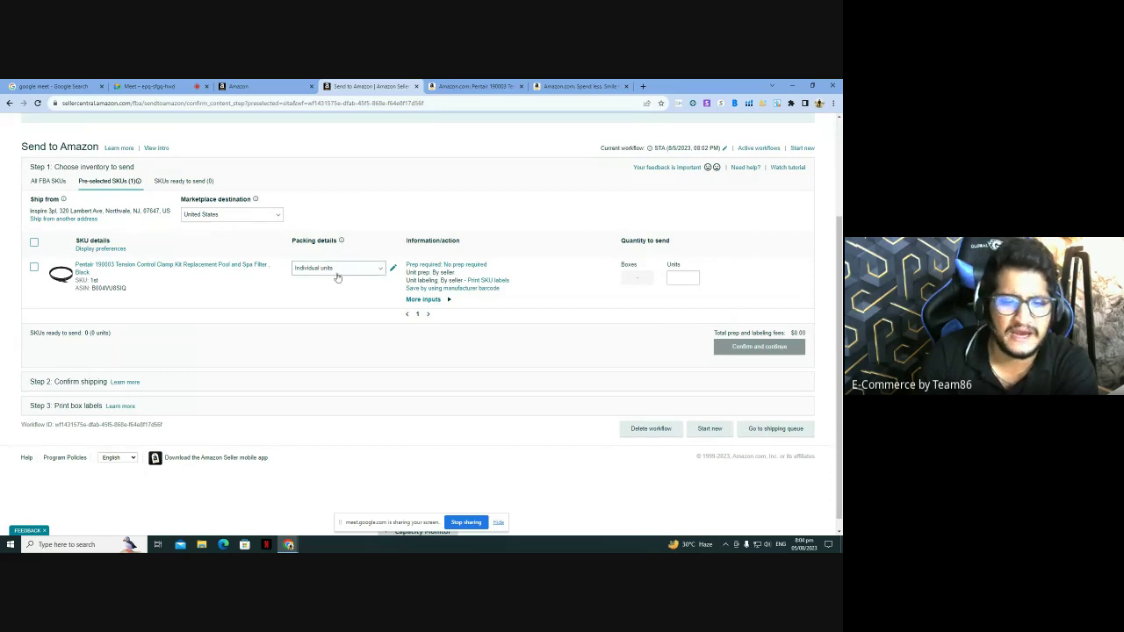
left_click(338, 271)
left_click(337, 280)
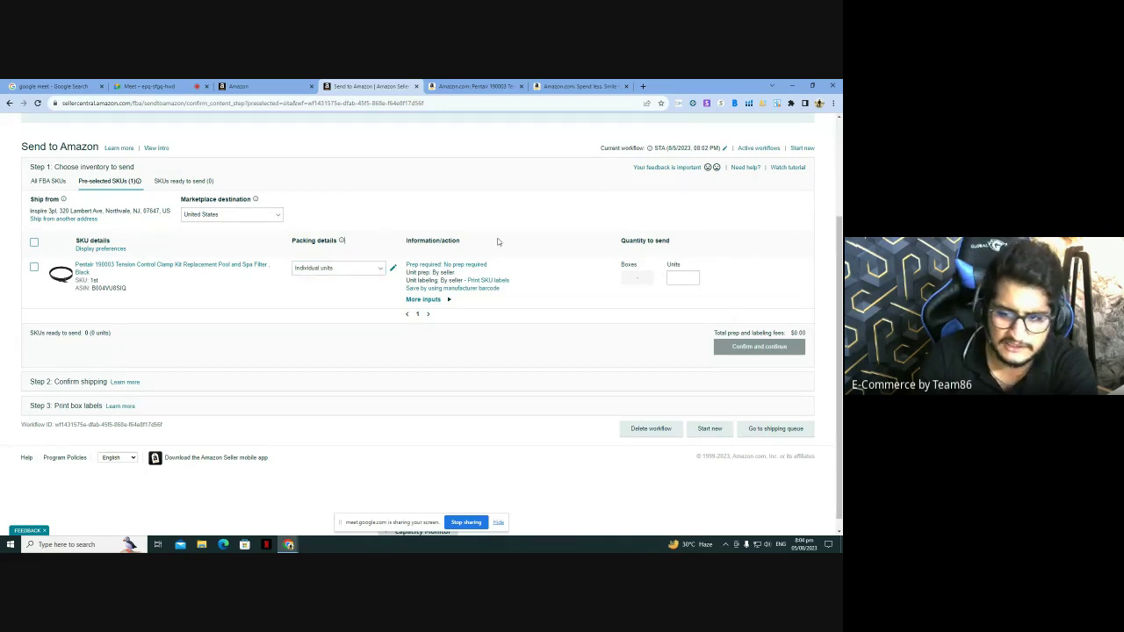
left_click(669, 278)
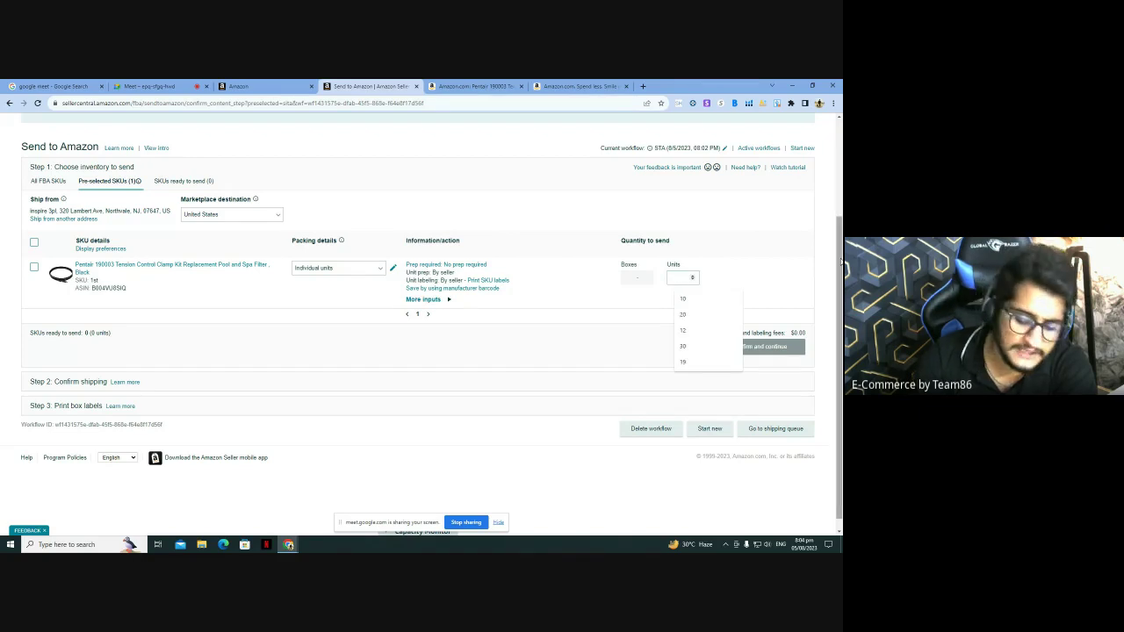
left_click(701, 300)
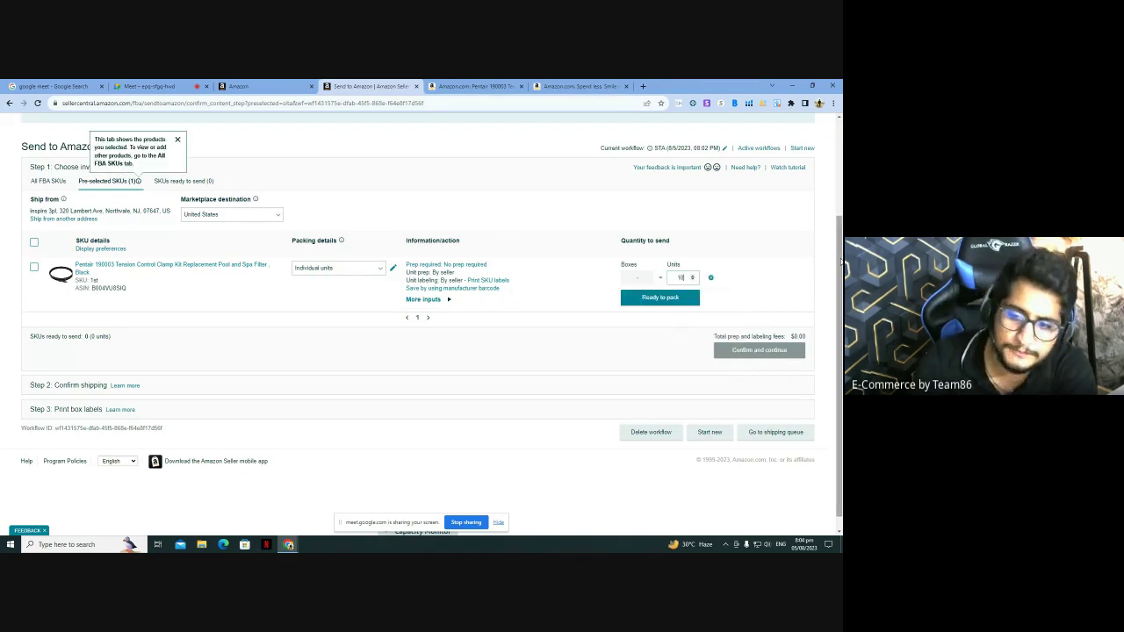
left_click(697, 301)
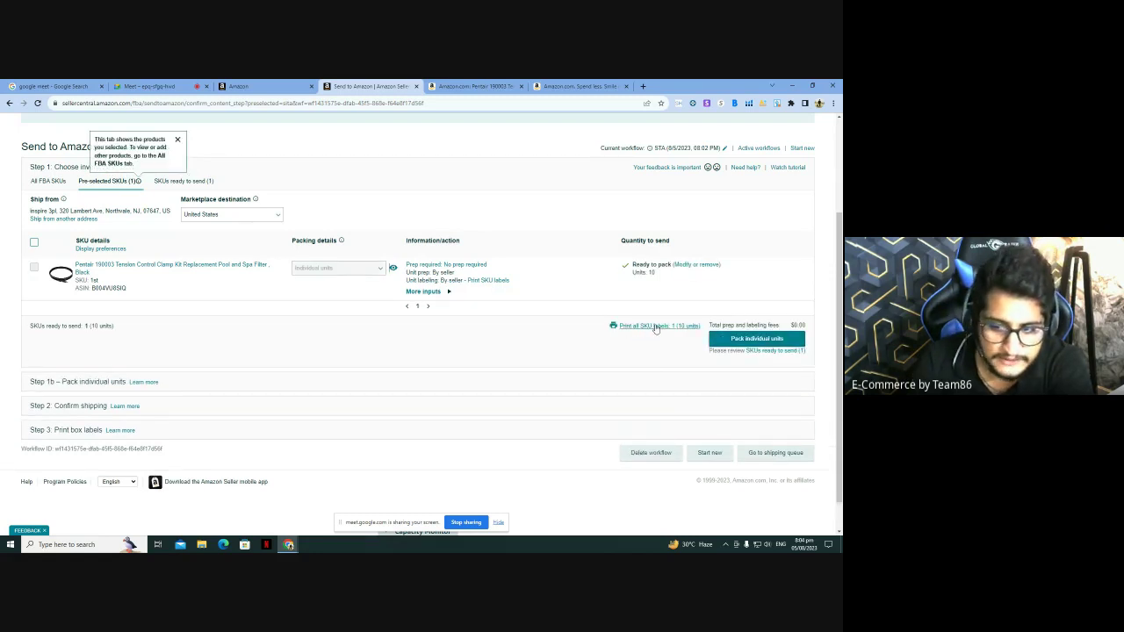
Step: Print all 10 SKU labels in Standard formats as 30-up labels 1" x 2-5/8" on US Letter, reviewing the other format options
left_click(655, 327)
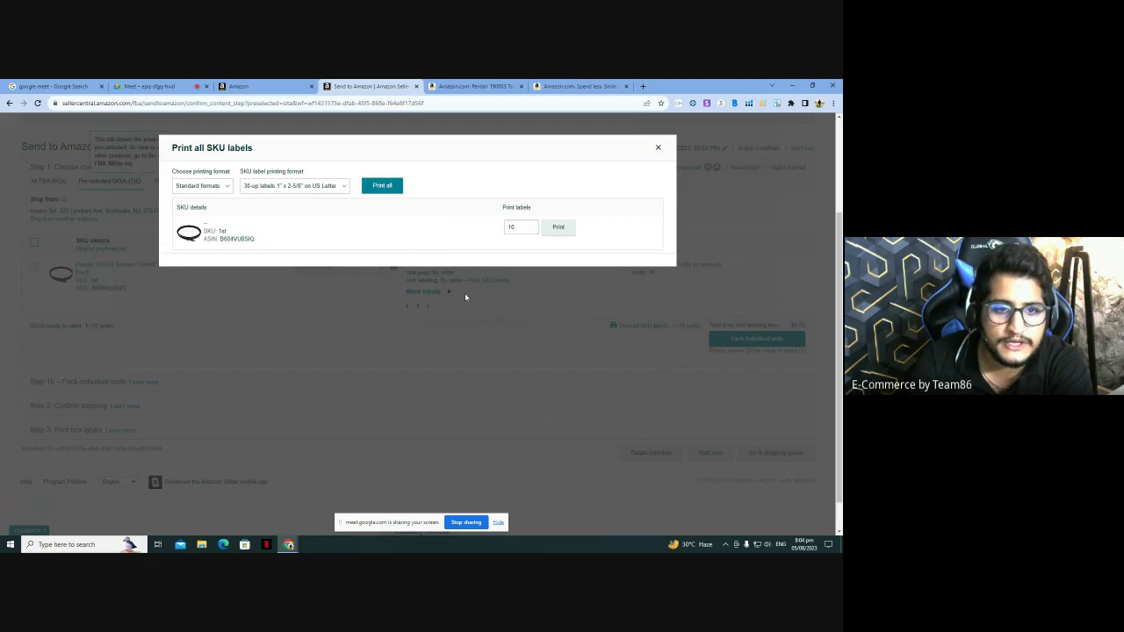
left_click(215, 189)
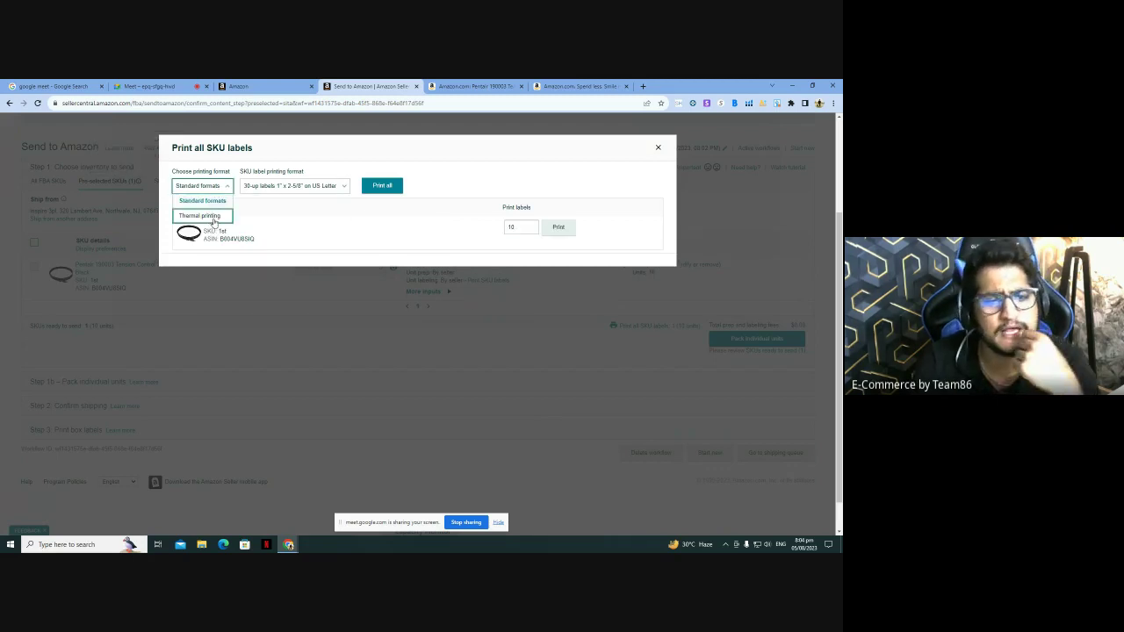
left_click(341, 183)
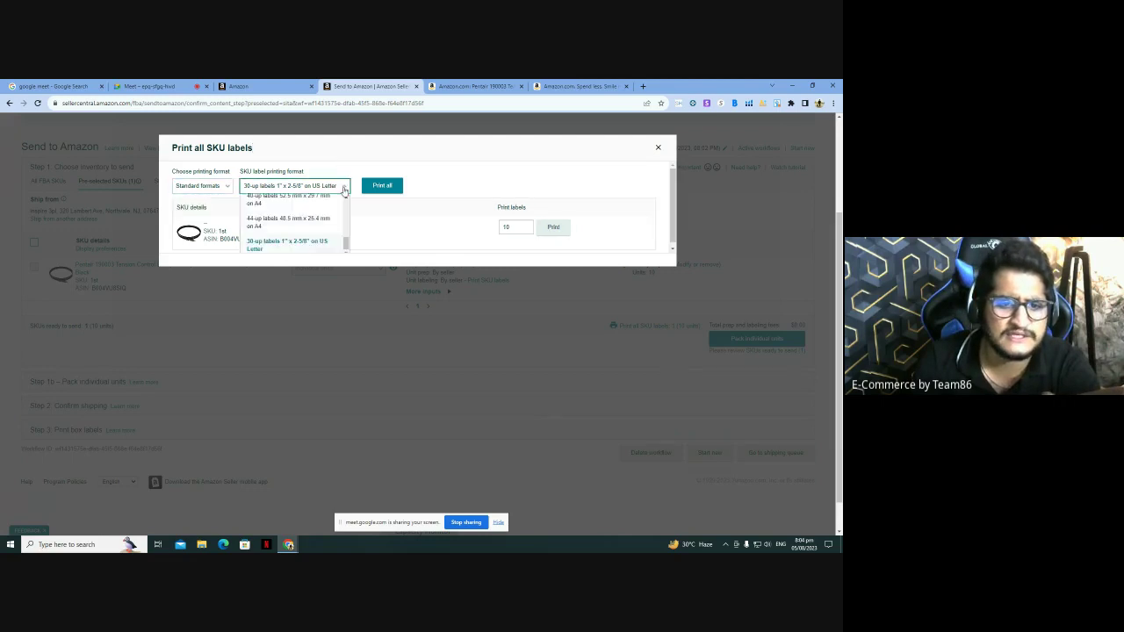
left_click(322, 165)
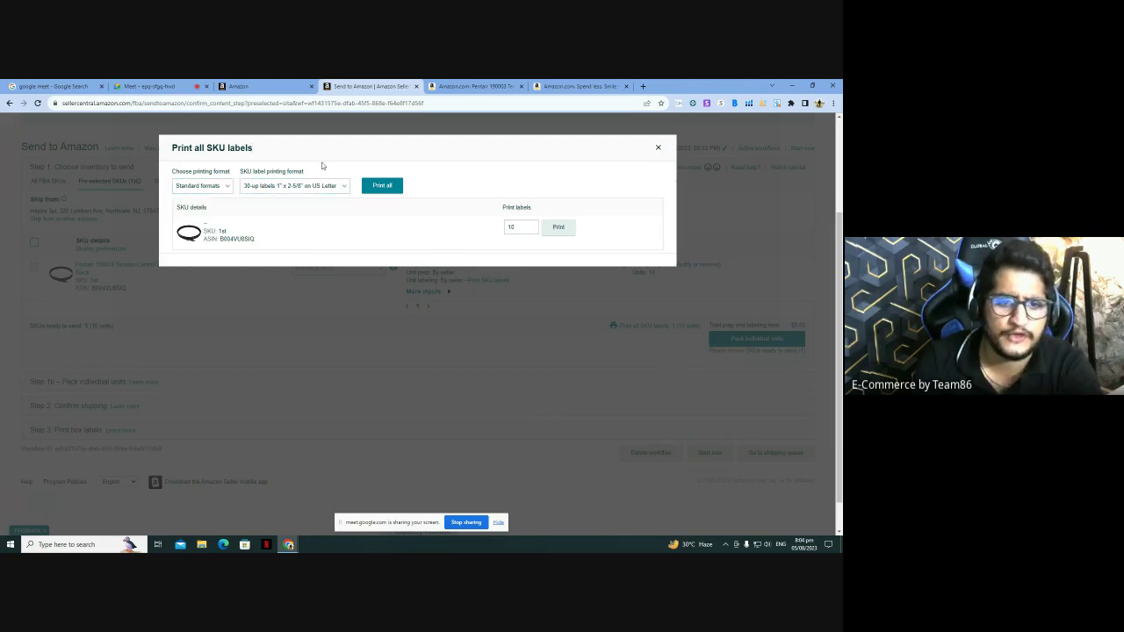
left_click(382, 185)
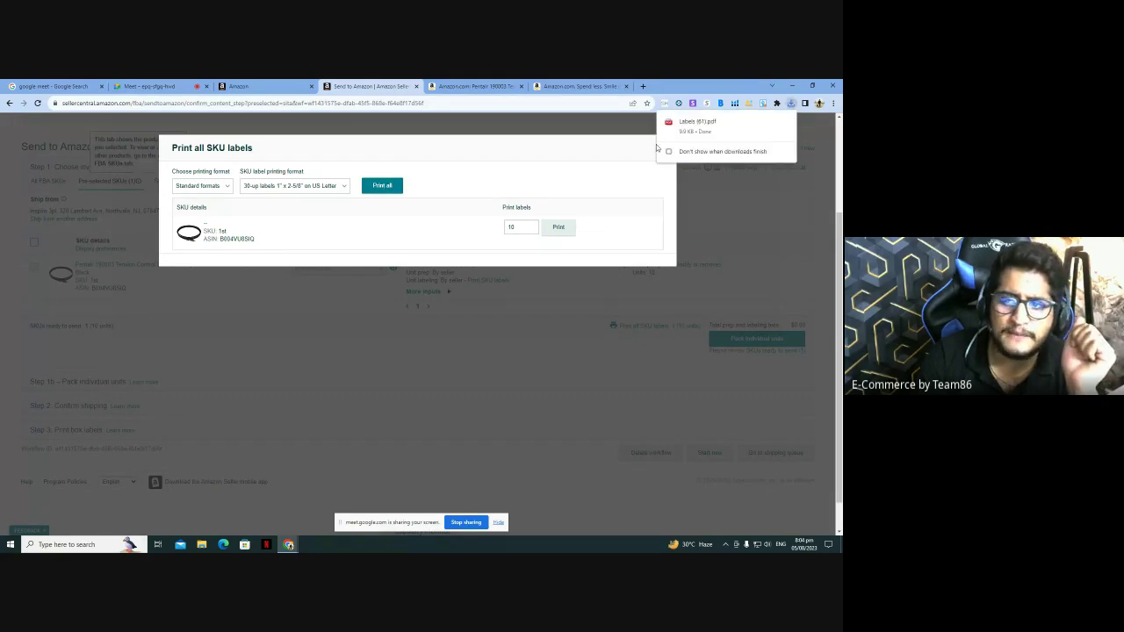
left_click(519, 228)
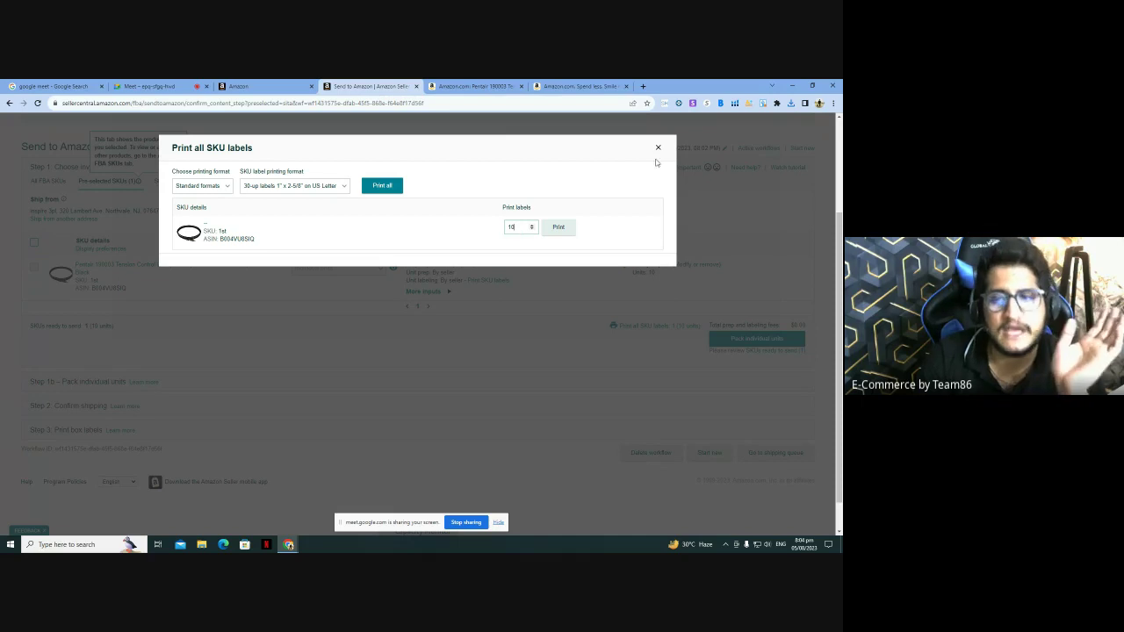
left_click(658, 147)
Step: Open the downloaded Labels (61).pdf, view the item barcode labels and close the file
scroll(658, 148, "up", 2)
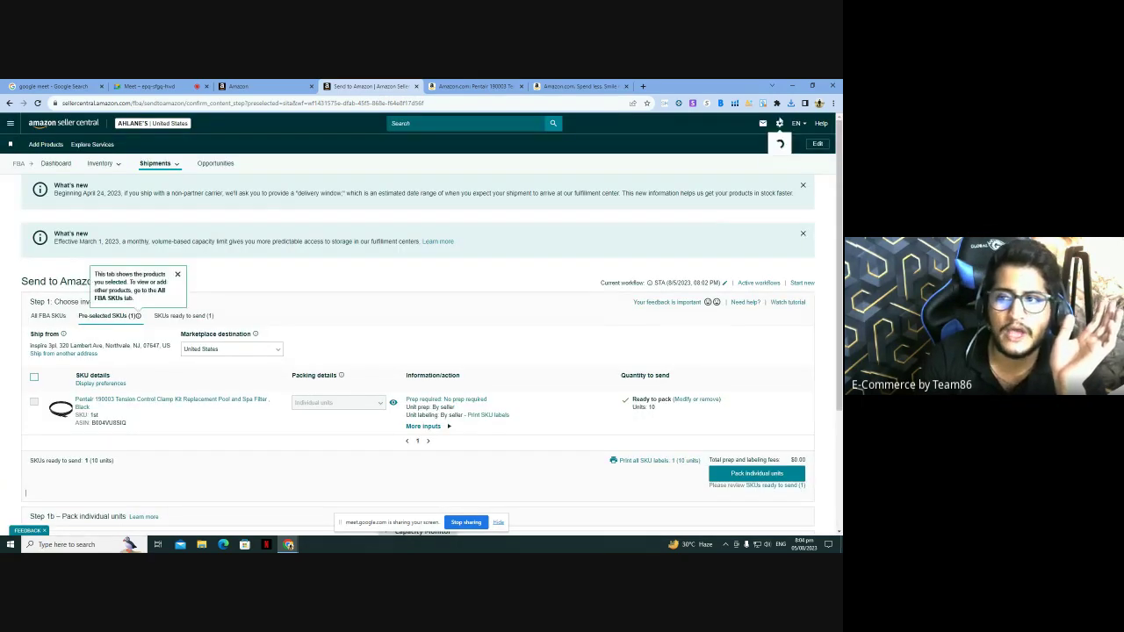
left_click(791, 103)
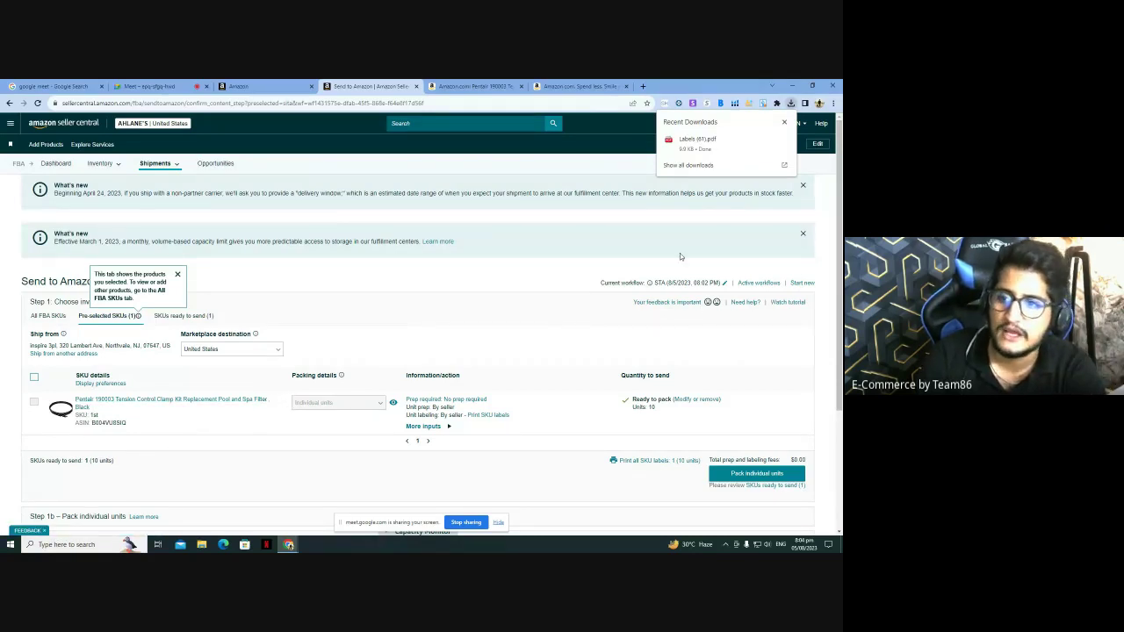
left_click(718, 143)
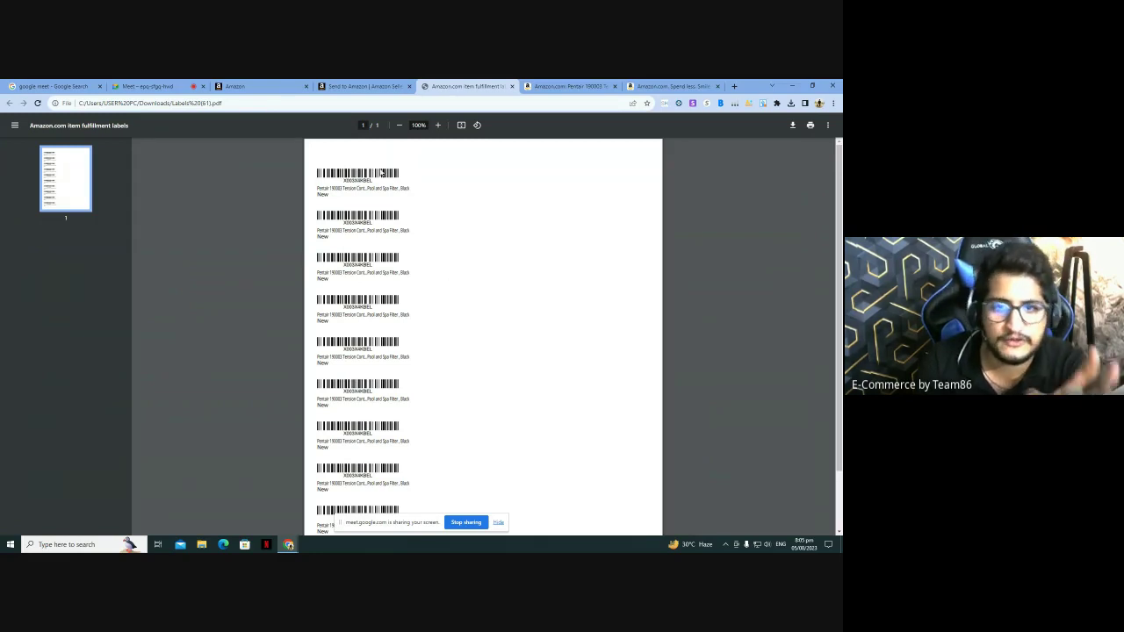
left_click(512, 86)
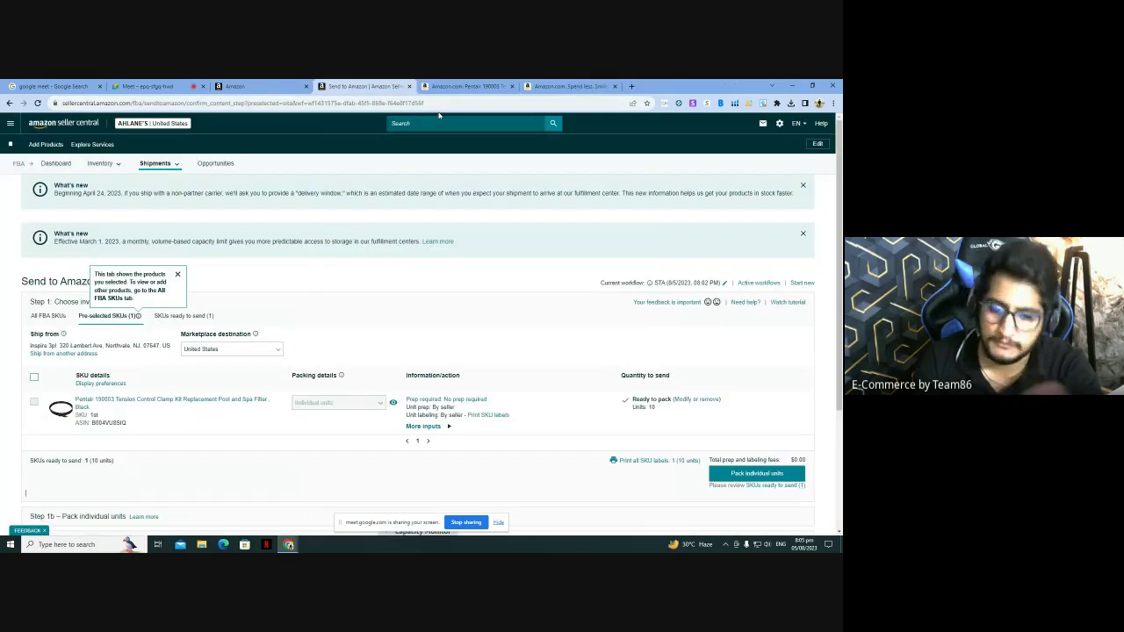
Step: Proceed with the ready SKU to the Pack individual units stage of the shipment
scroll(465, 283, "down", 3)
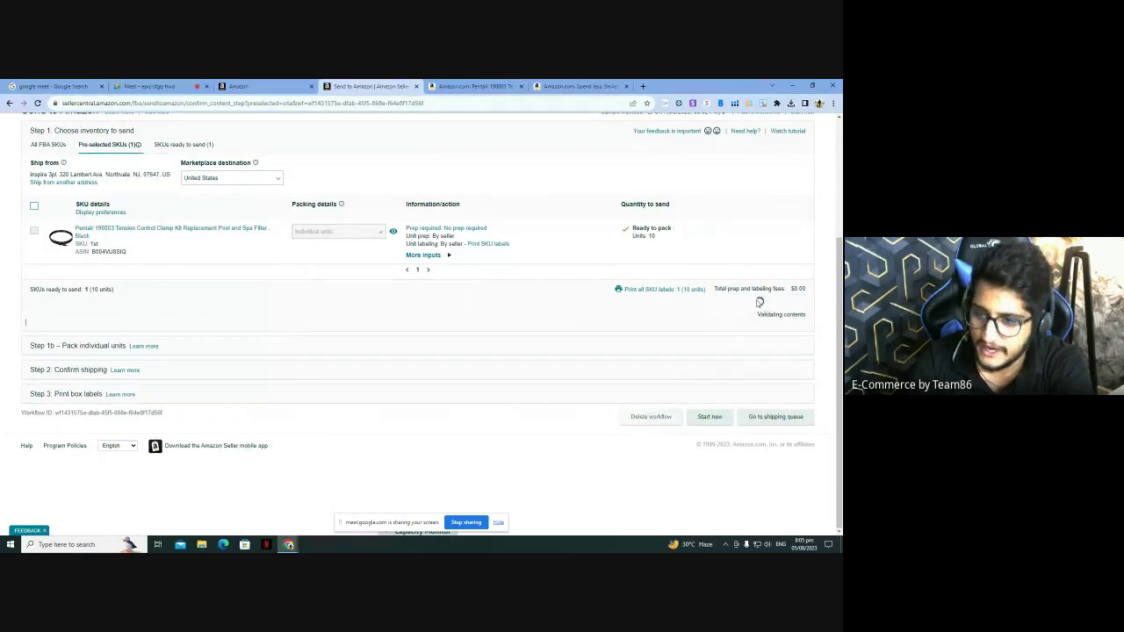
left_click(757, 303)
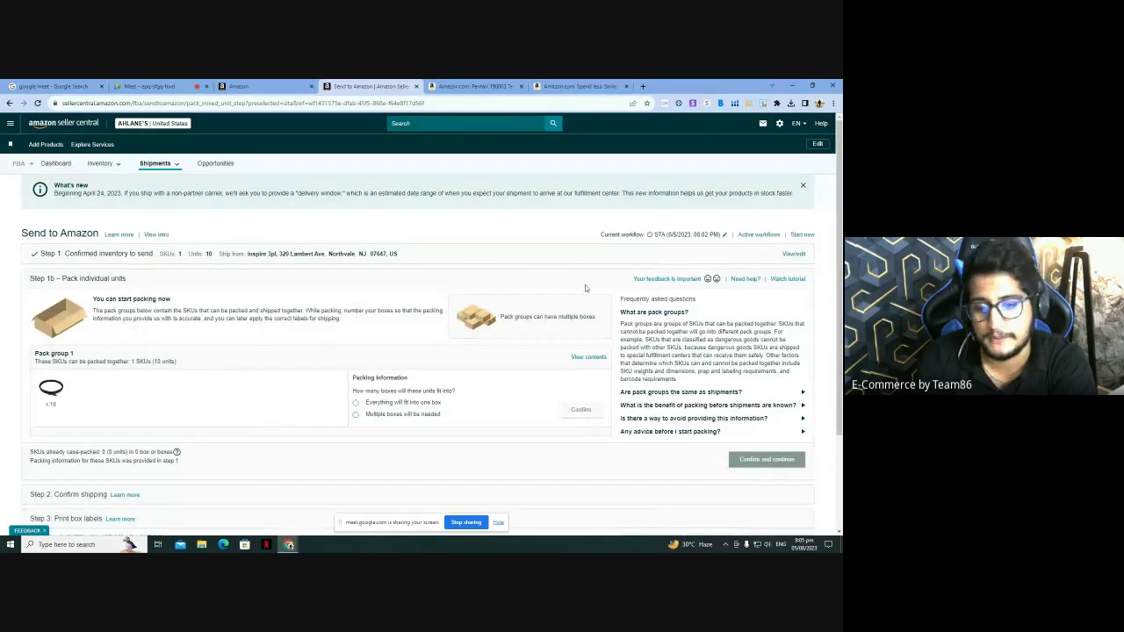
scroll(586, 288, "down", 3)
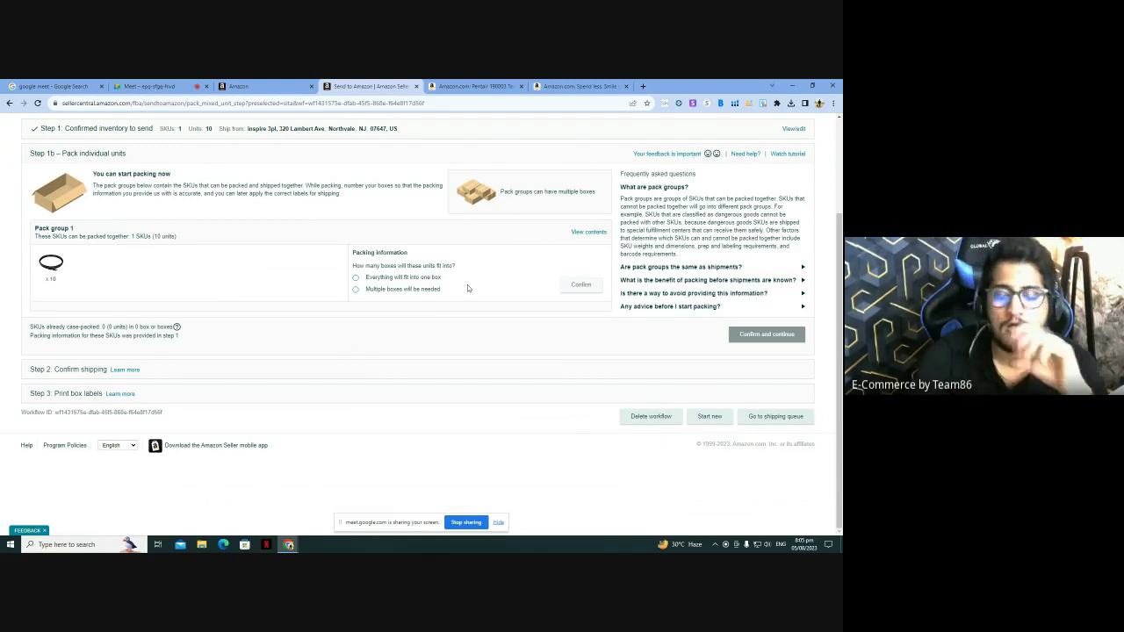
Step: Choose multiple boxes for pack group 1, review the box content entry methods, keep the web form and set 2 boxes
left_click(420, 277)
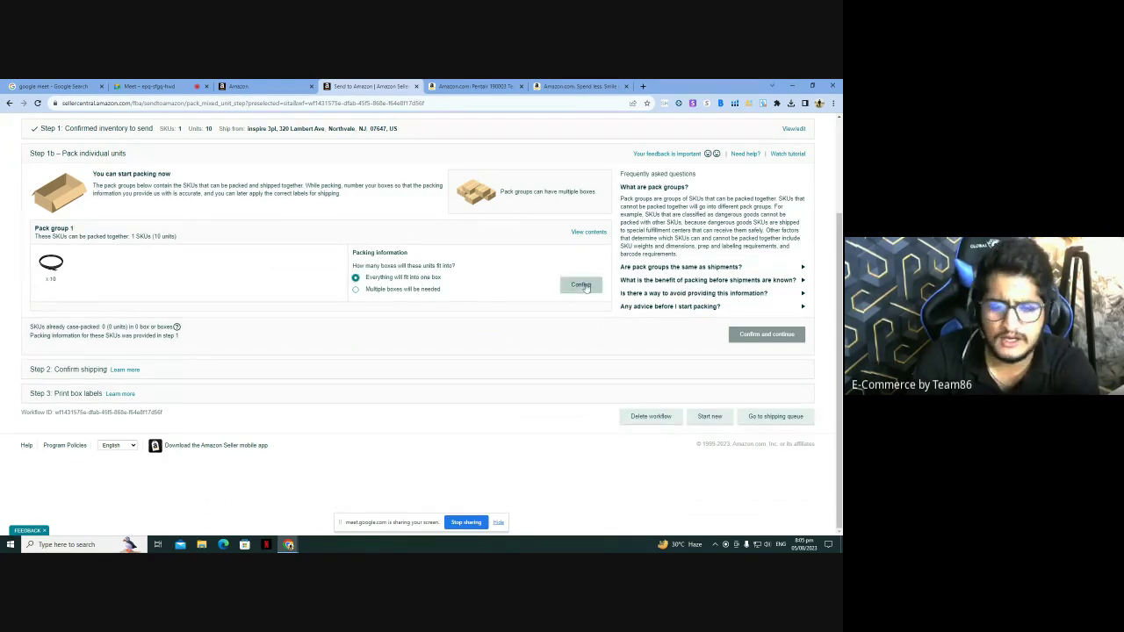
left_click(419, 292)
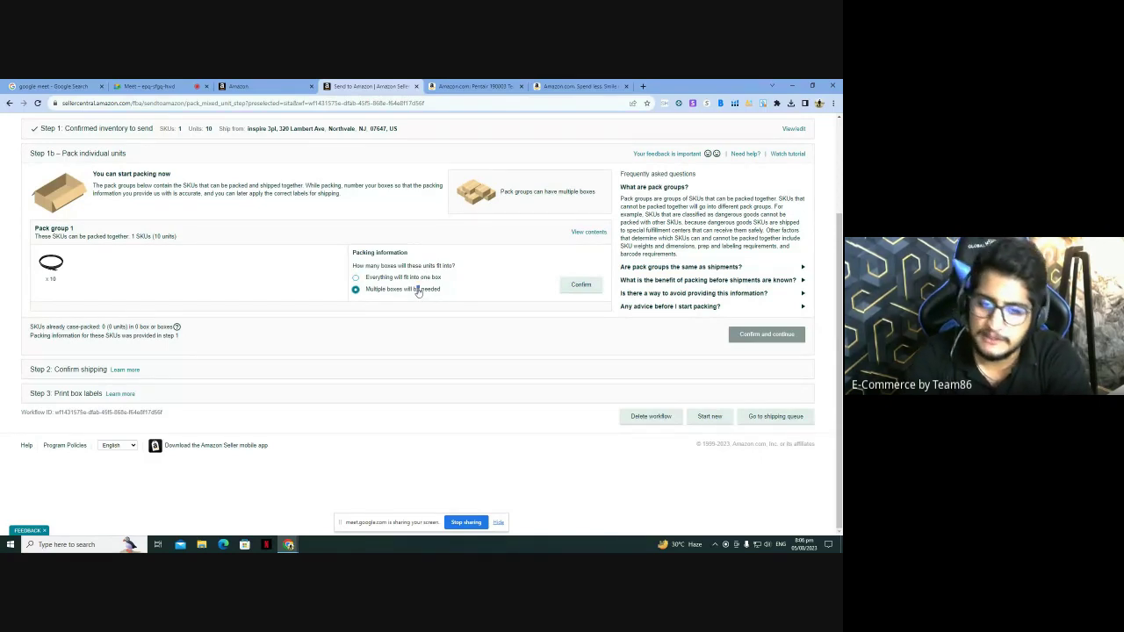
left_click(576, 285)
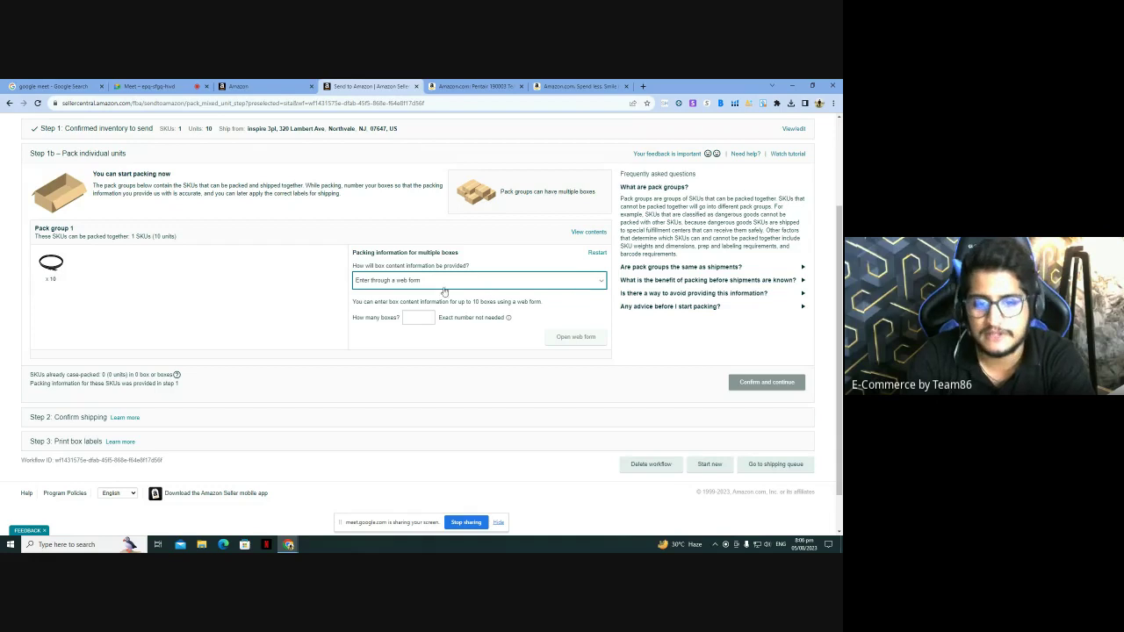
left_click(406, 317)
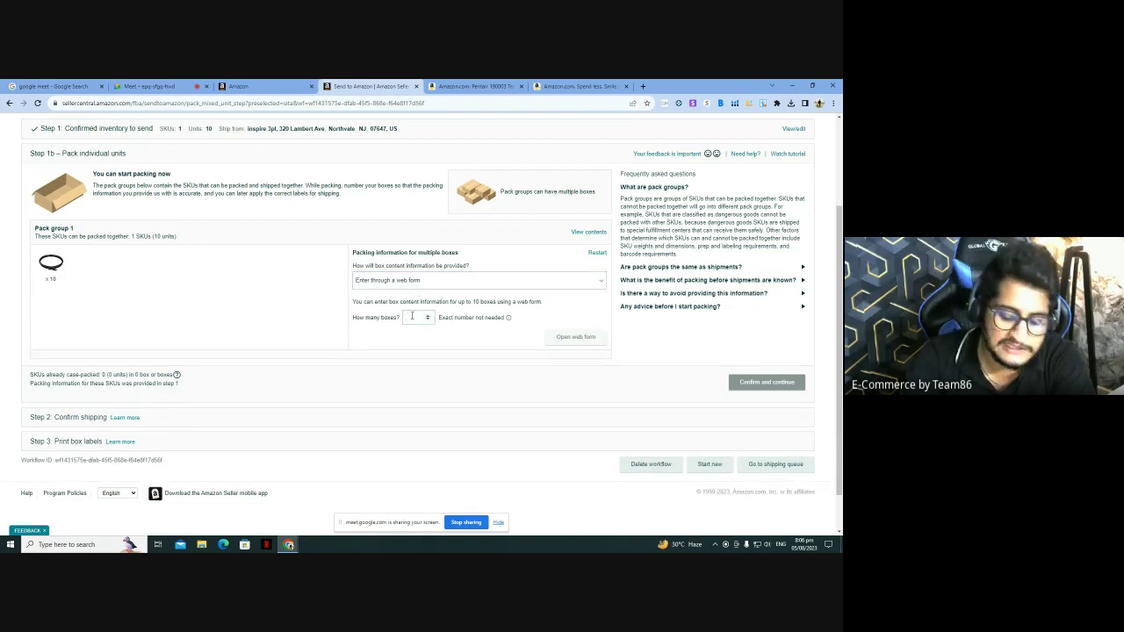
type("1")
left_click(444, 279)
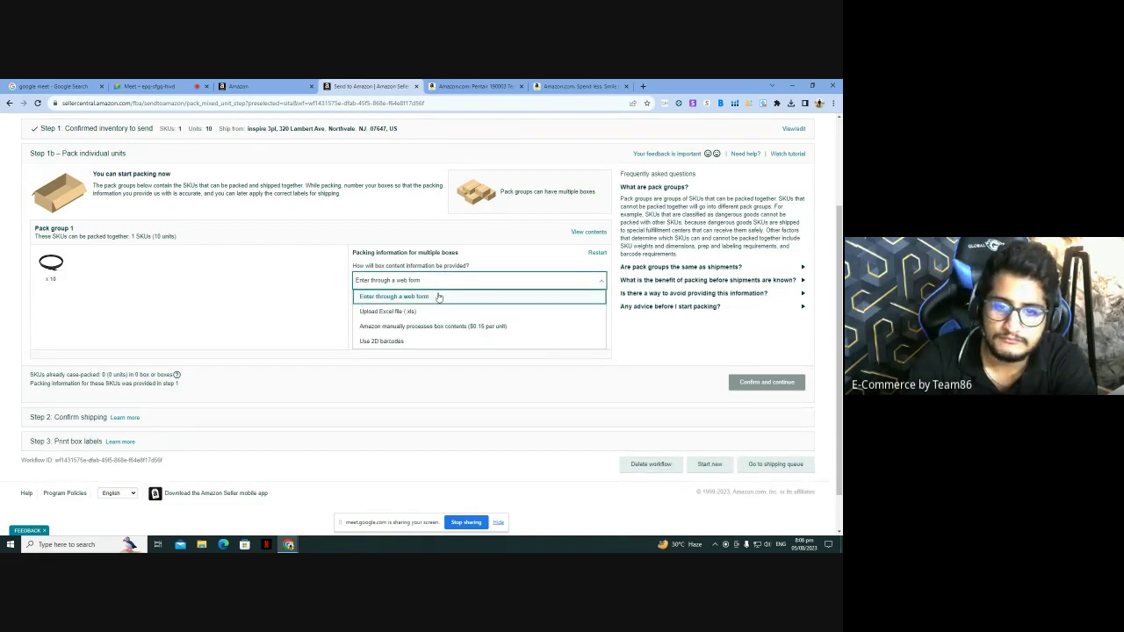
left_click(439, 283)
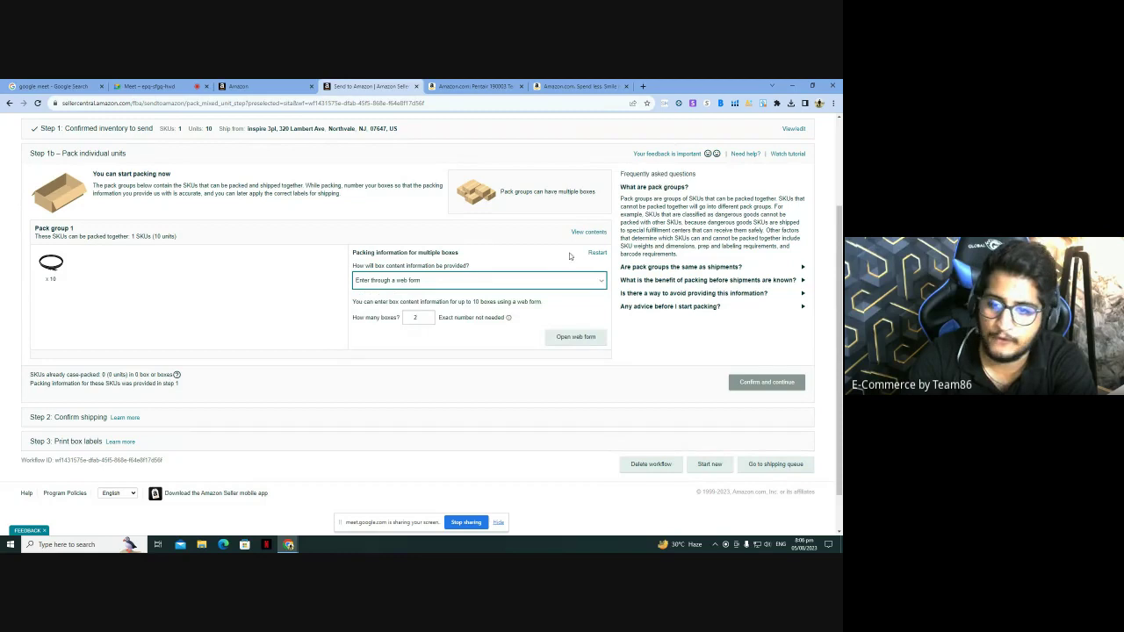
left_click(478, 283)
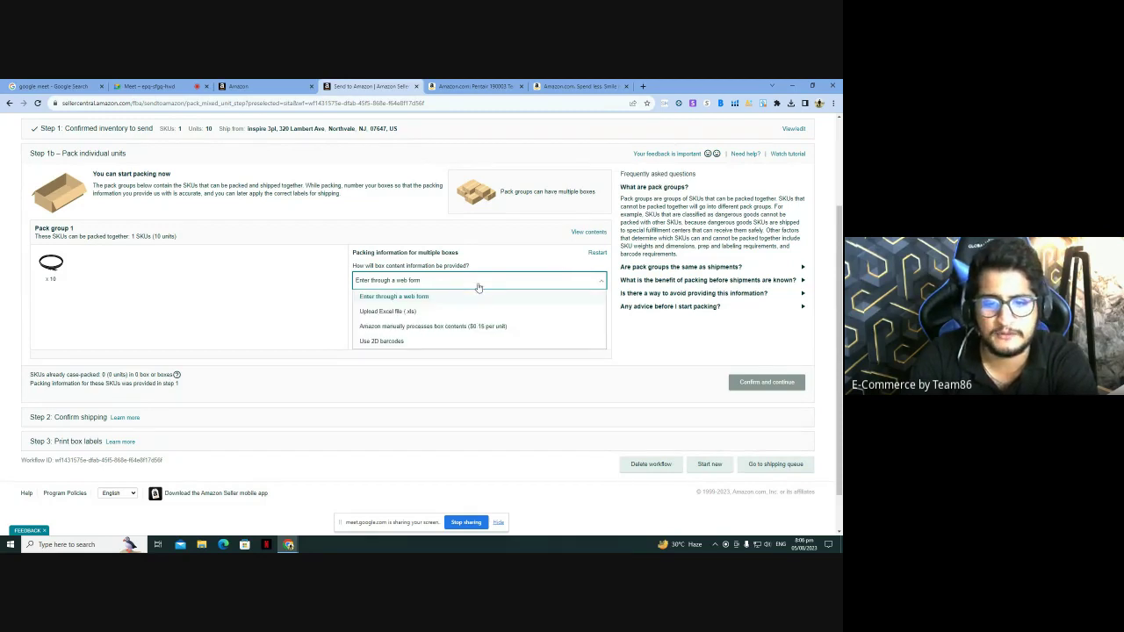
left_click(510, 255)
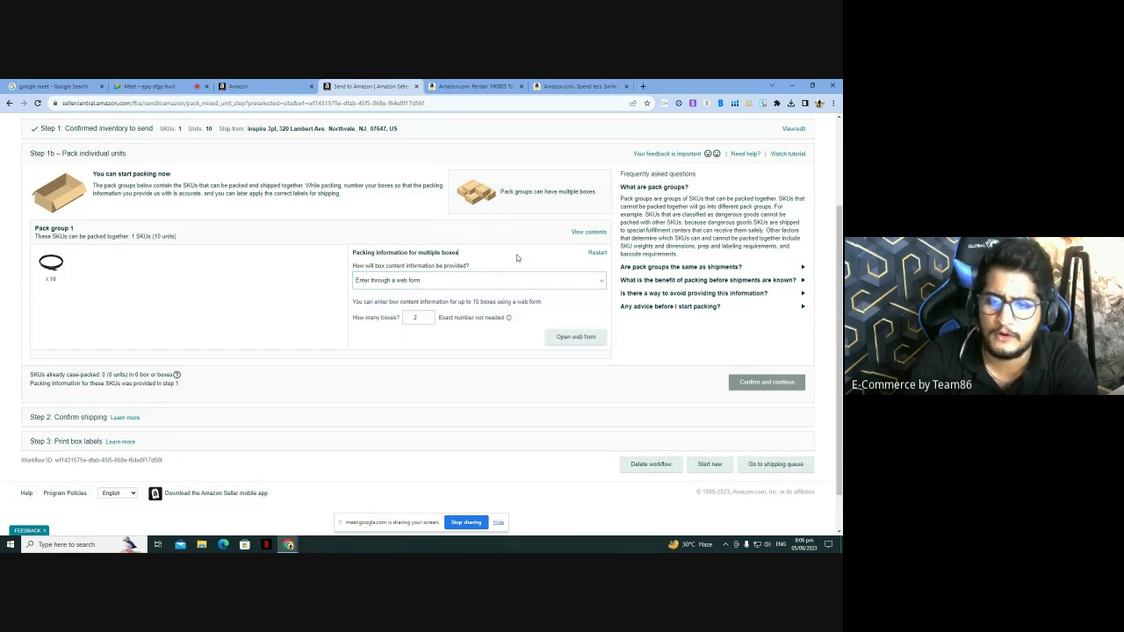
Step: Open the web form for pack group 1, add another box dimension row and close the form without confirming it
left_click(601, 336)
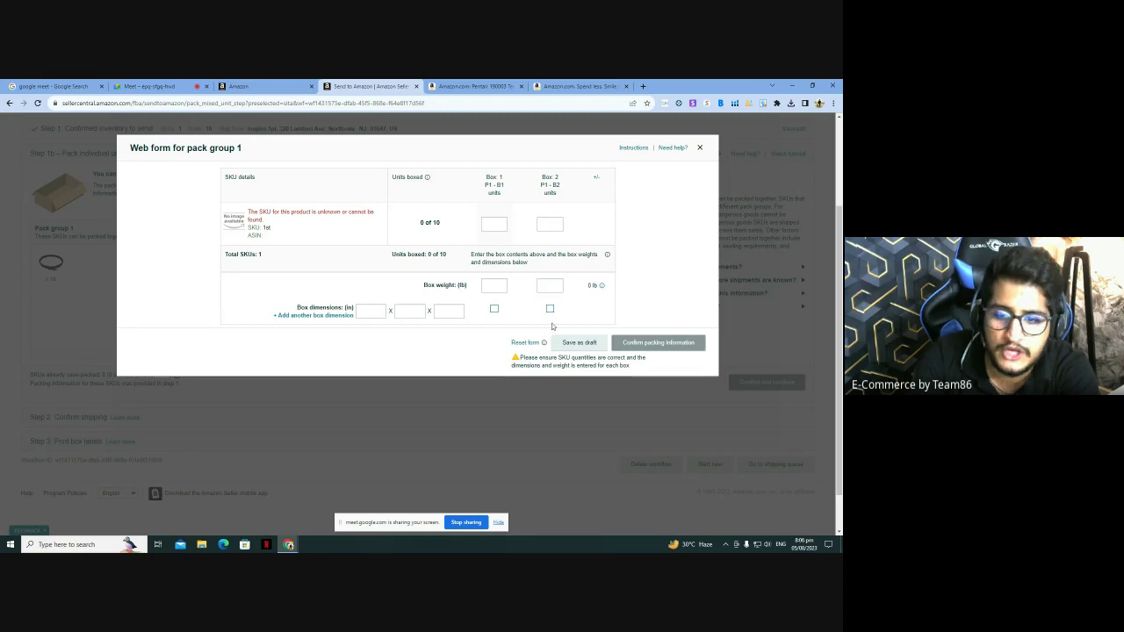
left_click(341, 317)
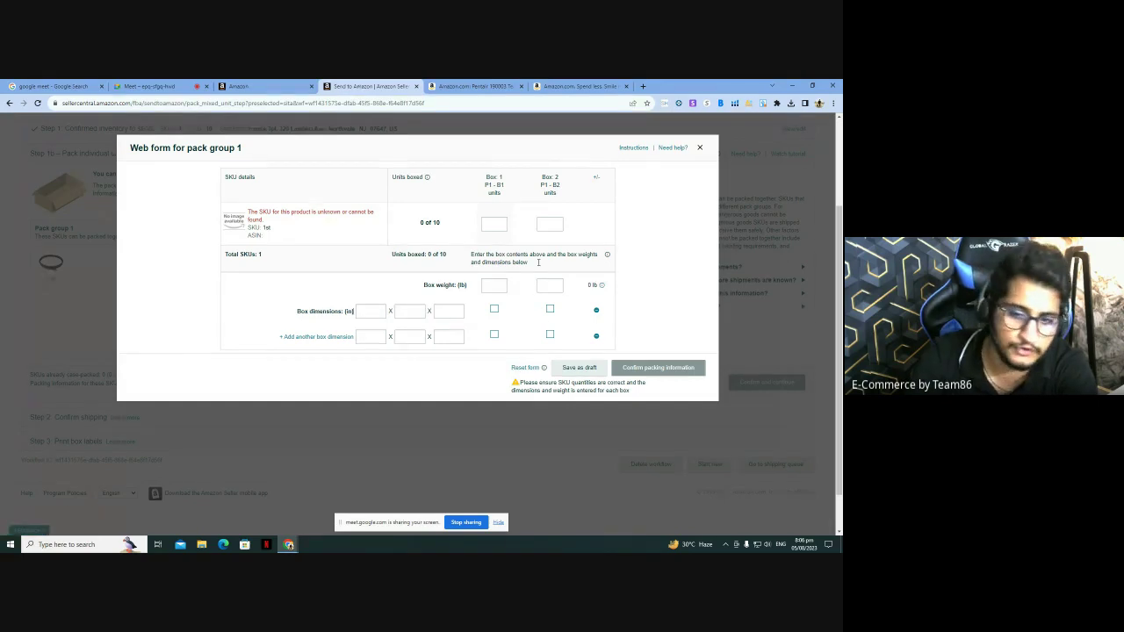
left_click(550, 333)
left_click(550, 334)
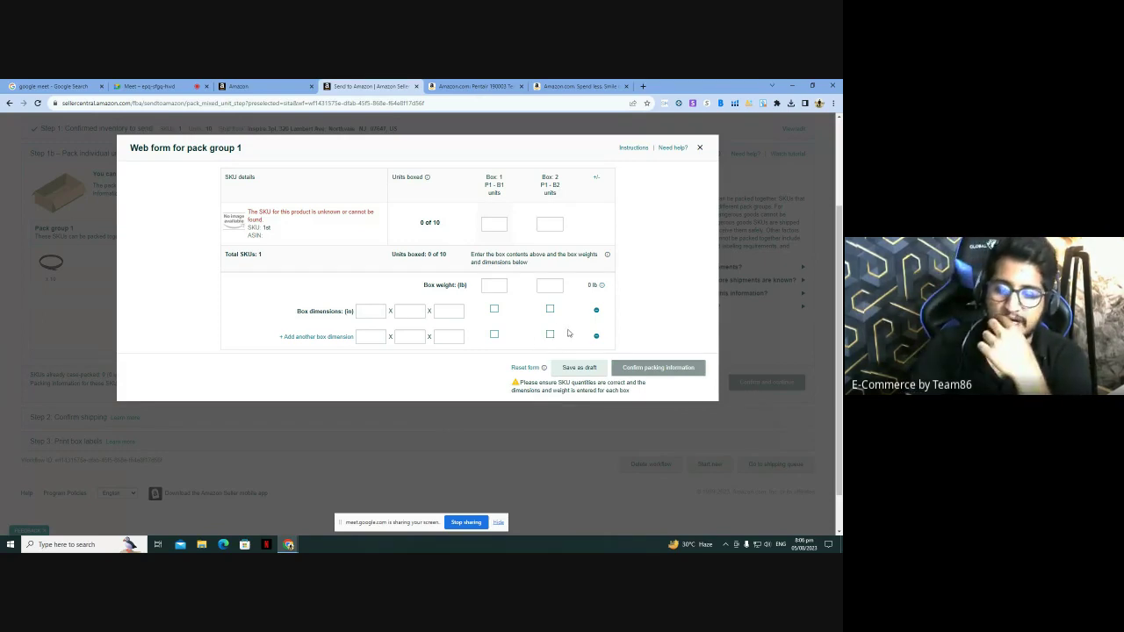
left_click(700, 148)
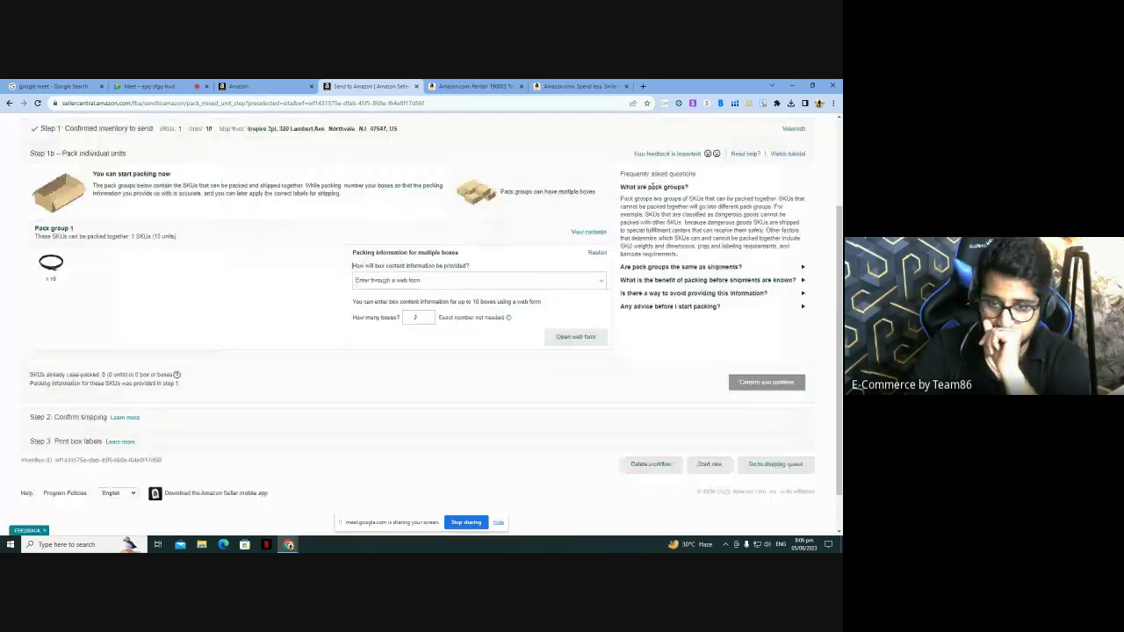
Step: Restart the packing information for pack group 1 and confirm that everything will fit into one box
left_click(599, 252)
left_click(407, 279)
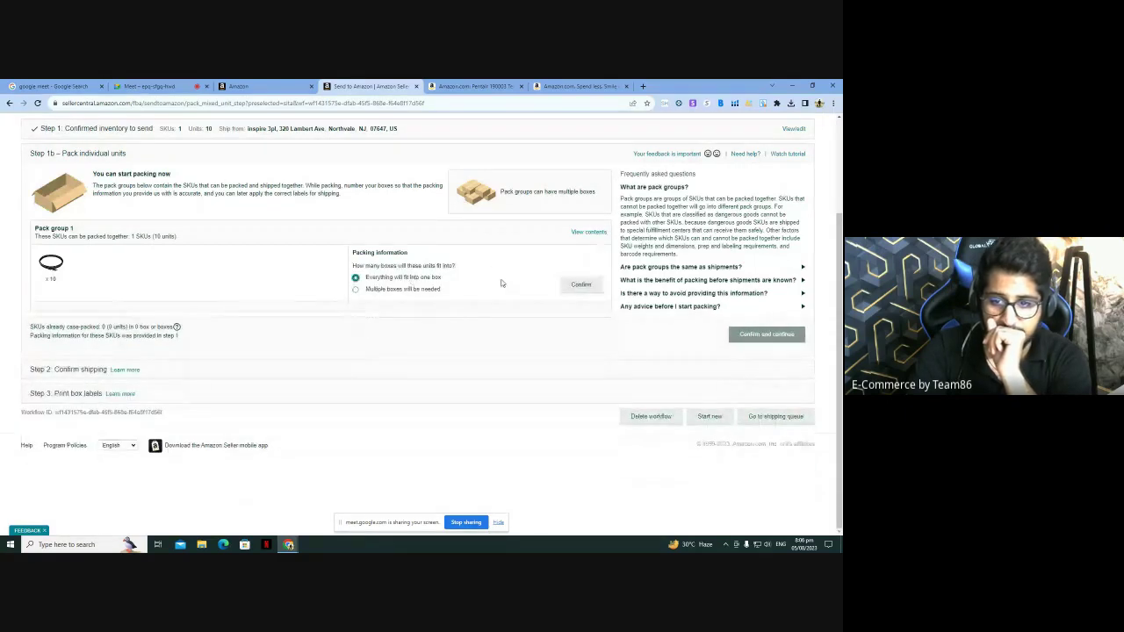
left_click(580, 284)
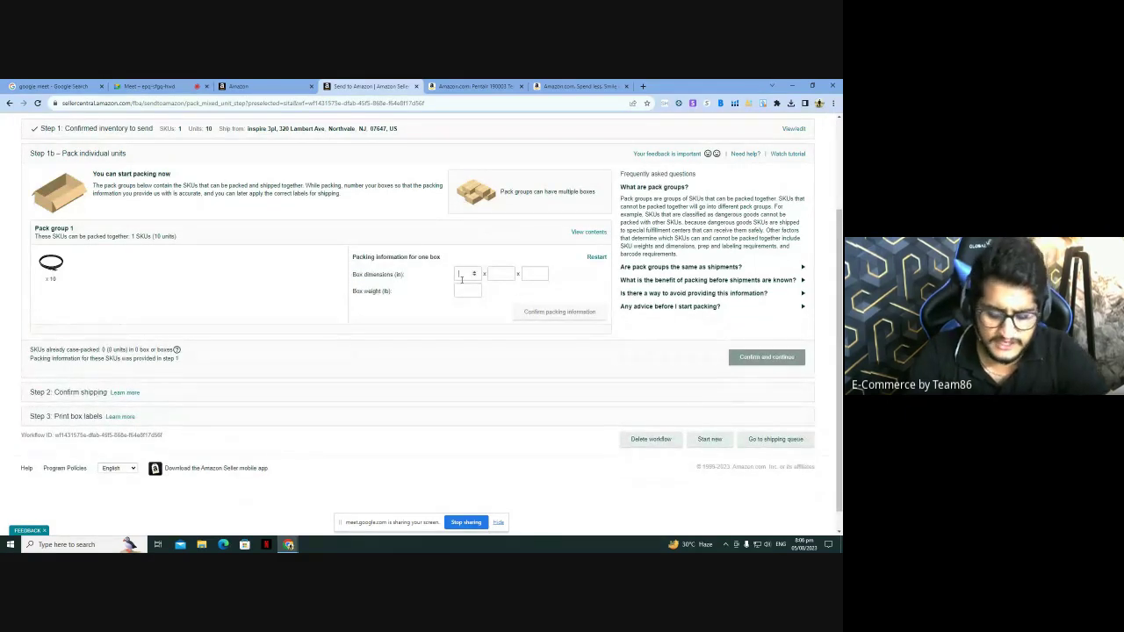
Step: Set the box dimensions to 10 x 10 x 6 in and the weight to 6 lb, and confirm the packing information
left_click(498, 277)
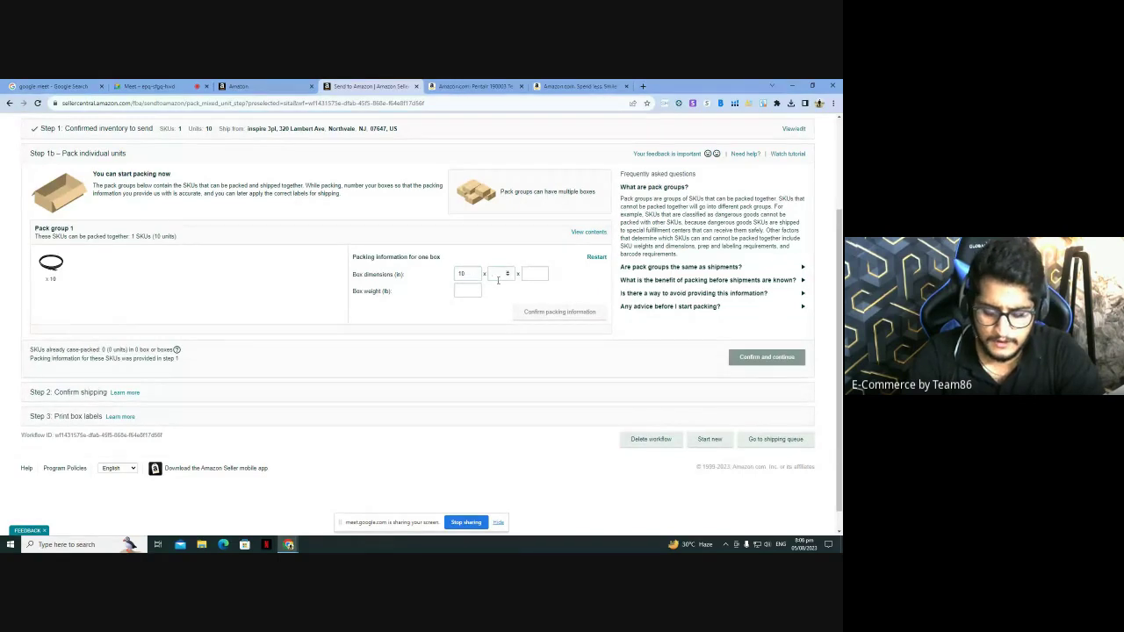
type("10")
type("6")
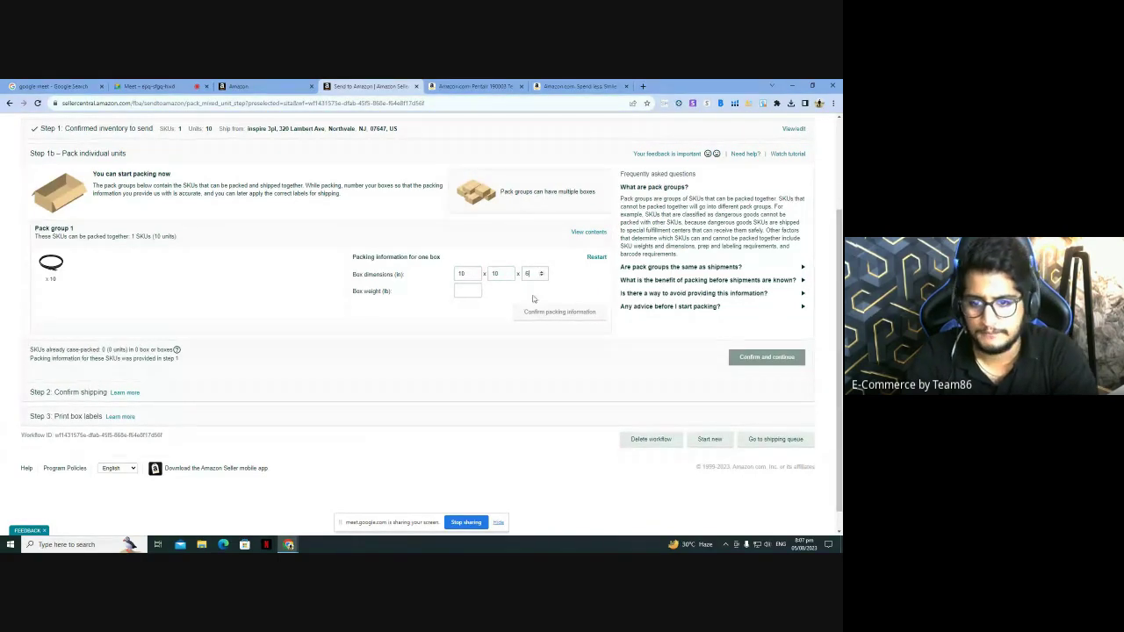
key("Tab")
type("6")
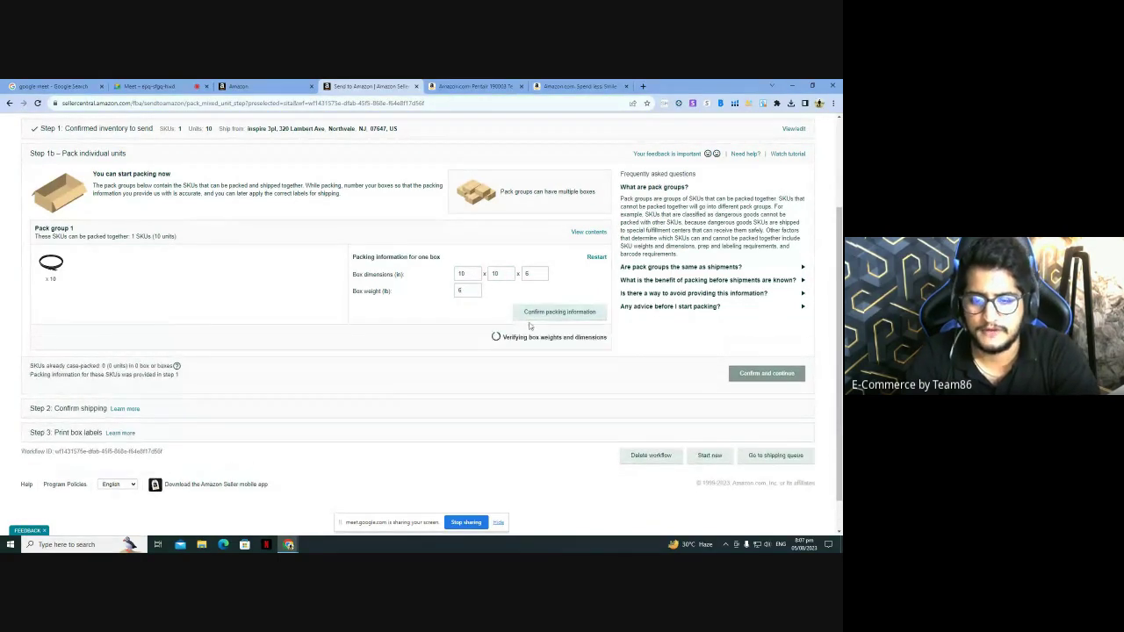
left_click(527, 314)
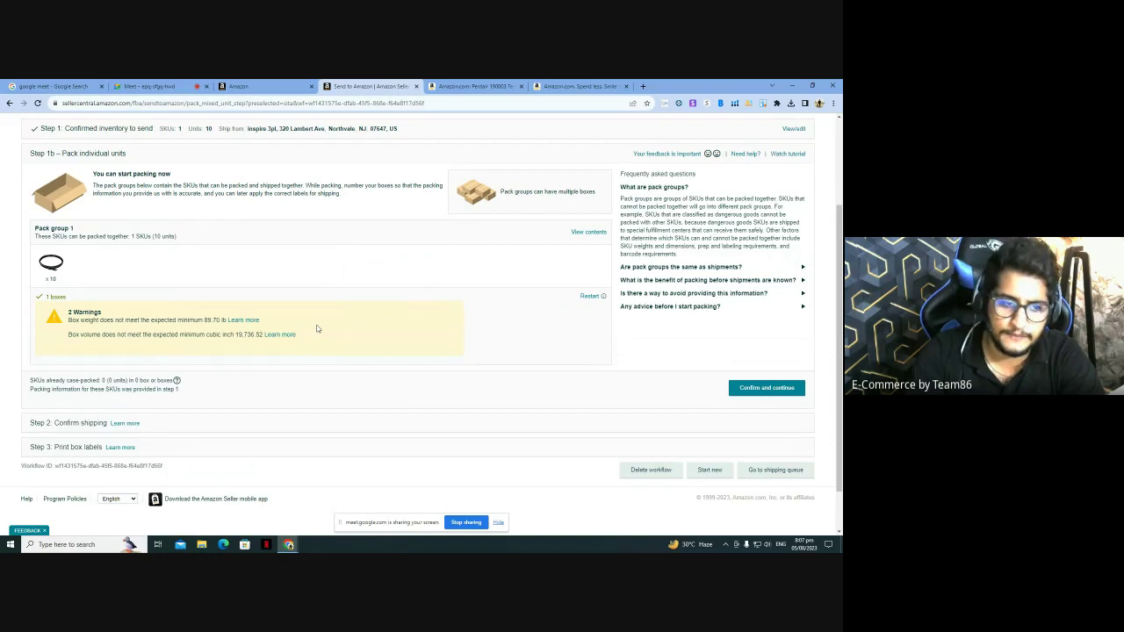
Step: Continue to the shipping stage, set the ship date to 8/5/2023 and review the shipment contents, carrier and charges
left_click(743, 392)
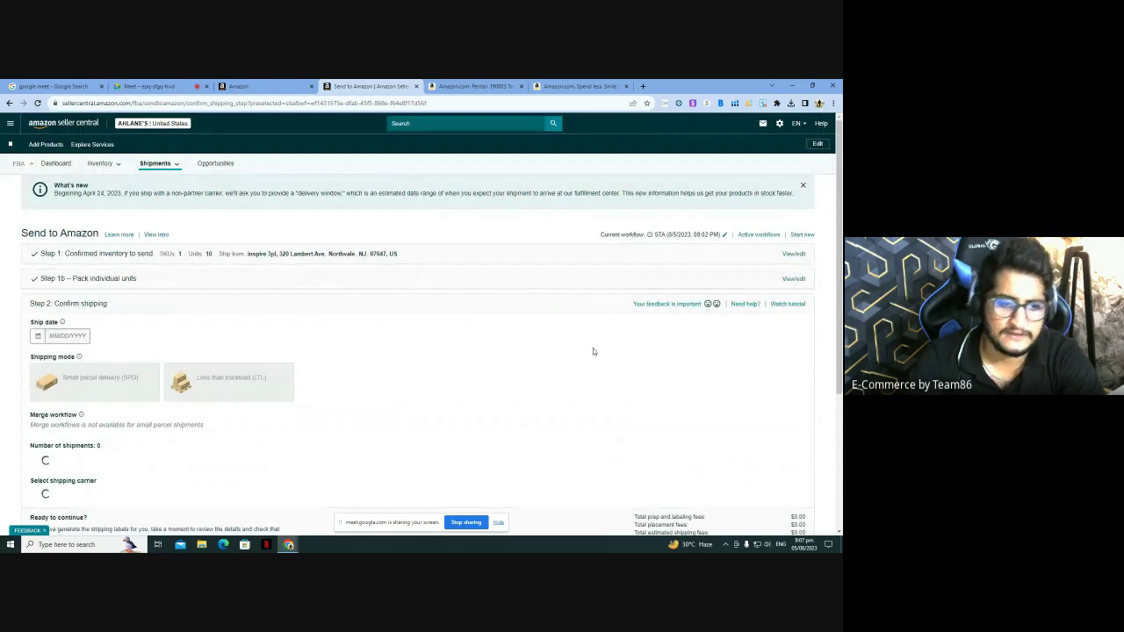
scroll(368, 412, "down", 3)
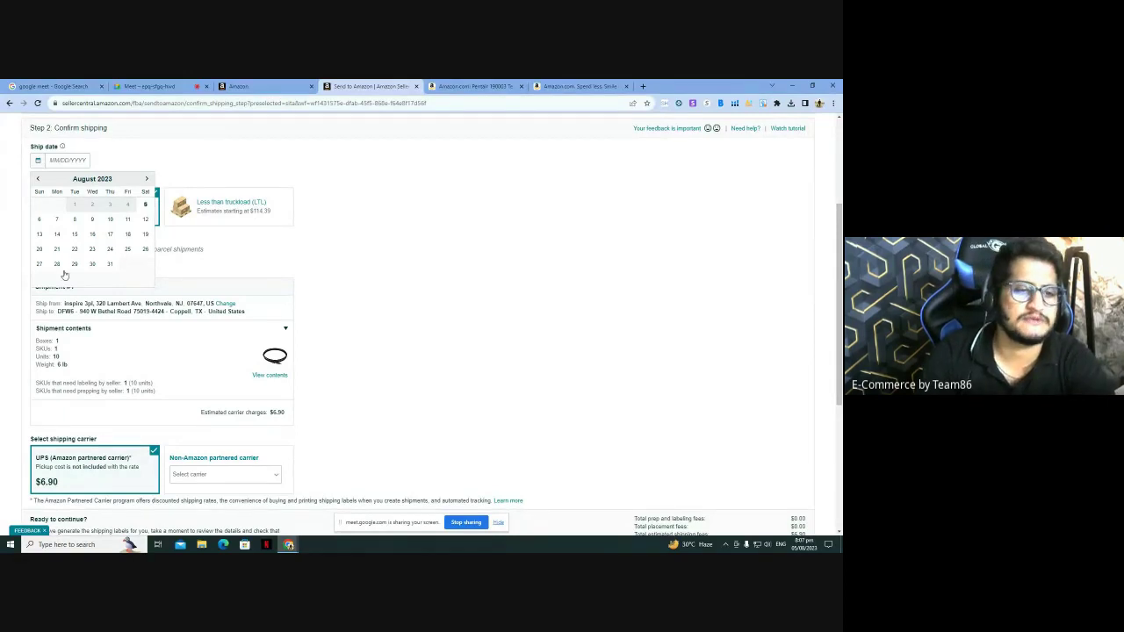
left_click(145, 204)
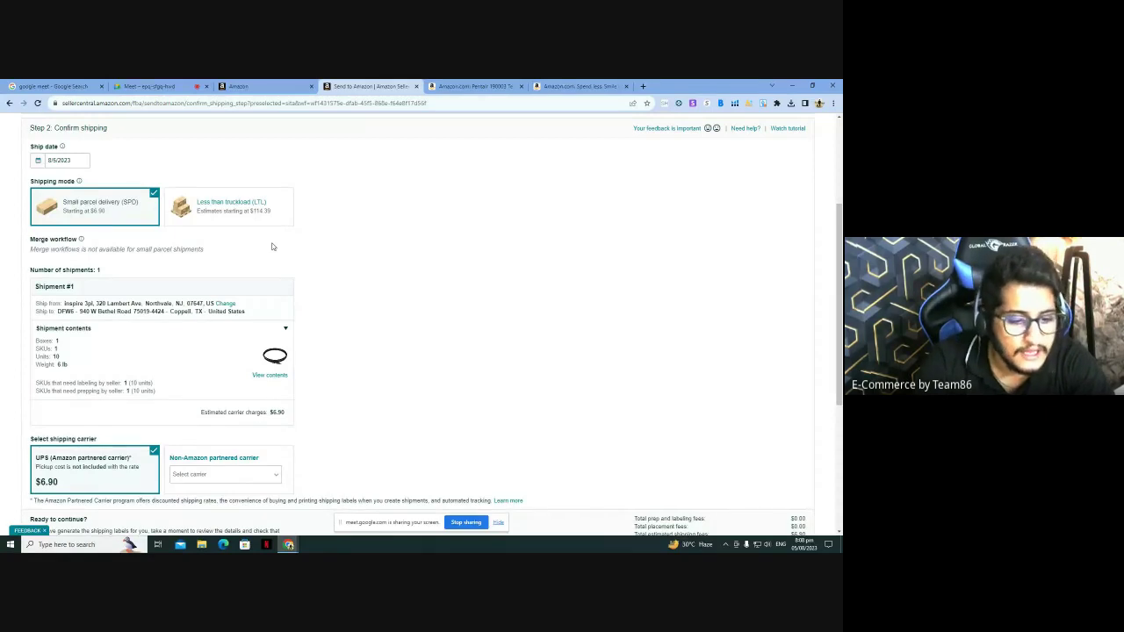
scroll(273, 250, "down", 3)
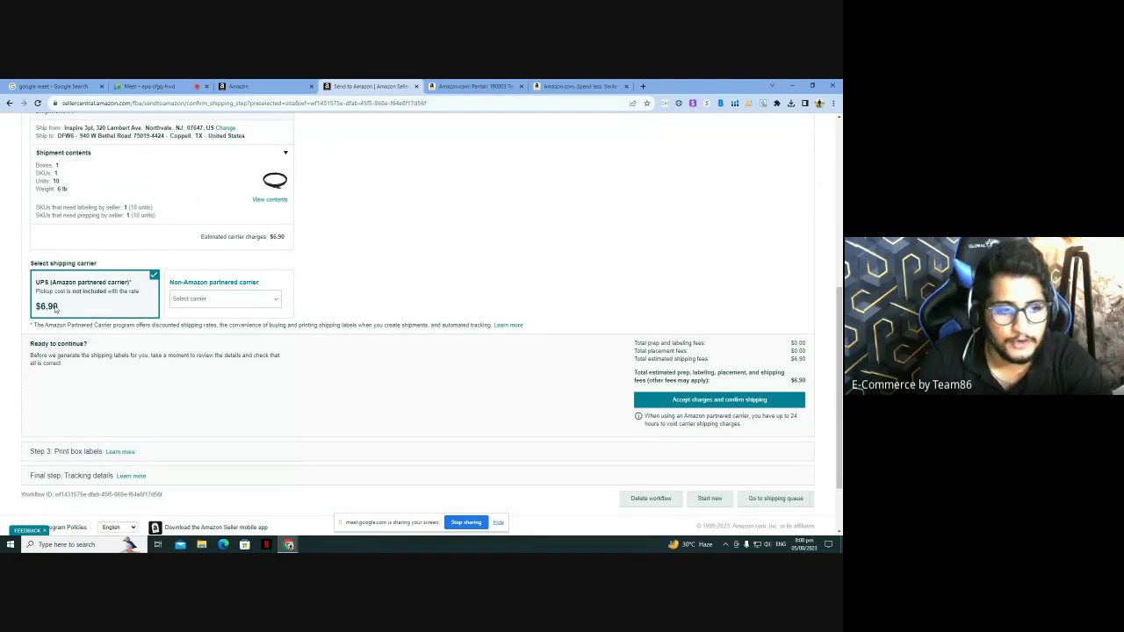
Step: Examine the non-Amazon partnered carrier options and the remaining box label and tracking stages, and reload the shipment page
left_click(228, 299)
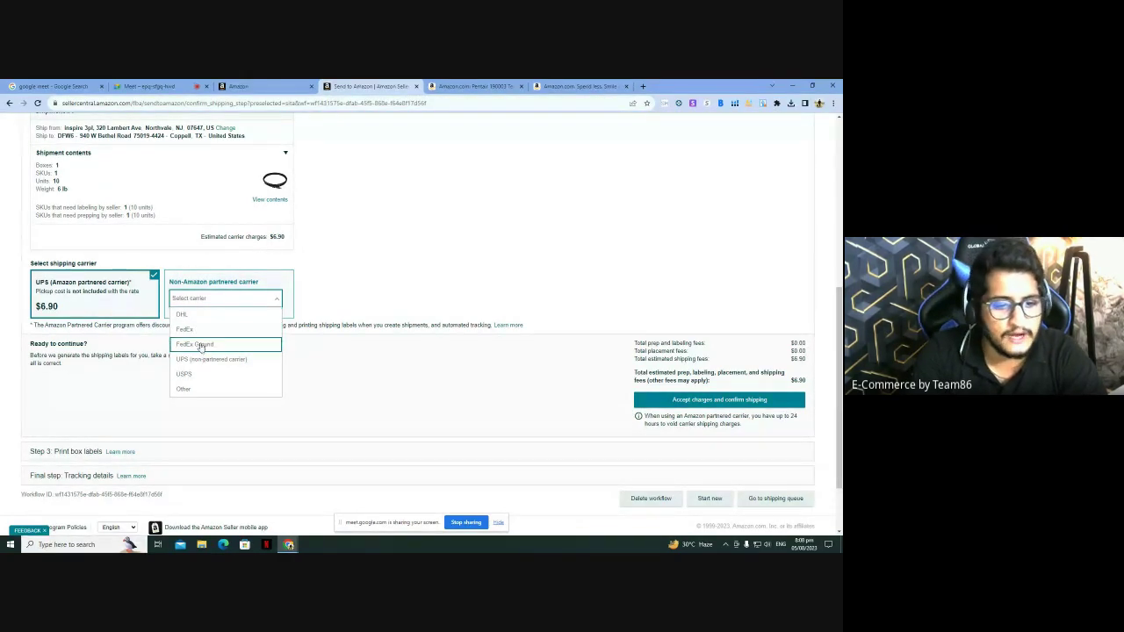
left_click(354, 265)
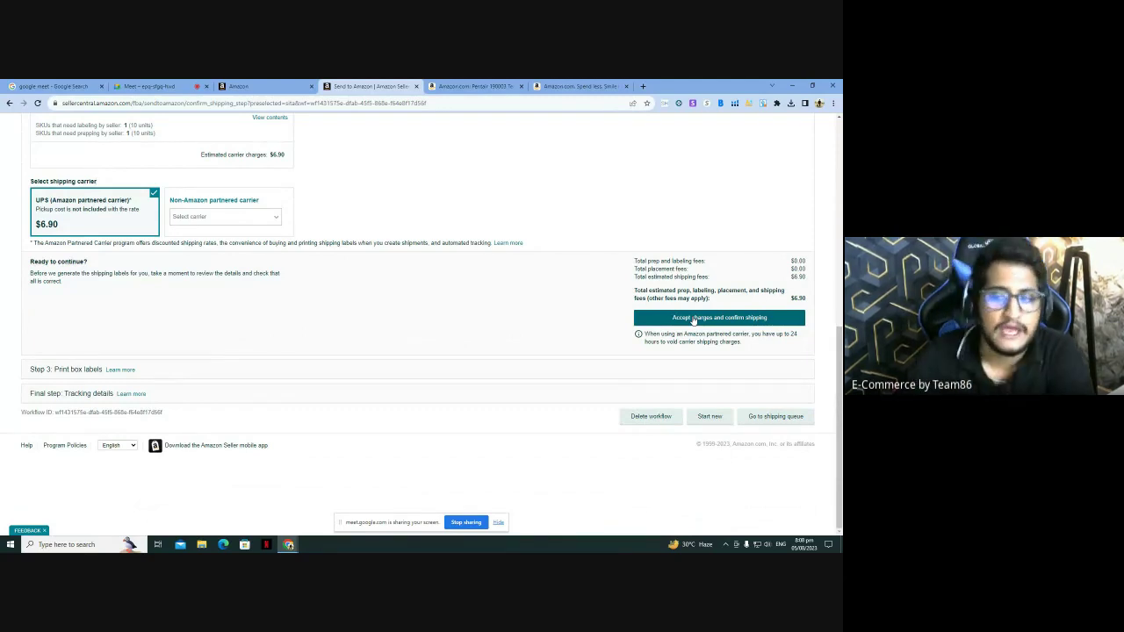
triple_click(99, 369)
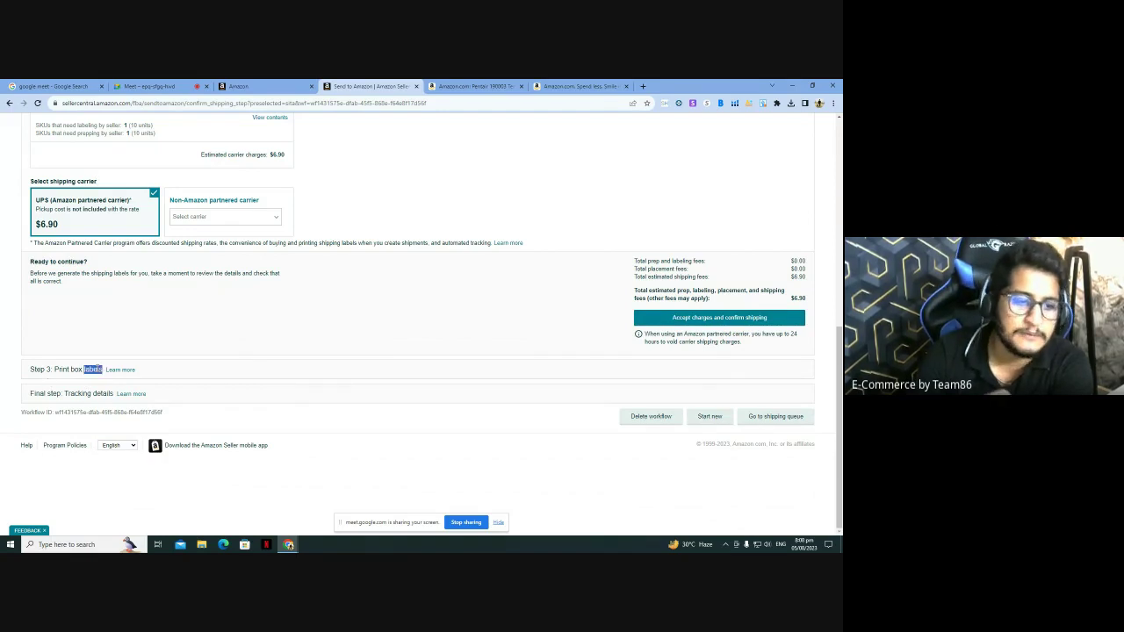
left_click(5, 396)
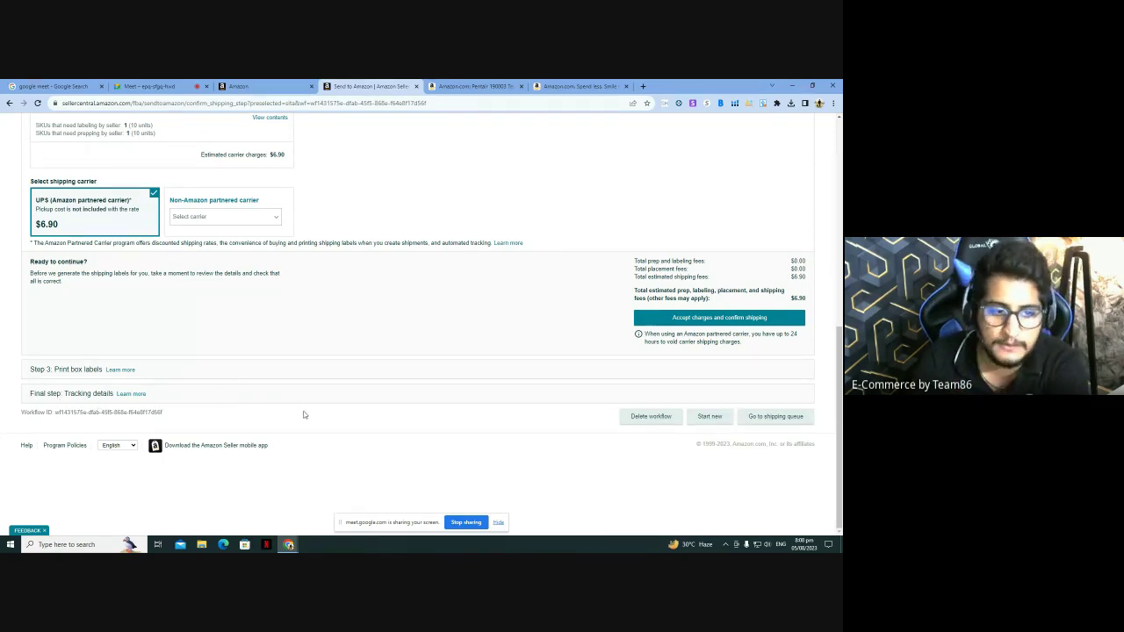
key("F5")
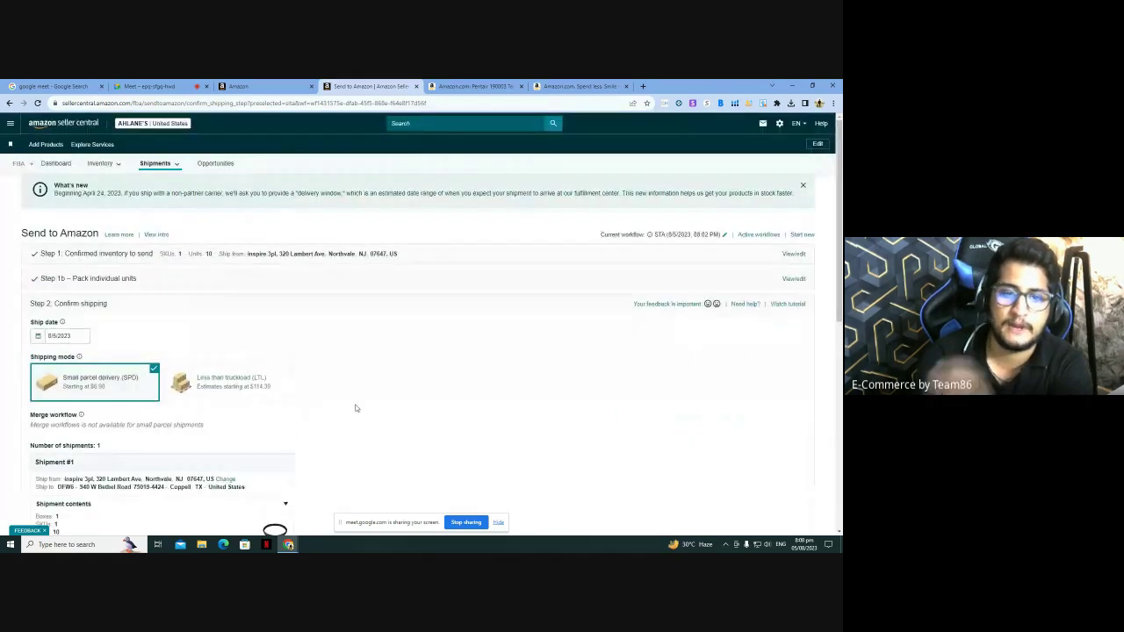
Step: Close the Send to Amazon workflow and return to the start of the Manage Inventory list
left_click(416, 87)
left_click(259, 87)
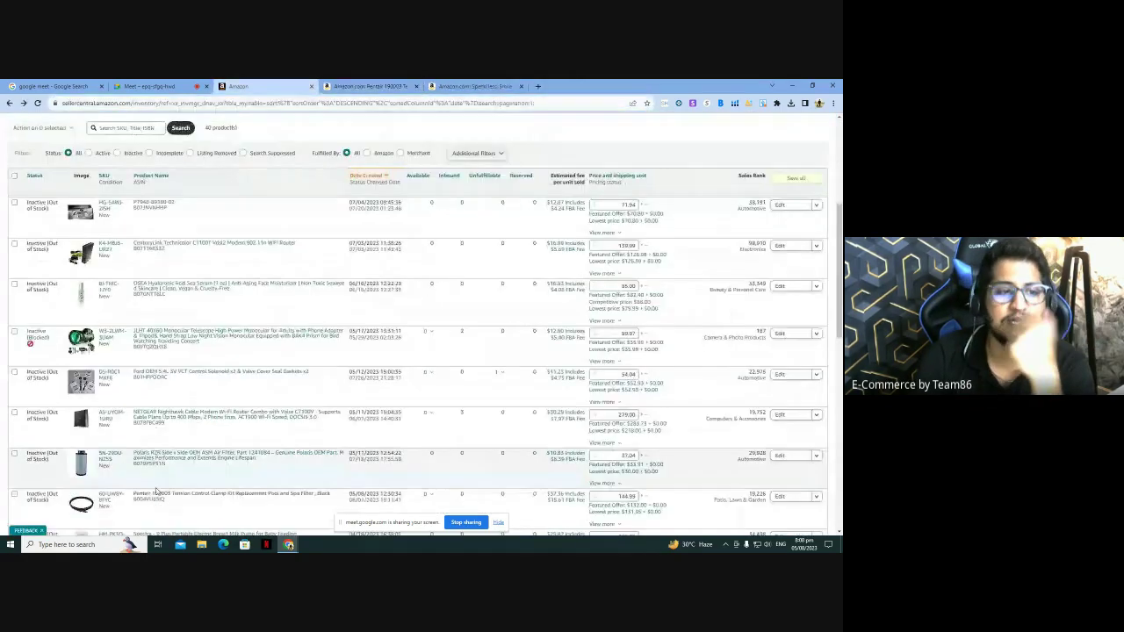
scroll(170, 468, "up", 10)
left_click(13, 123)
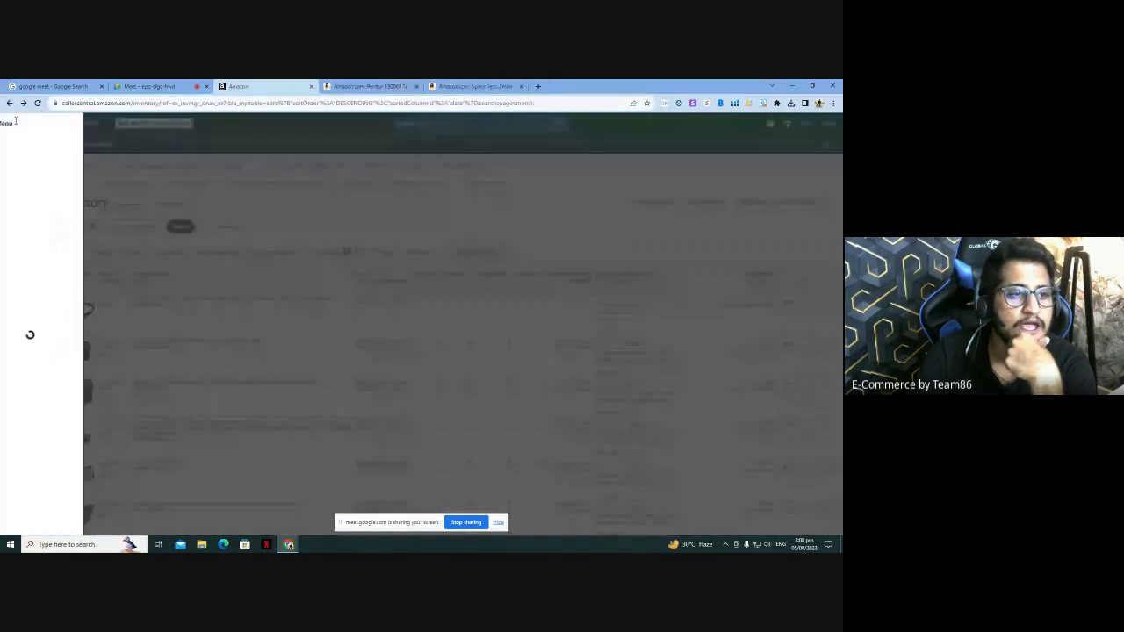
mouse_move(32, 177)
left_click(124, 171)
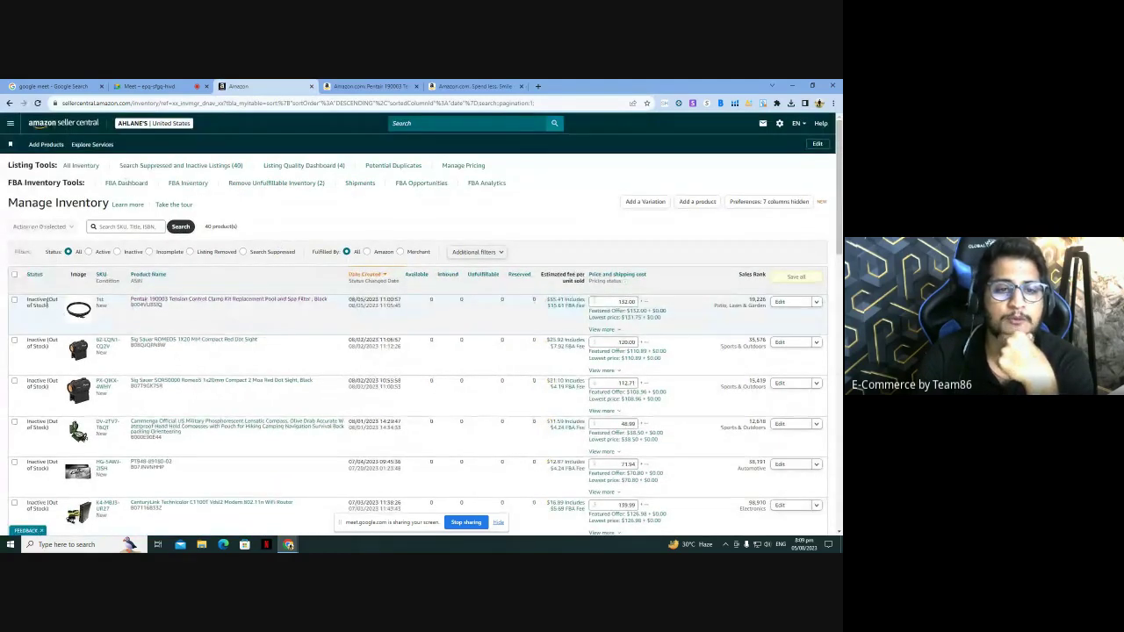
Step: Look over the inventory listings, filter them by Active status and restore the All status filter
scroll(286, 351, "down", 10)
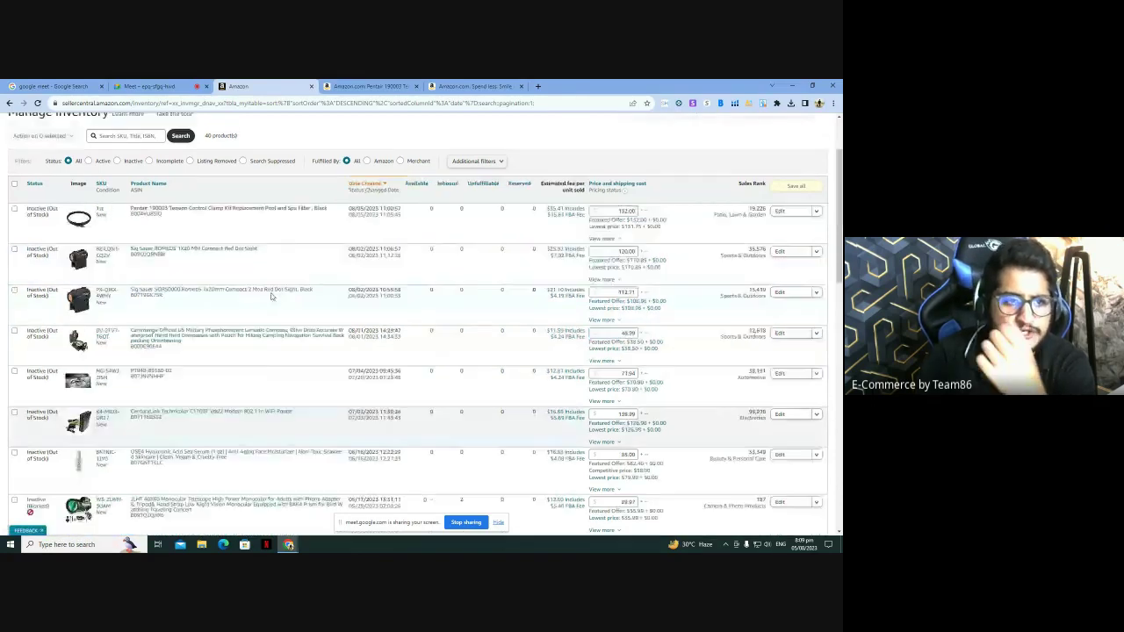
scroll(271, 296, "up", 1)
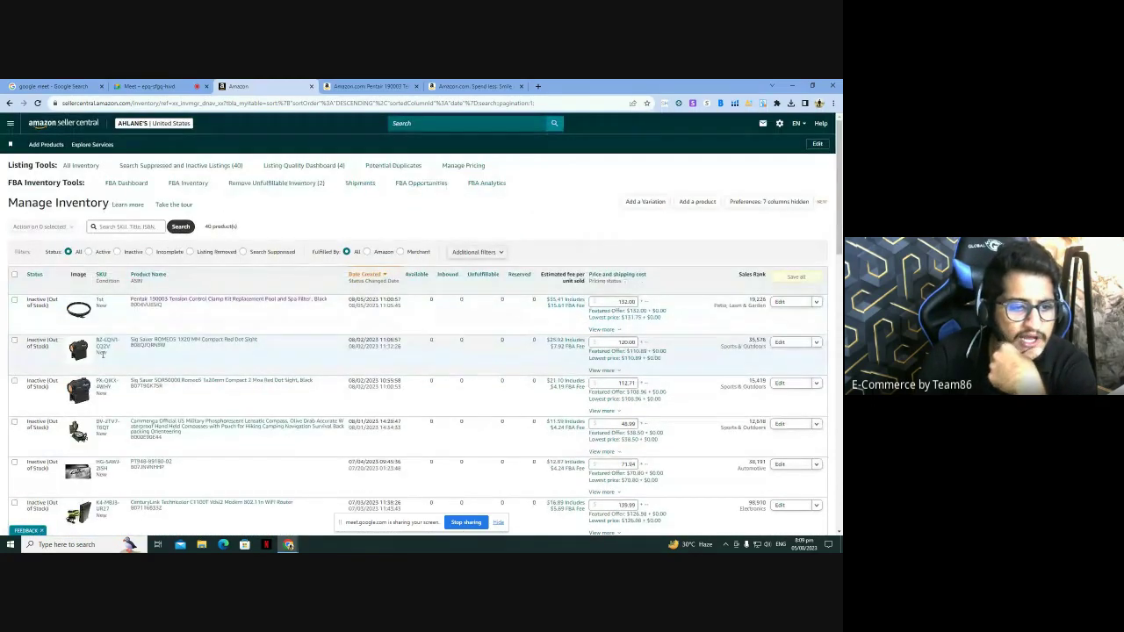
scroll(98, 479, "down", 2)
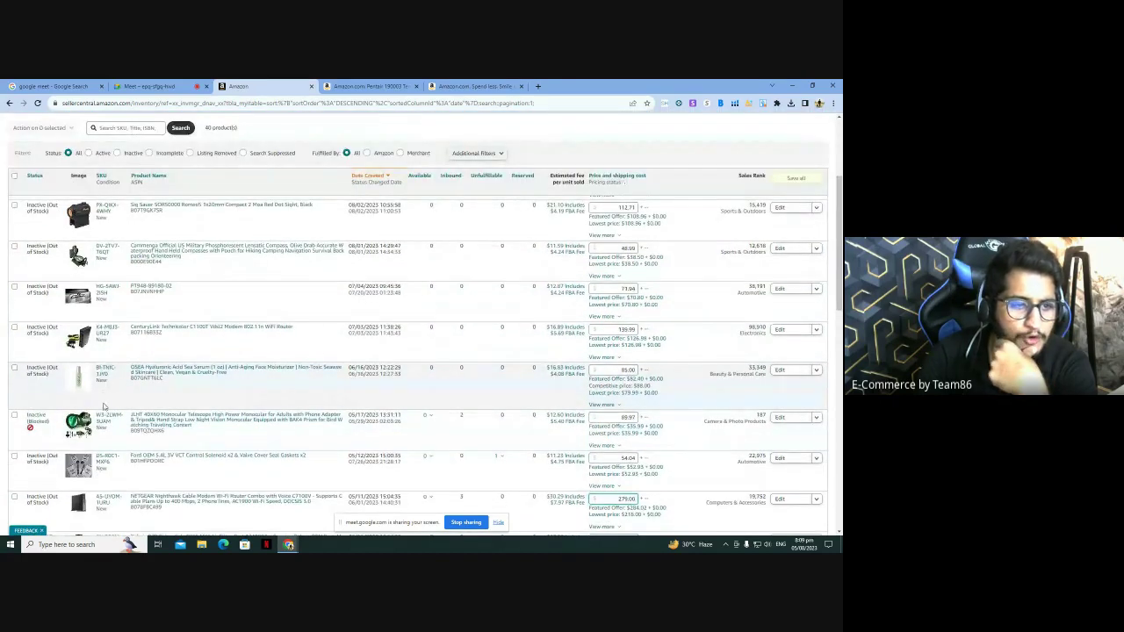
scroll(83, 334, "up", 2)
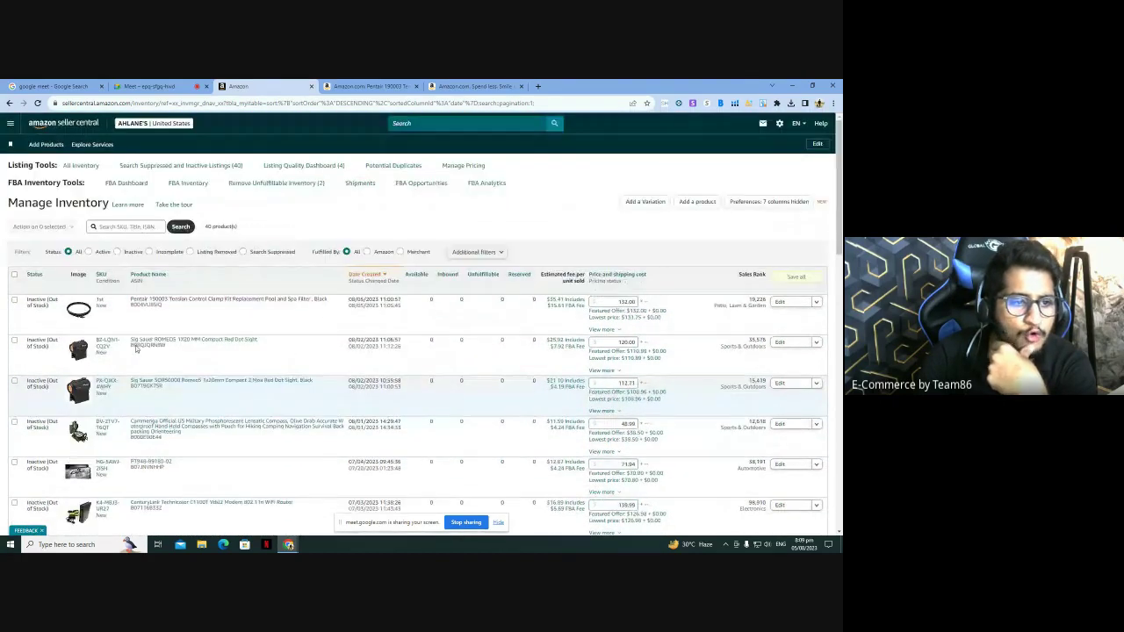
left_click(87, 254)
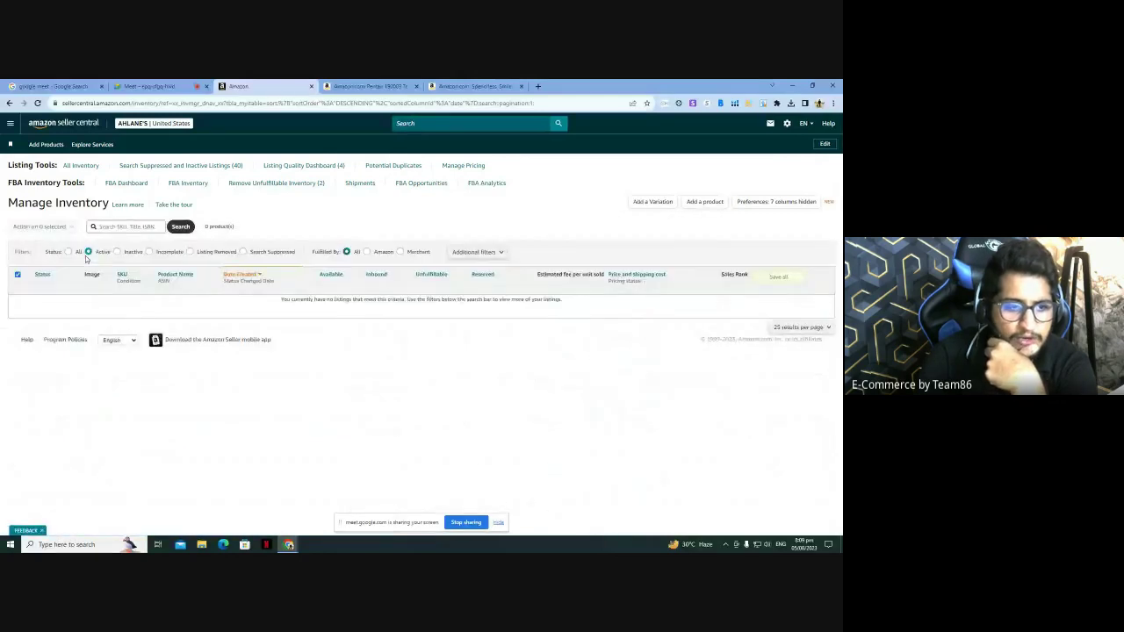
left_click(67, 253)
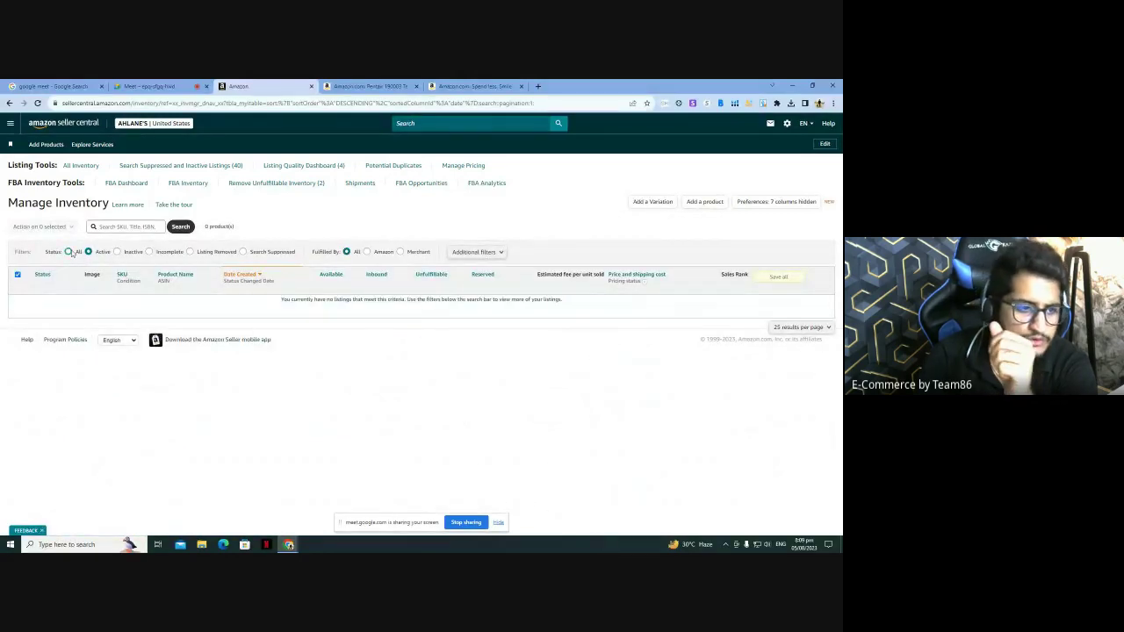
Step: Find the older Pentair 190003 clamp kit listing priced at 144.99 in the inventory and open its SKU details
scroll(97, 388, "down", 6)
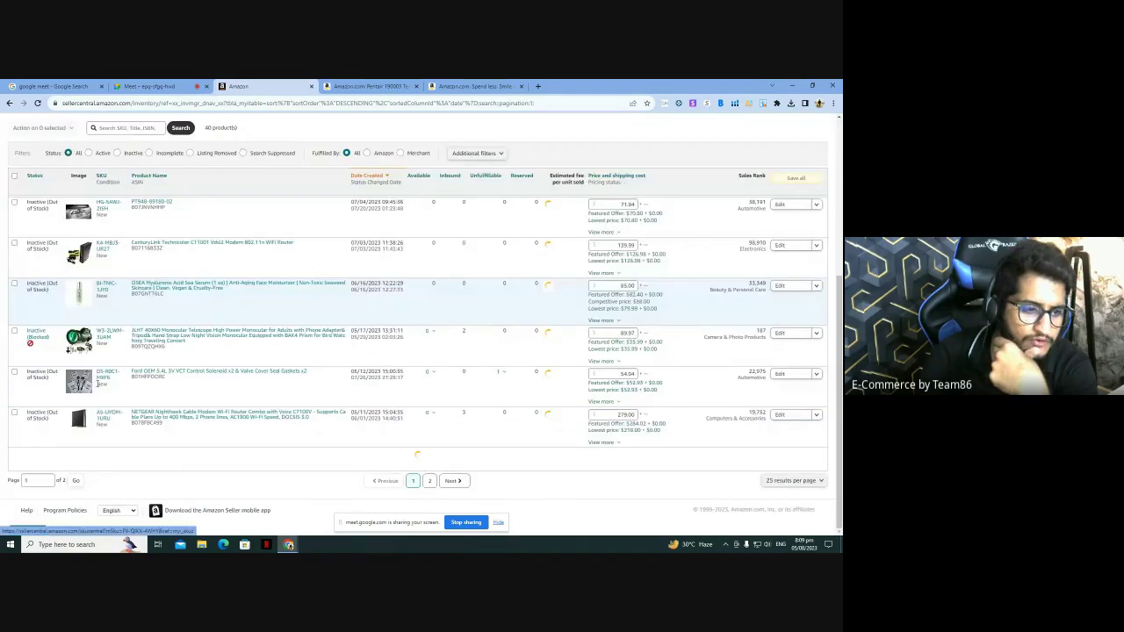
scroll(97, 387, "up", 6)
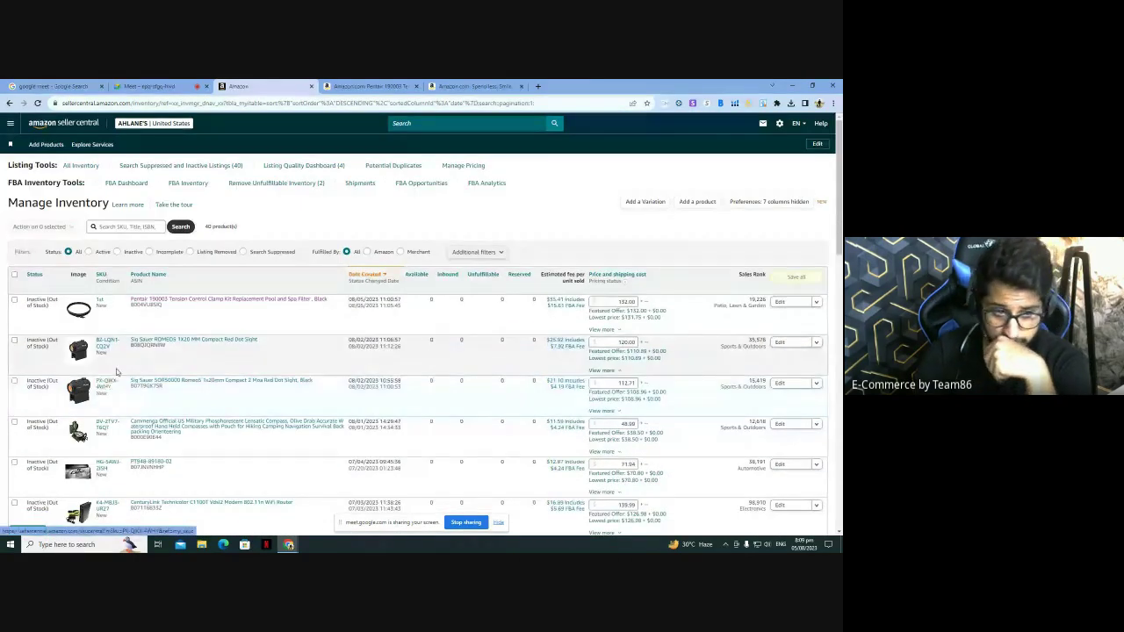
scroll(119, 389, "down", 8)
scroll(119, 389, "up", 10)
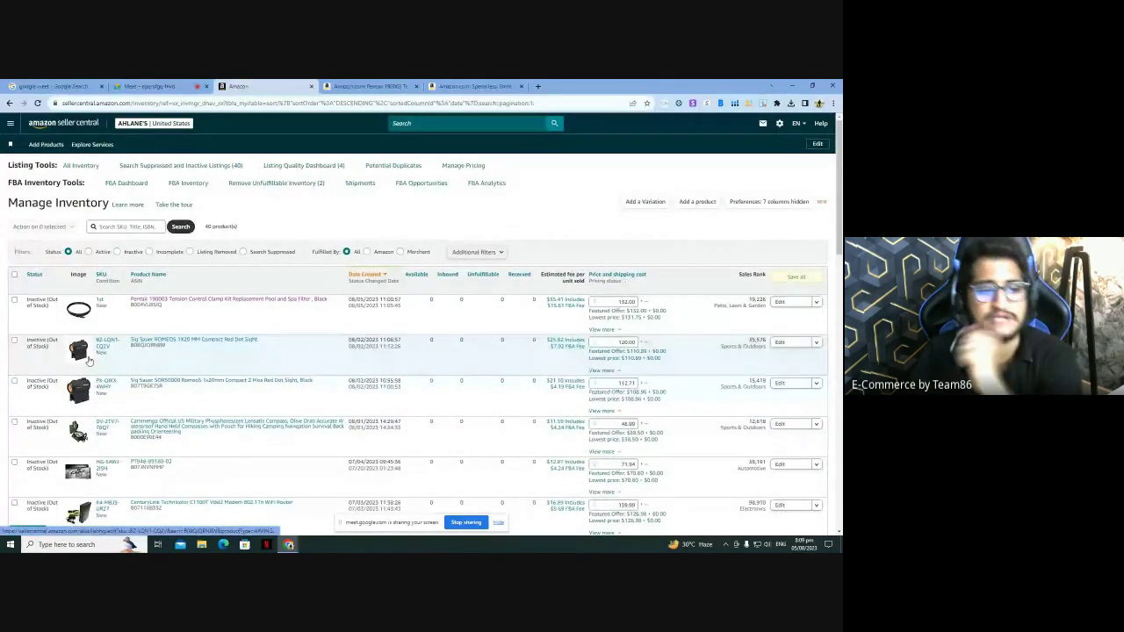
scroll(200, 318, "down", 5)
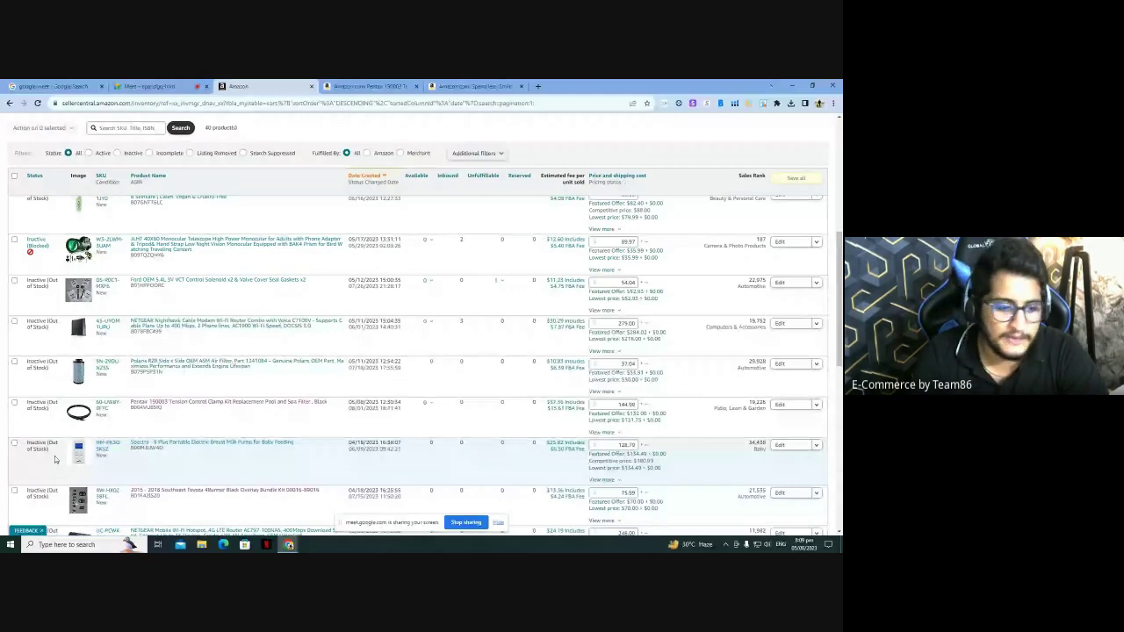
left_click(110, 404)
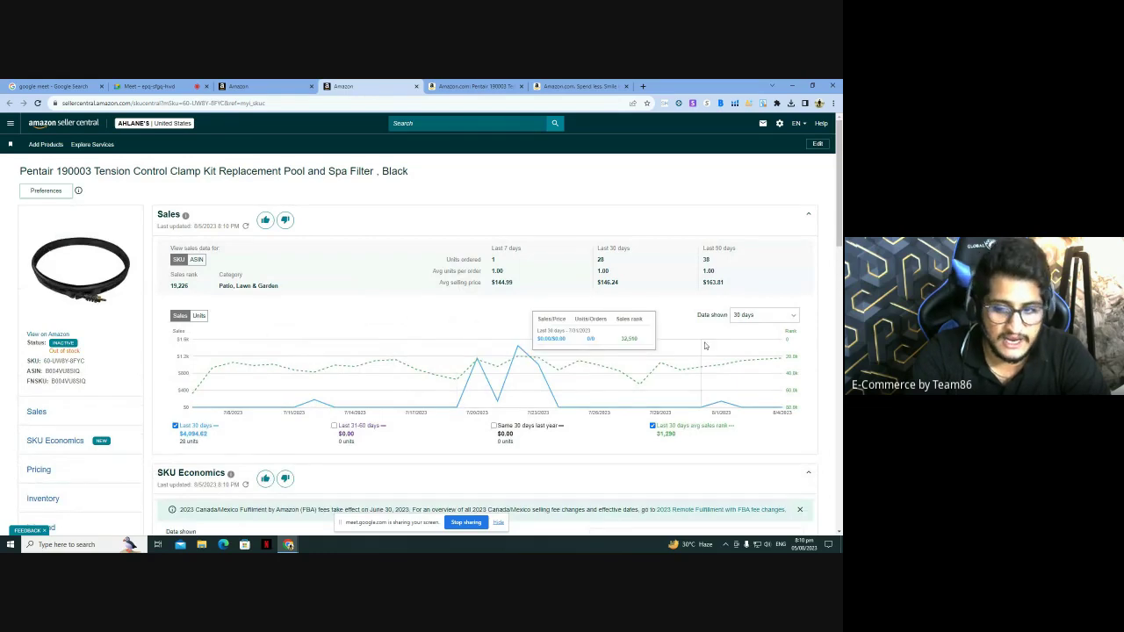
Step: Examine the clamp kit's sales chart and its SKU Economics totals for the last 30 days, including total Amazon charges
scroll(294, 274, "down", 3)
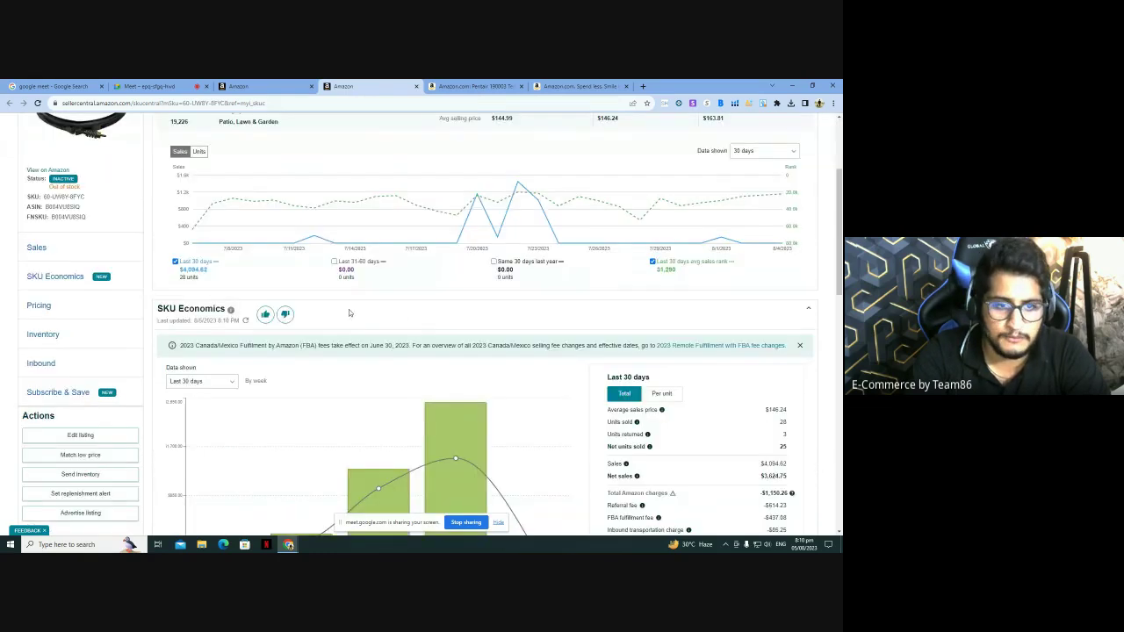
scroll(247, 325, "up", 3)
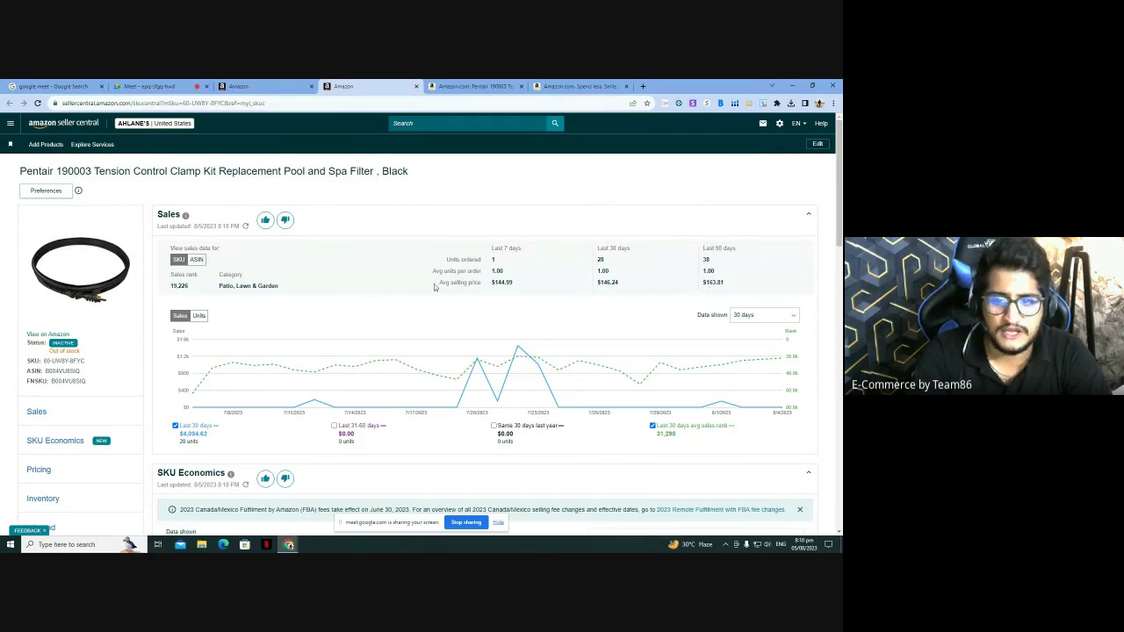
scroll(420, 300, "down", 4)
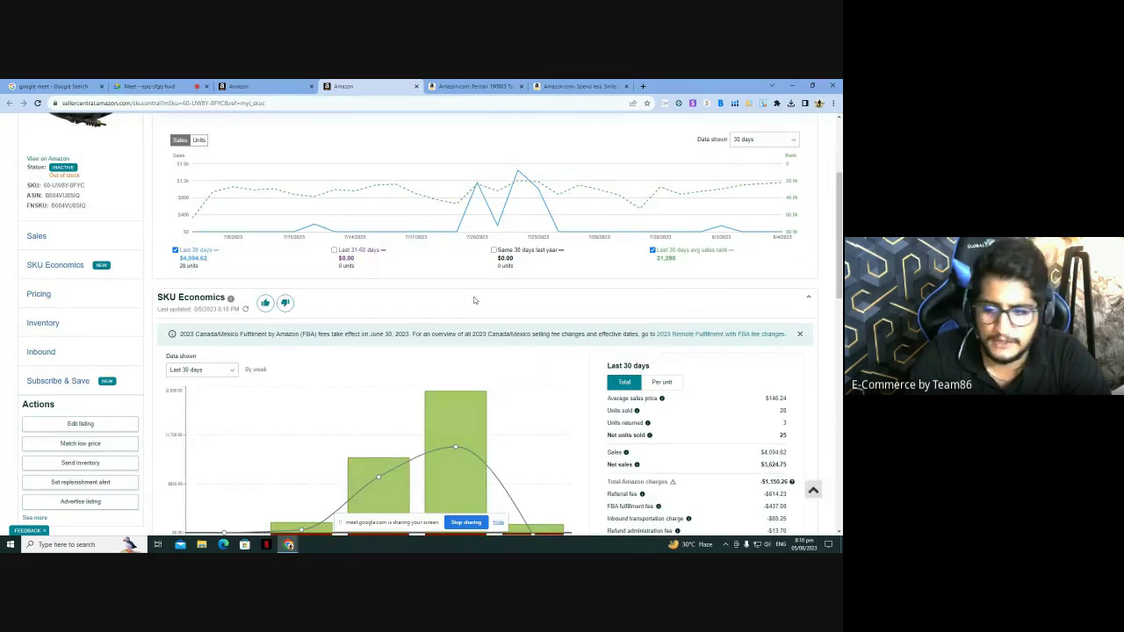
scroll(474, 296, "down", 3)
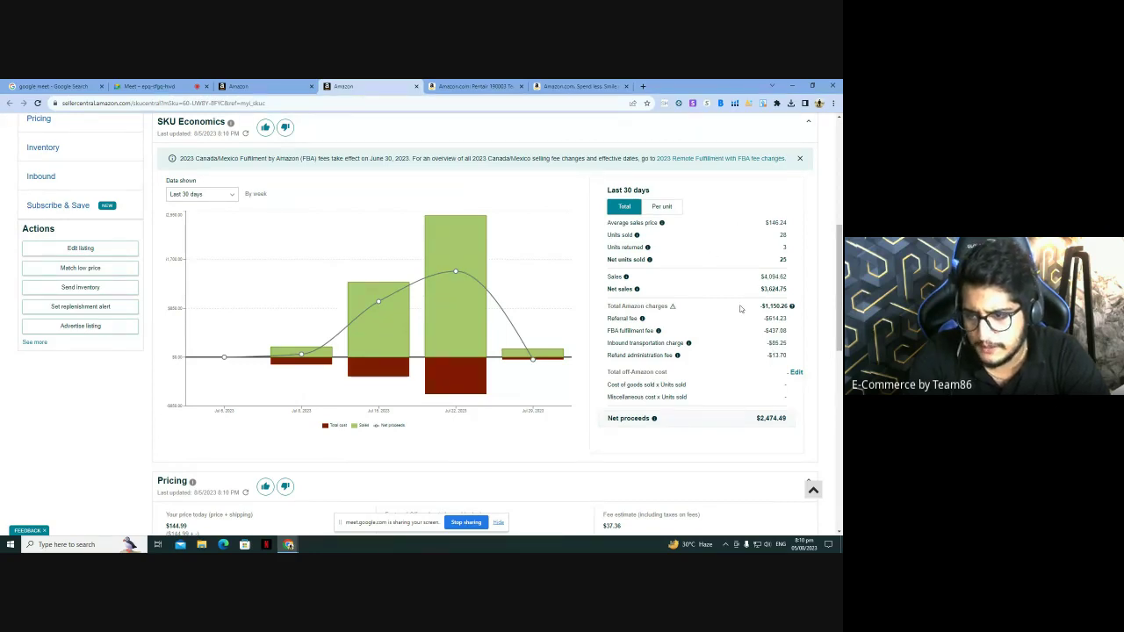
left_click_drag(765, 318, 788, 306)
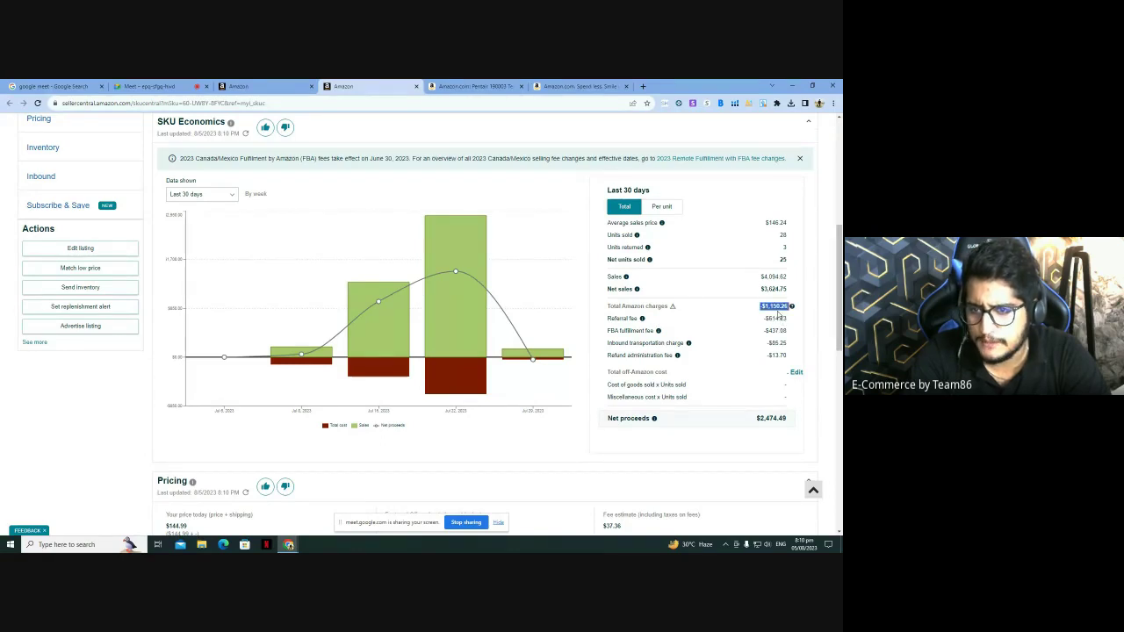
Step: Show SKU Economics per unit and examine the total Amazon charges, referral fee and FBA fulfillment fee
left_click(673, 208)
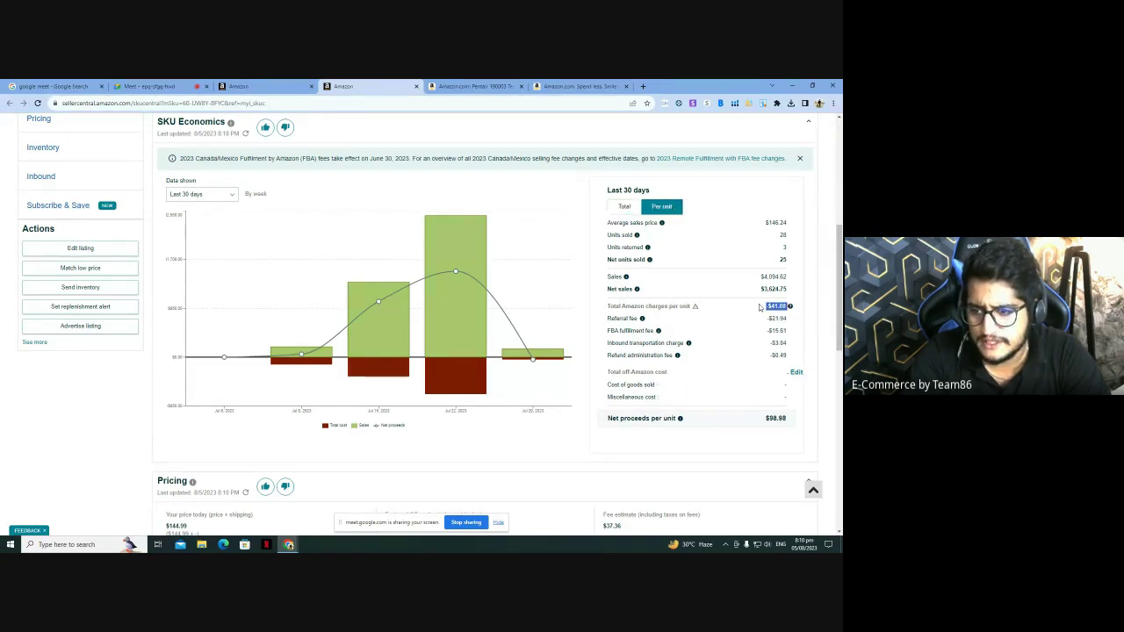
left_click(726, 319)
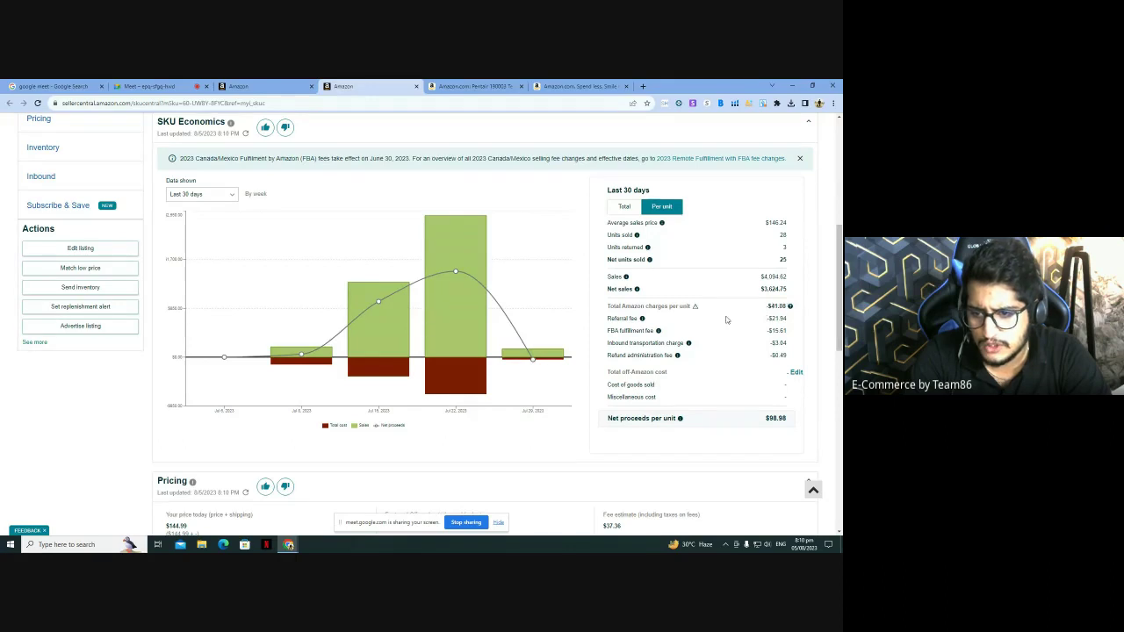
double_click(778, 318)
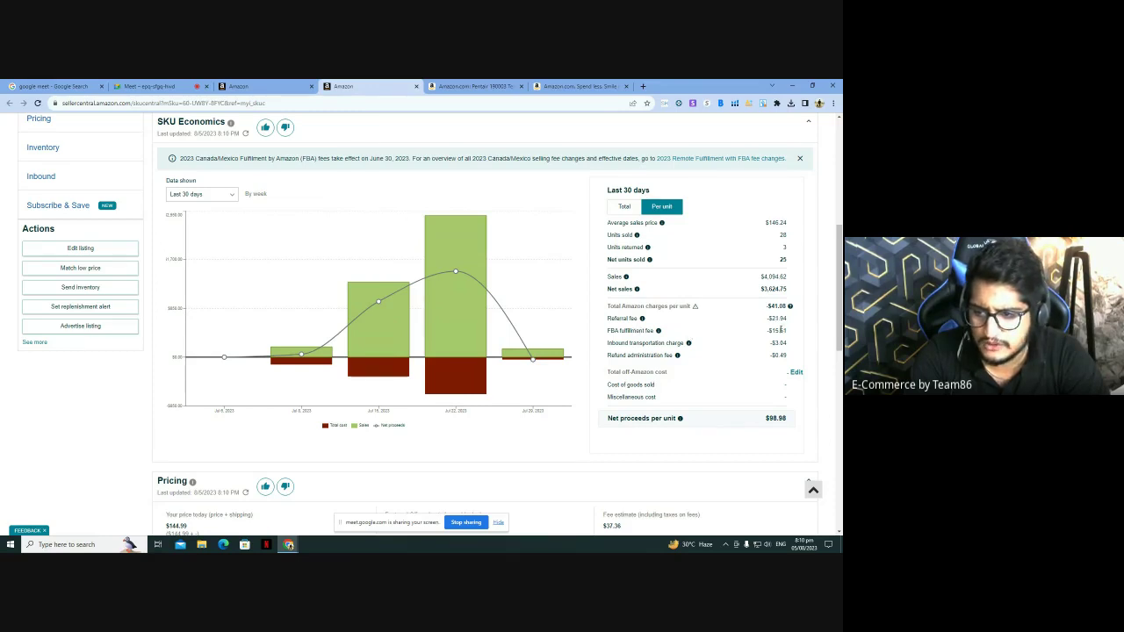
double_click(778, 332)
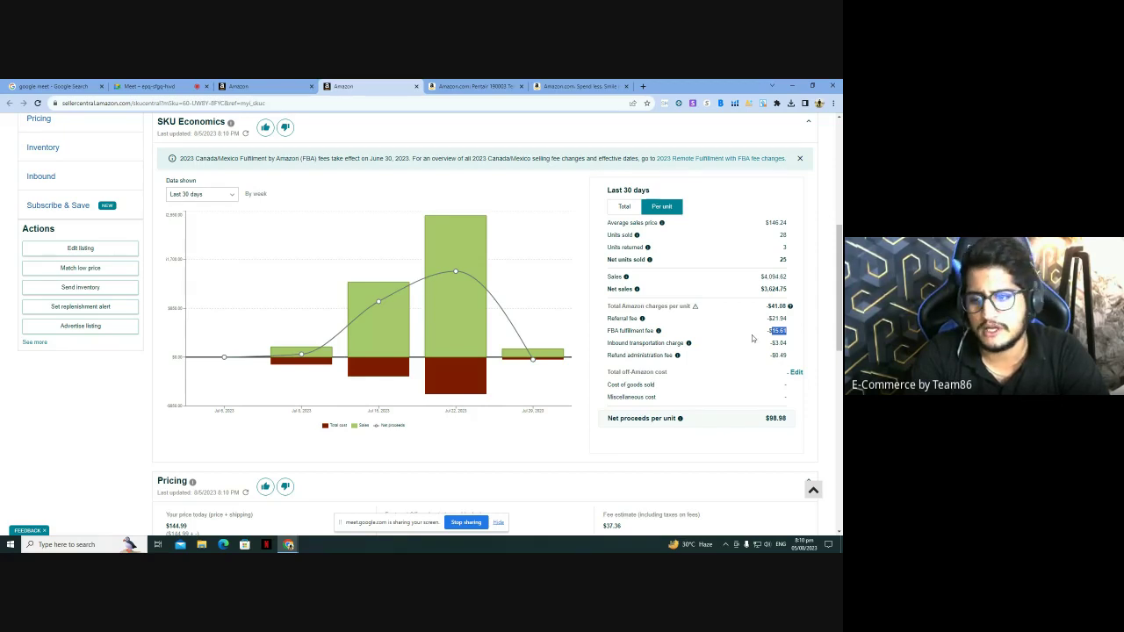
scroll(752, 291, "up", 2)
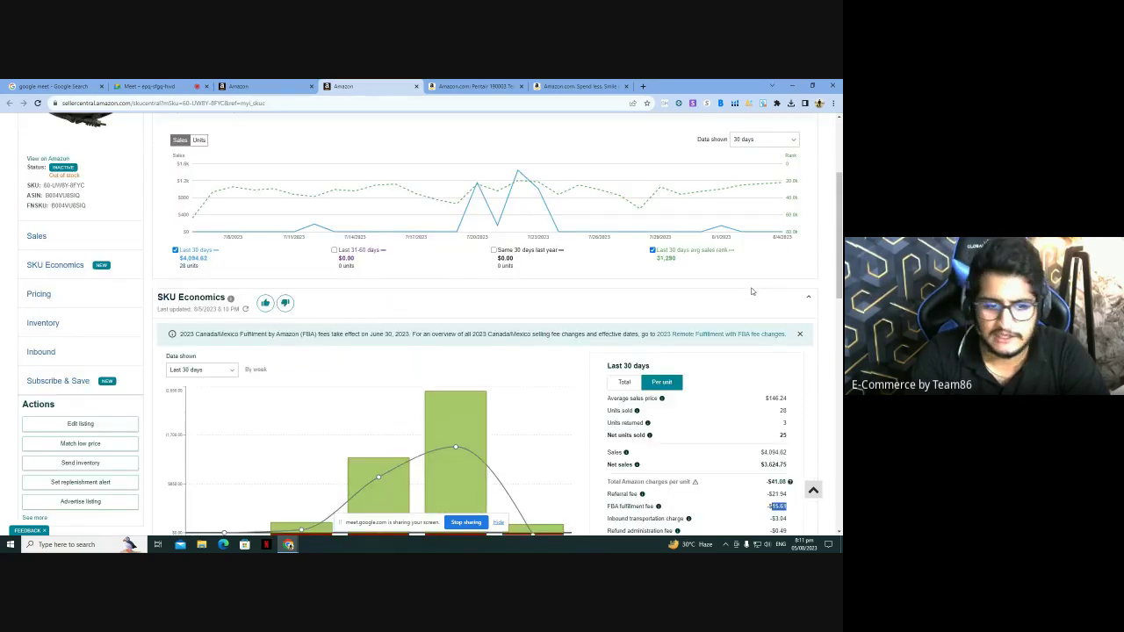
Step: Examine the clamp kit's Featured Offer percentage for the last 30 days and its inventory and restock details
scroll(751, 292, "down", 4)
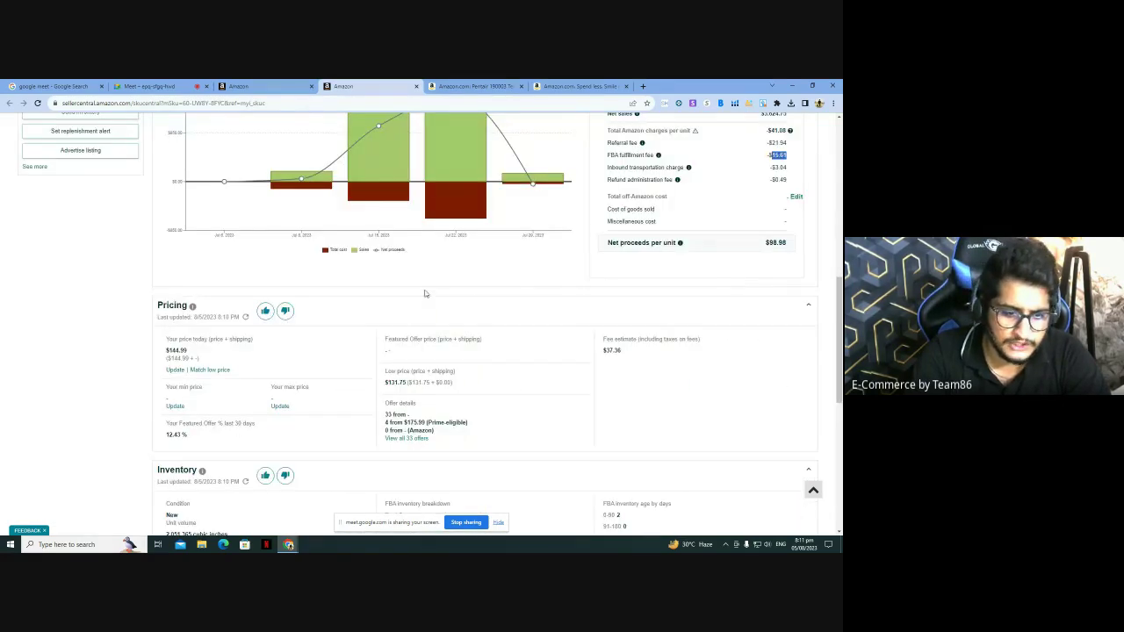
left_click(100, 357)
scroll(167, 292, "down", 2)
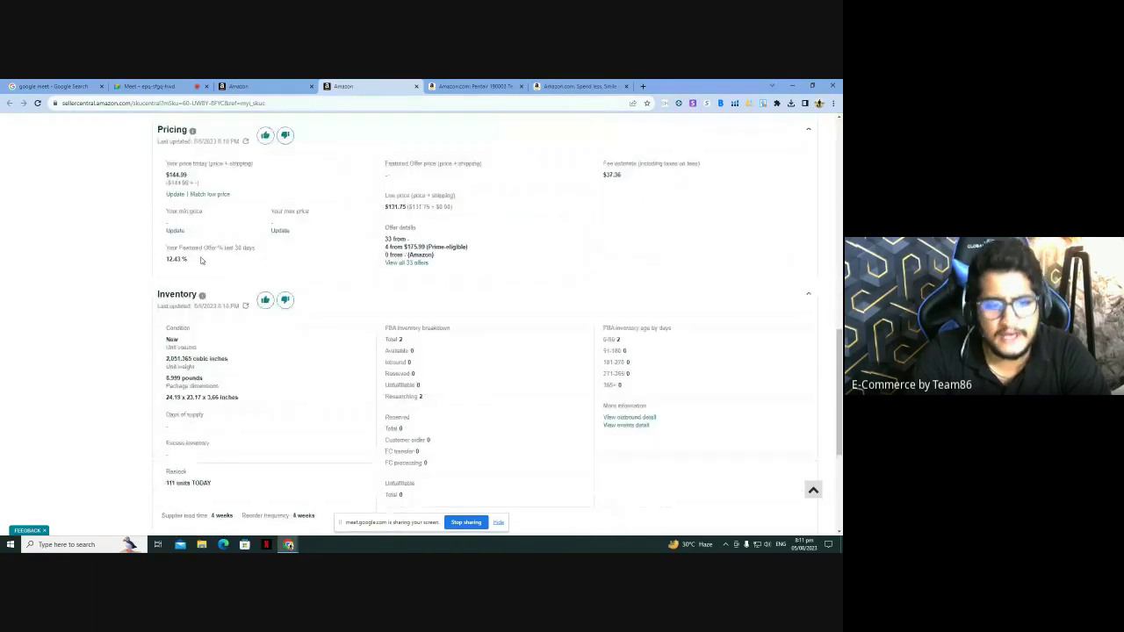
left_click_drag(230, 249, 175, 262)
left_click(219, 271)
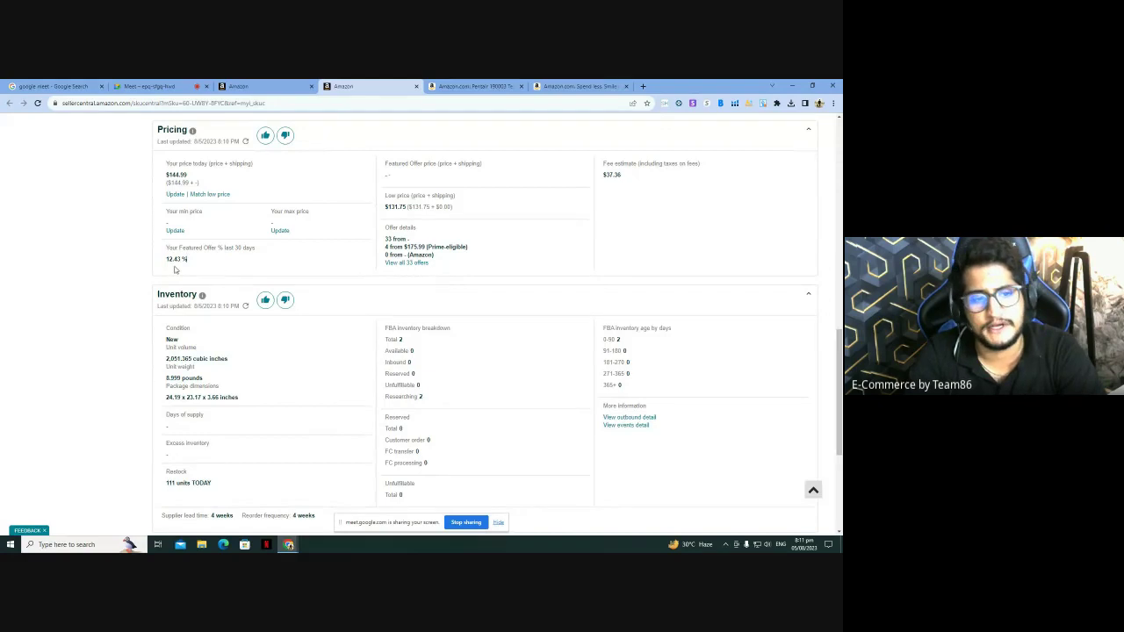
mouse_move(166, 261)
left_mouse_down()
mouse_move(198, 263)
mouse_move(188, 263)
left_mouse_up()
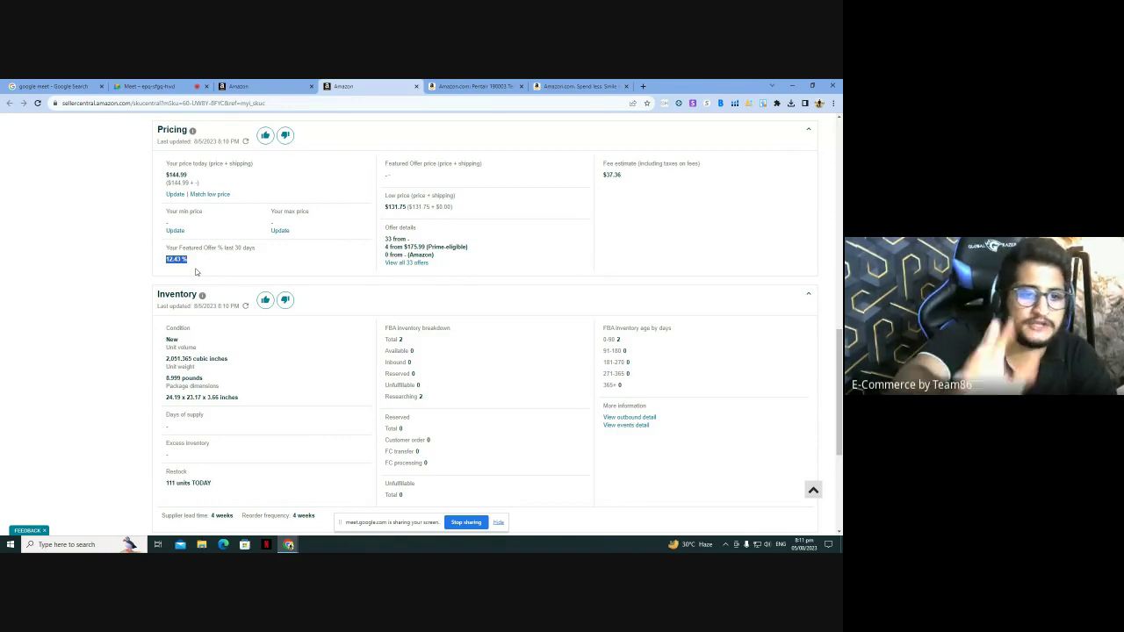
left_click(128, 270)
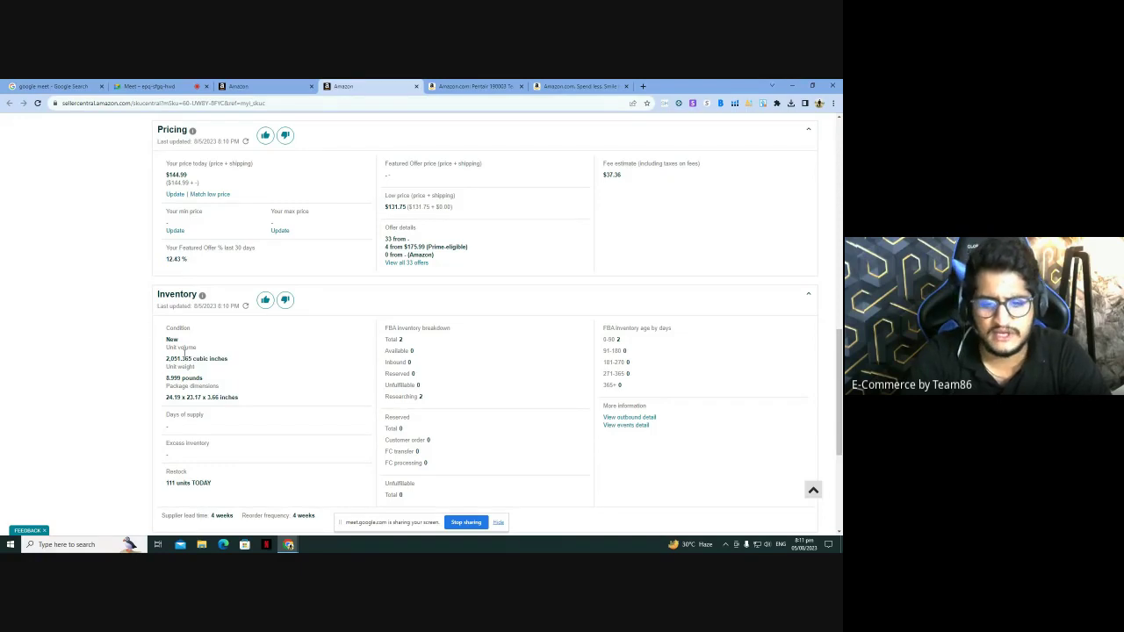
scroll(264, 395, "down", 4)
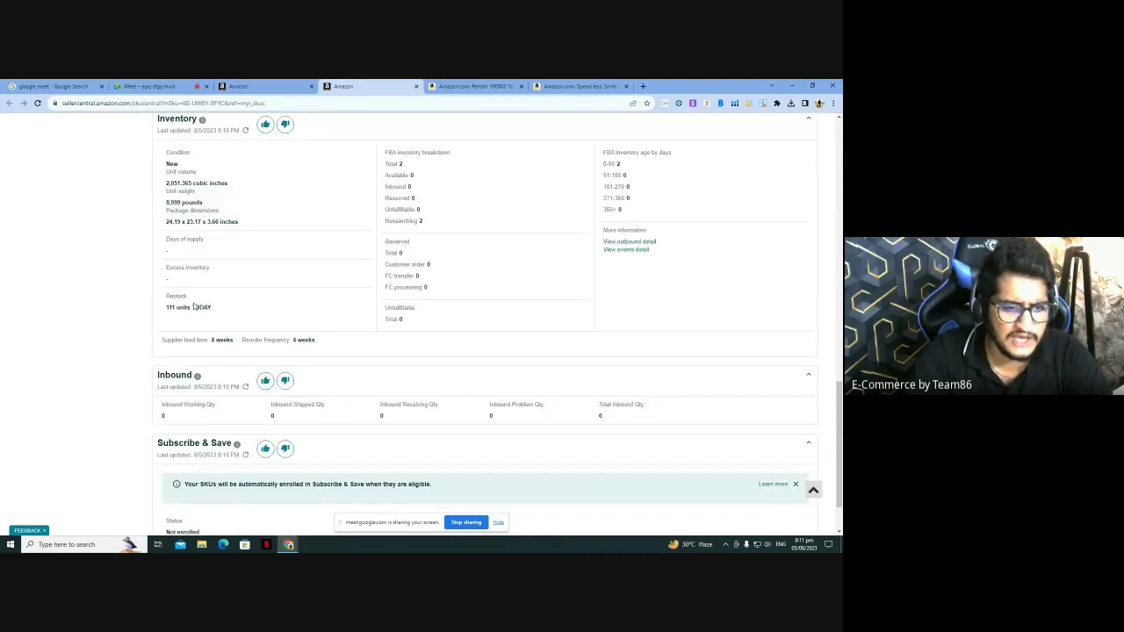
Step: Examine the clamp kit's restock recommendation, Inbound and Subscribe & Save details, and close its SKU page to return to Manage Inventory
left_click_drag(165, 323, 209, 309)
left_click(162, 315)
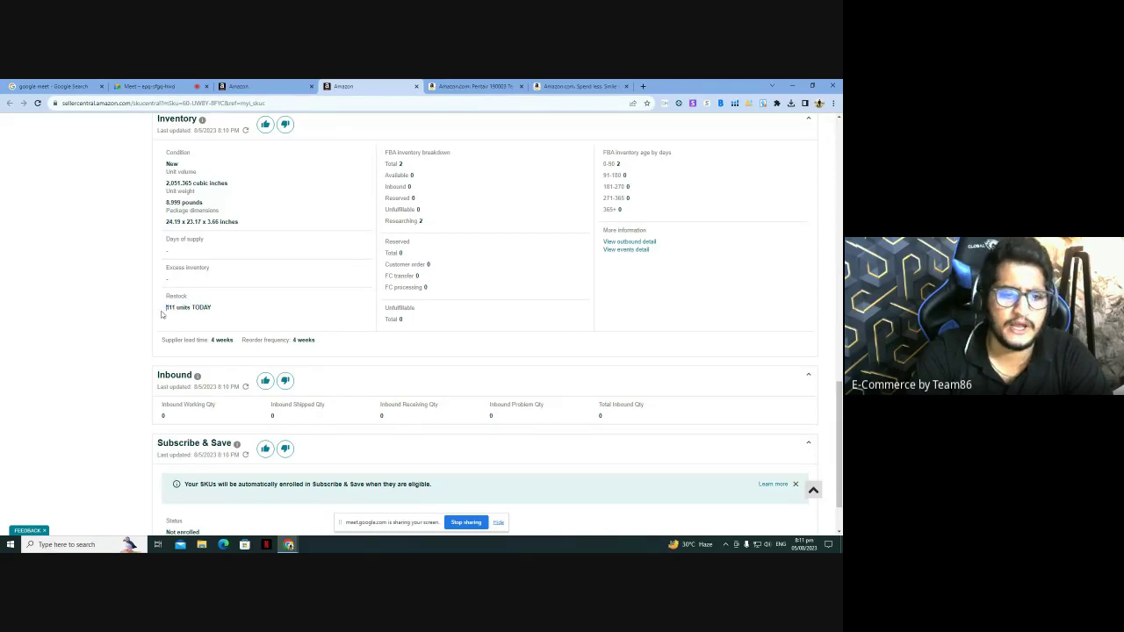
scroll(129, 308, "down", 1)
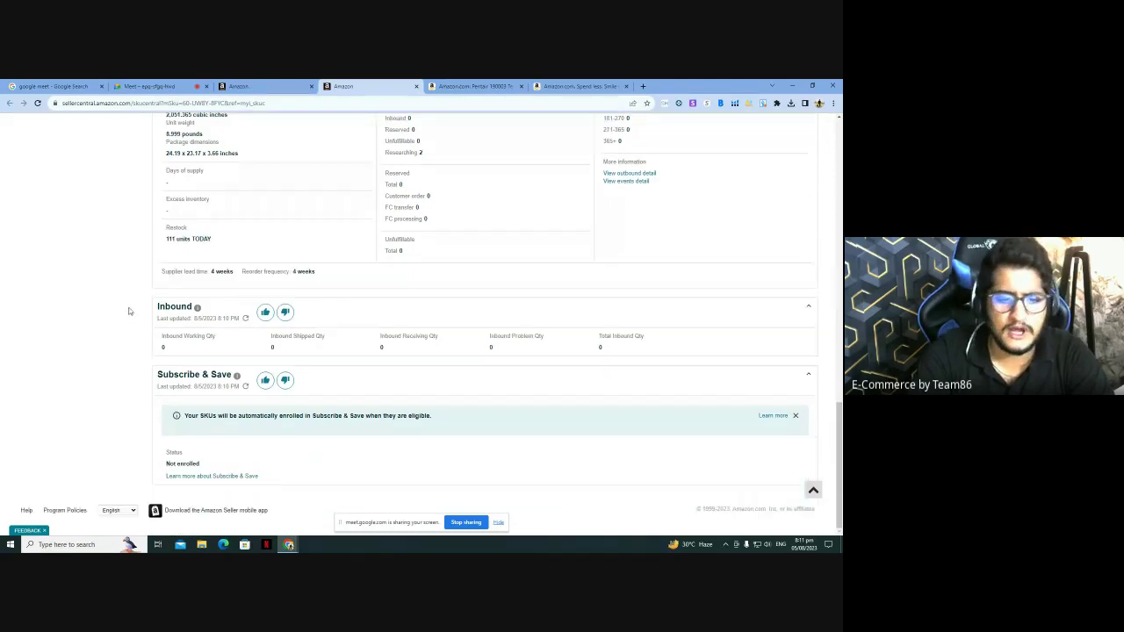
scroll(123, 307, "up", 15)
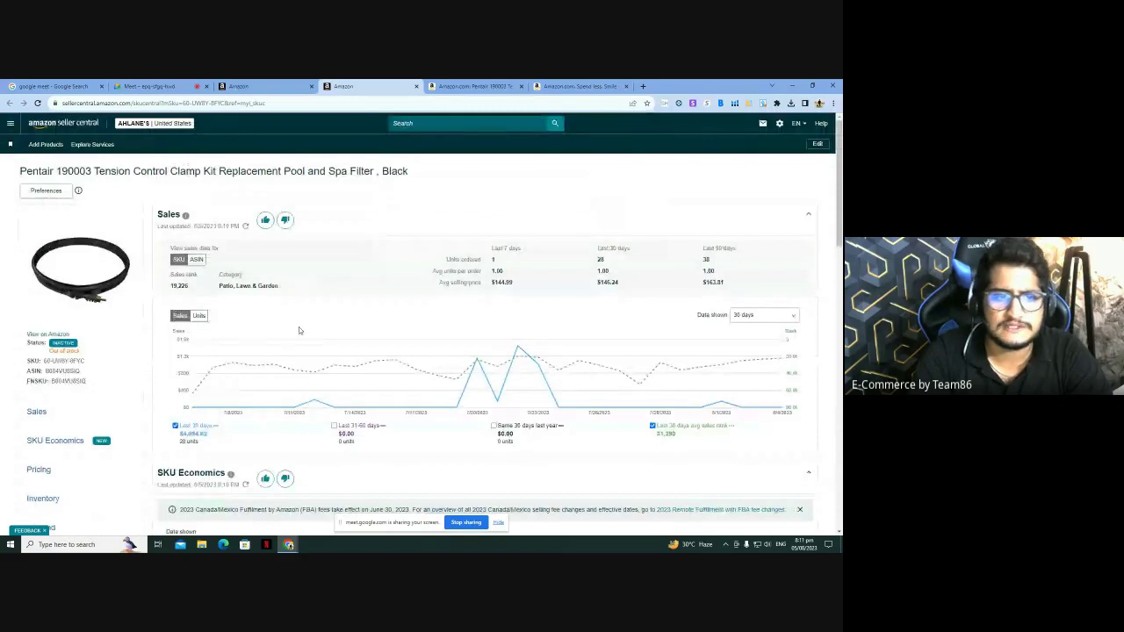
left_click(266, 86)
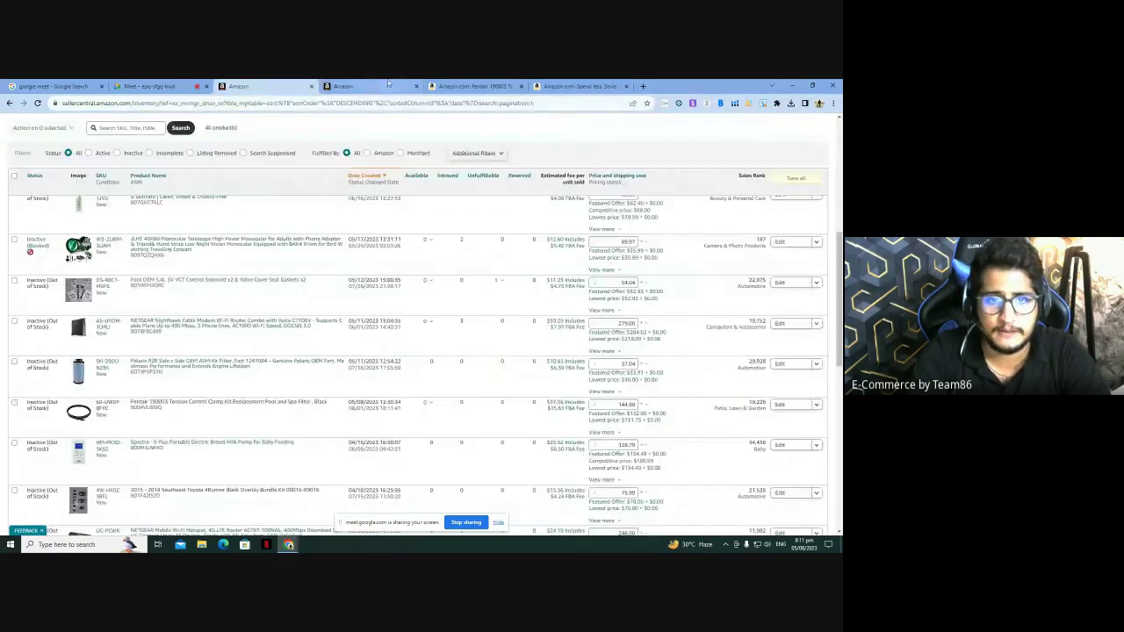
left_click(362, 86)
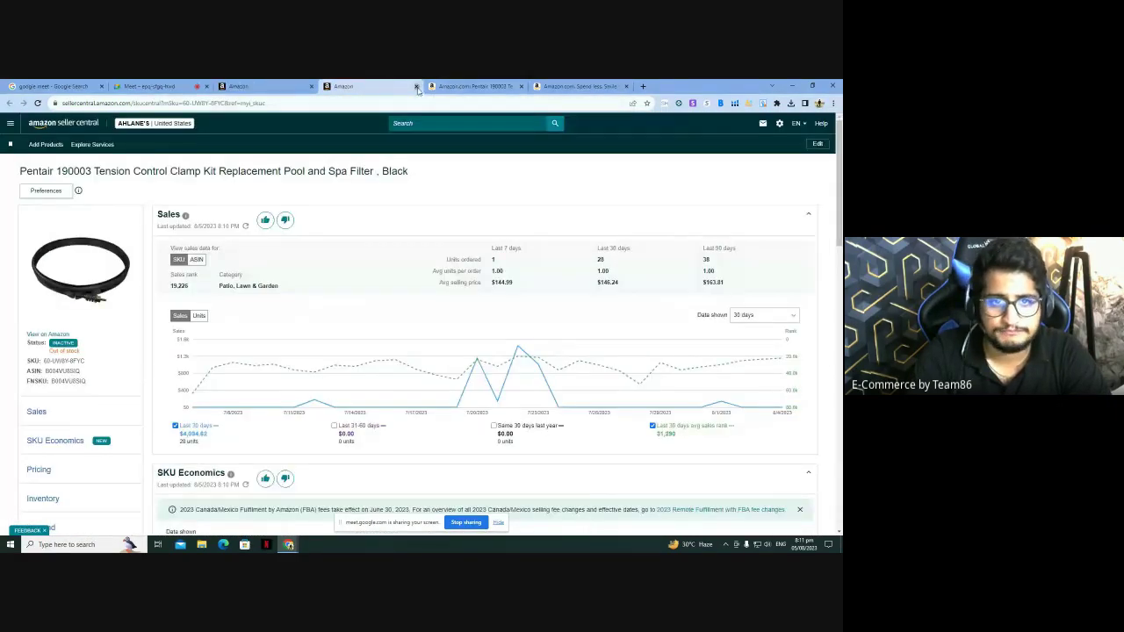
left_click(416, 86)
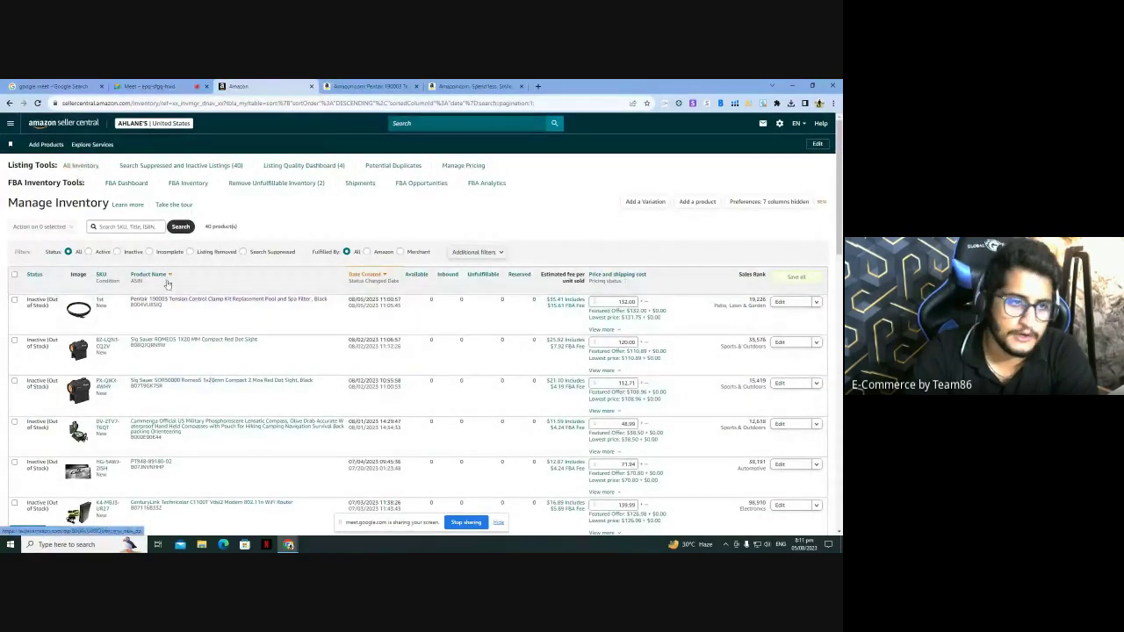
Step: Open Search Suppressed and Inactive Listings in a separate tab, look through the out-of-stock products, and close it
right_click(218, 167)
left_click(218, 170)
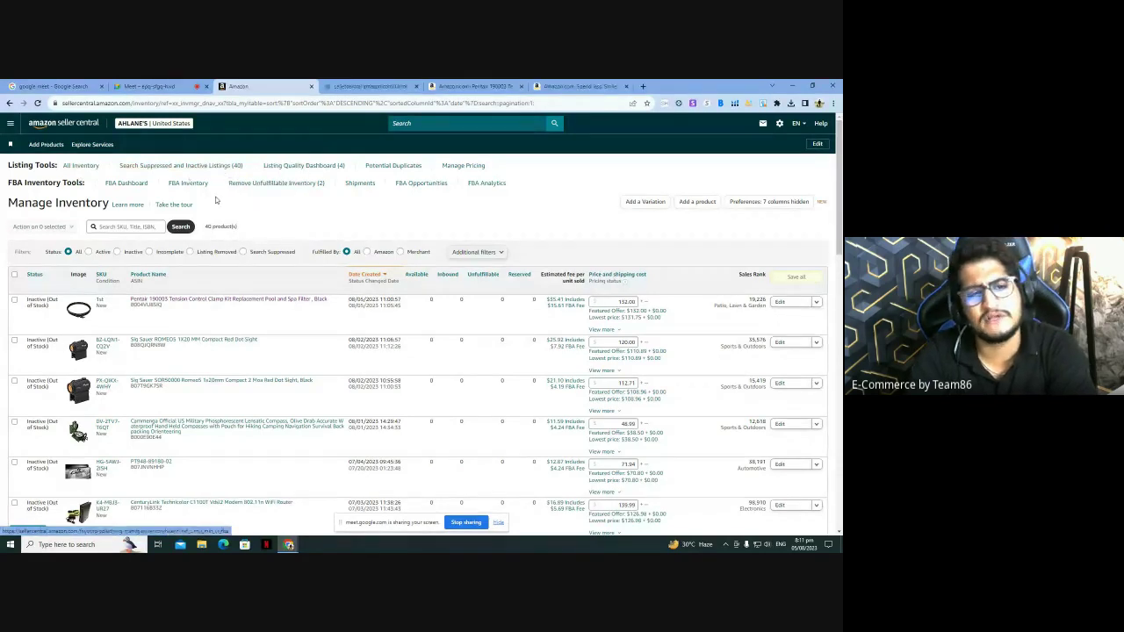
left_click(360, 85)
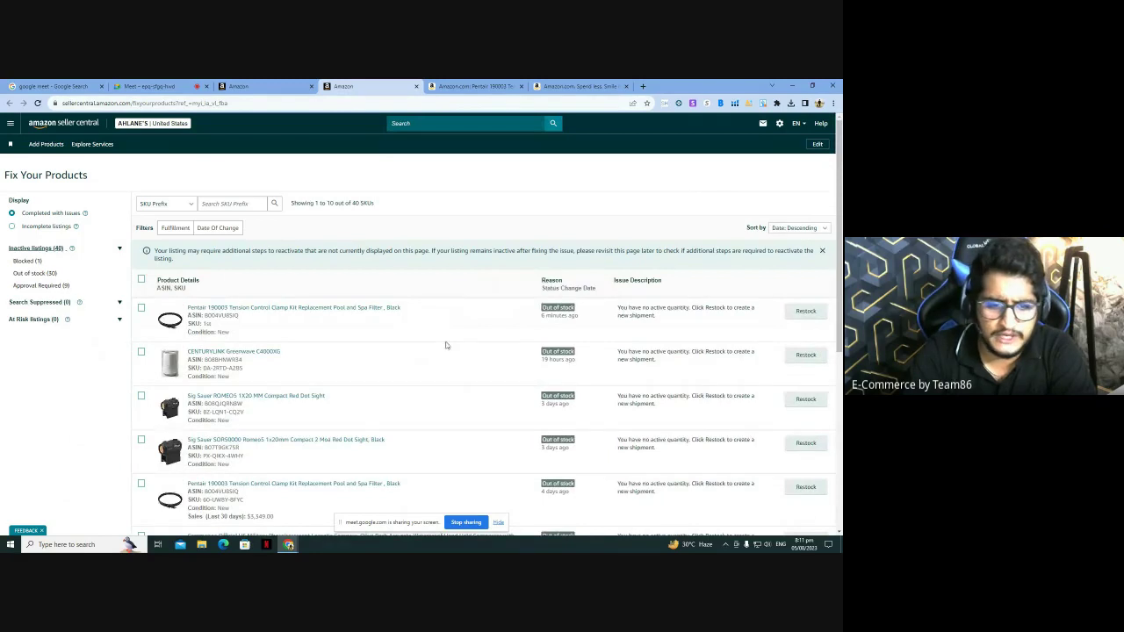
scroll(795, 316, "down", 10)
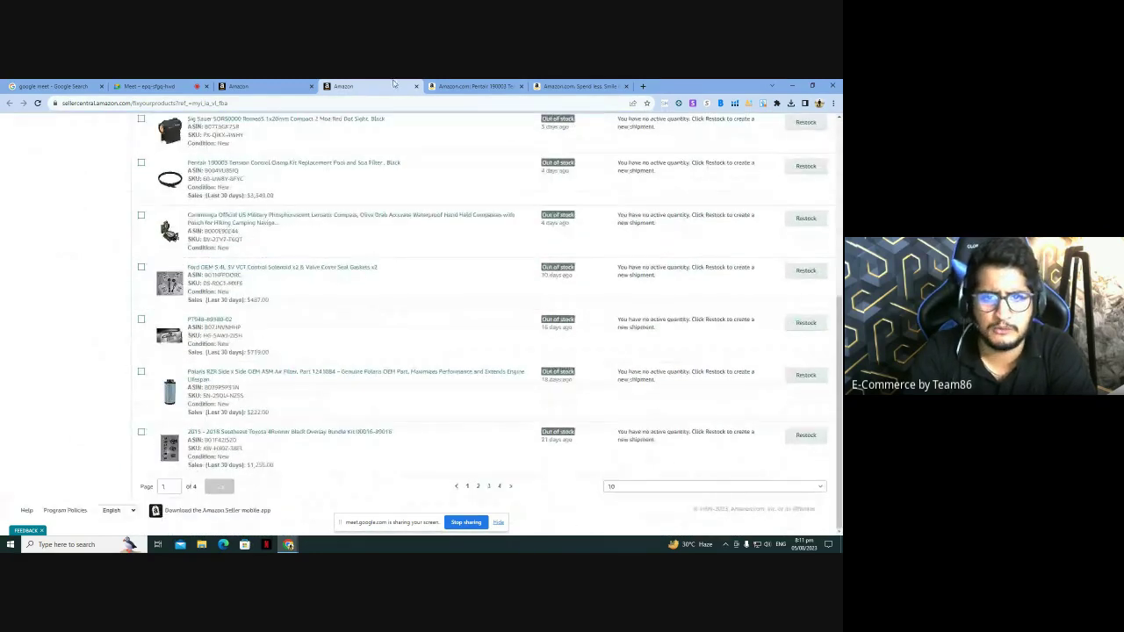
left_click(416, 86)
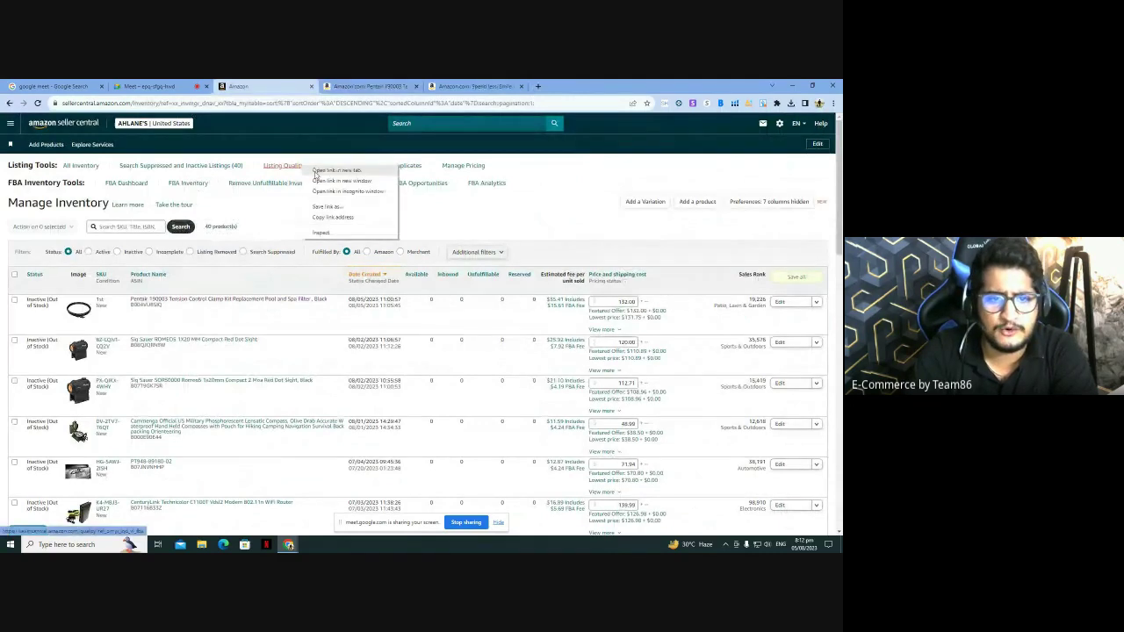
Step: Open the Listing Quality Dashboard in a separate tab and examine the recommended improvements for each product
left_click(347, 182)
left_click(353, 82)
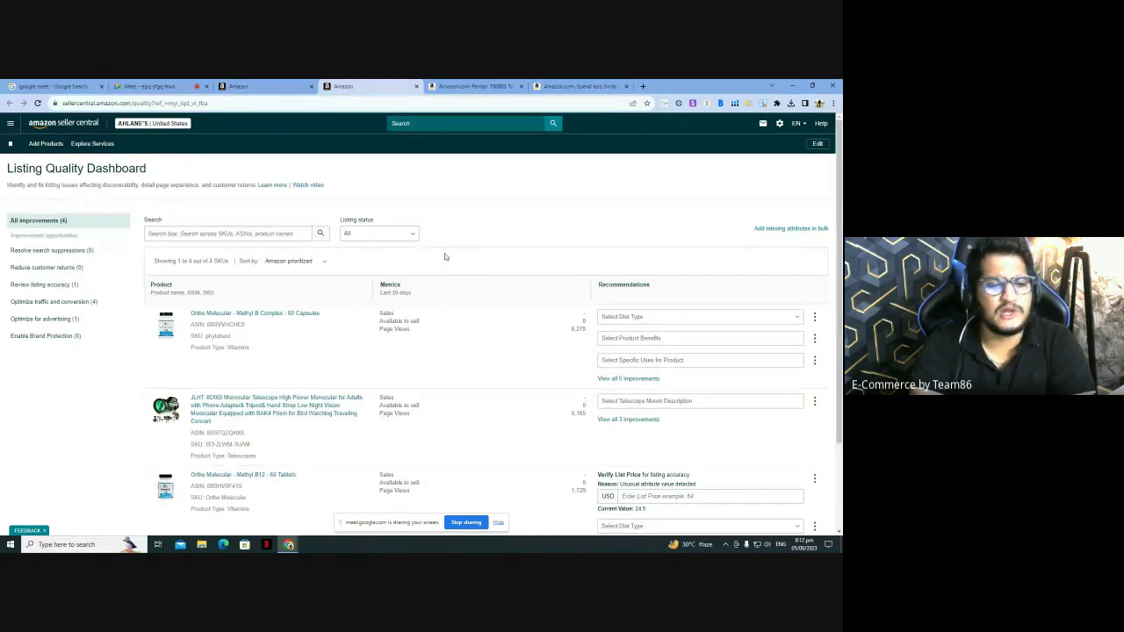
scroll(441, 258, "down", 3)
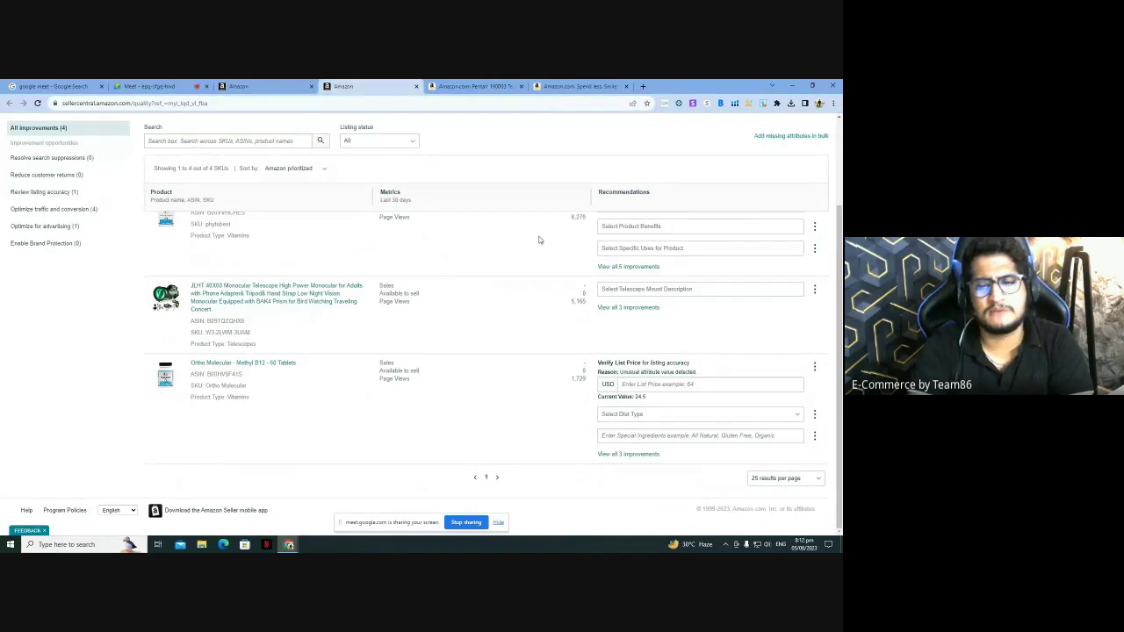
Step: Check the Telescope Mount Description options for the JLHT 40X60 monocular without choosing one, and close the Listing Quality Dashboard
left_click(620, 289)
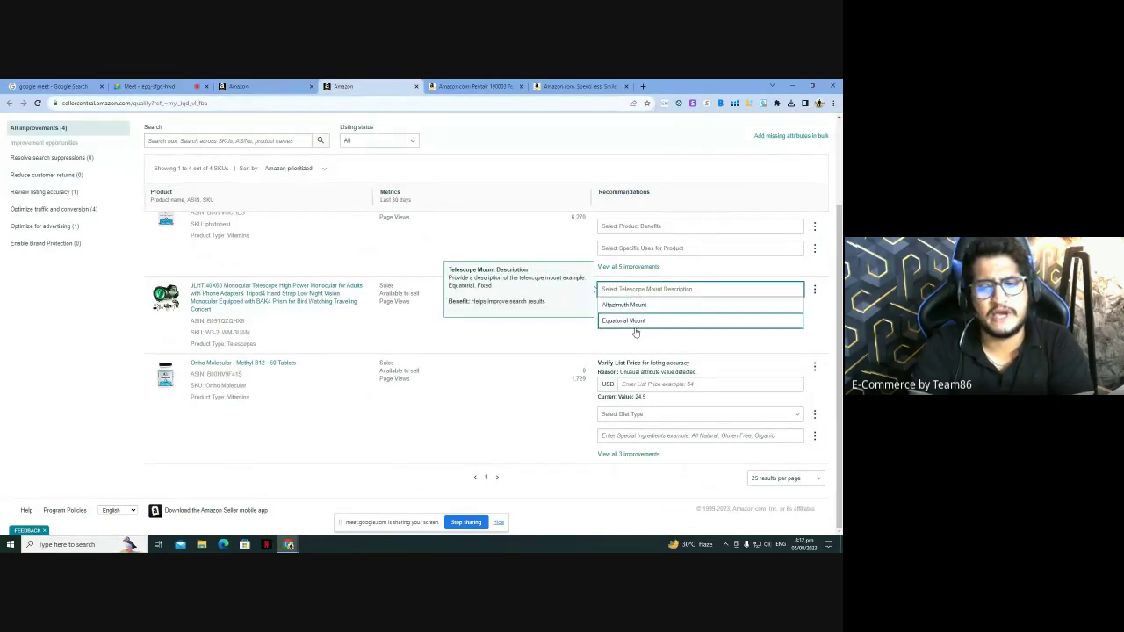
left_click(543, 338)
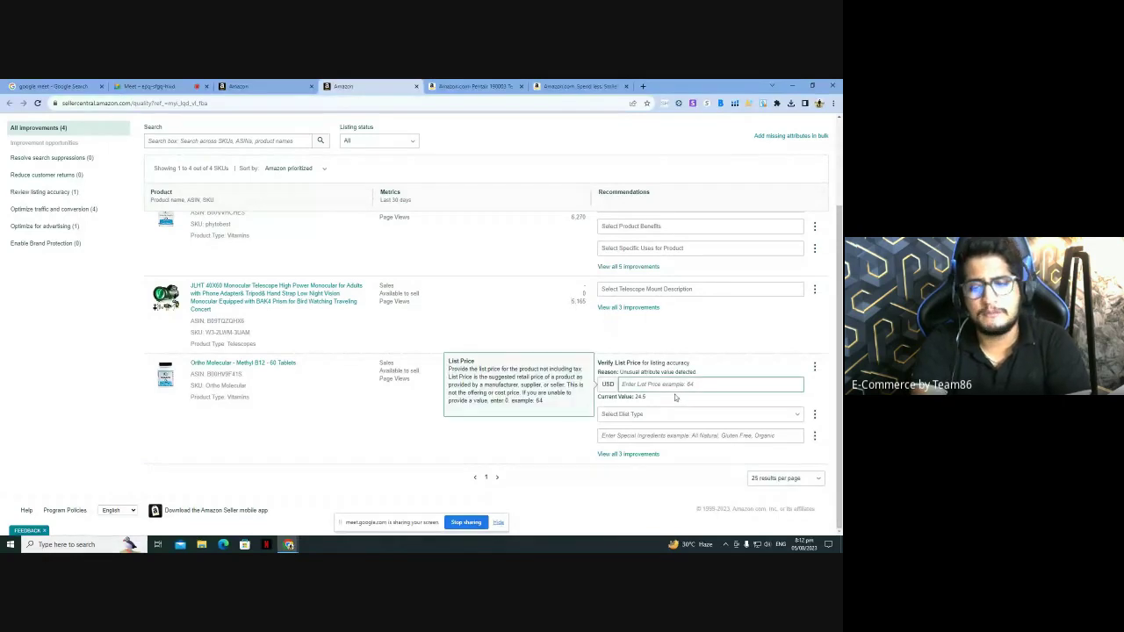
scroll(668, 387, "up", 2)
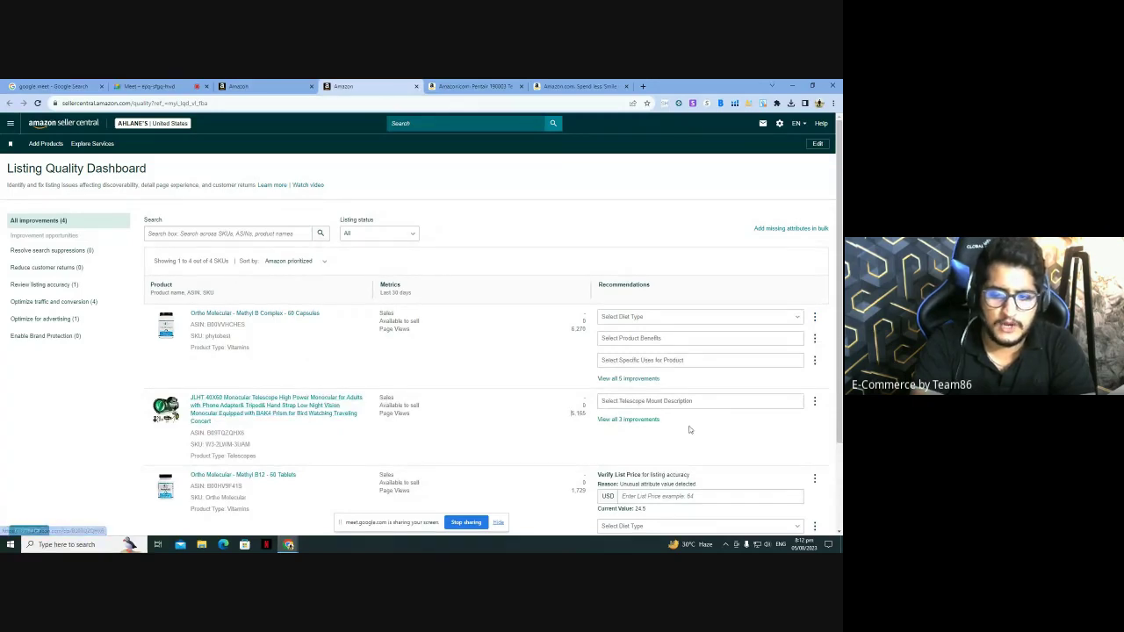
left_click(705, 402)
left_click(523, 385)
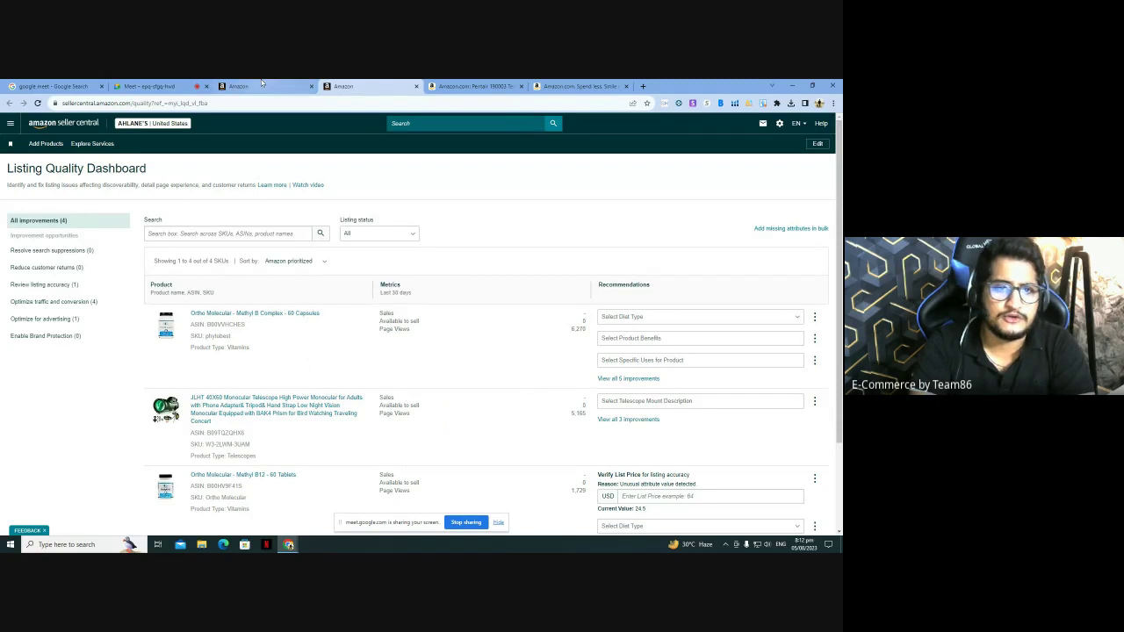
left_click(415, 86)
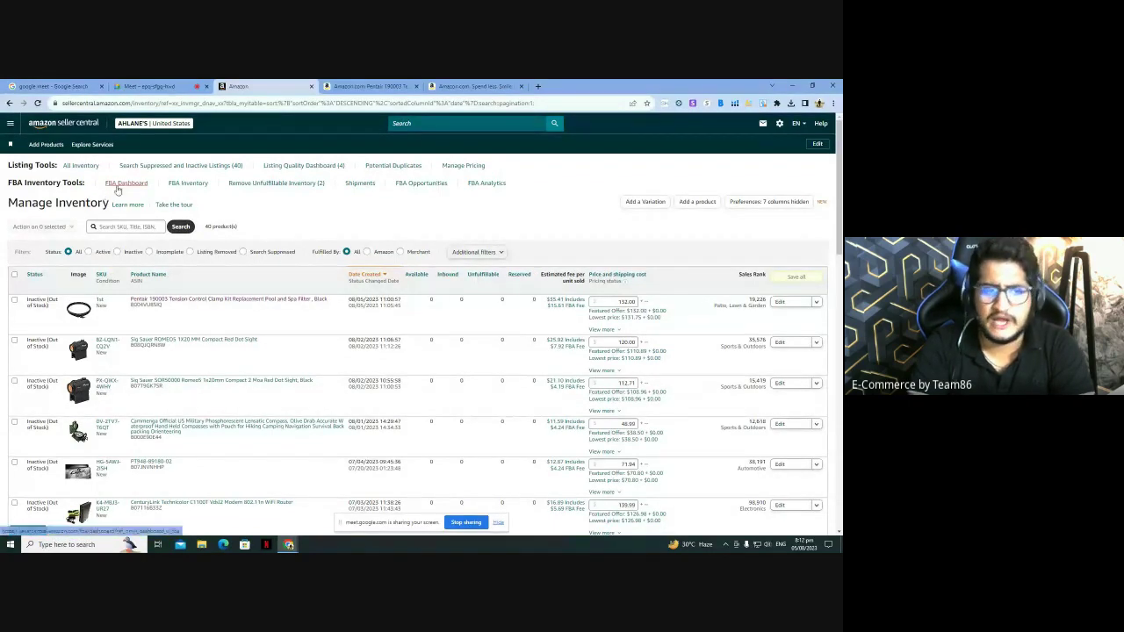
Step: Open Remove Unfulfillable Inventory in a separate tab and examine the customer-damaged units of the Toyota light kit and Ford solenoid set
right_click(258, 190)
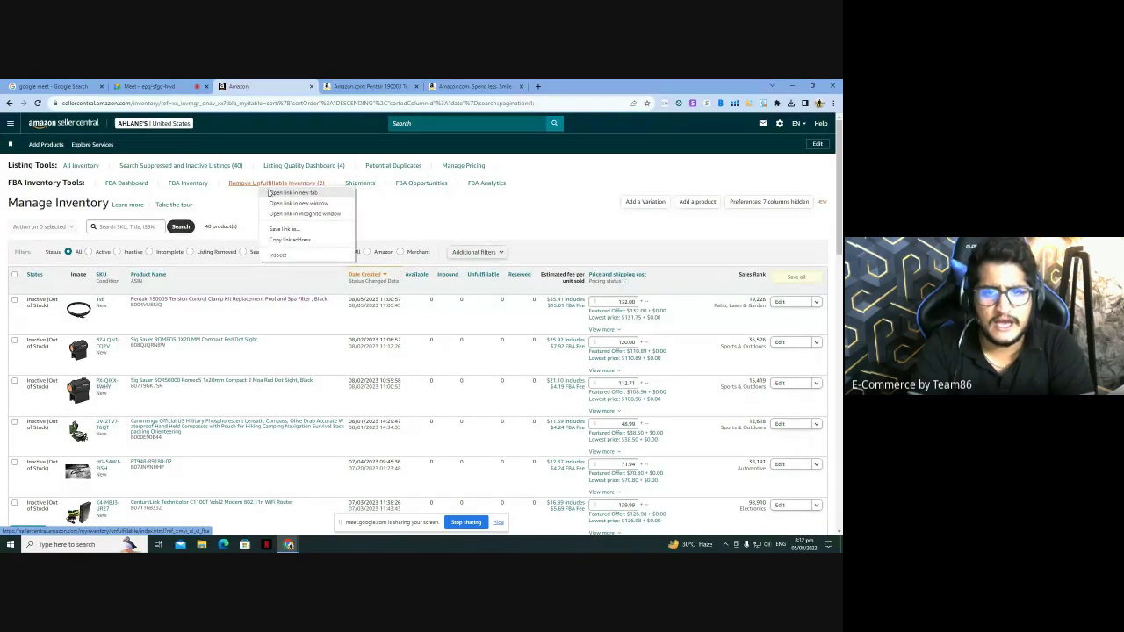
left_click(268, 194)
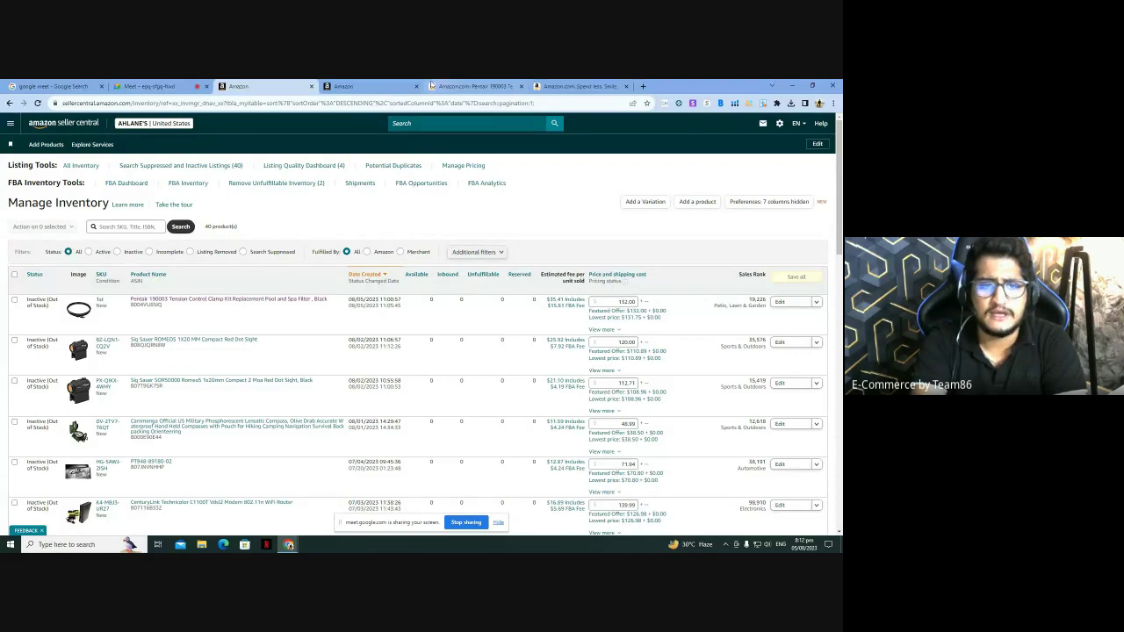
left_click(368, 86)
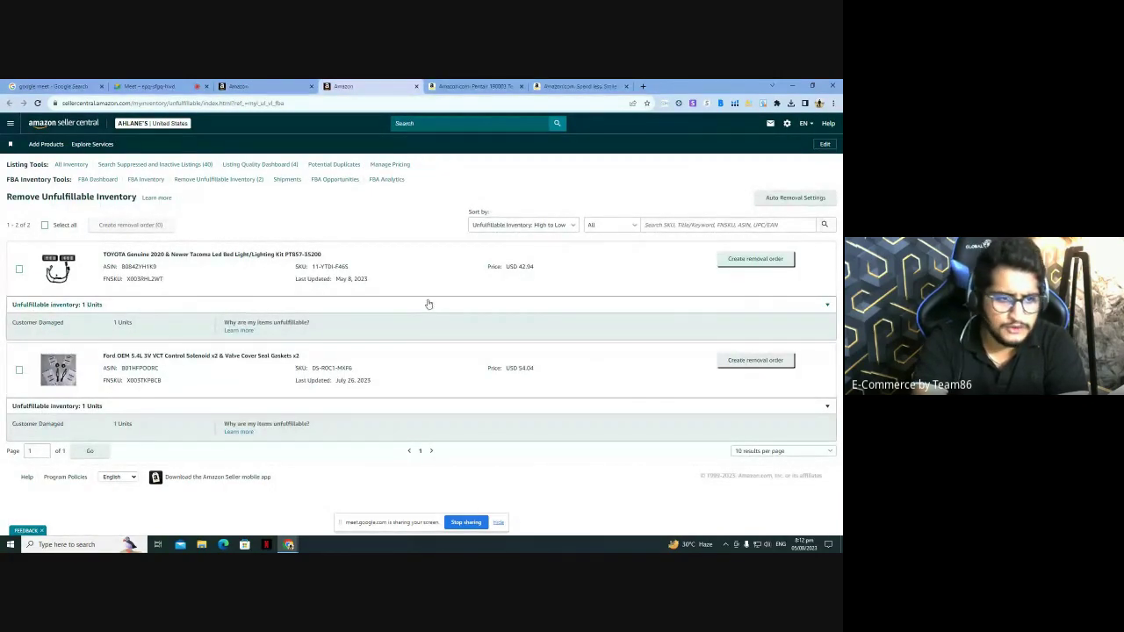
left_click_drag(116, 331, 136, 338)
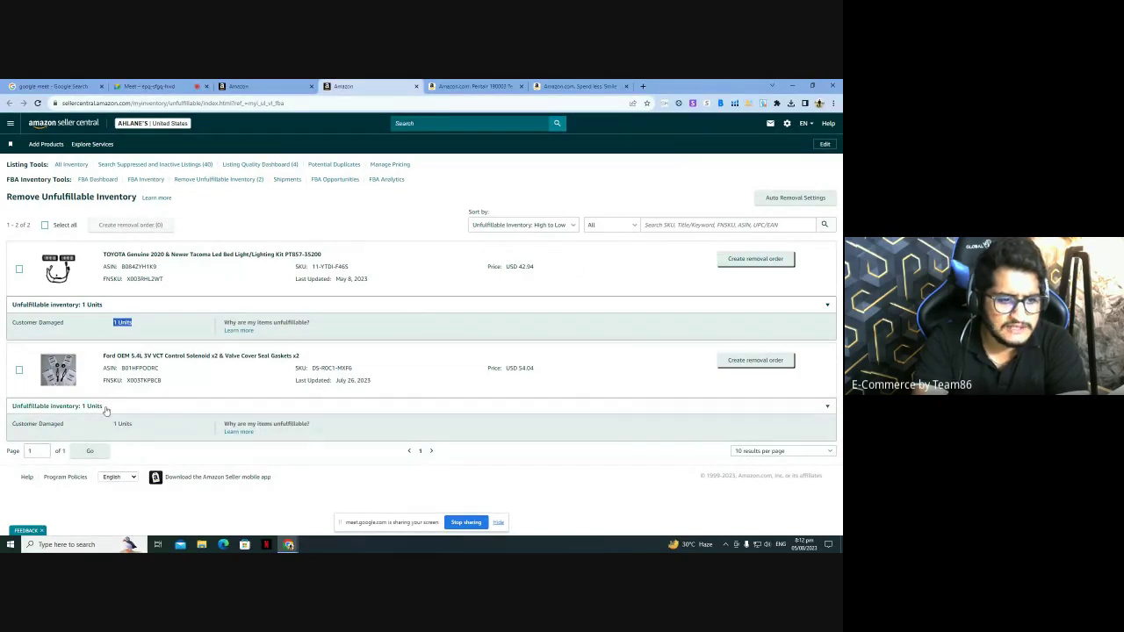
left_click_drag(113, 424, 140, 443)
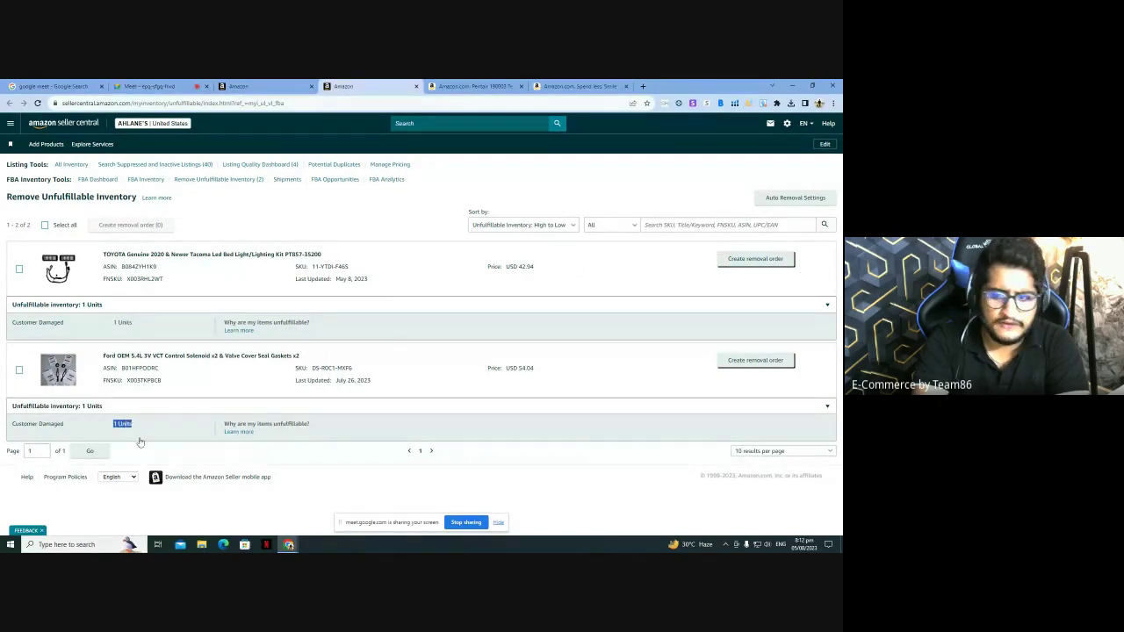
Step: Start a removal order for the Toyota Tacoma LED bed light kit and bring its removal method and return address into view
left_click(754, 259)
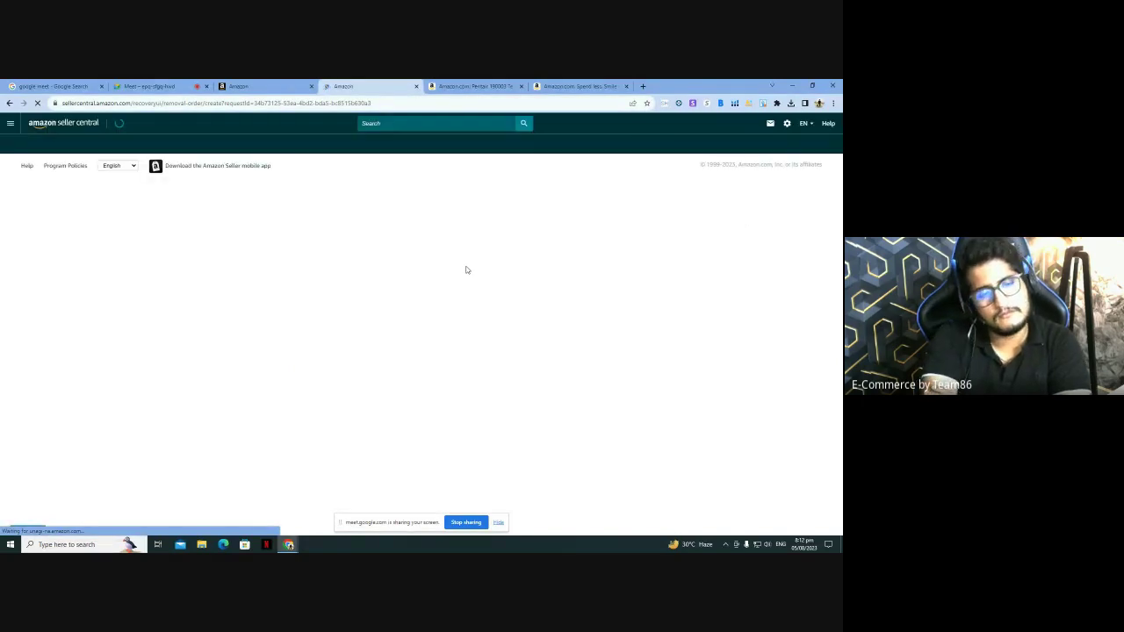
scroll(478, 267, "down", 1)
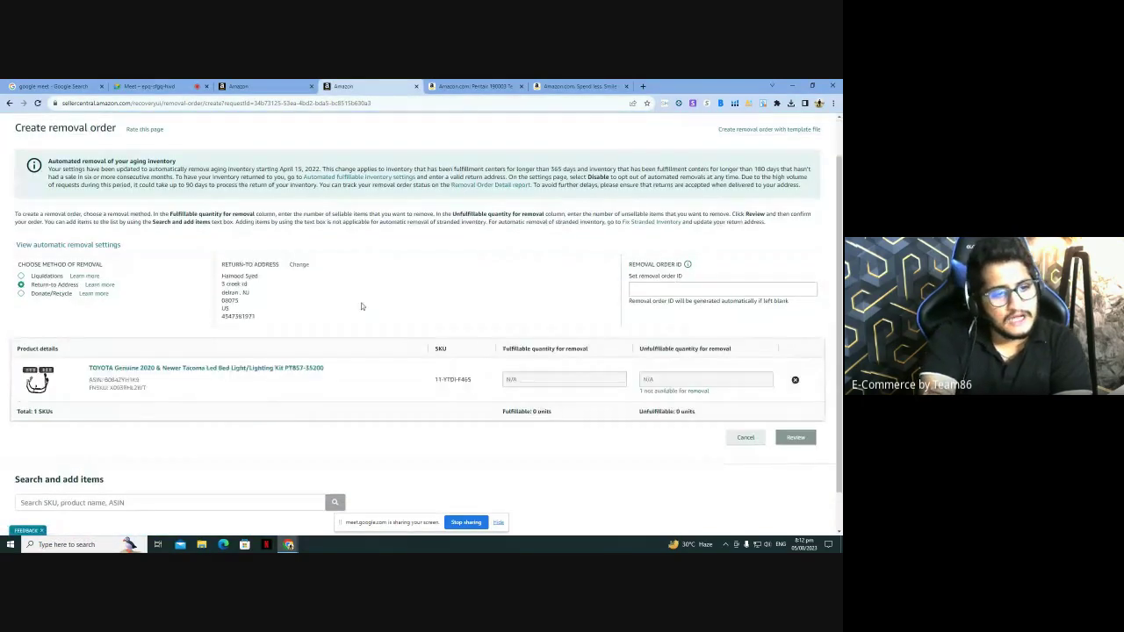
Step: Review the FBA Liquidations help article on net recovery value and processing fees, and close it
left_click(91, 275)
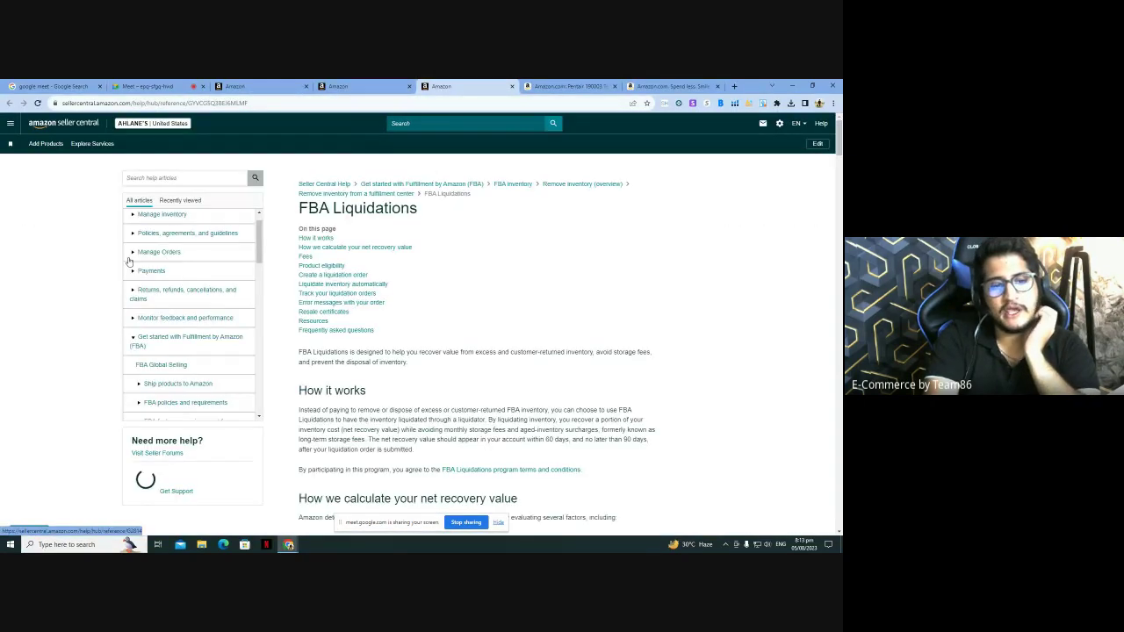
scroll(619, 303, "down", 8)
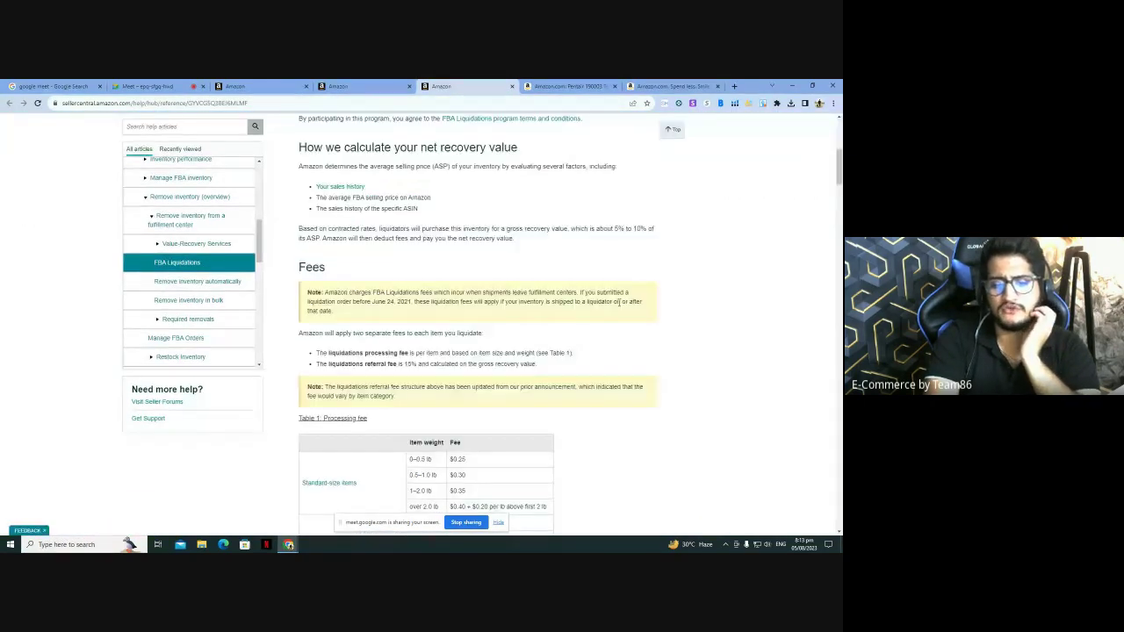
scroll(619, 303, "down", 4)
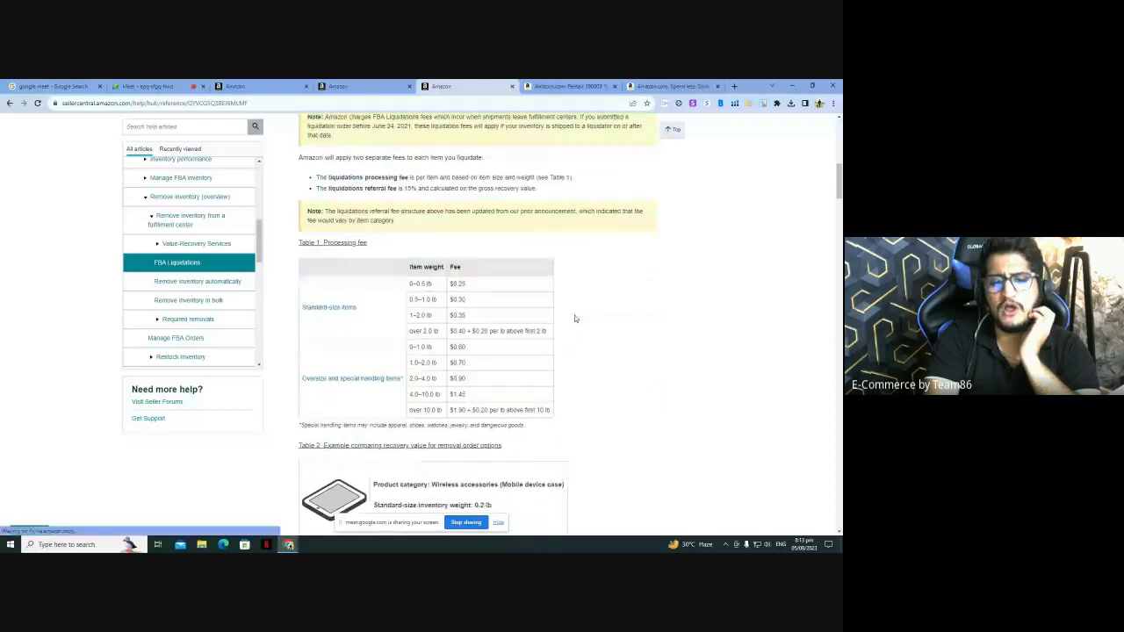
left_click(512, 86)
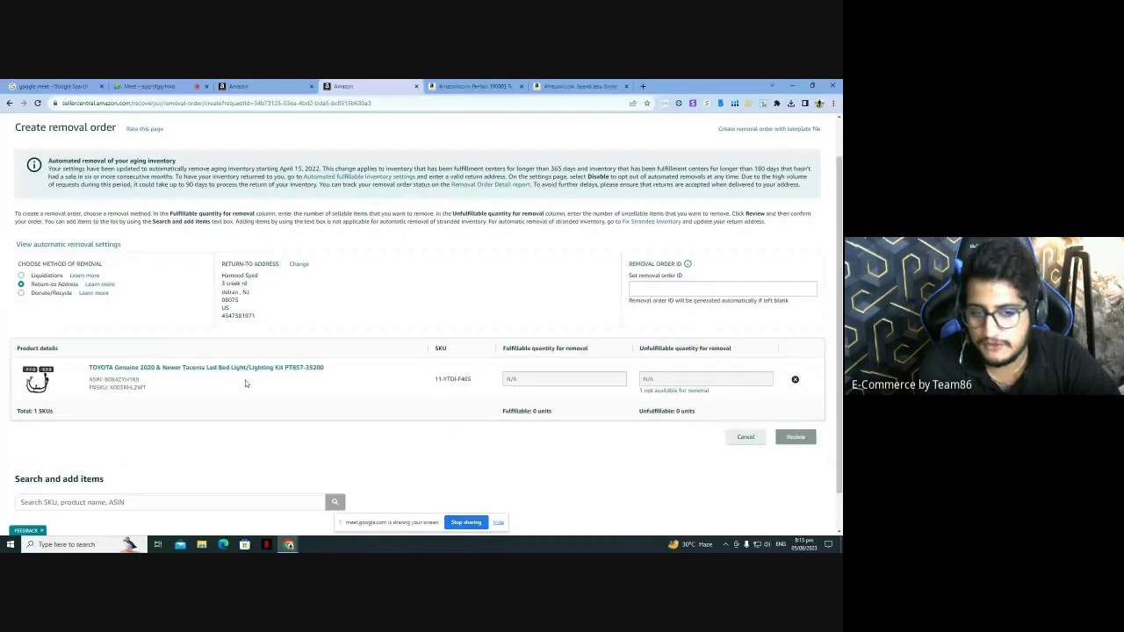
Step: Compare the Liquidations, Return-to-Address and Donate/Recycle removal methods, finish on Liquidations, and leave the removal order ID blank
left_click(46, 277)
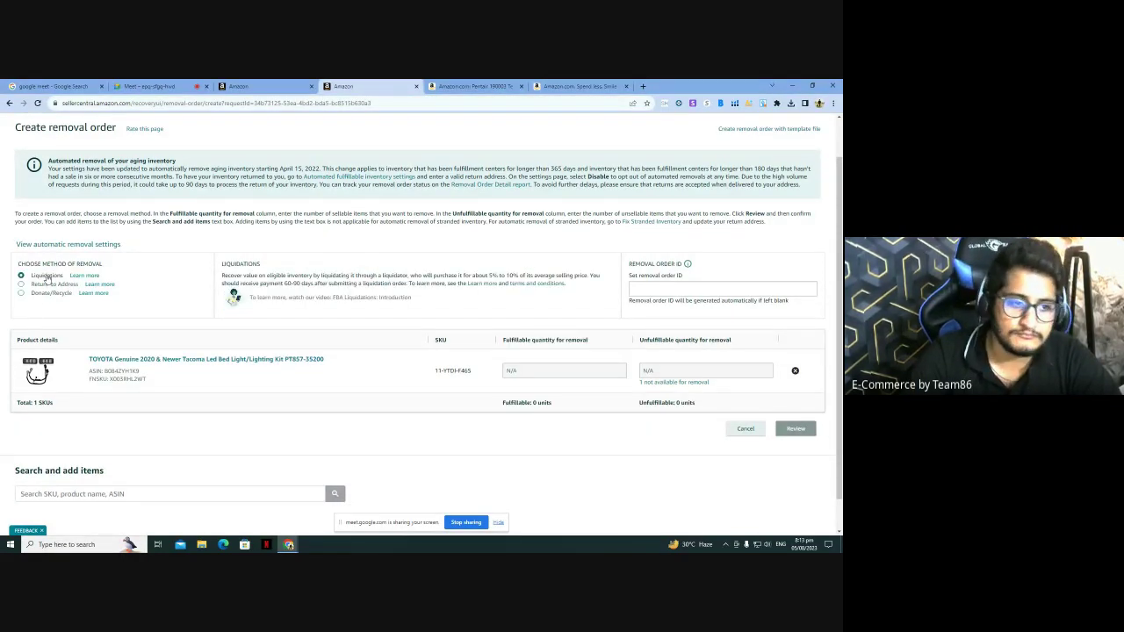
left_click(53, 285)
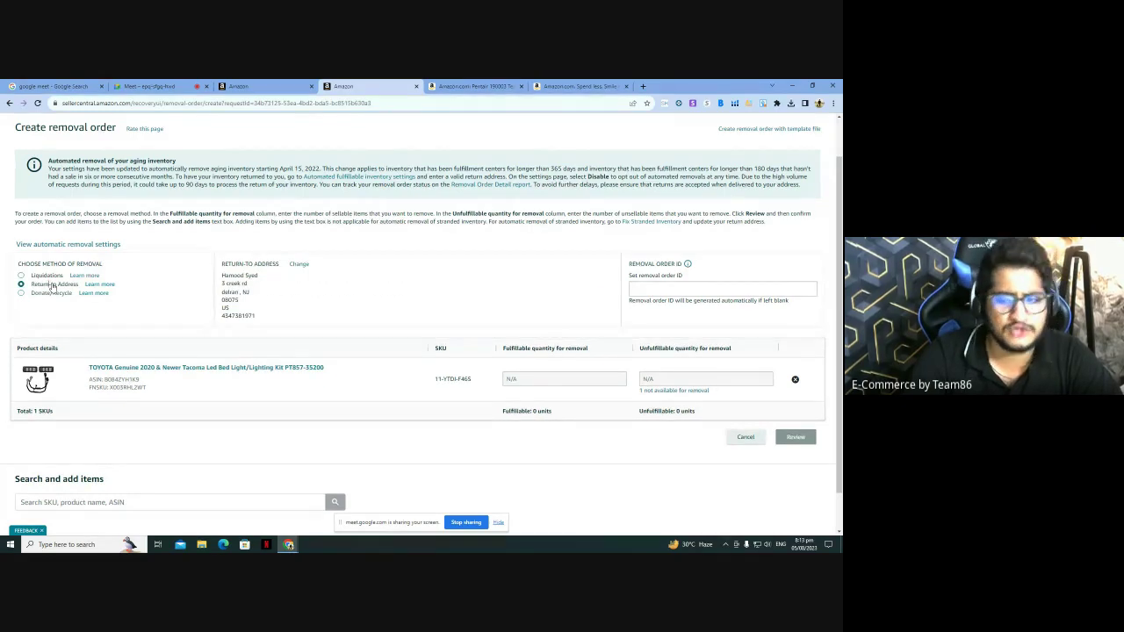
left_click(53, 294)
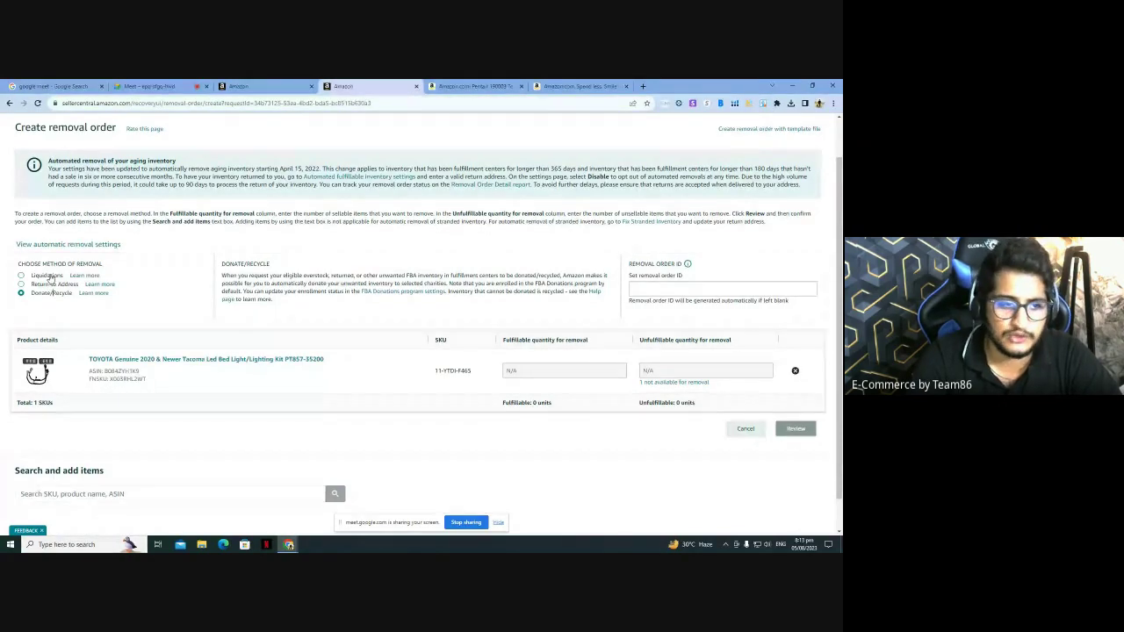
left_click(50, 277)
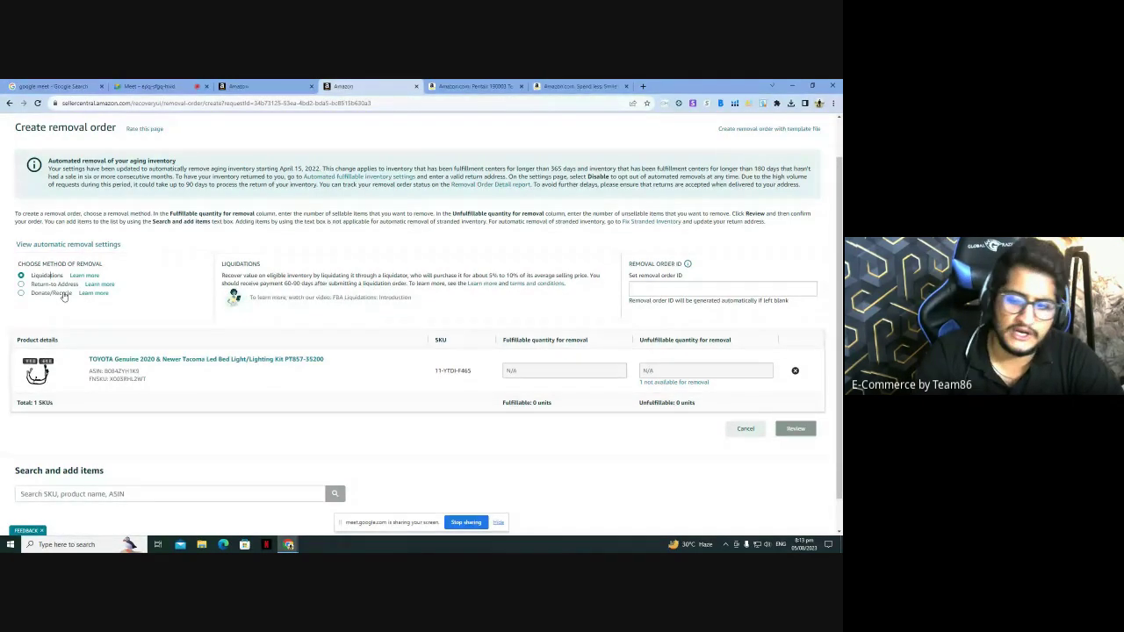
left_click(661, 285)
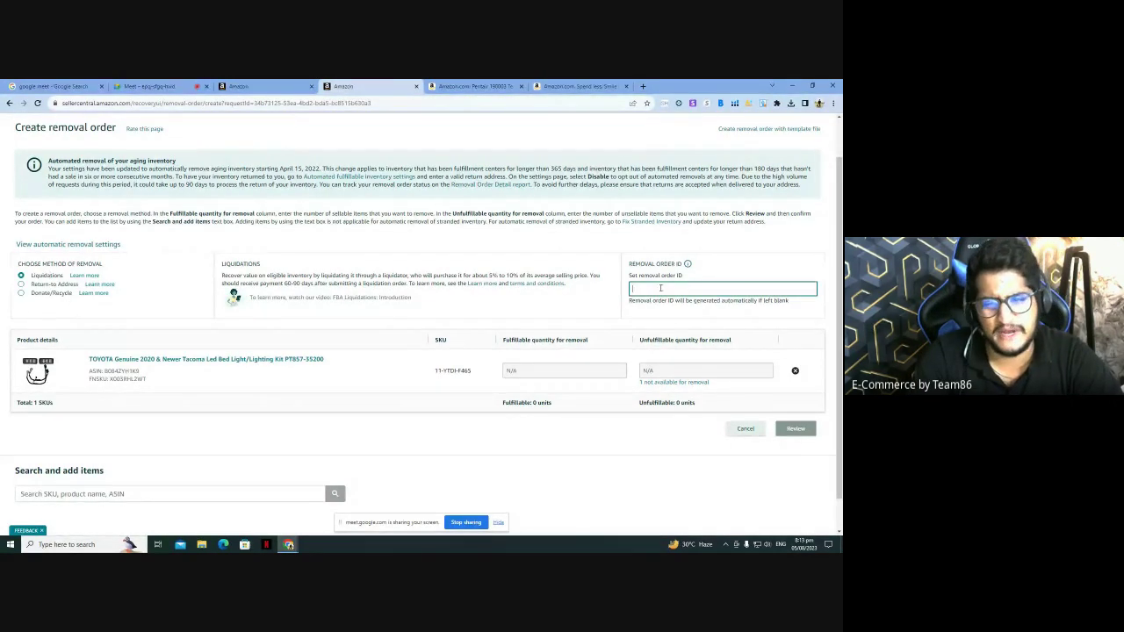
left_click(664, 318)
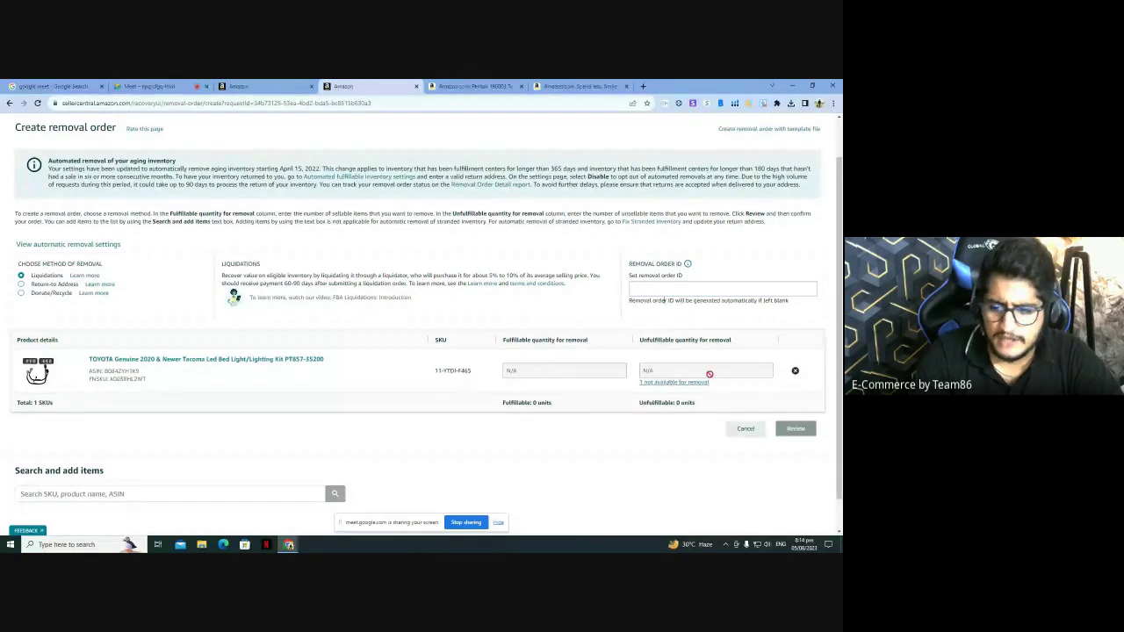
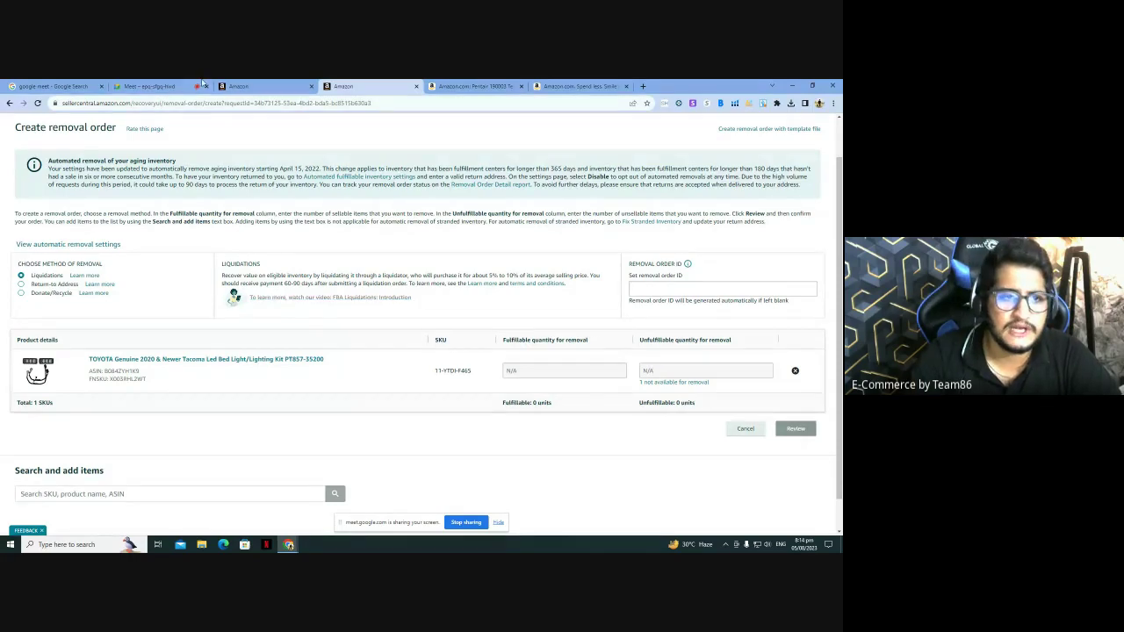
Step: Check the Google Meet call and the Pentair clamp kit listing, and return to the removal order
left_click(149, 86)
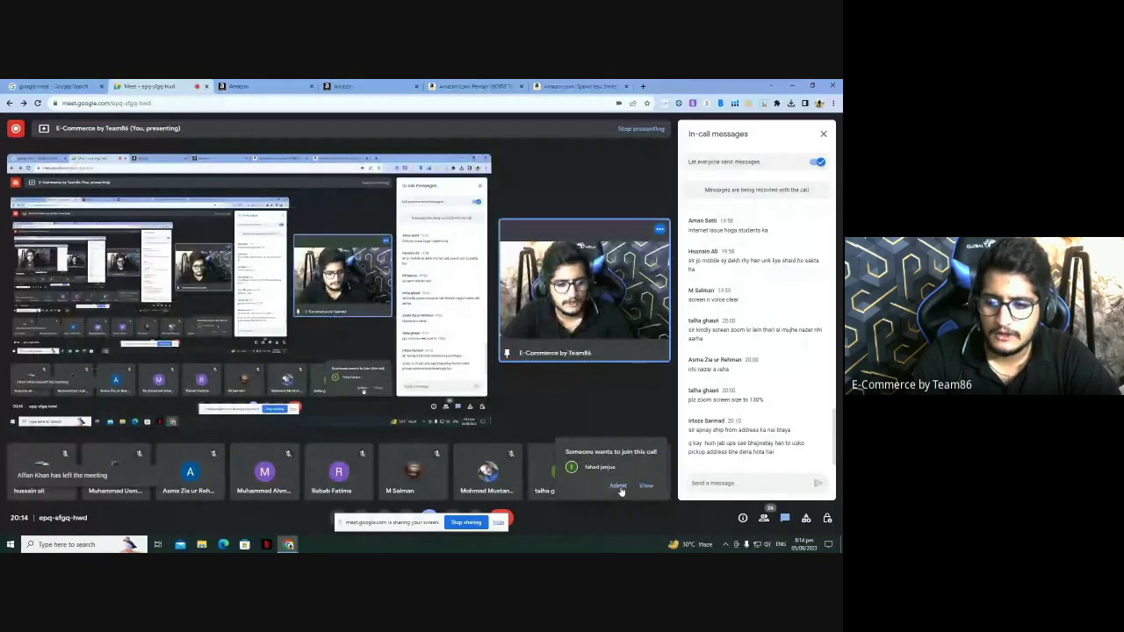
left_click(477, 86)
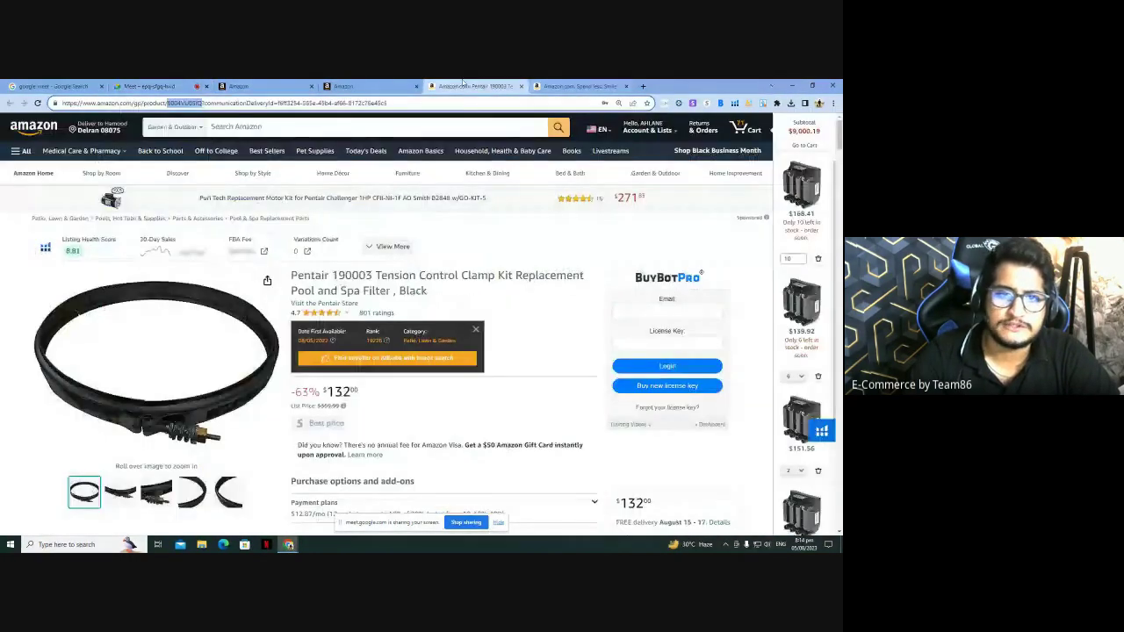
left_click(387, 85)
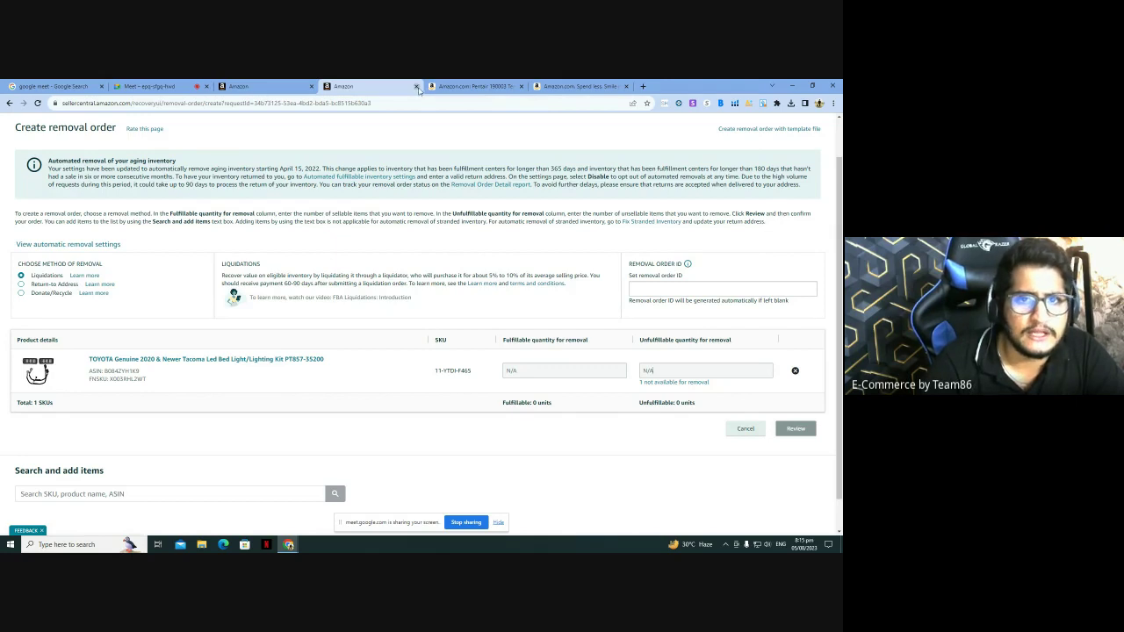
Step: Close the removal order page and open the Seller Central Help page by way of the home page
left_click(416, 86)
left_click(259, 87)
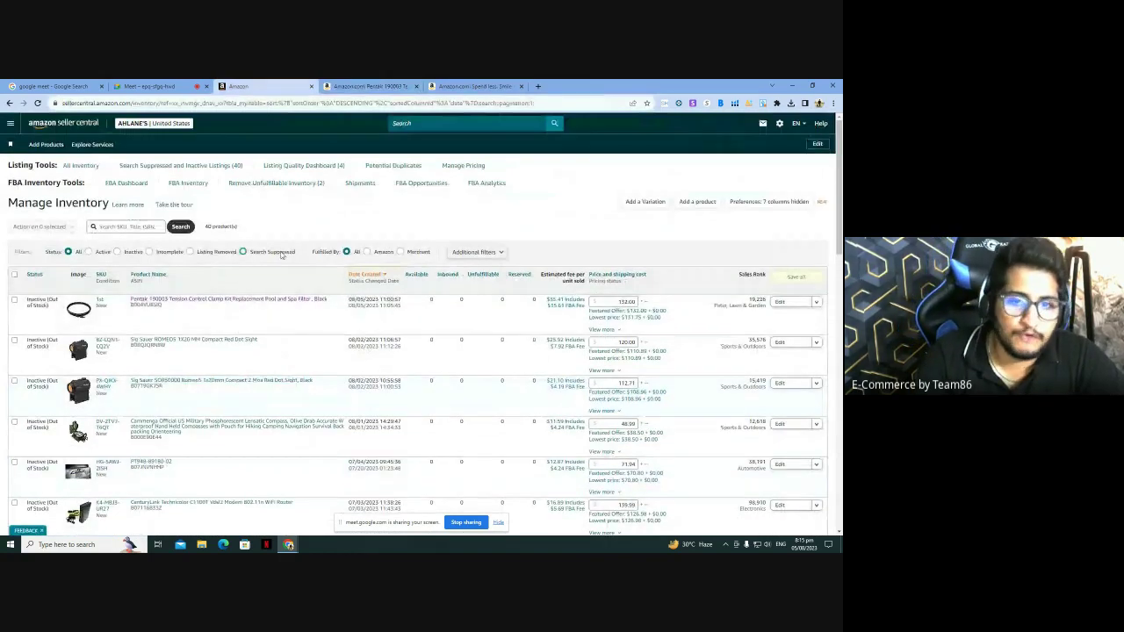
left_click(83, 127)
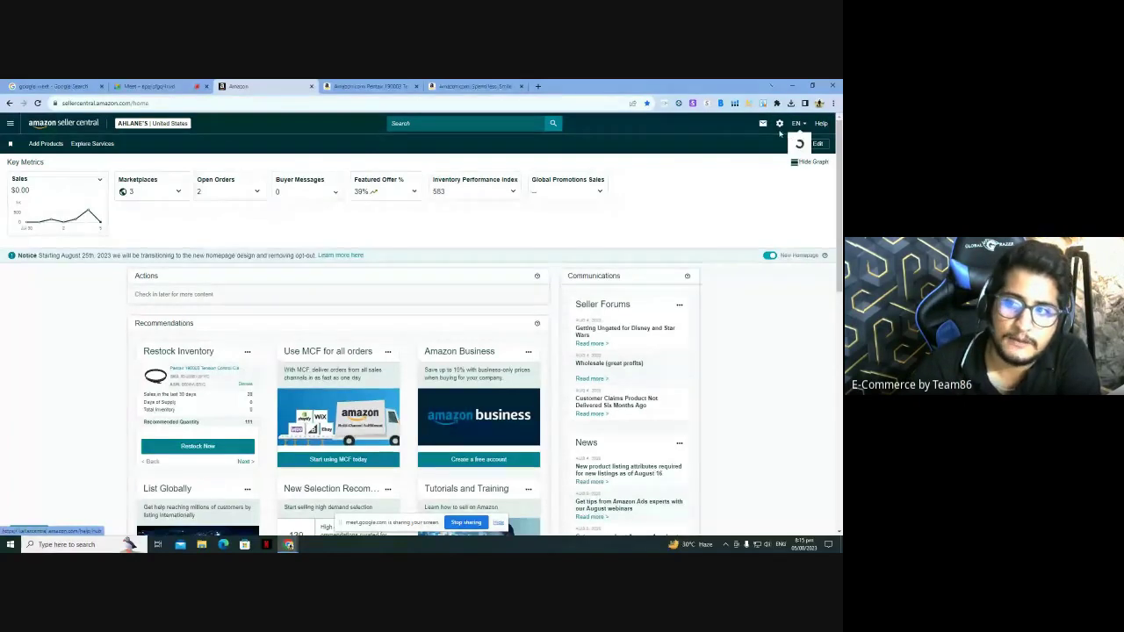
left_click(821, 124)
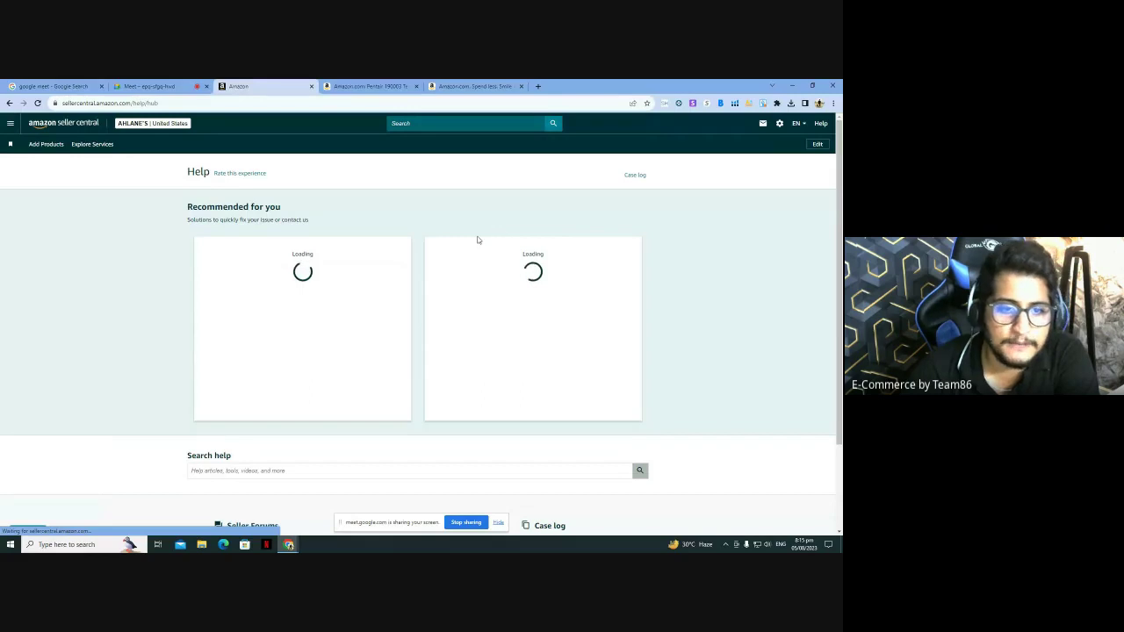
Step: Open the case log in a new tab and start a support request for Selling on Amazon
scroll(621, 195, "down", 2)
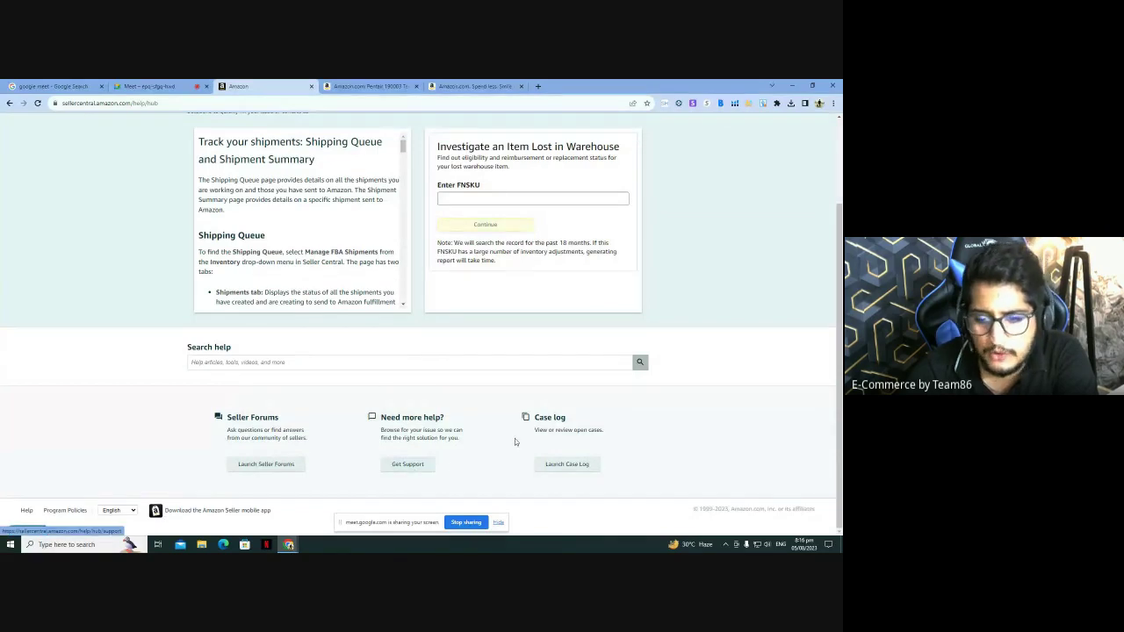
right_click(560, 463)
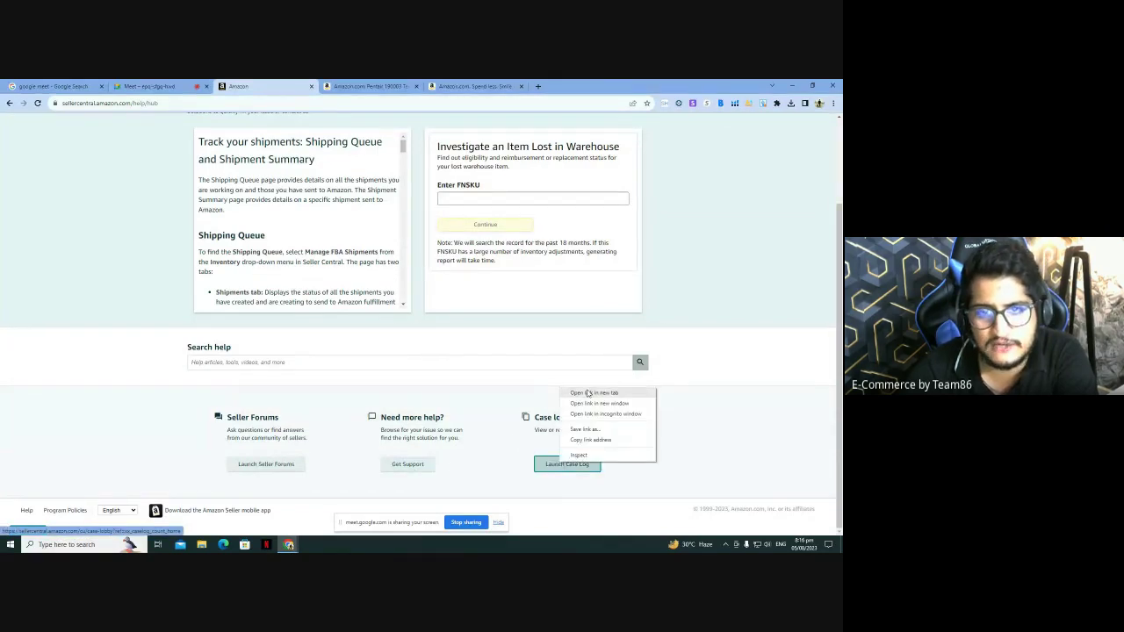
left_click(589, 393)
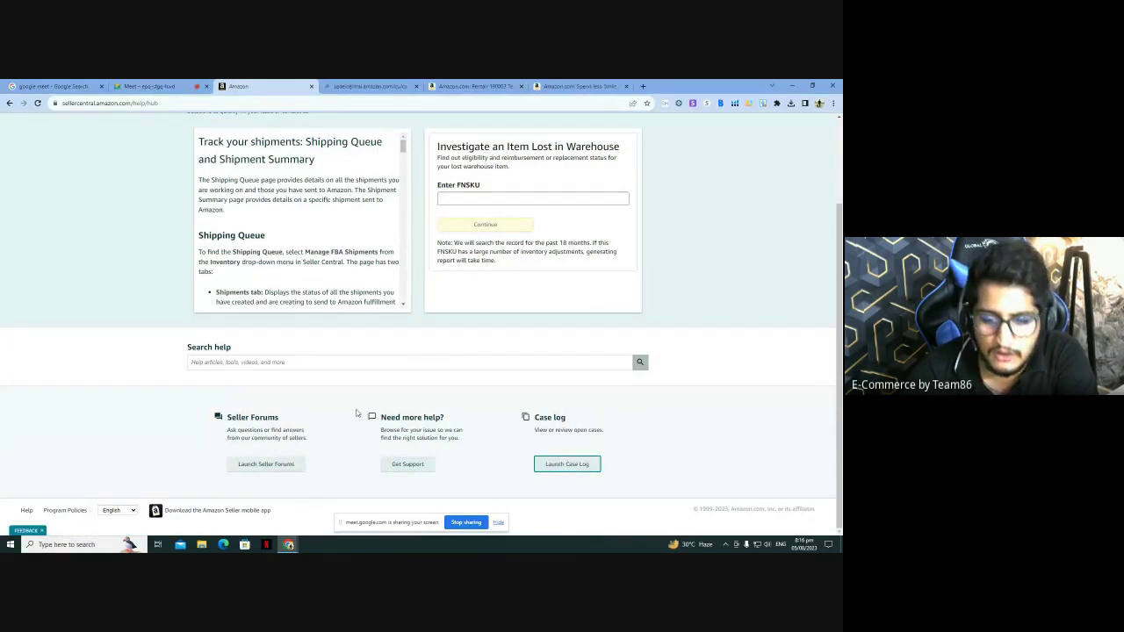
left_click(397, 470)
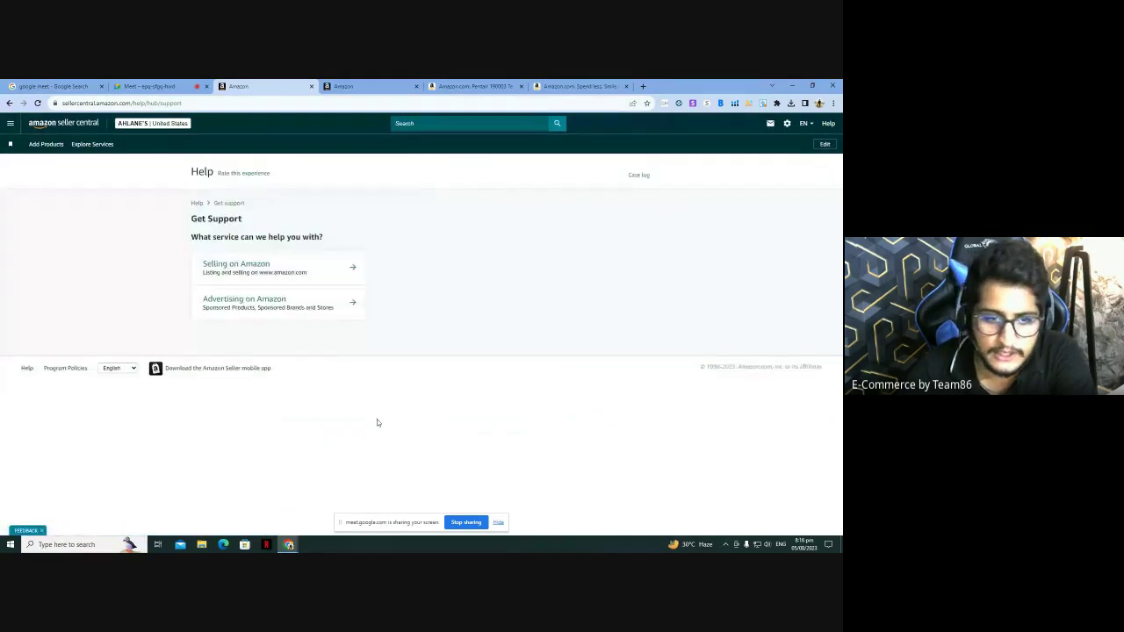
left_click(298, 266)
Step: Submit the issue description 'my products are lost' and choose FBA shipment closed status as the matching issue
left_click(284, 317)
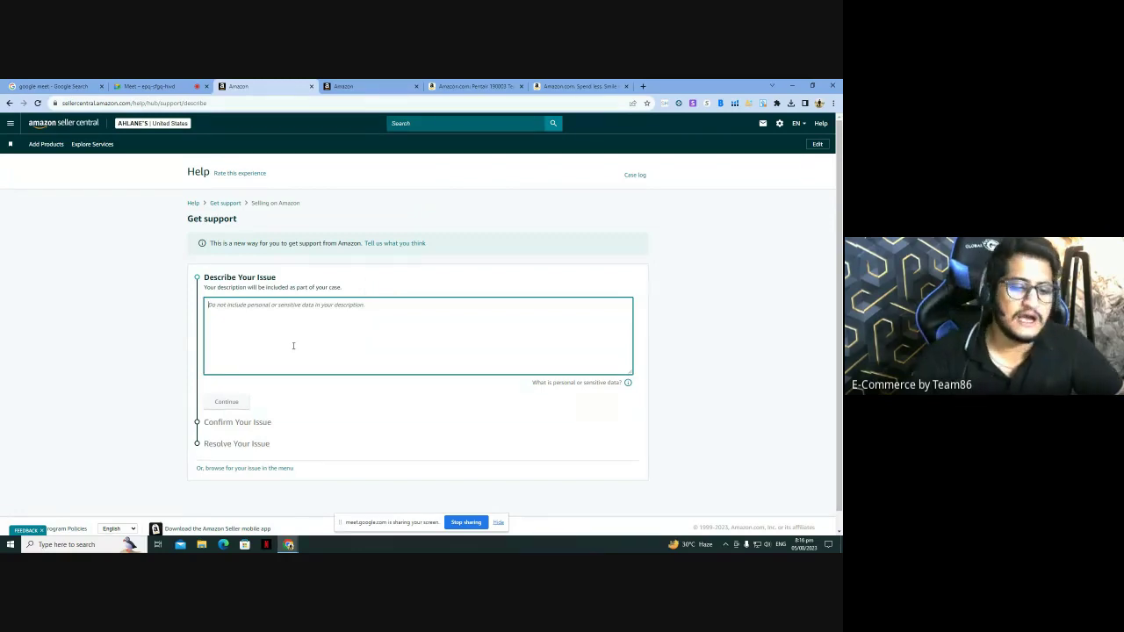
type("m")
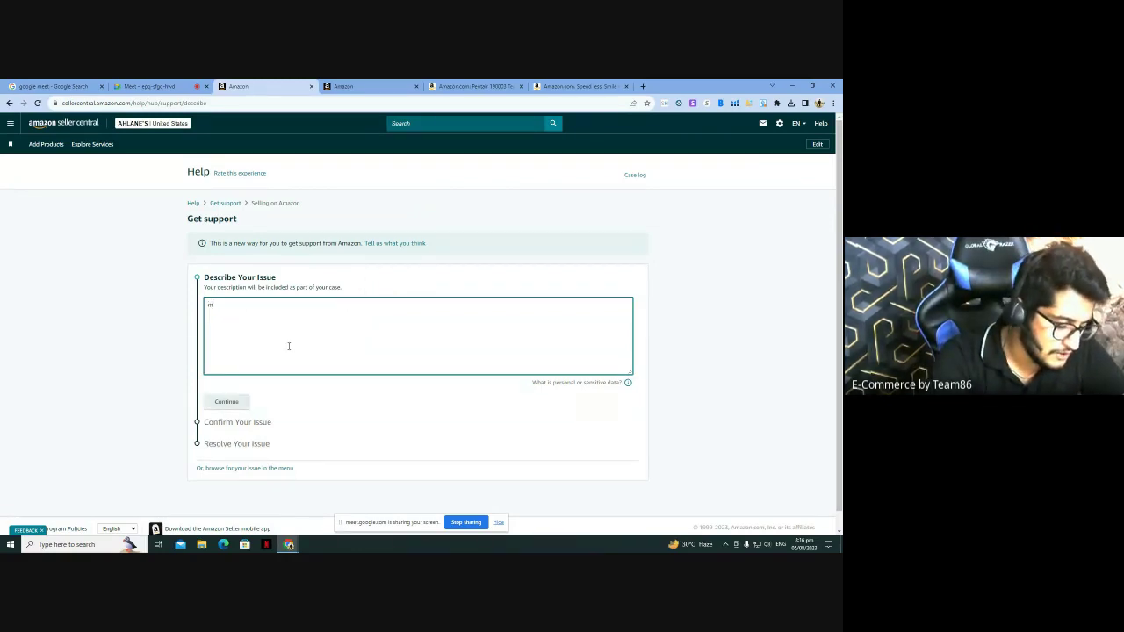
type("y product")
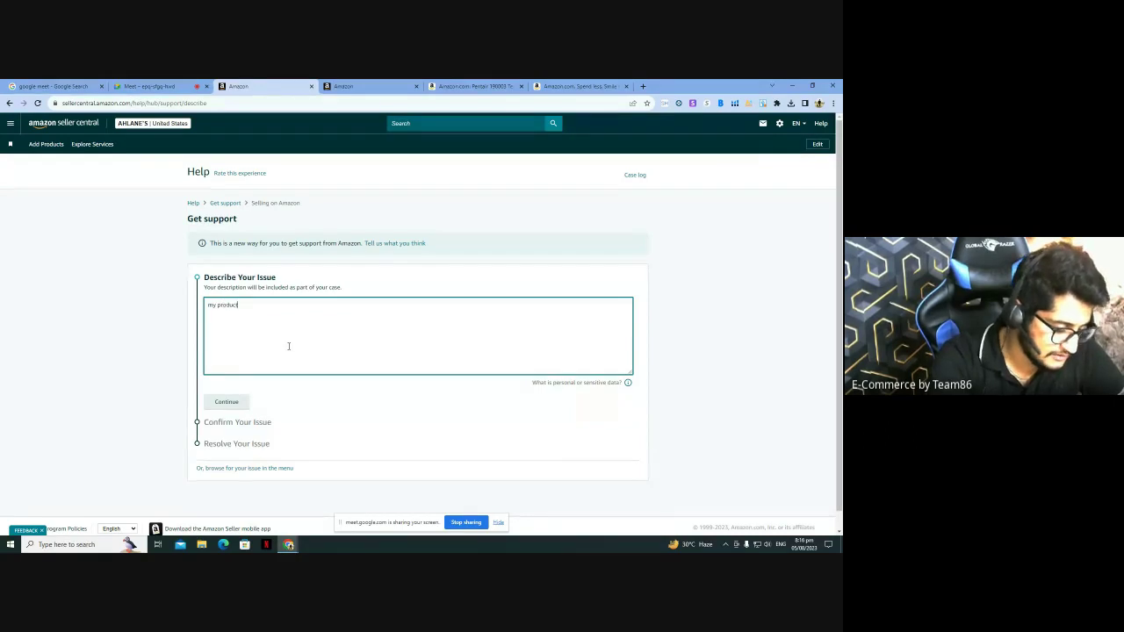
type("s are lost")
key("Return")
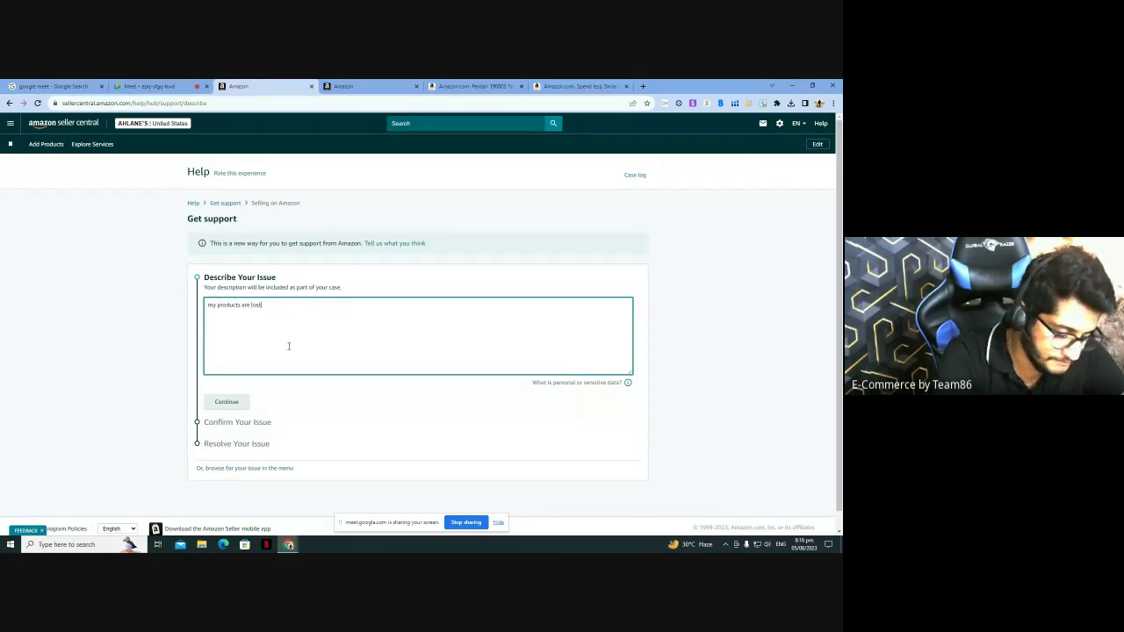
left_click(226, 402)
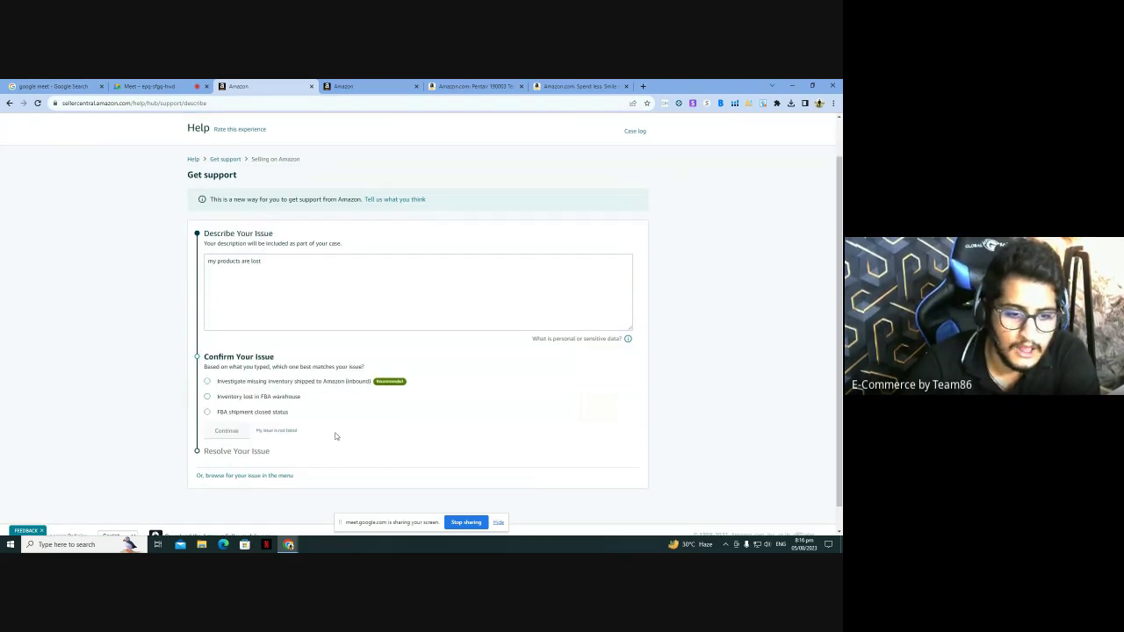
left_click(267, 418)
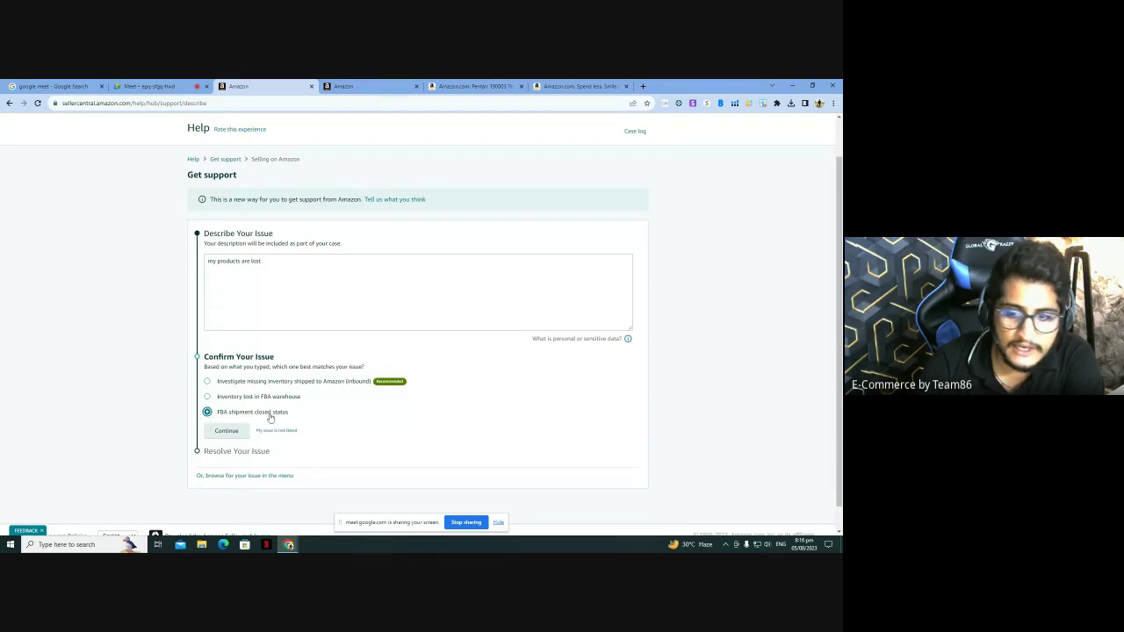
Step: Reload the support form, submit the placeholder description 'mkjhbsfdhkjbhjf', and mark the issue as not listed to get the general categories
left_click(36, 103)
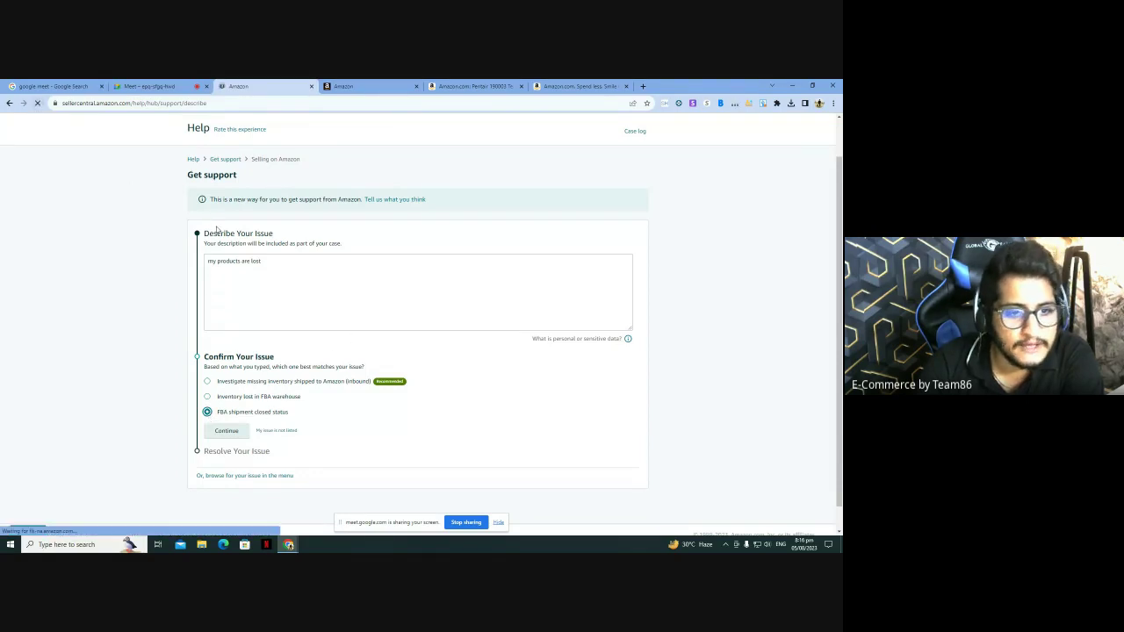
left_click(294, 311)
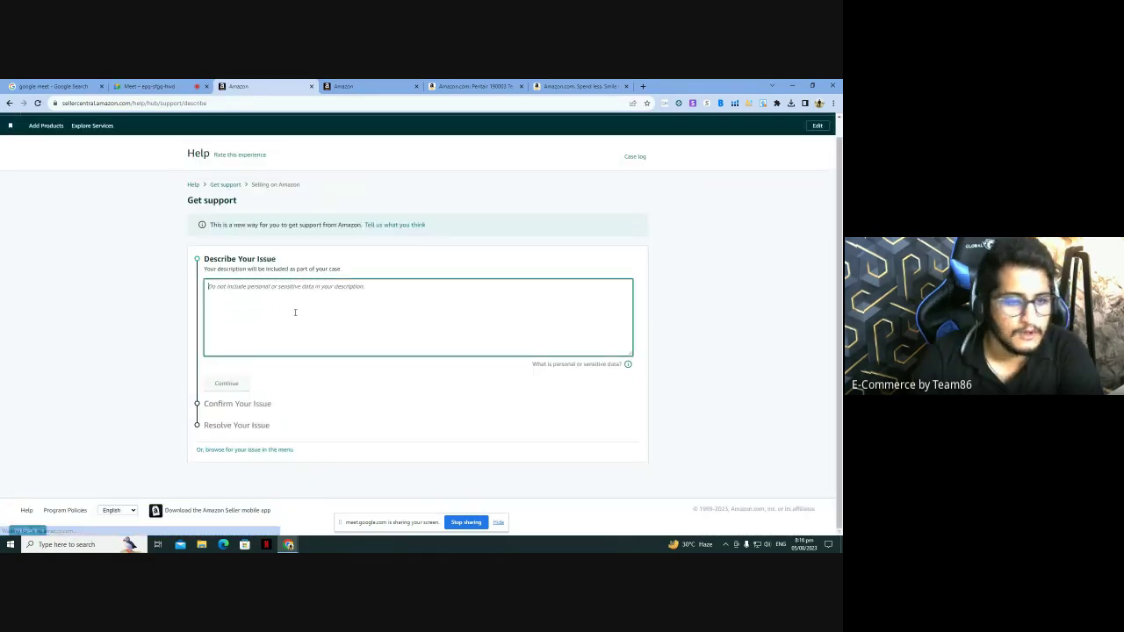
type("mkjhbshthkjbhjf")
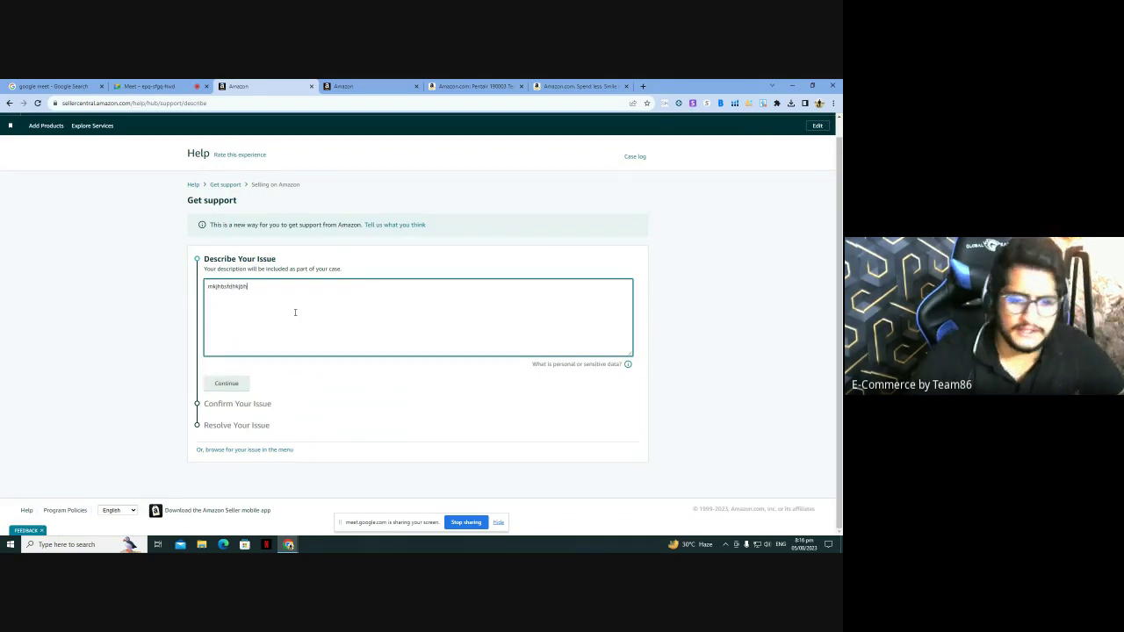
left_click(227, 384)
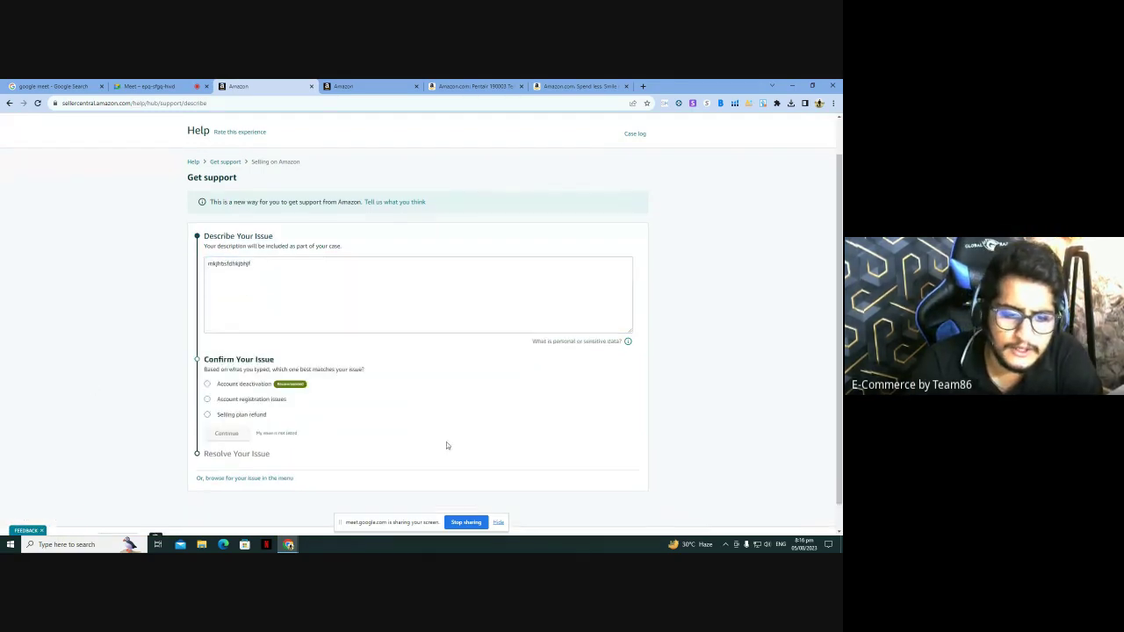
scroll(290, 448, "down", 2)
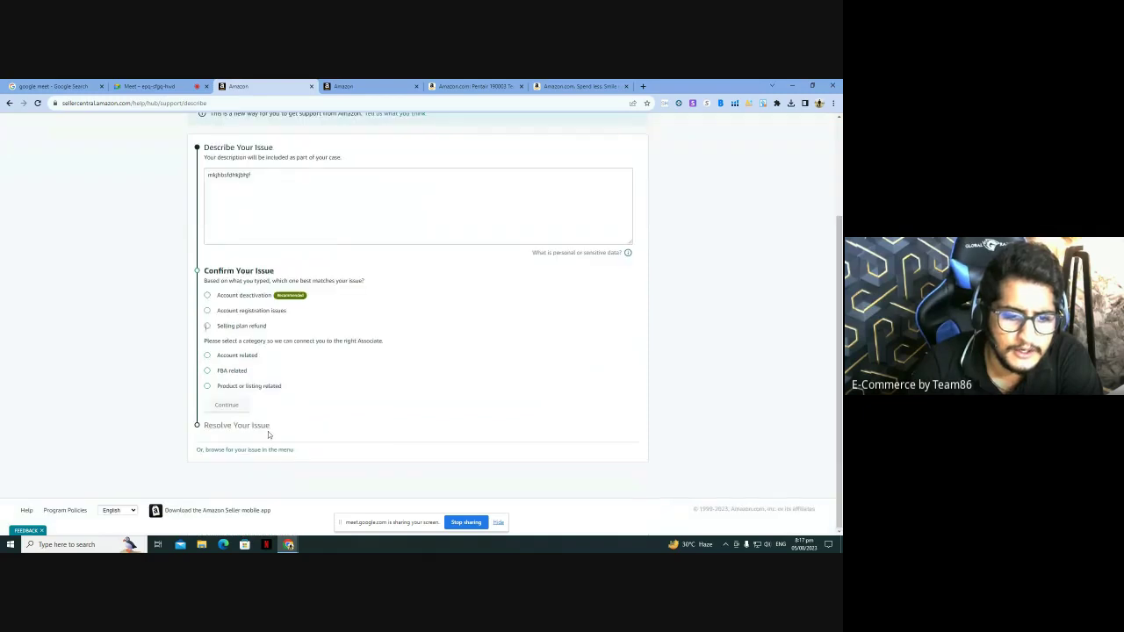
Step: Try the Account related and FBA related categories, and settle on Product or listing related
left_click(246, 357)
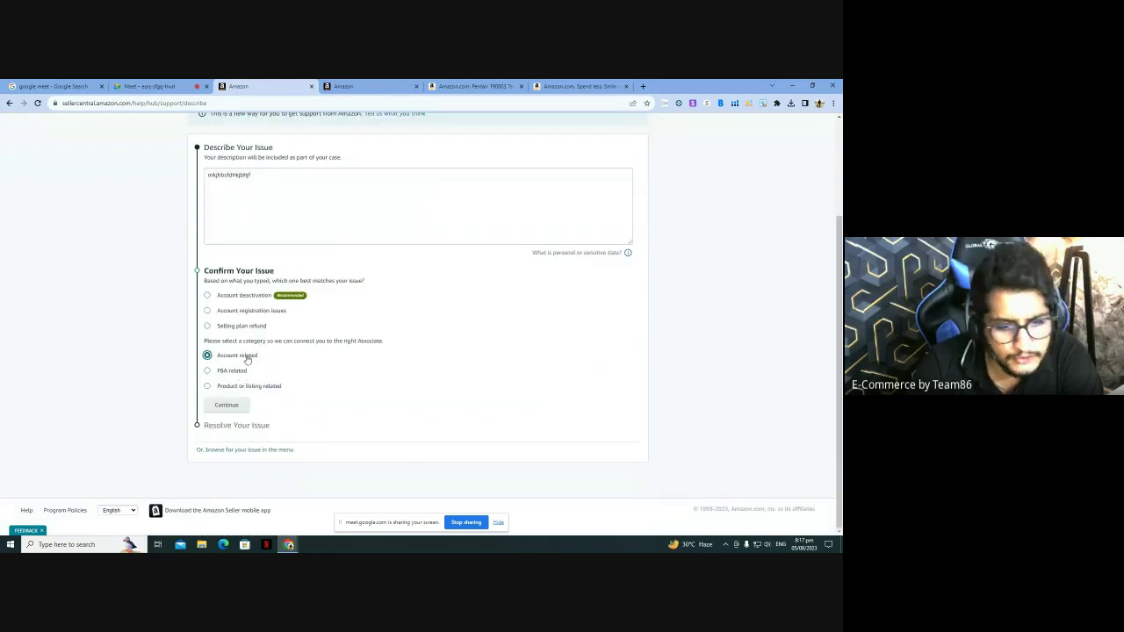
left_click(233, 372)
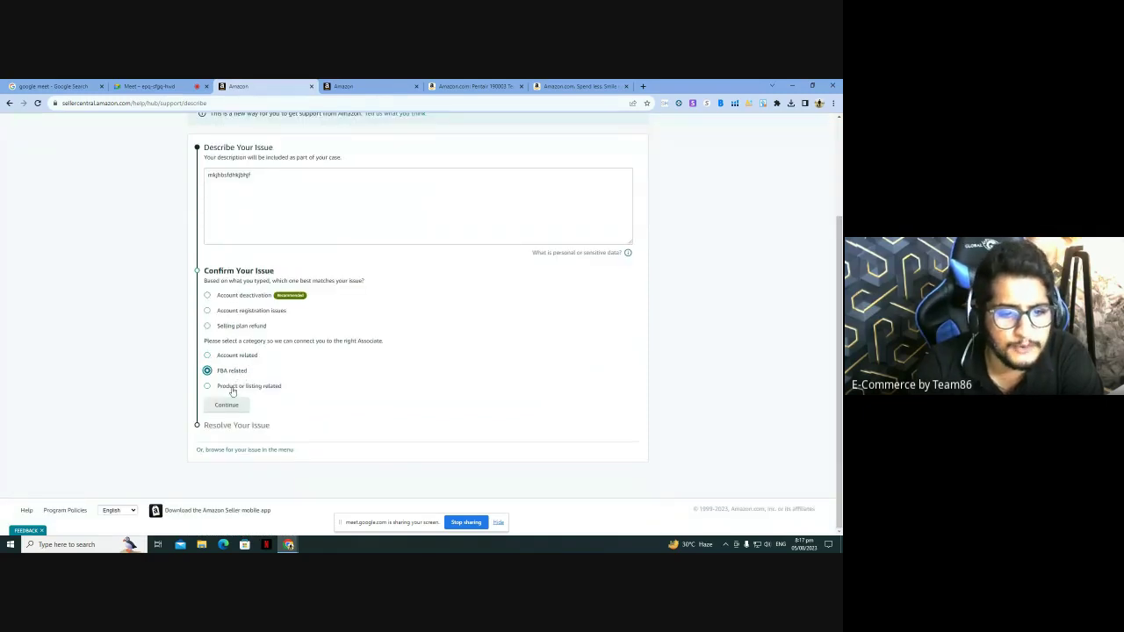
left_click(232, 387)
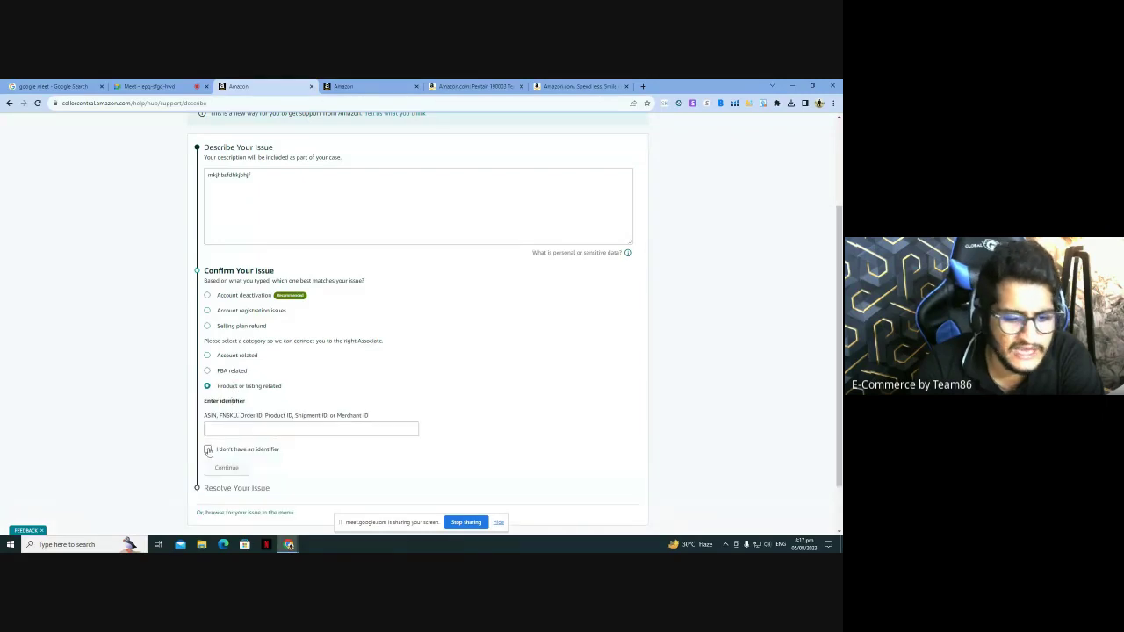
Step: Indicate that there is no identifier for the product or listing issue and continue to the final case details
left_click(208, 449)
scroll(179, 439, "down", 1)
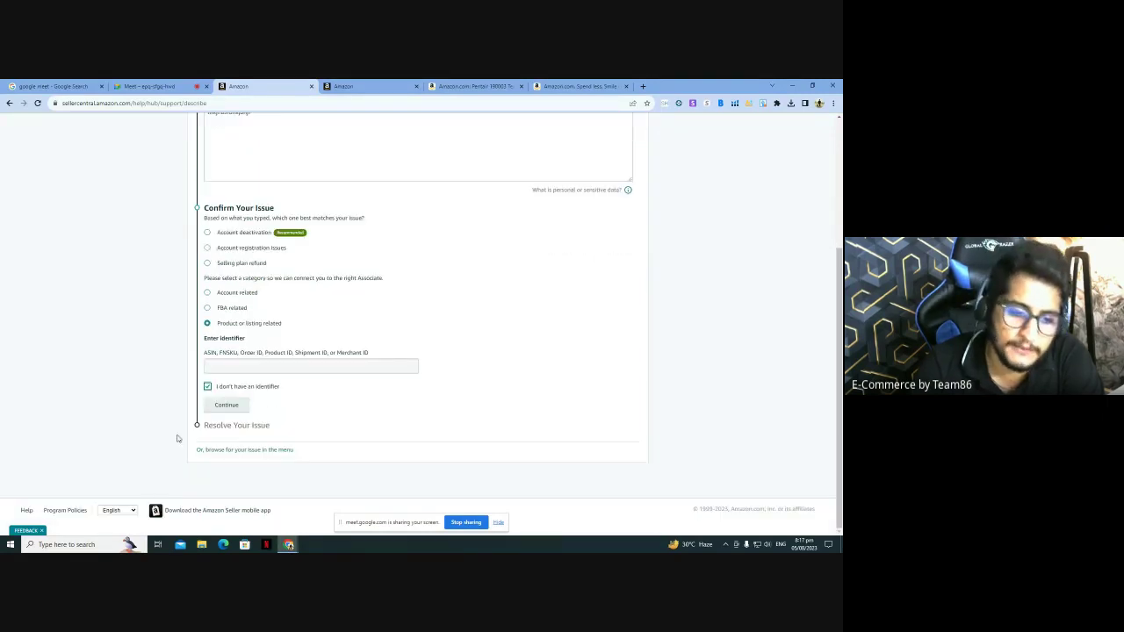
left_click(227, 405)
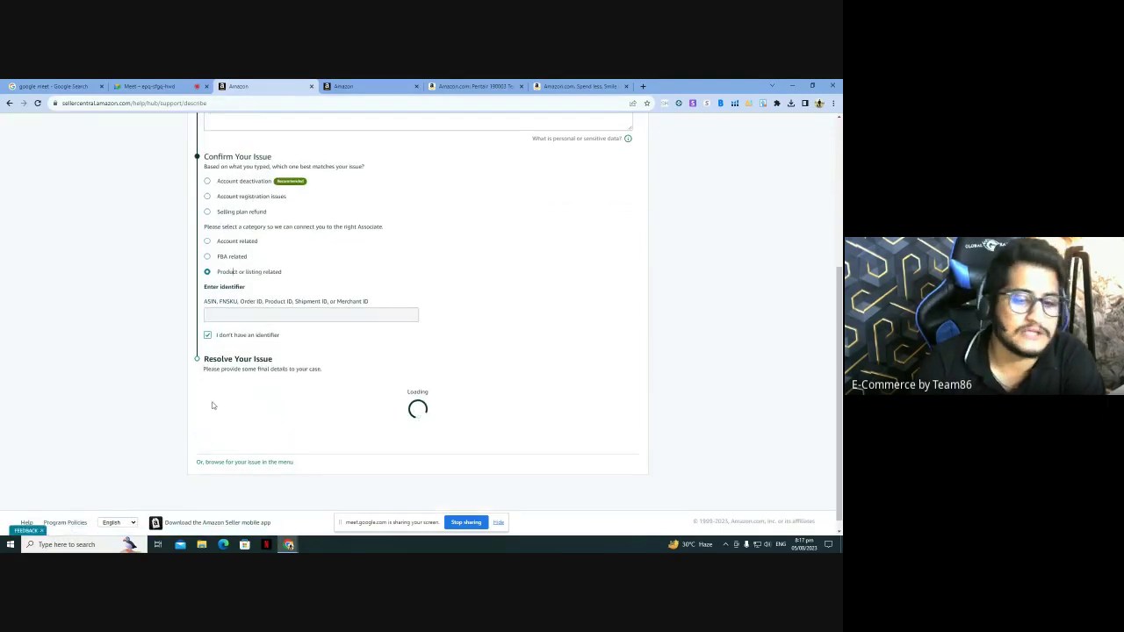
scroll(169, 391, "down", 2)
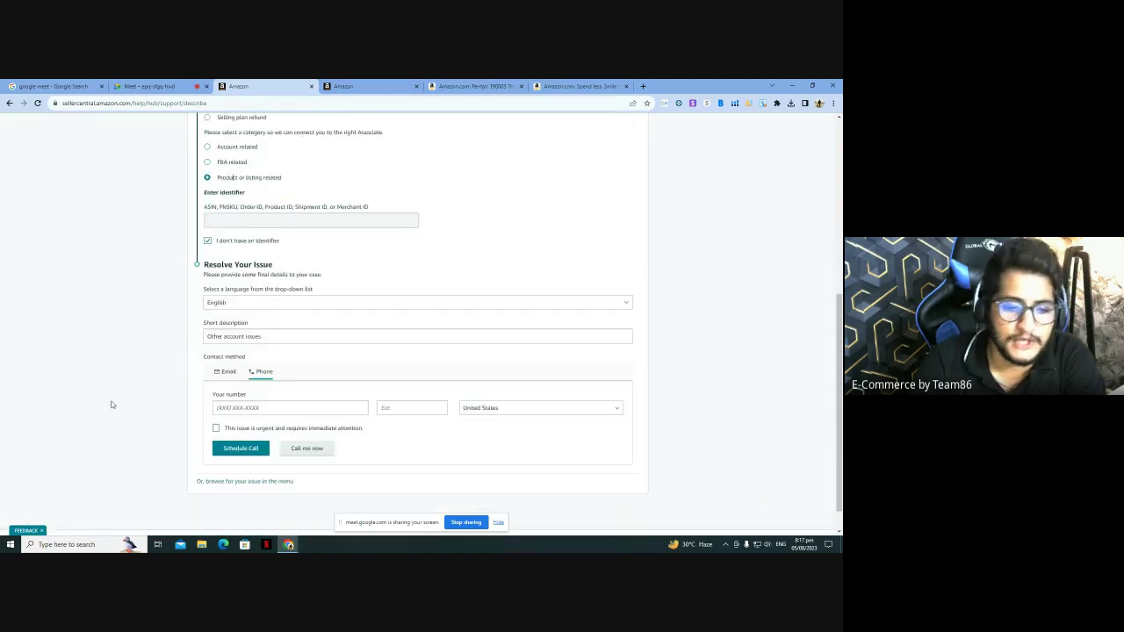
Step: Compare the email and phone contact methods for the support case and review the completed form sections
left_click(227, 342)
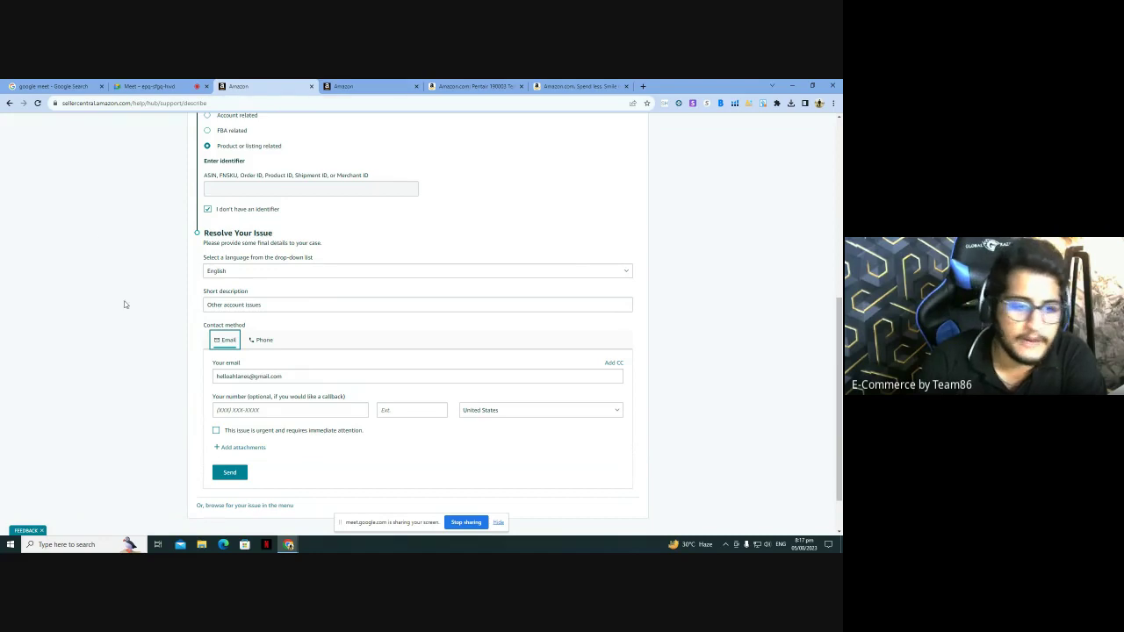
left_click(262, 342)
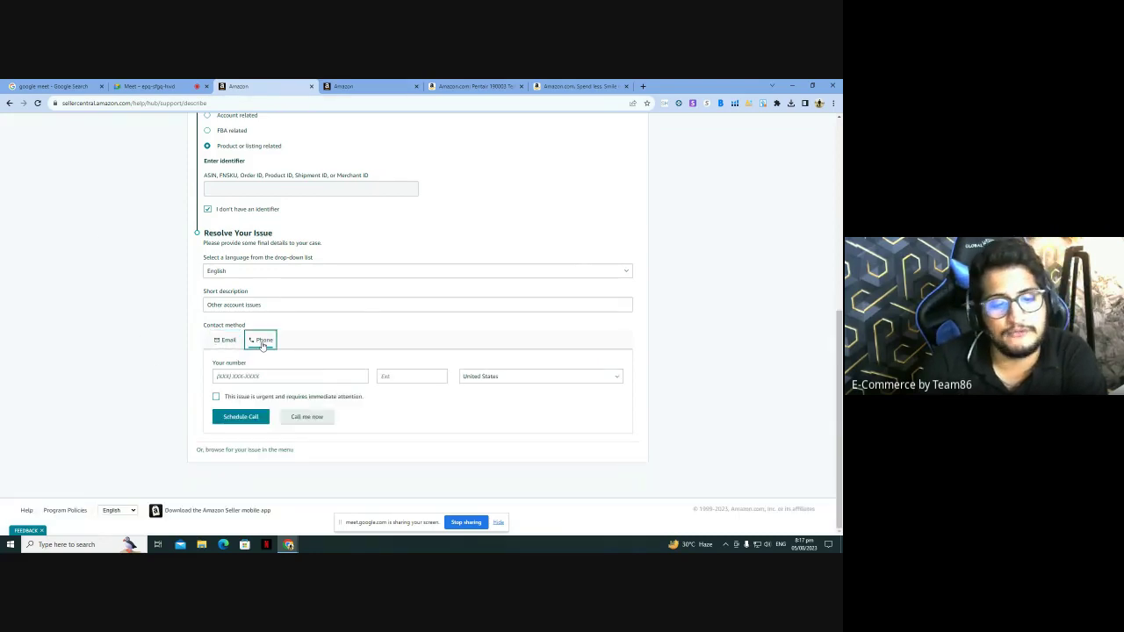
left_click(268, 376)
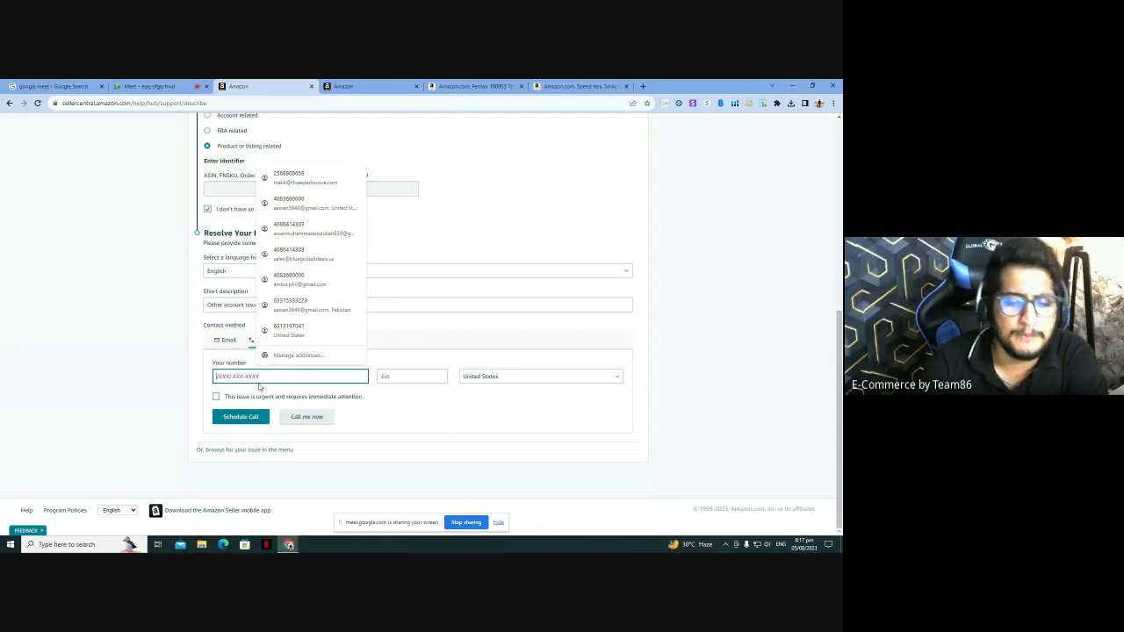
left_click(176, 397)
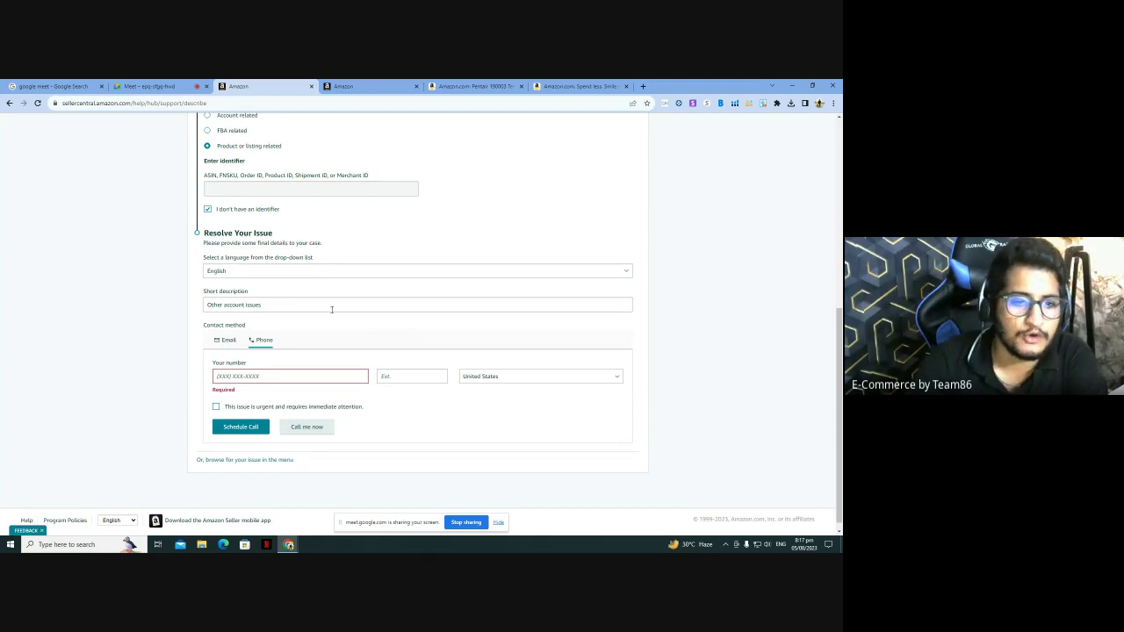
scroll(318, 349, "up", 2)
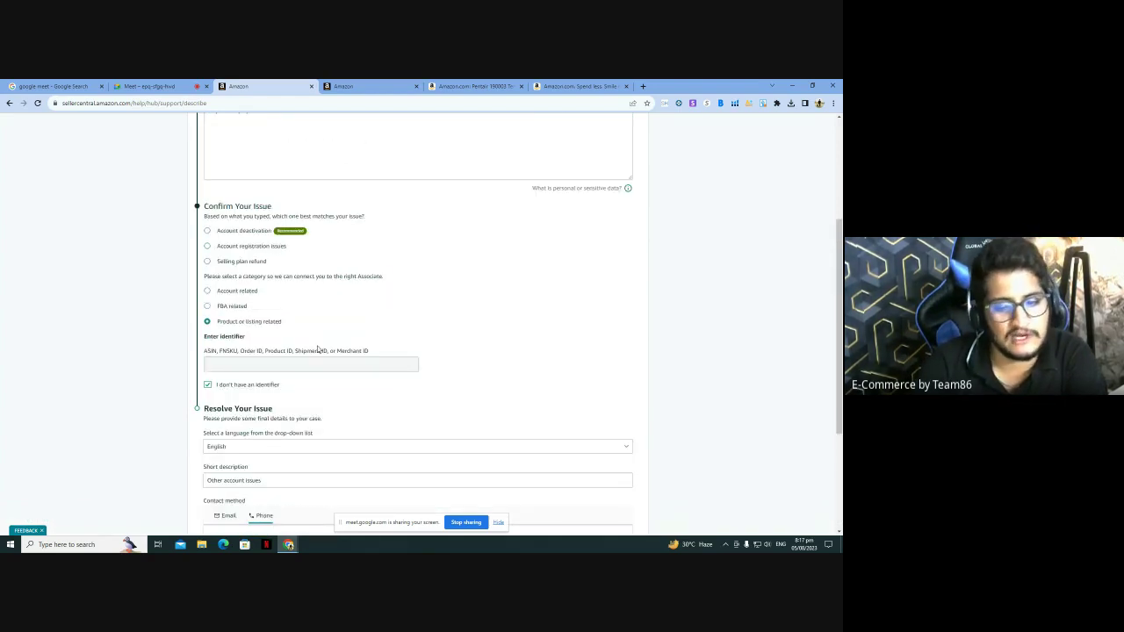
scroll(322, 365, "down", 2)
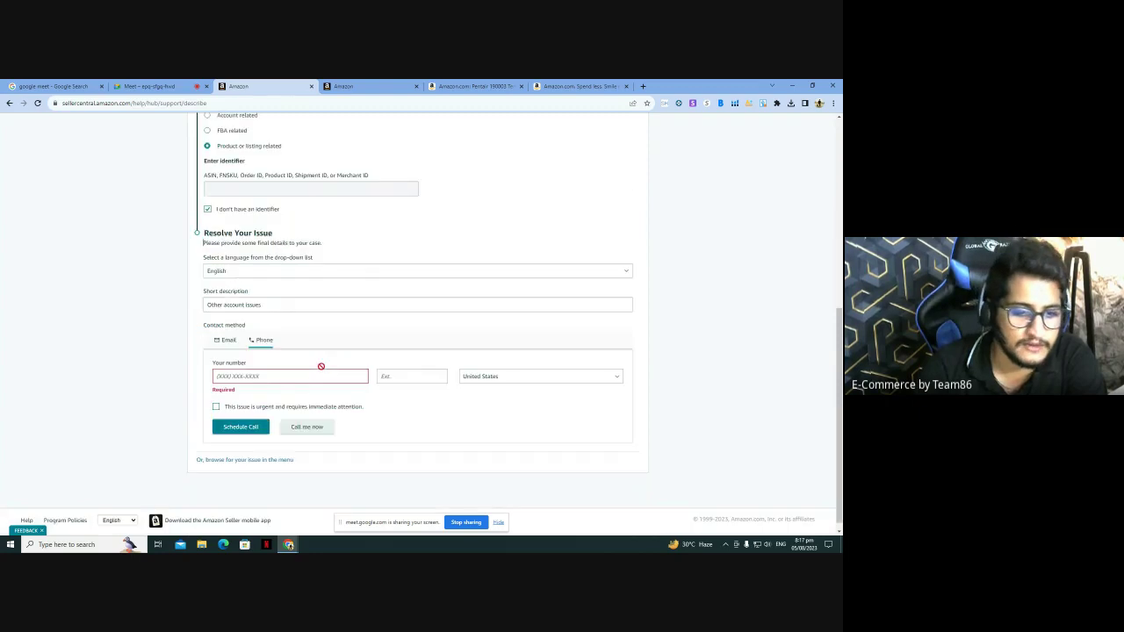
scroll(193, 368, "up", 2)
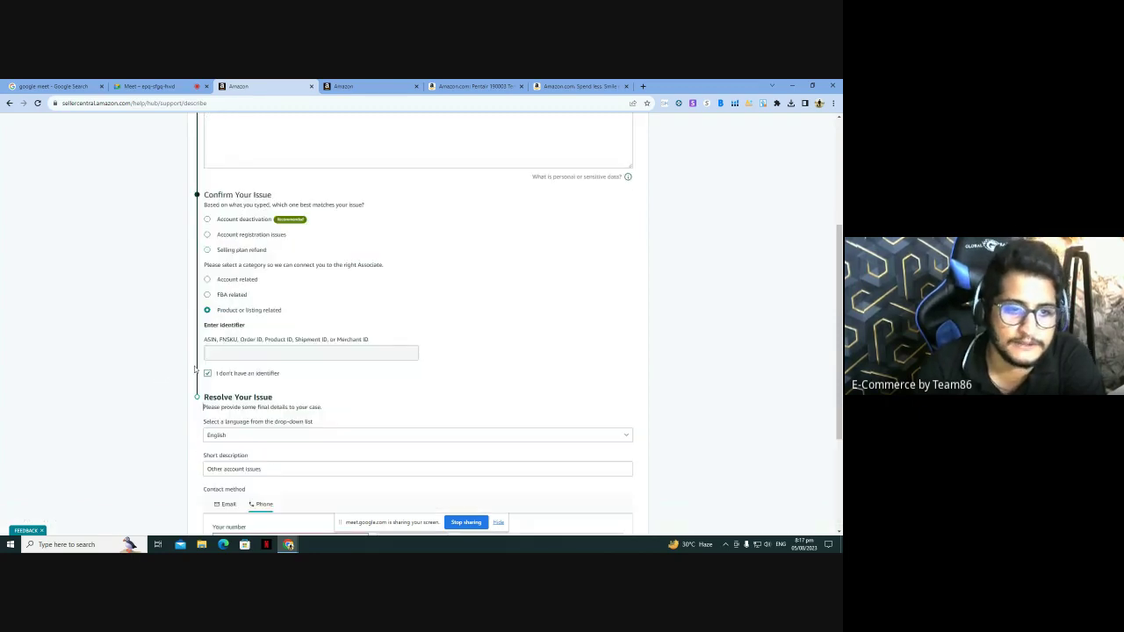
scroll(265, 279, "up", 3)
Step: Return to the main help page, and review the past cases in the case log before closing it
left_click(360, 86)
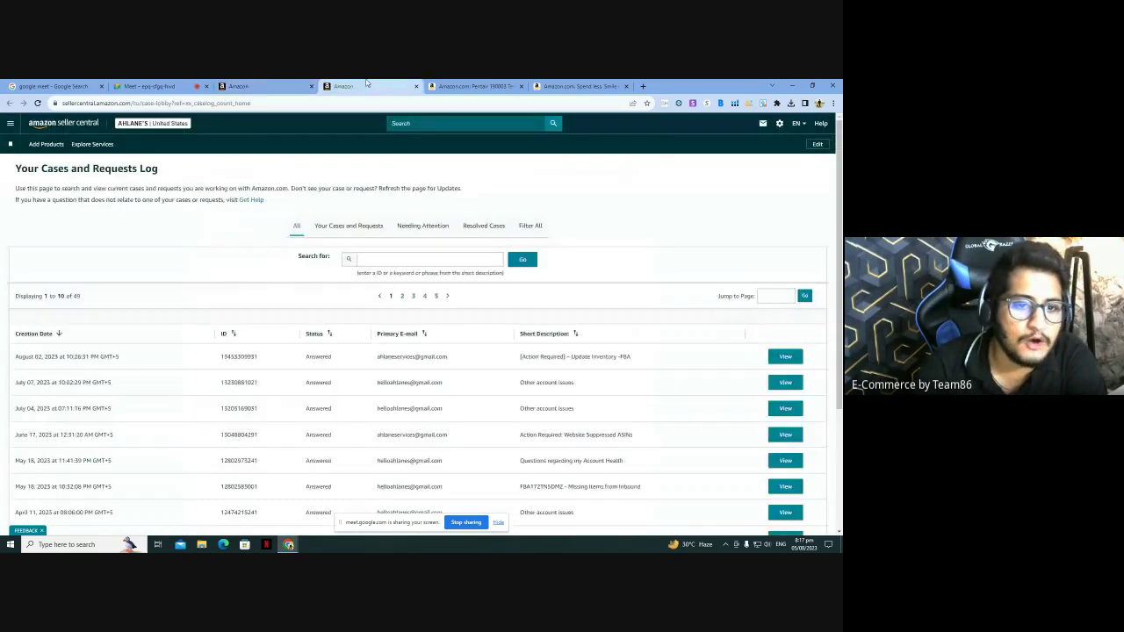
left_click(296, 84)
left_click(9, 103)
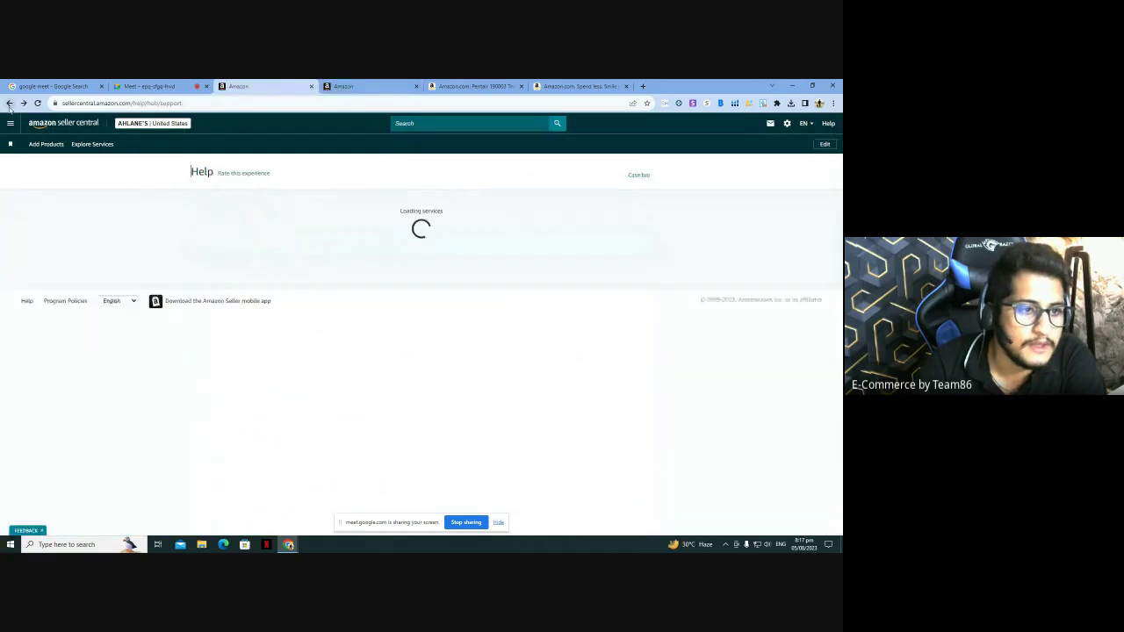
left_click(8, 102)
scroll(357, 324, "down", 3)
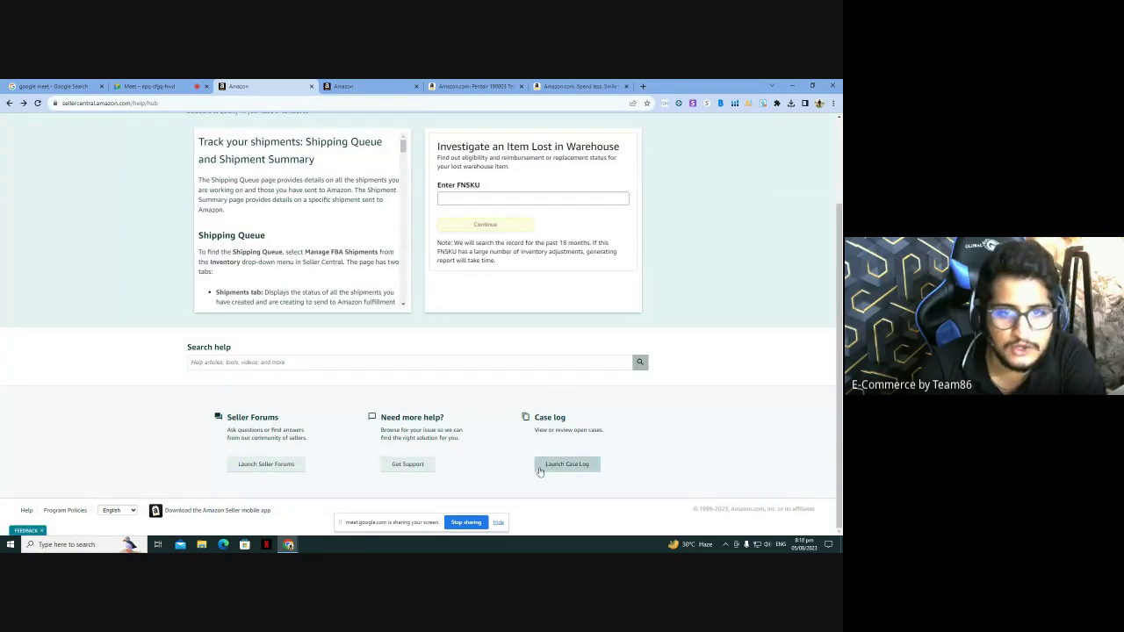
left_click(369, 86)
scroll(303, 230, "down", 4)
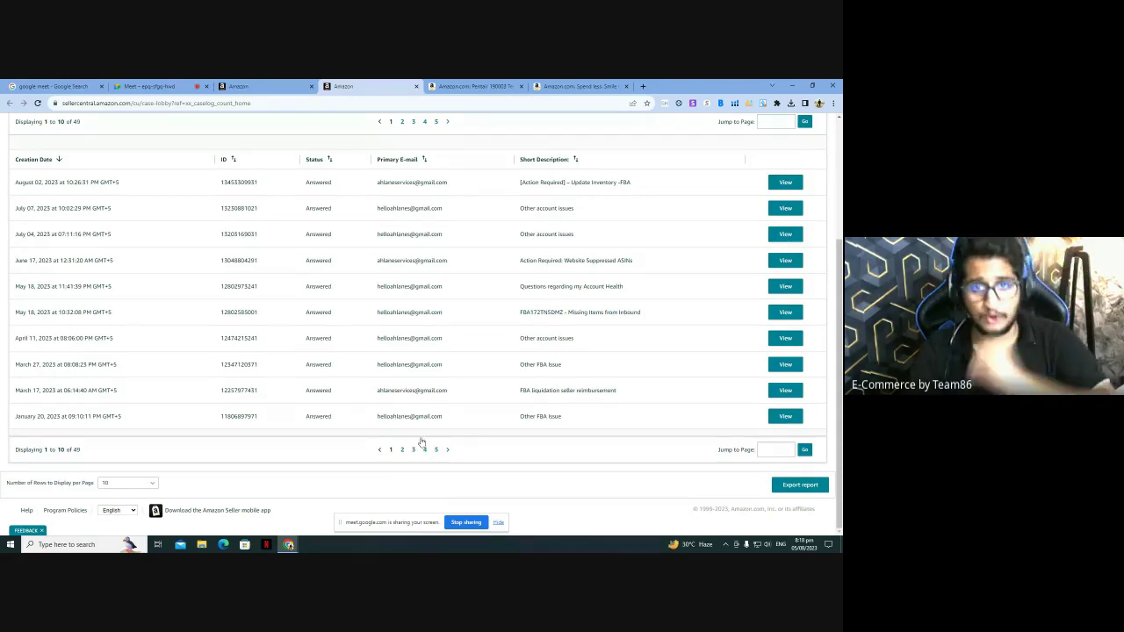
left_click(416, 86)
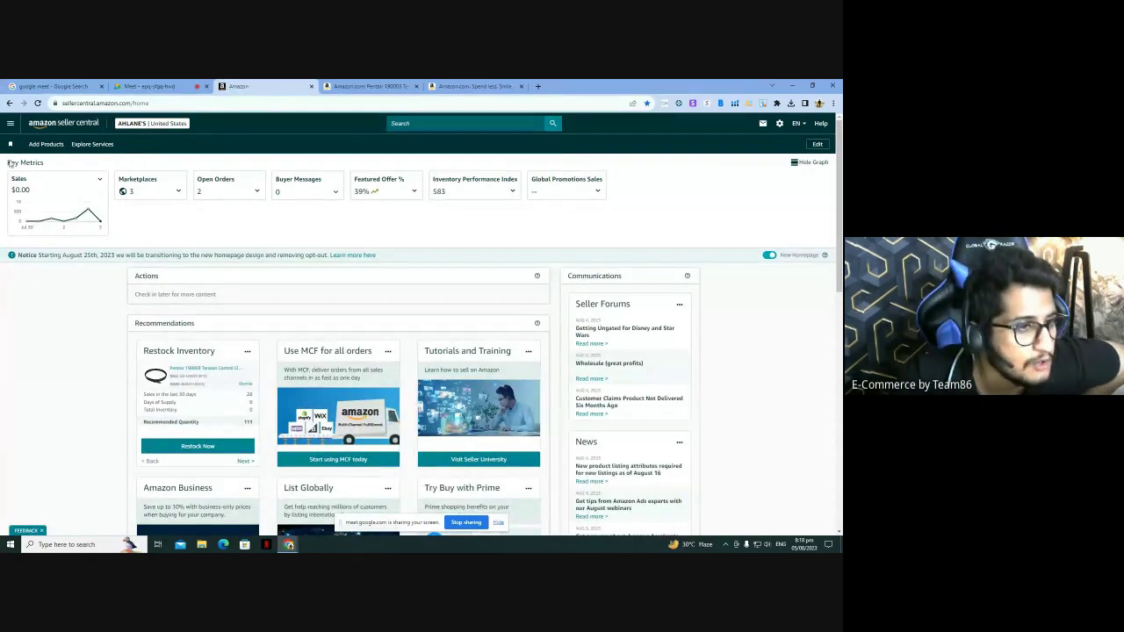
Step: Open the FBA Shipments page from the inventory section to reach the shipping queue
left_click(11, 123)
mouse_move(31, 156)
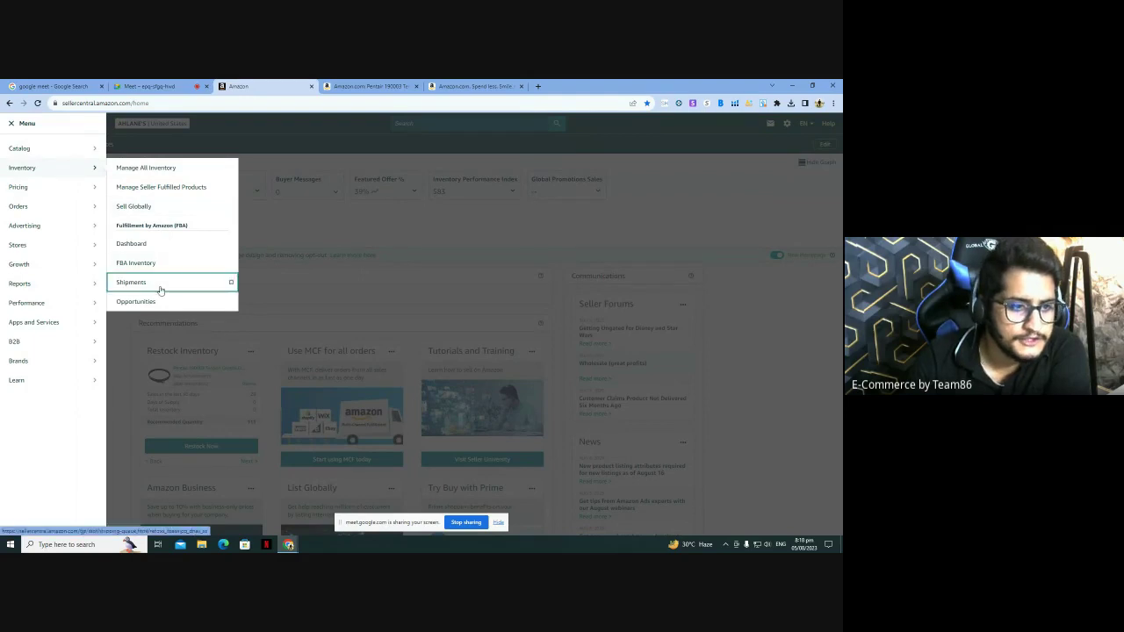
left_click(160, 289)
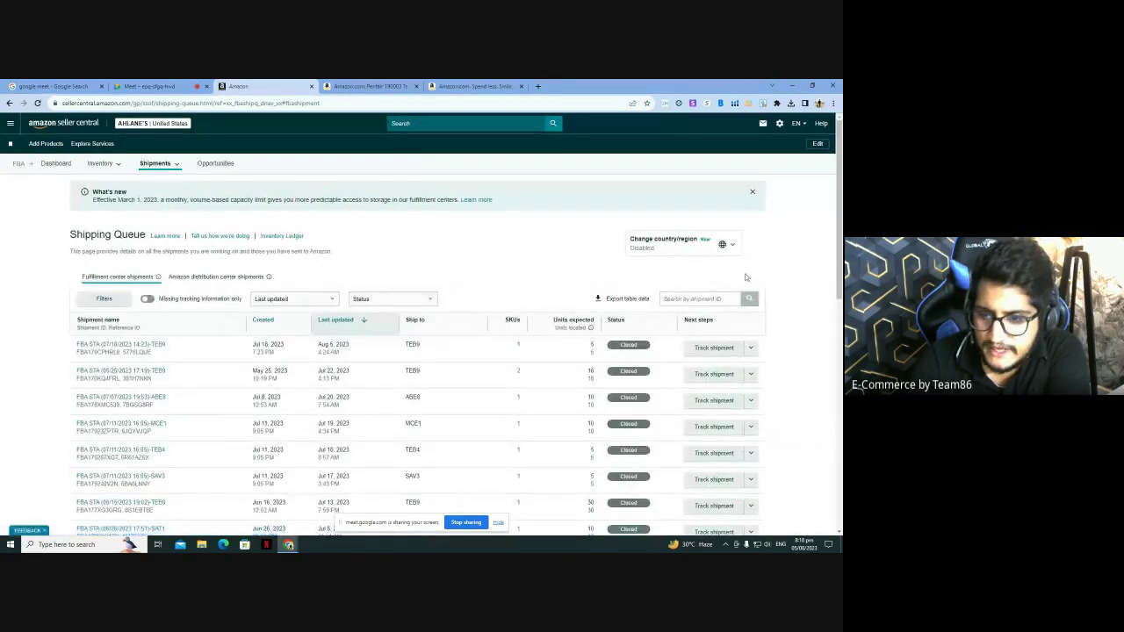
Step: Open the tracking pages of the in-transit ABE8 shipment and the most recently updated TEB9 shipment in separate tabs, and view the ABE8 one
scroll(747, 279, "down", 4)
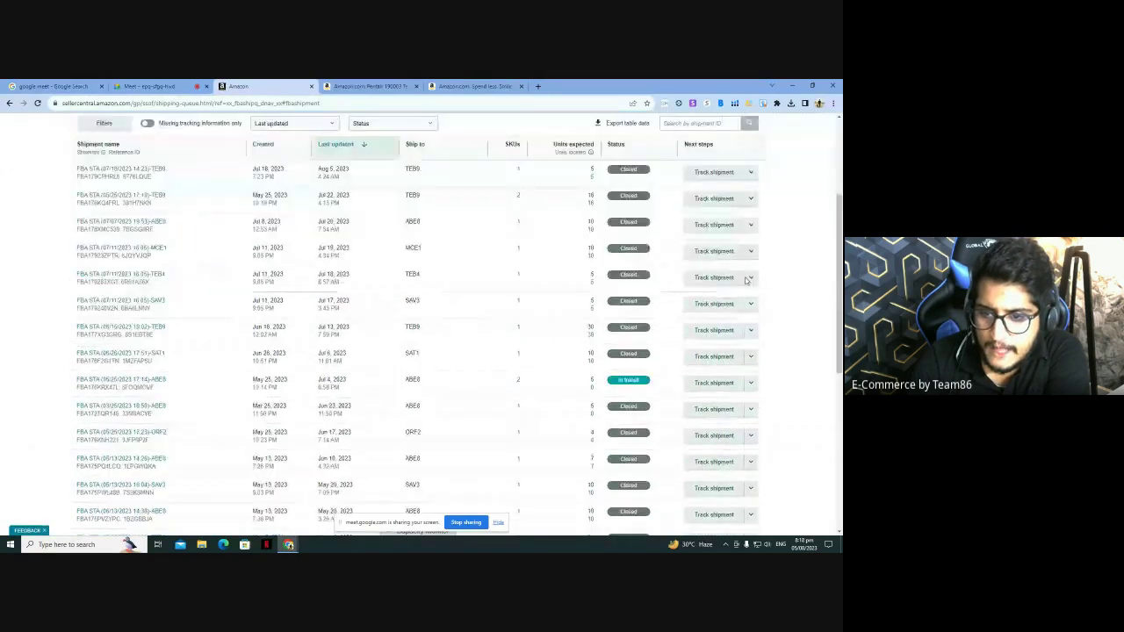
right_click(683, 370)
left_click(762, 358)
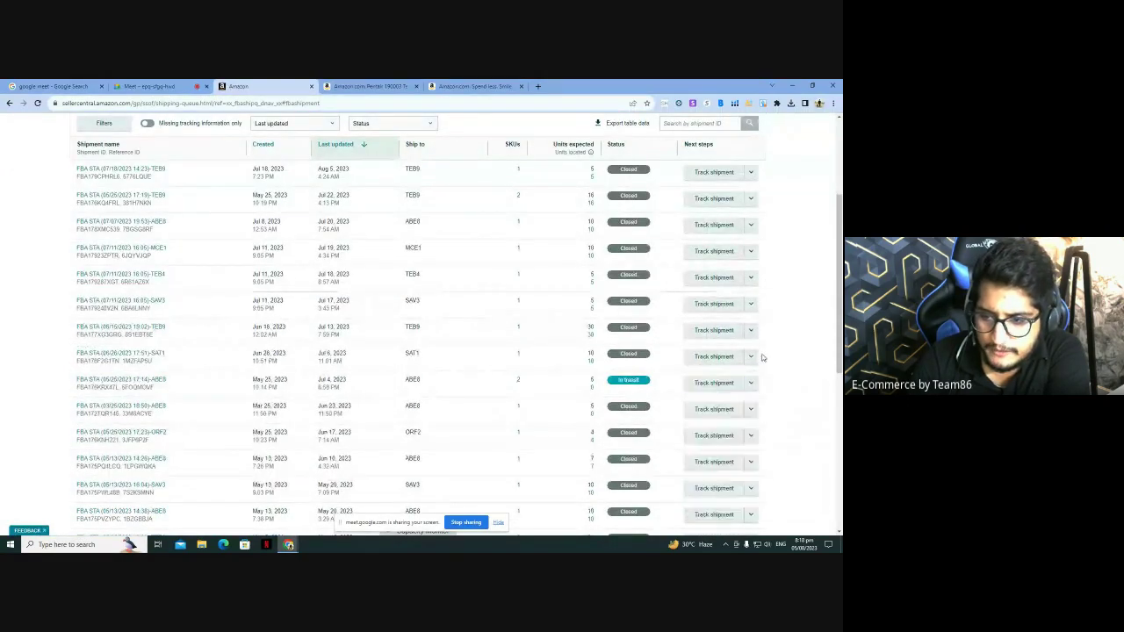
left_click(707, 384)
left_click(260, 85)
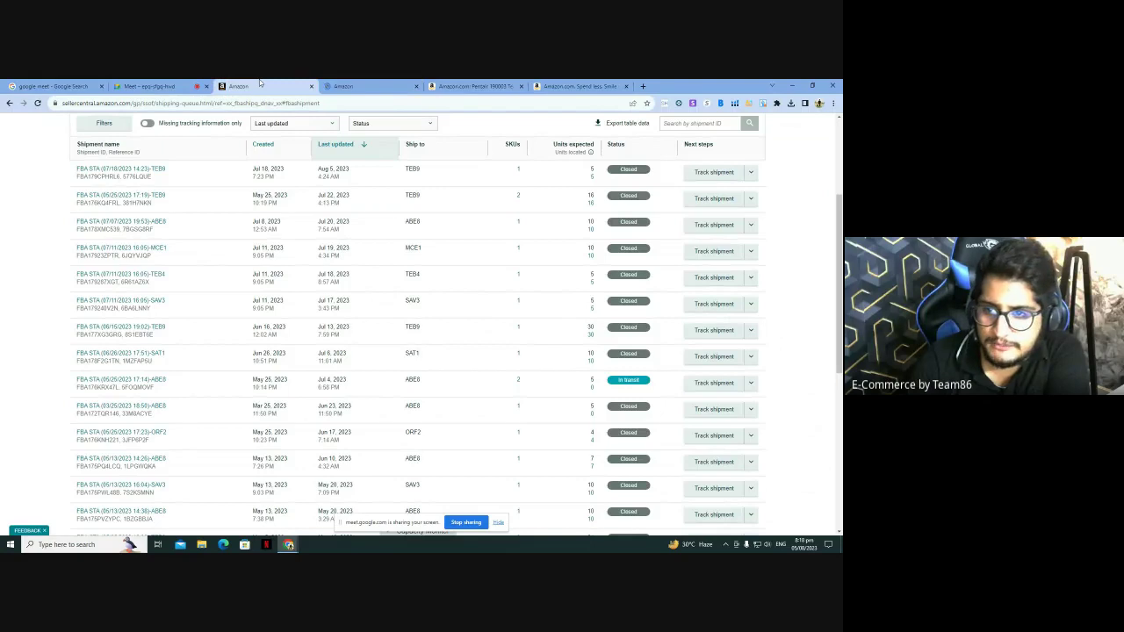
left_click(714, 173)
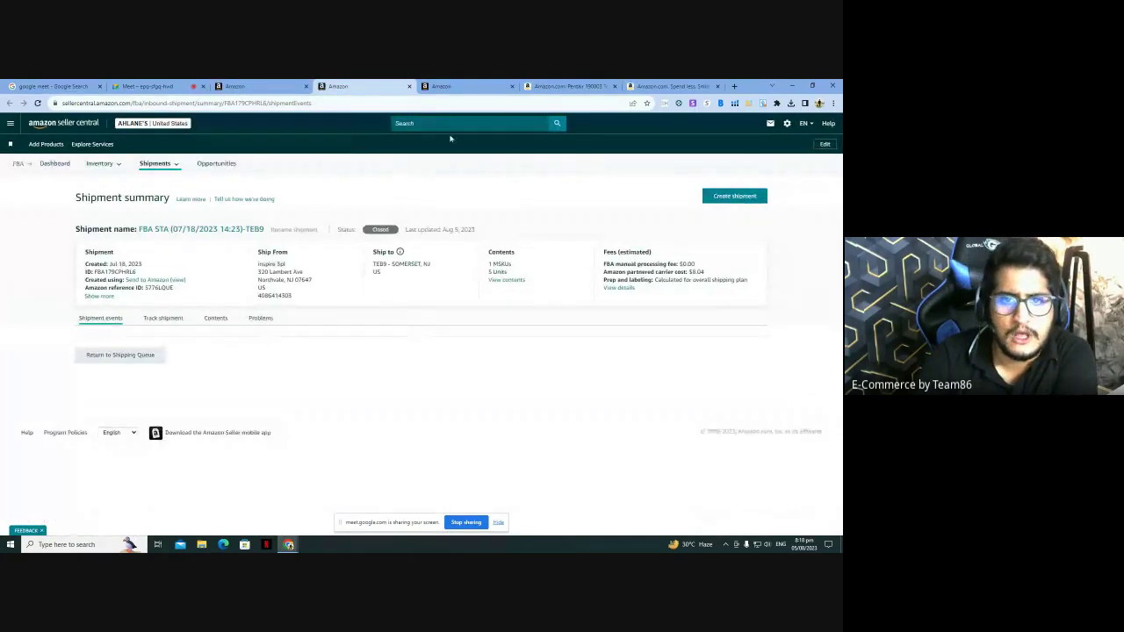
left_click(441, 86)
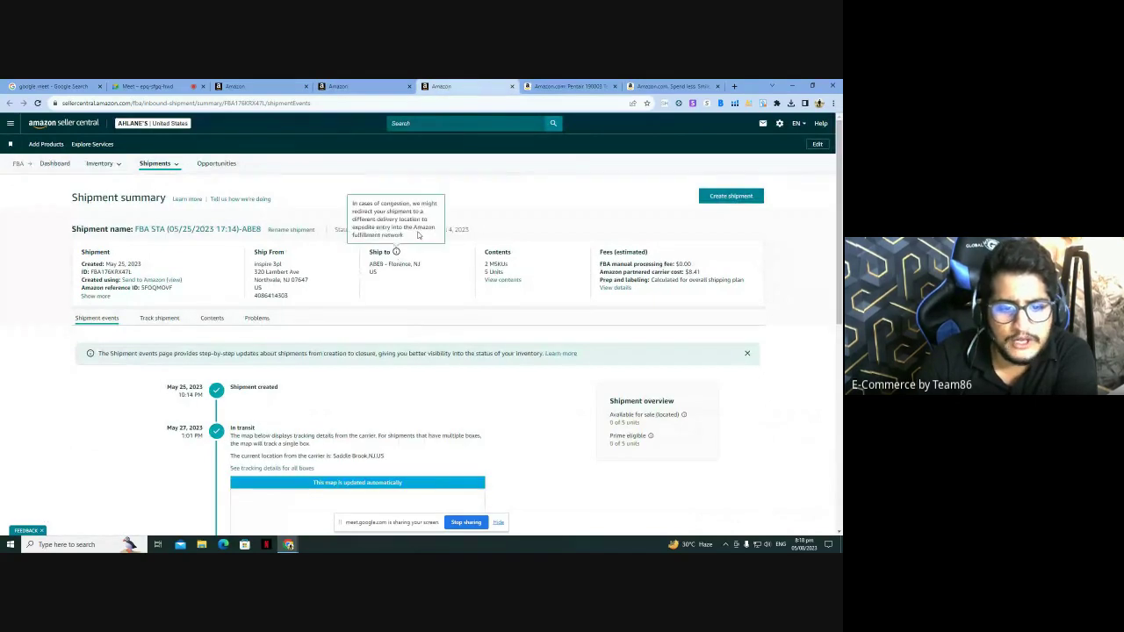
Step: Examine the ABE8 shipment's event timeline from creation to closing, including the carrier map
scroll(418, 234, "down", 3)
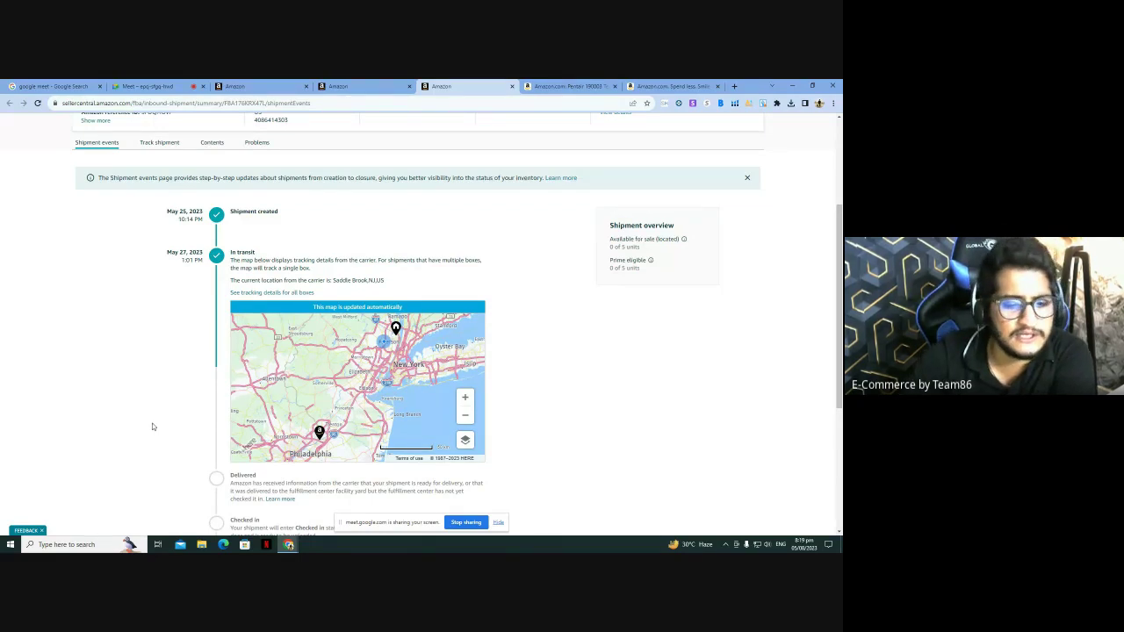
scroll(151, 427, "down", 4)
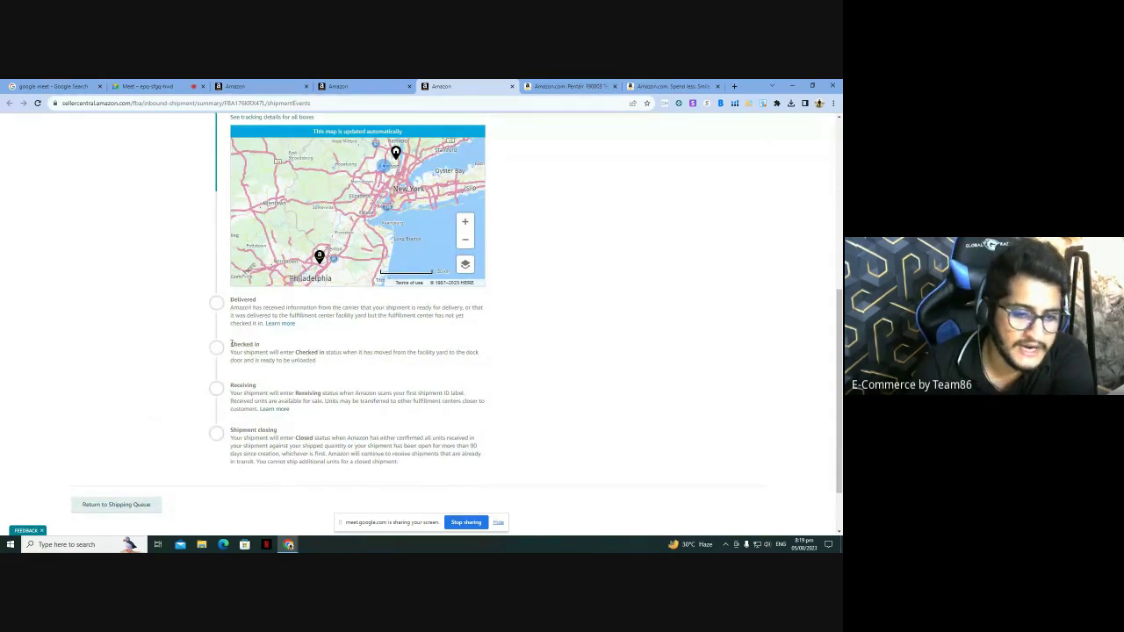
scroll(246, 435, "up", 4)
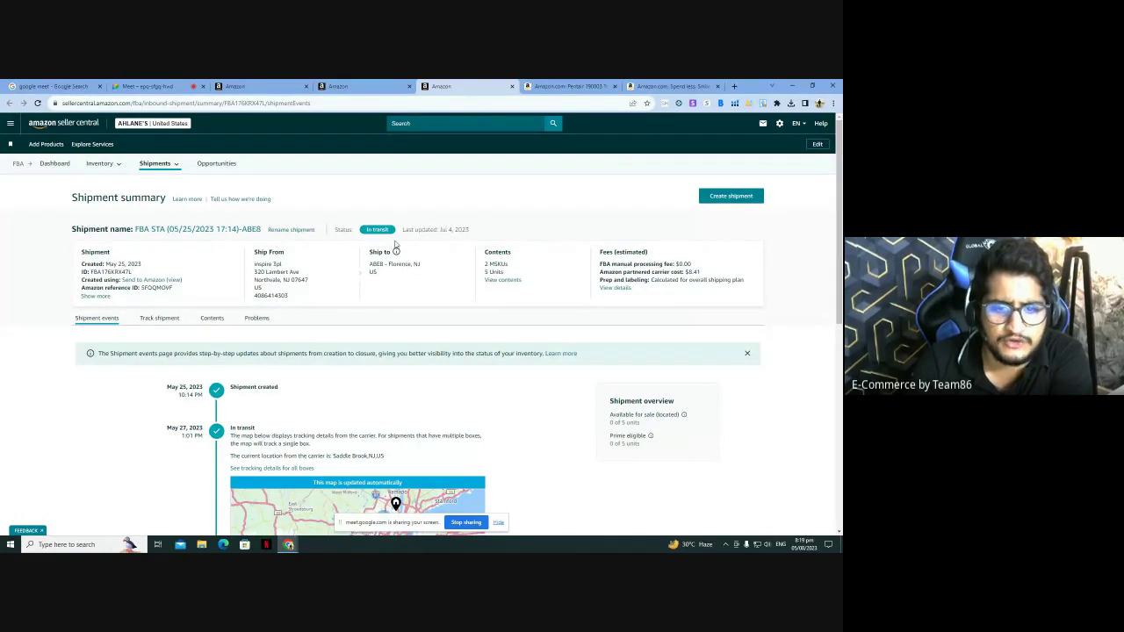
Step: View the shipment's carrier tracking details and highlight its box label number and tracking number
left_click(158, 318)
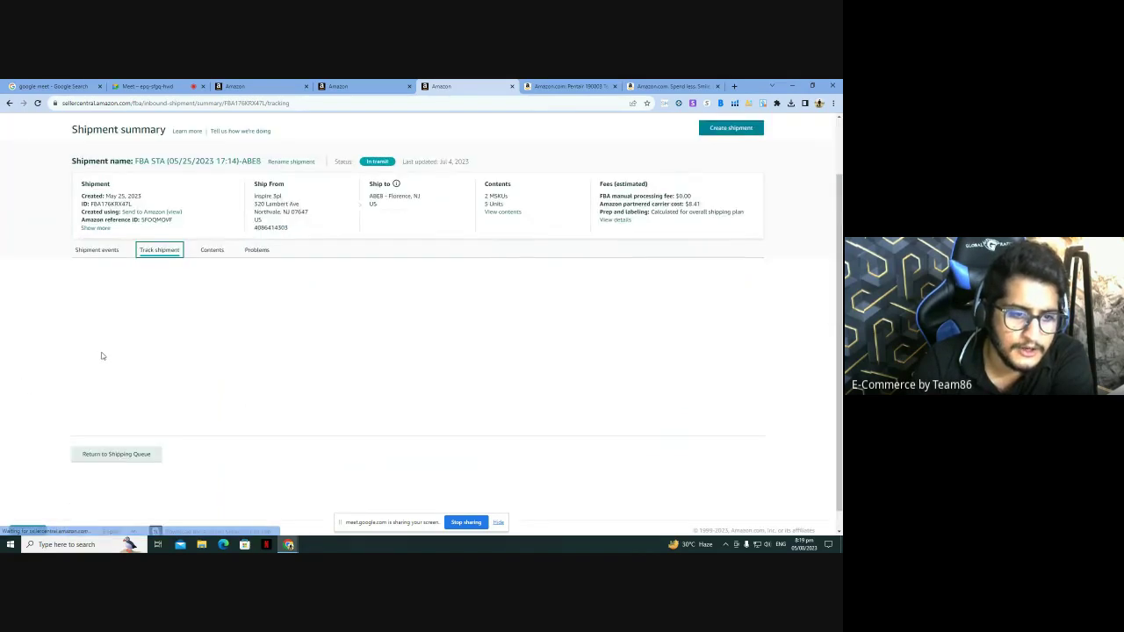
scroll(63, 363, "down", 1)
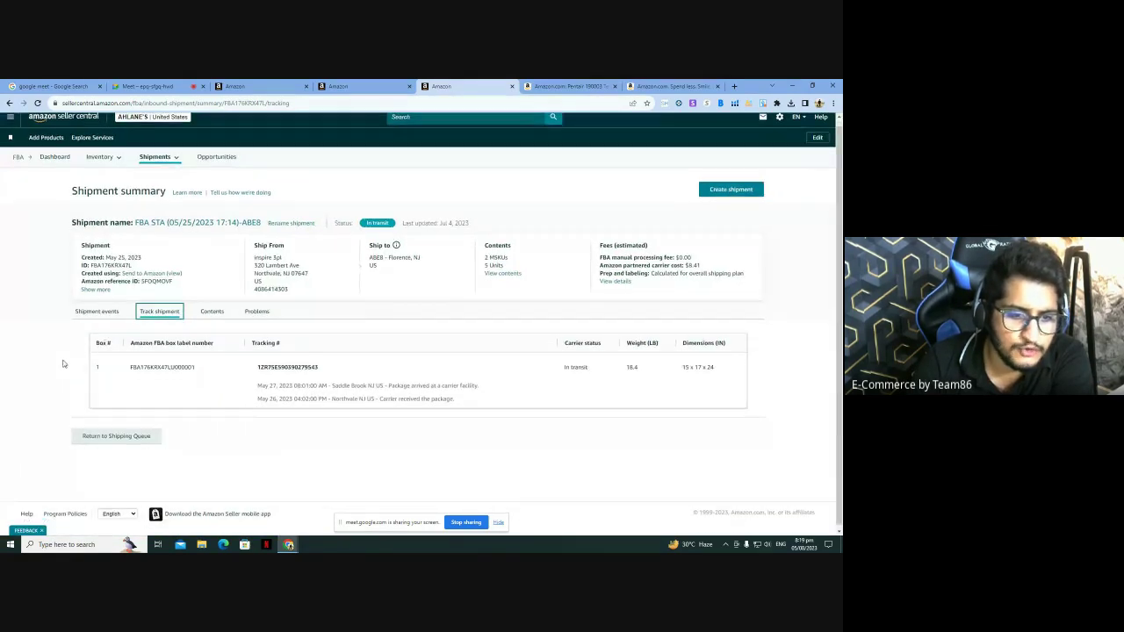
double_click(148, 364)
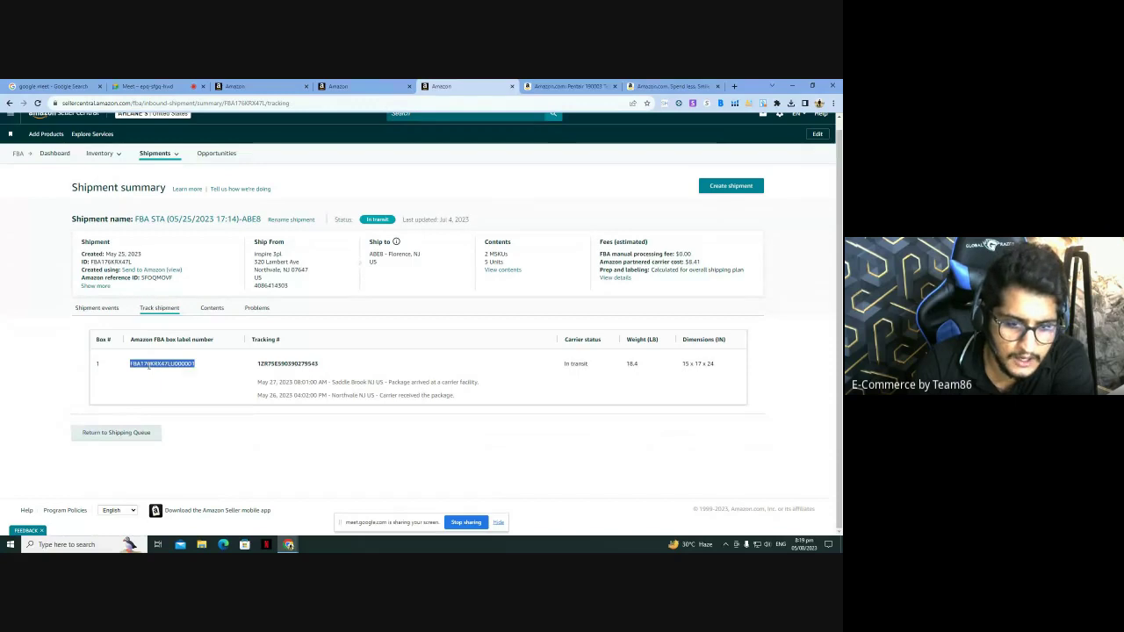
double_click(269, 363)
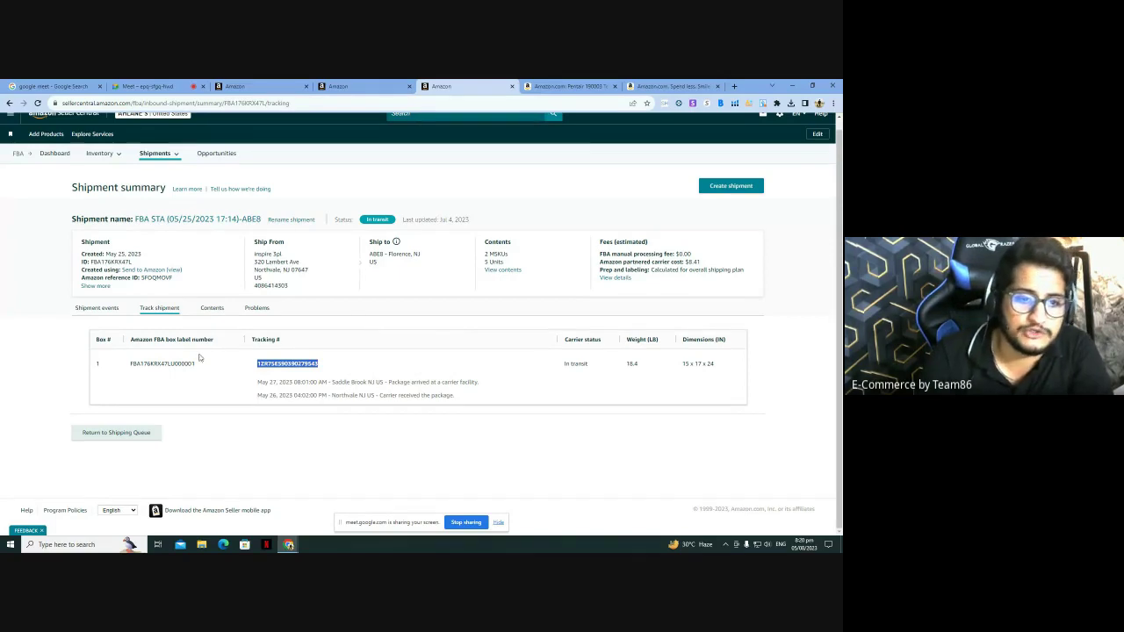
Step: Review the shipment's contents with the located units per product, and check its shipment, box and product-level problems
left_click(207, 310)
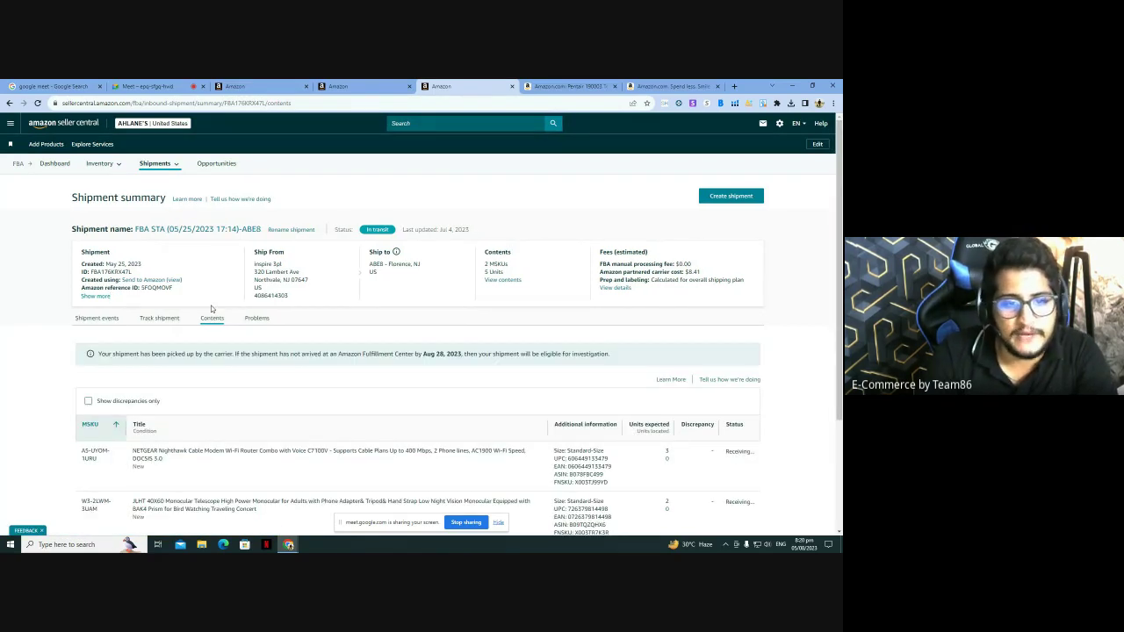
scroll(288, 264, "down", 3)
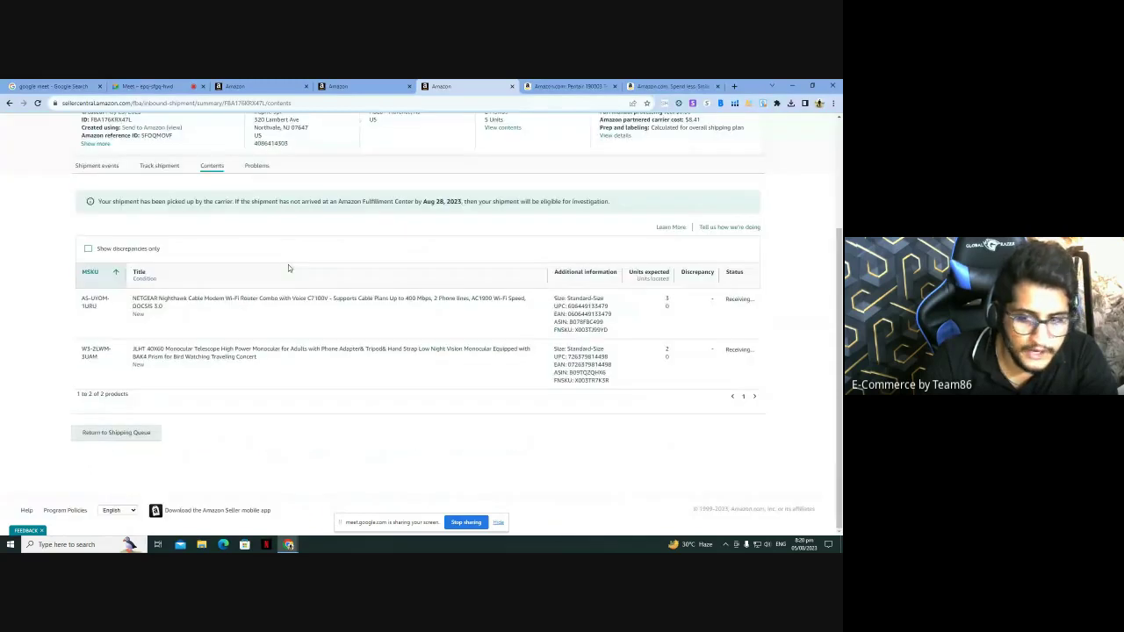
left_click(667, 304)
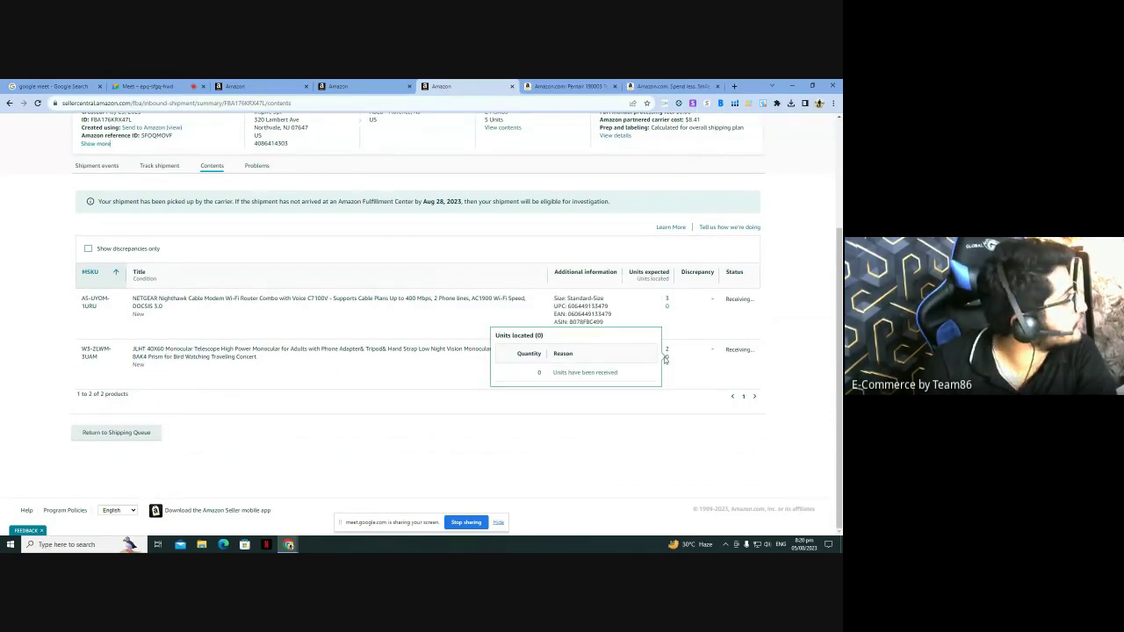
scroll(377, 399, "up", 3)
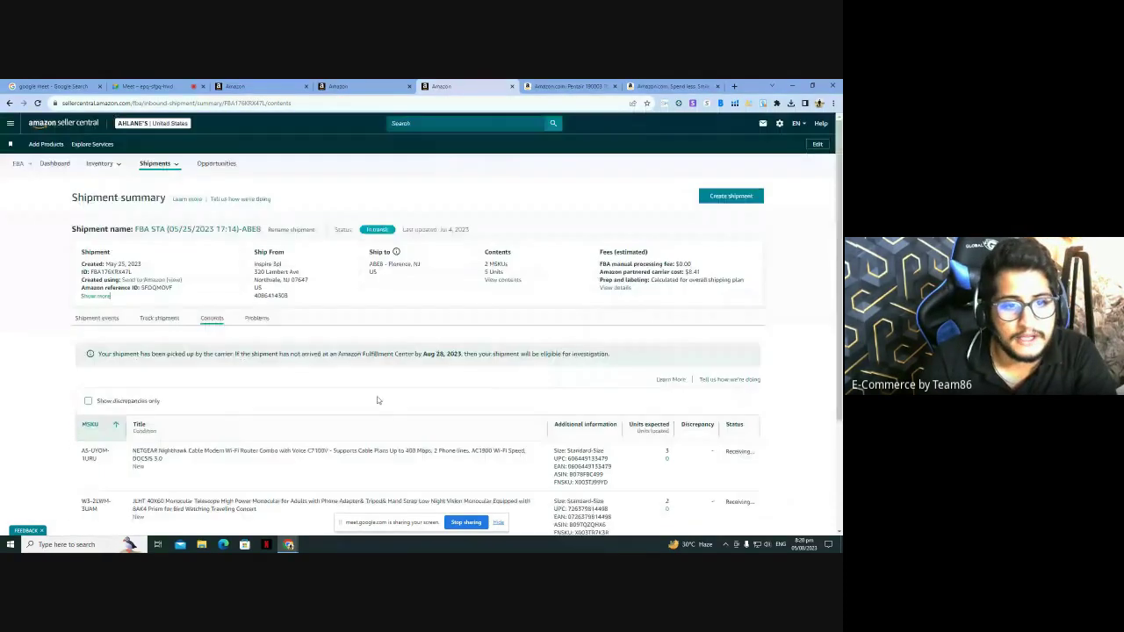
left_click(260, 321)
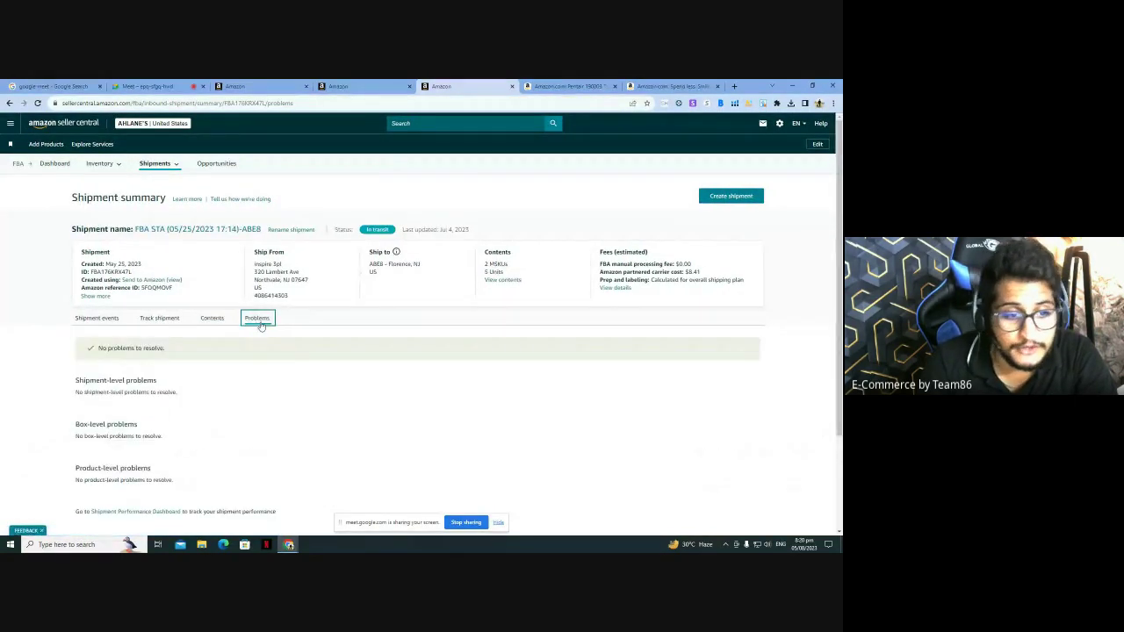
scroll(294, 312, "down", 3)
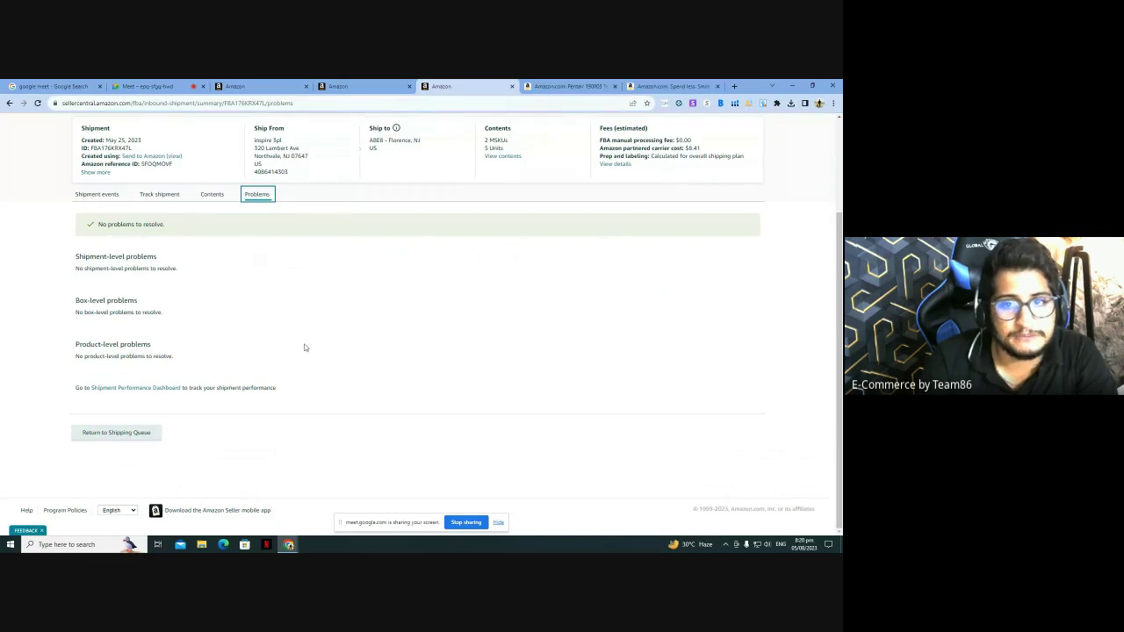
Step: View the expected and located units in the ABE8 shipment's contents again, and close its page
scroll(305, 348, "up", 3)
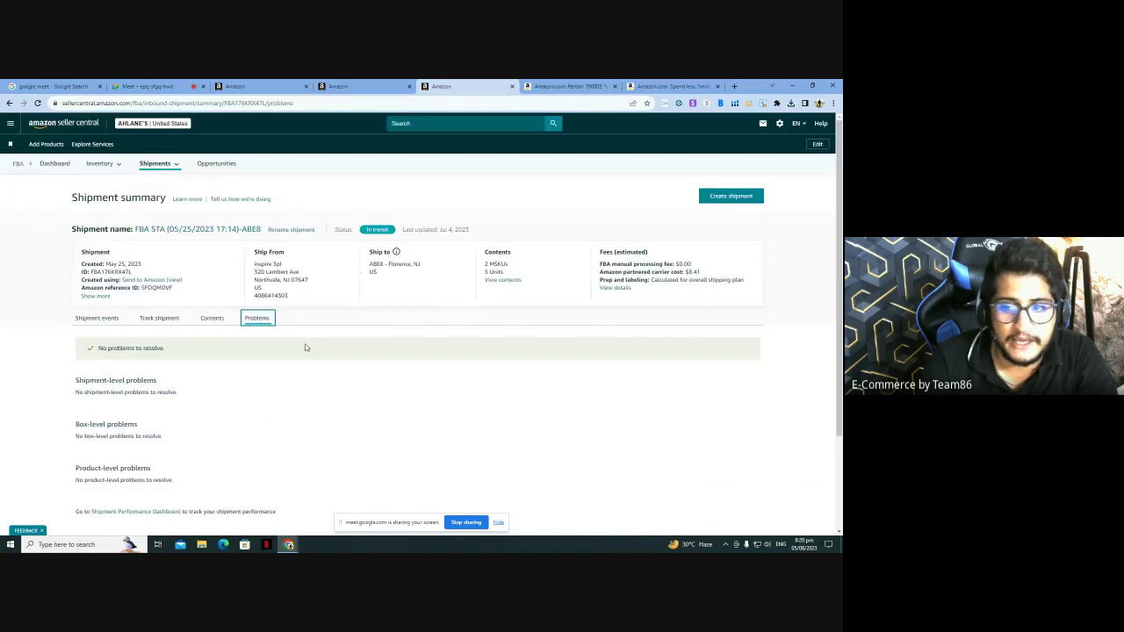
left_click(502, 280)
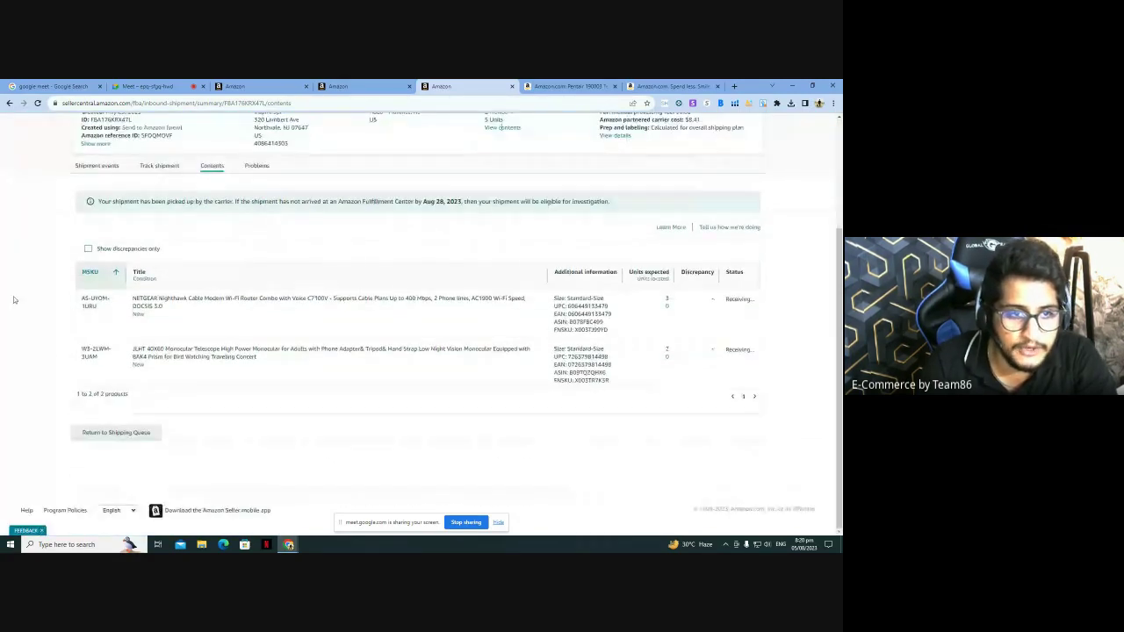
scroll(304, 232, "up", 3)
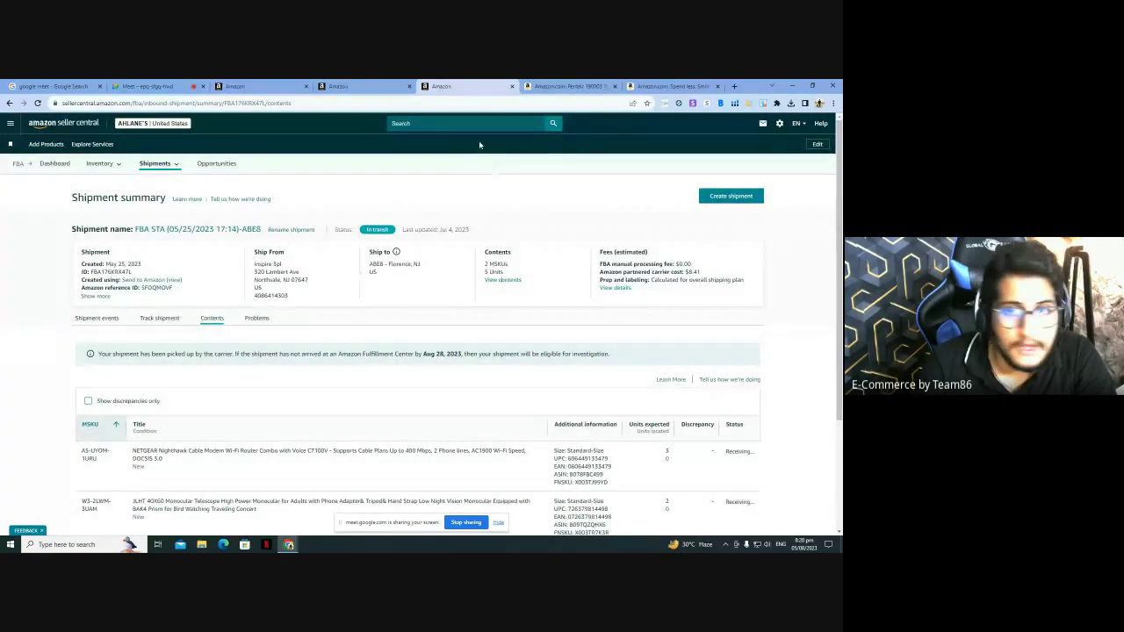
left_click(513, 89)
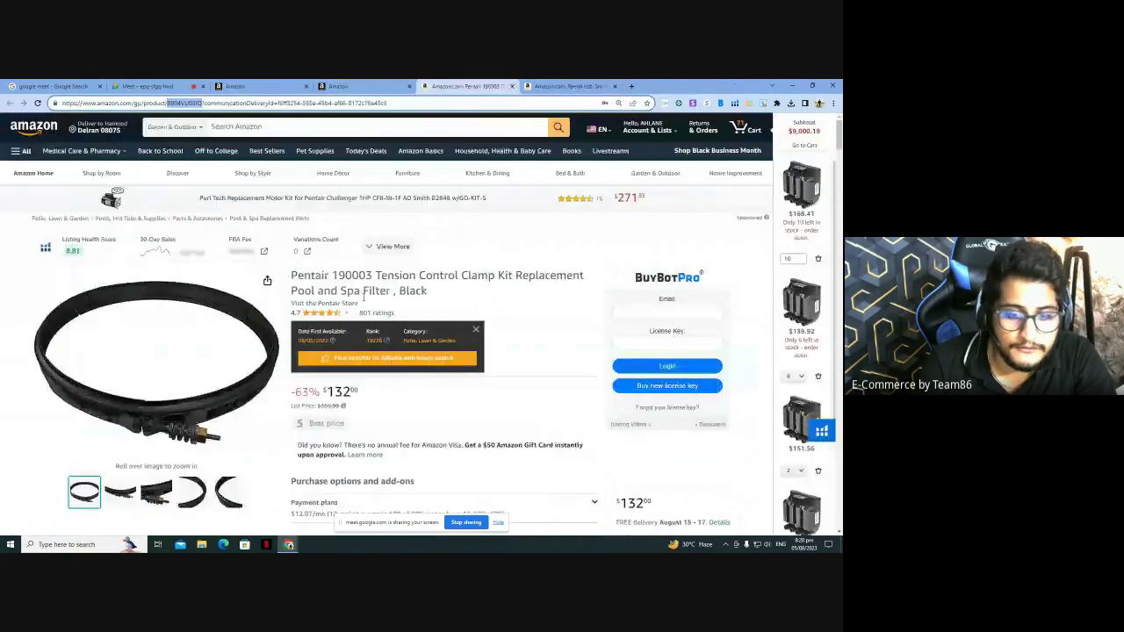
Step: Examine the TEB9 shipment's event timeline from creation to closing, close its page and return to the home page
left_click(350, 85)
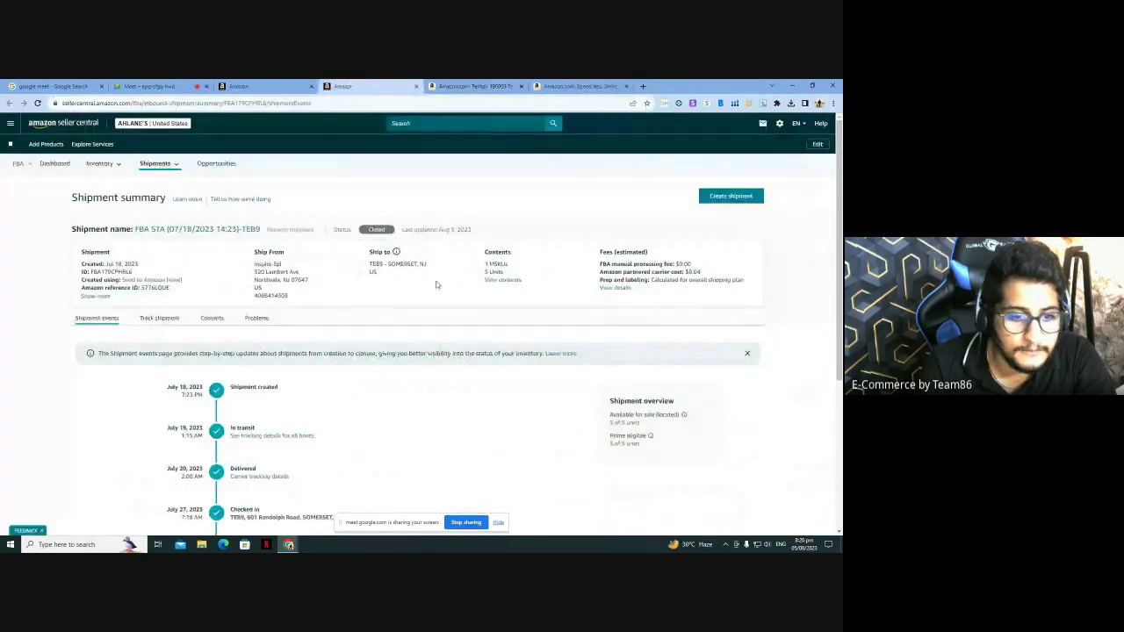
scroll(416, 346, "down", 3)
scroll(416, 351, "up", 3)
scroll(411, 362, "down", 3)
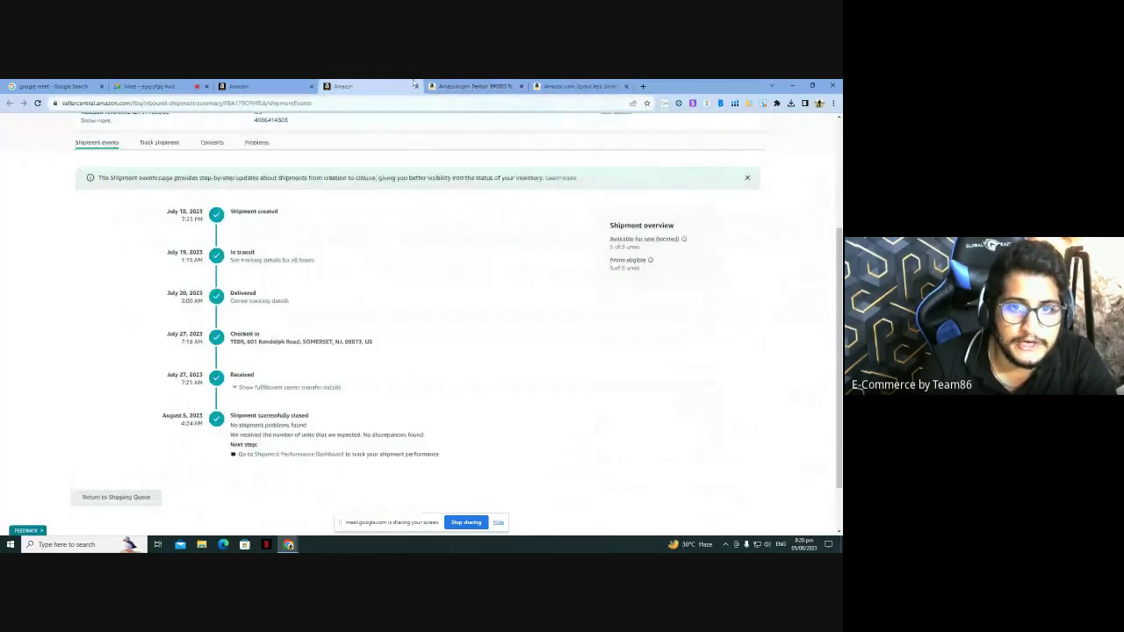
left_click(417, 86)
left_click(255, 86)
scroll(544, 299, "up", 3)
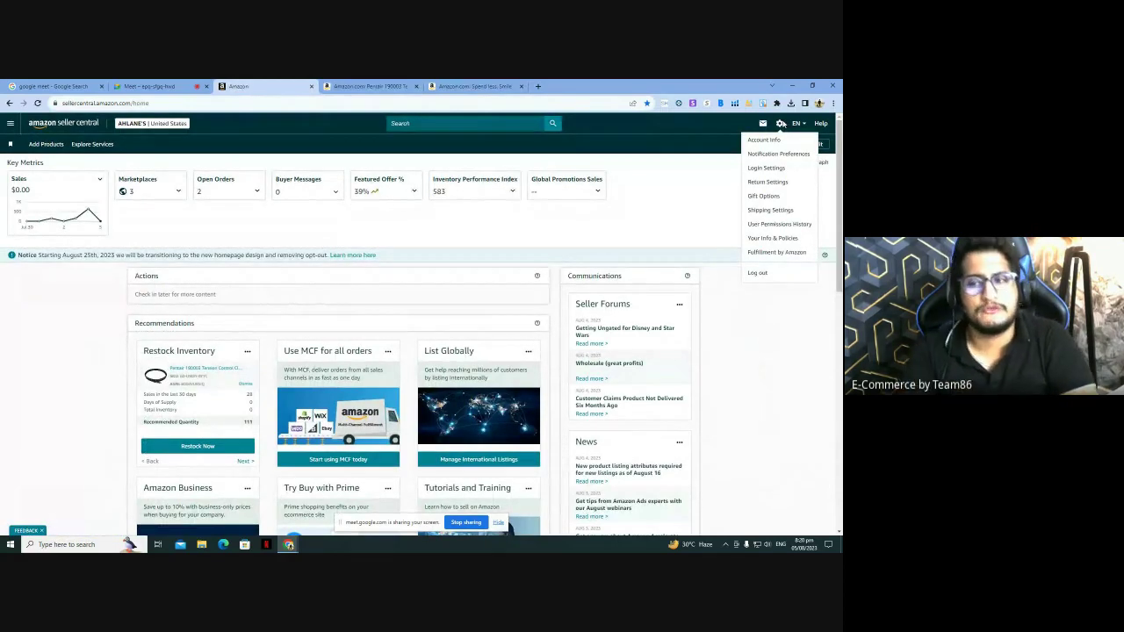
Step: Open the Manage Orders page in a new tab and switch to it
left_click(10, 124)
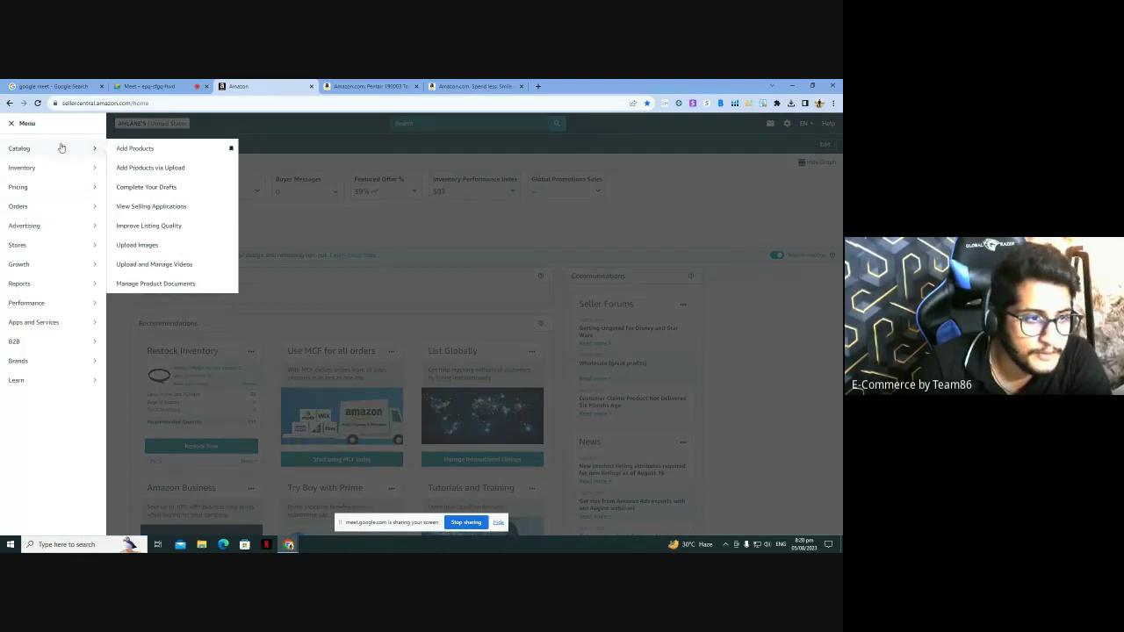
mouse_move(60, 170)
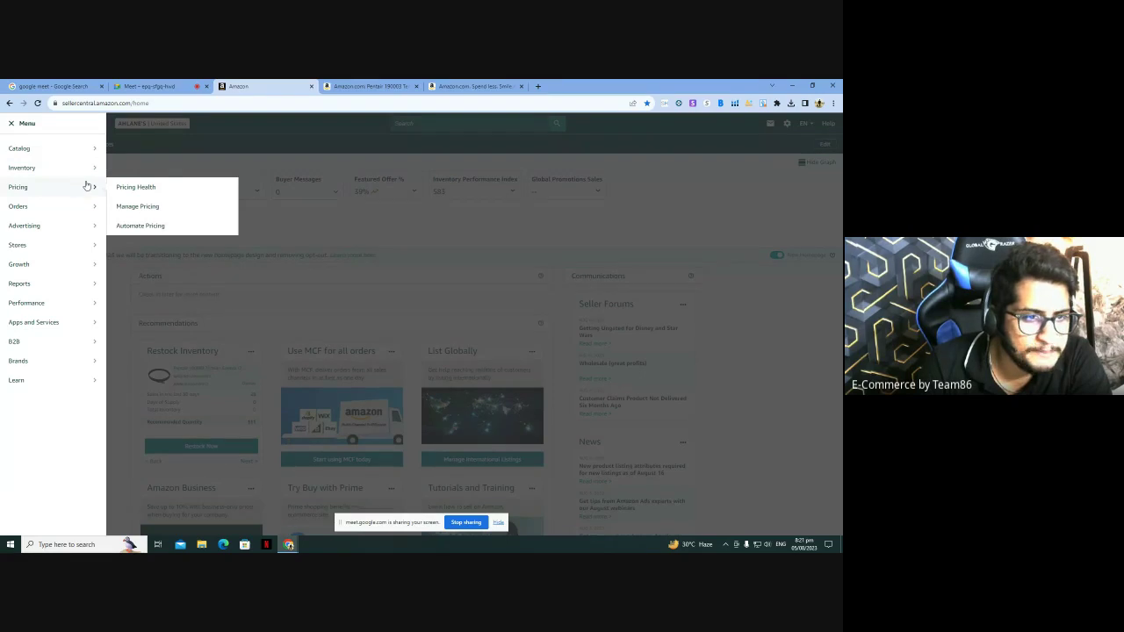
mouse_move(81, 203)
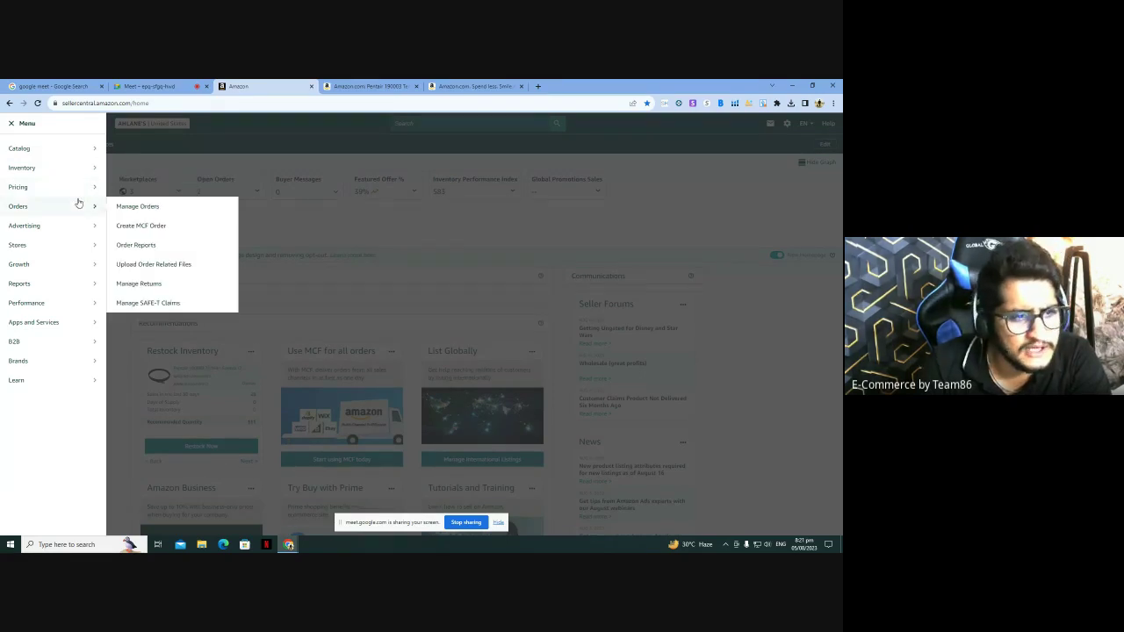
right_click(137, 206)
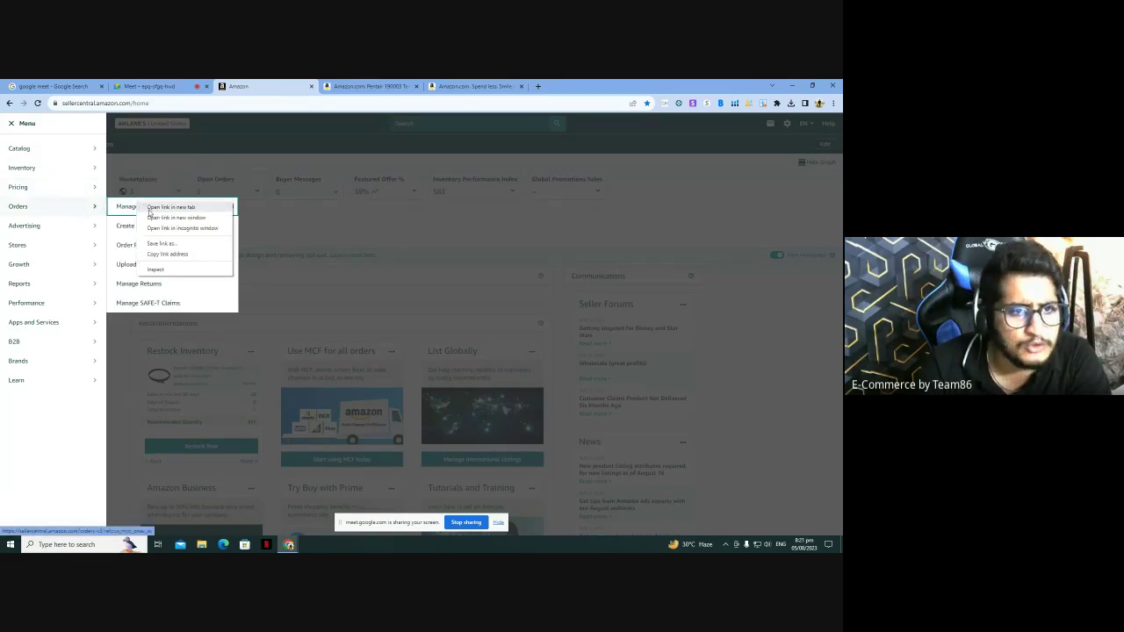
left_click(145, 210)
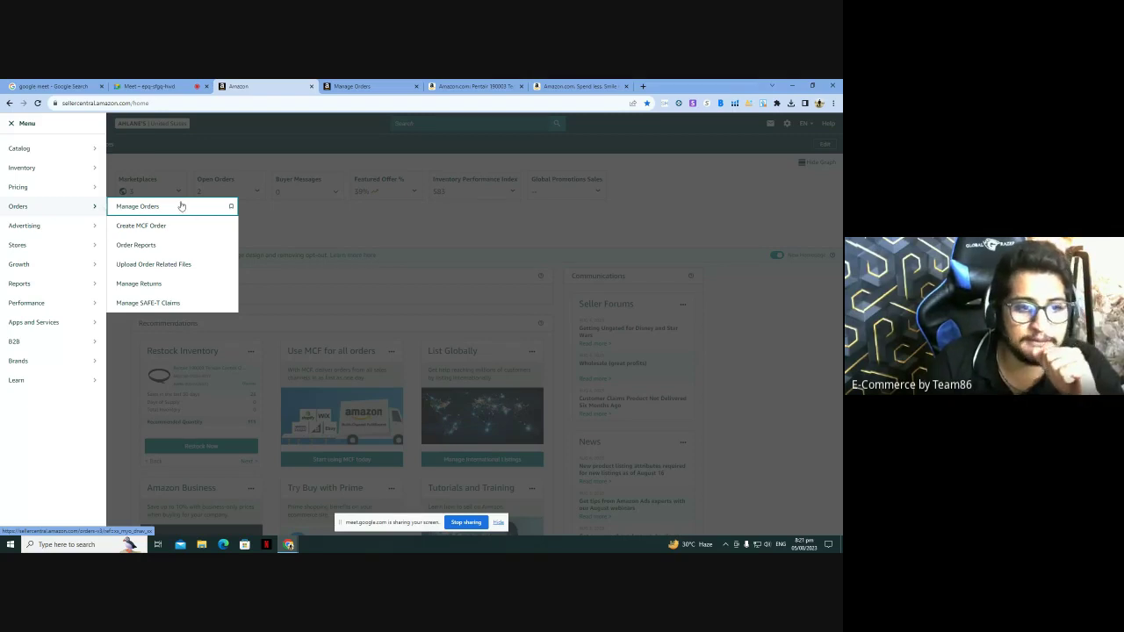
left_click(181, 206)
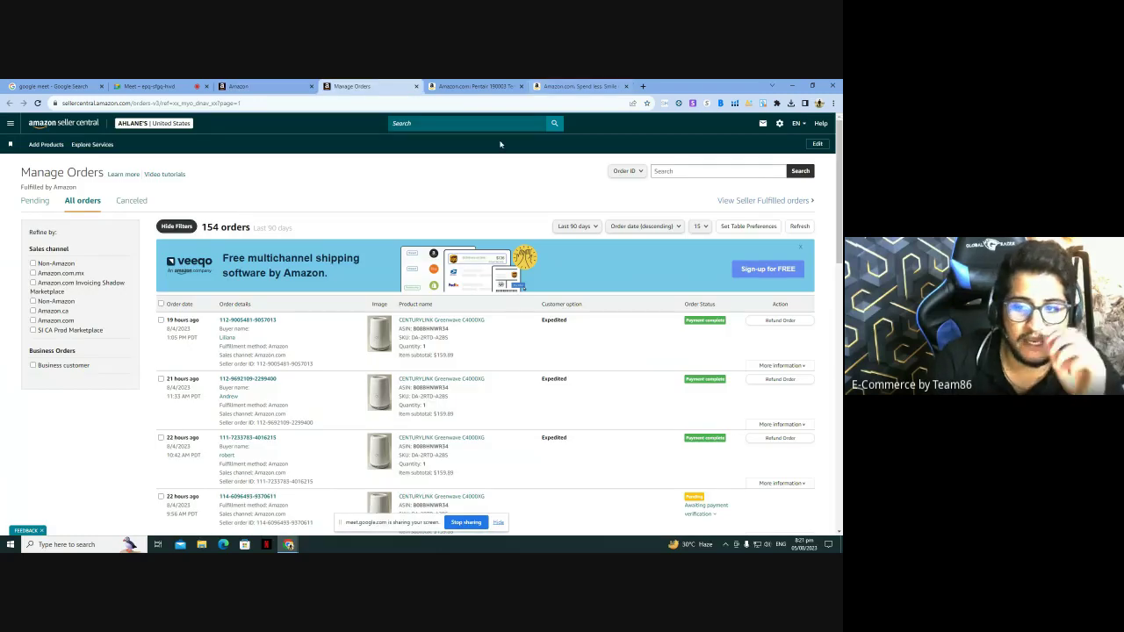
Step: Look through the FBA orders list, and search for the most recent order by its copied order ID
scroll(595, 254, "down", 5)
scroll(603, 259, "up", 5)
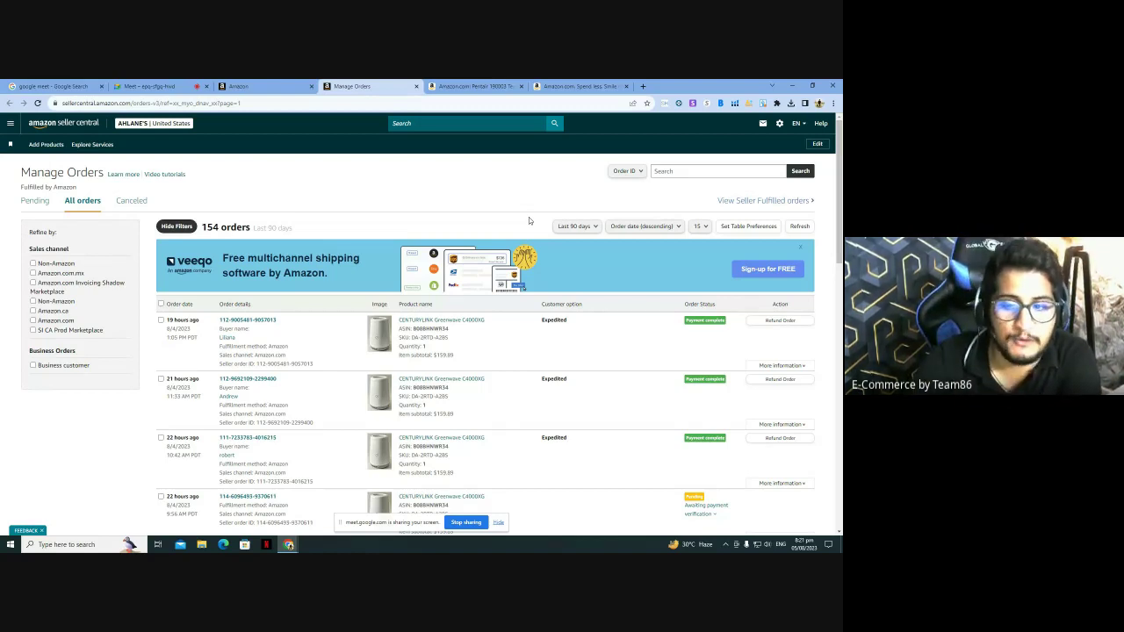
scroll(529, 219, "down", 2)
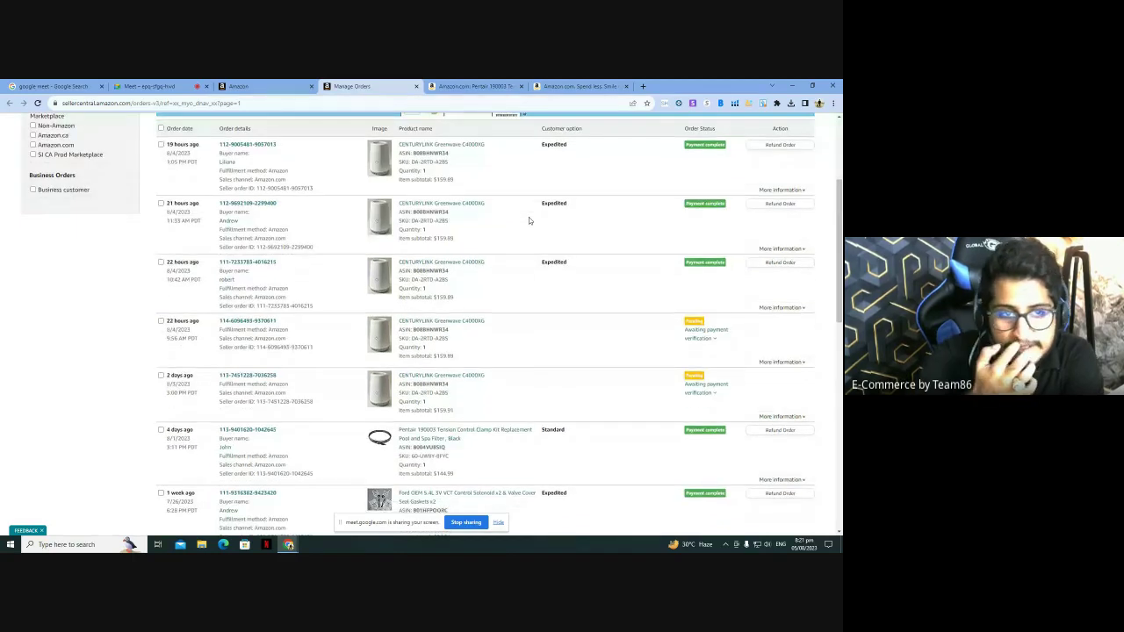
scroll(532, 218, "up", 2)
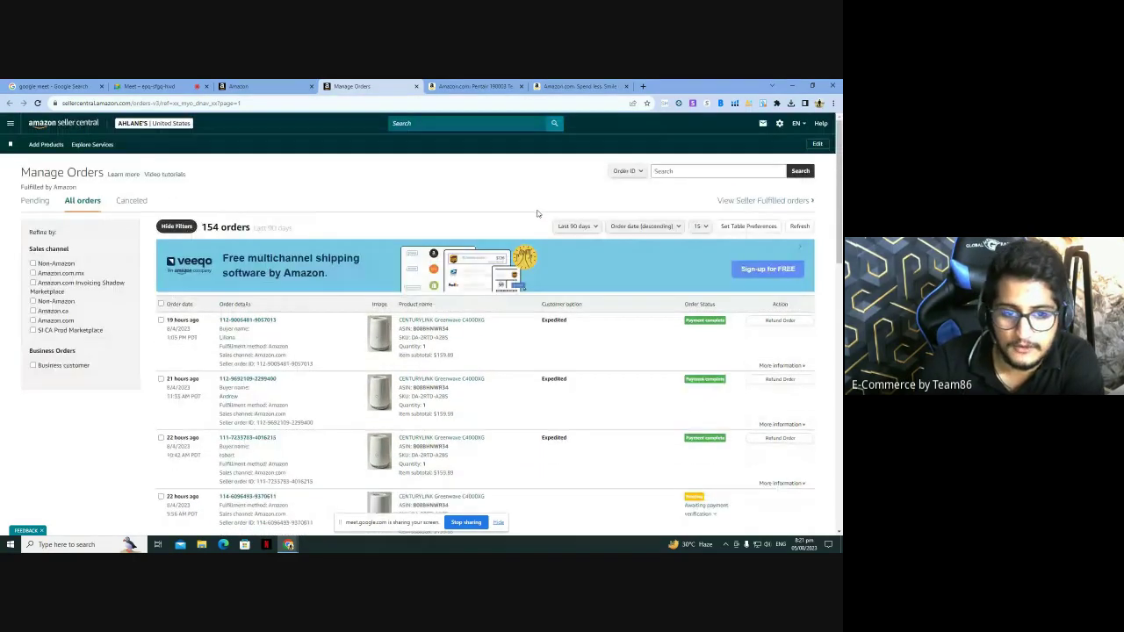
scroll(563, 336, "down", 2)
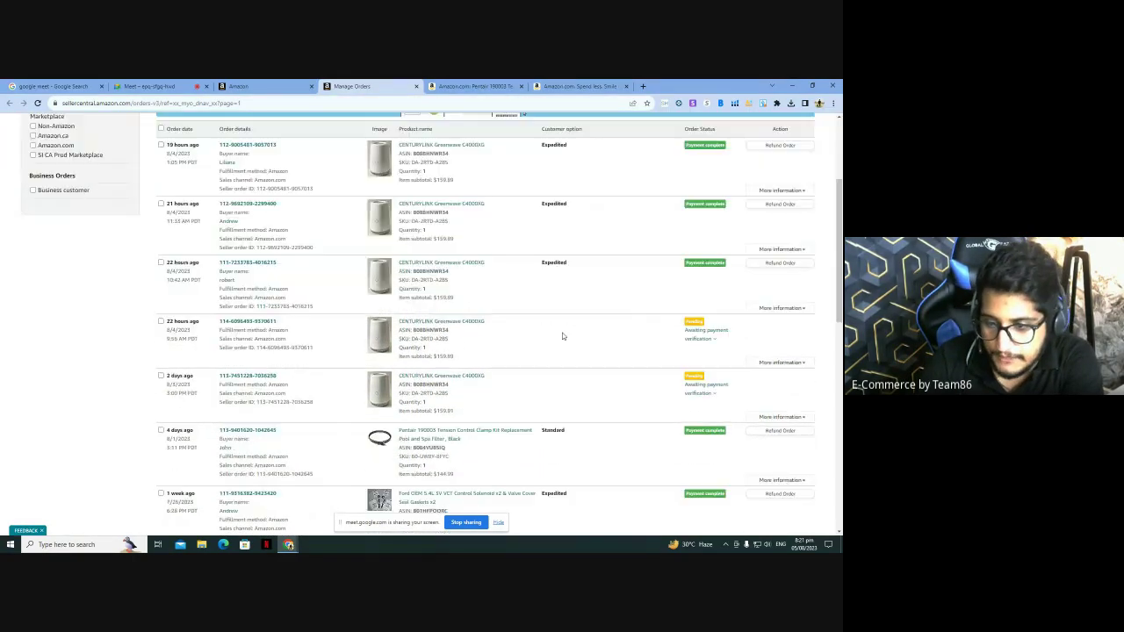
scroll(563, 336, "up", 2)
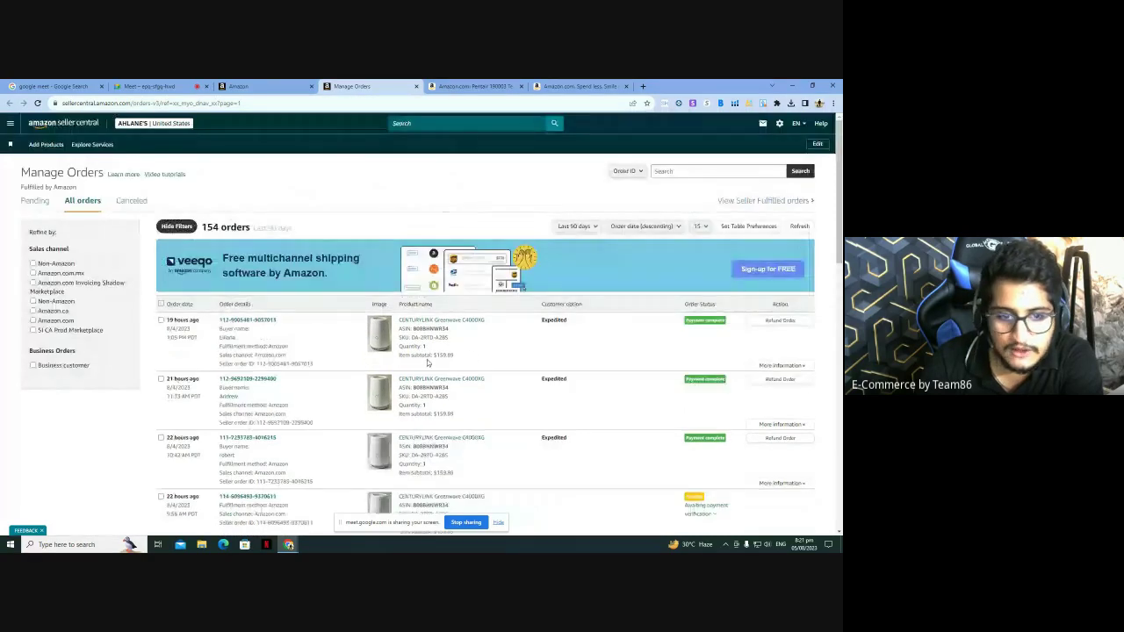
left_click_drag(281, 317, 222, 318)
key("ctrl+c")
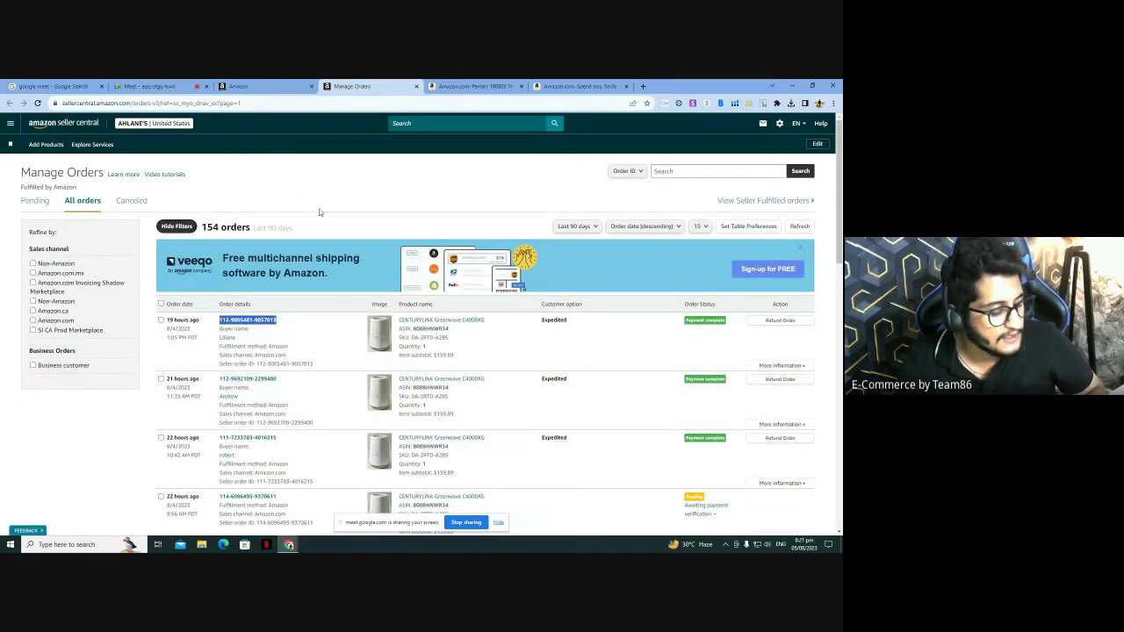
left_click(701, 171)
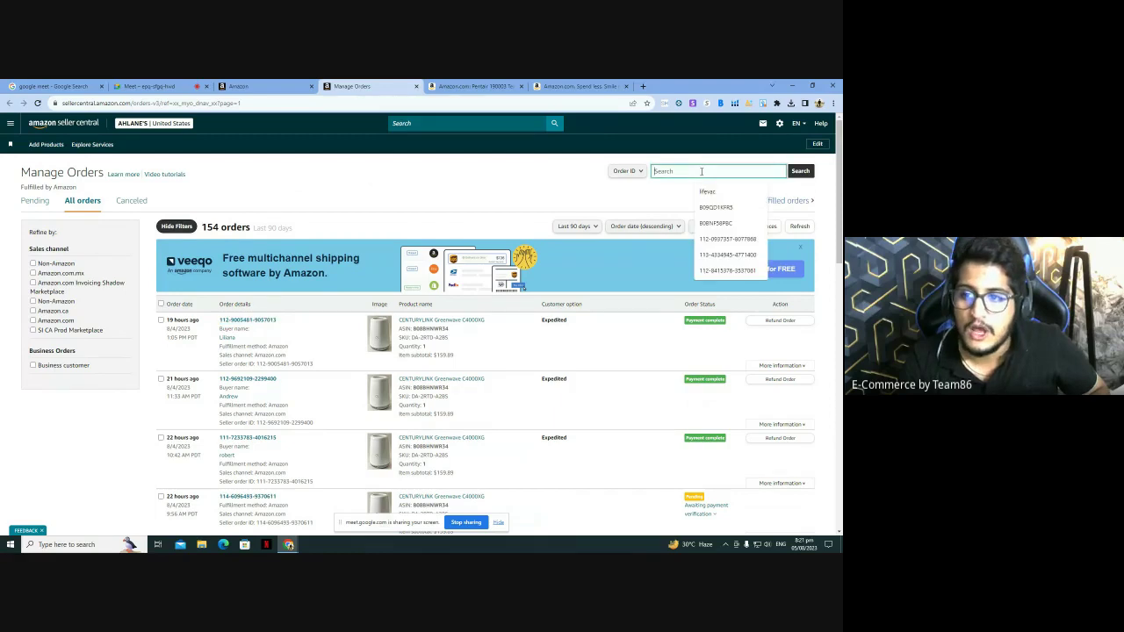
key("ctrl+v")
key("Return")
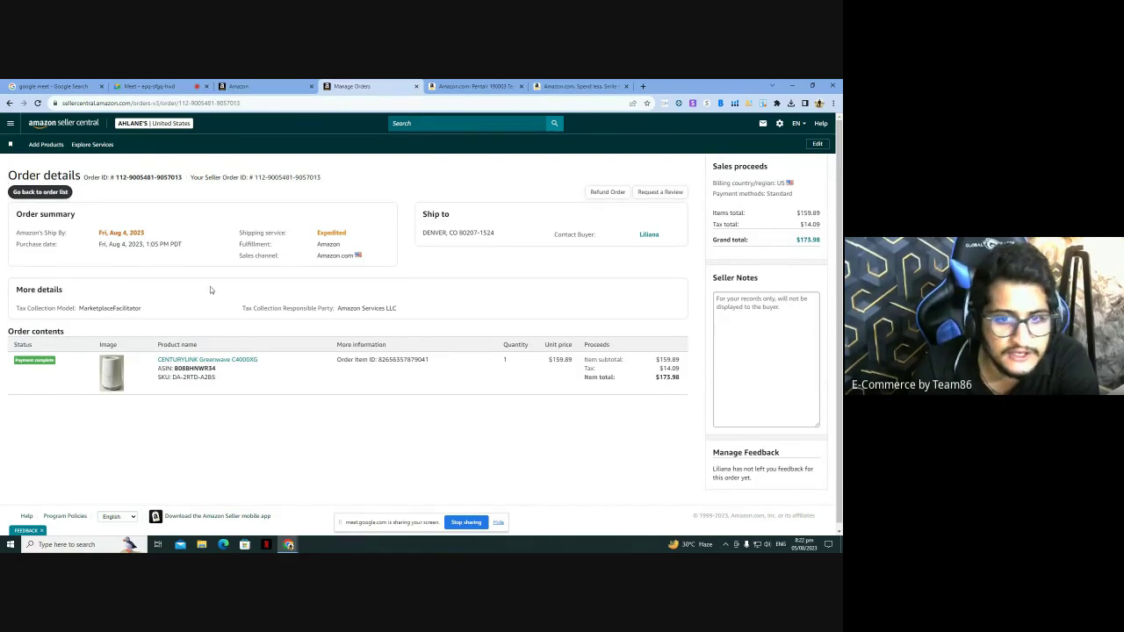
Step: View the available contact reasons for the order's buyer, close the contact page and return to the orders list
left_click(649, 235)
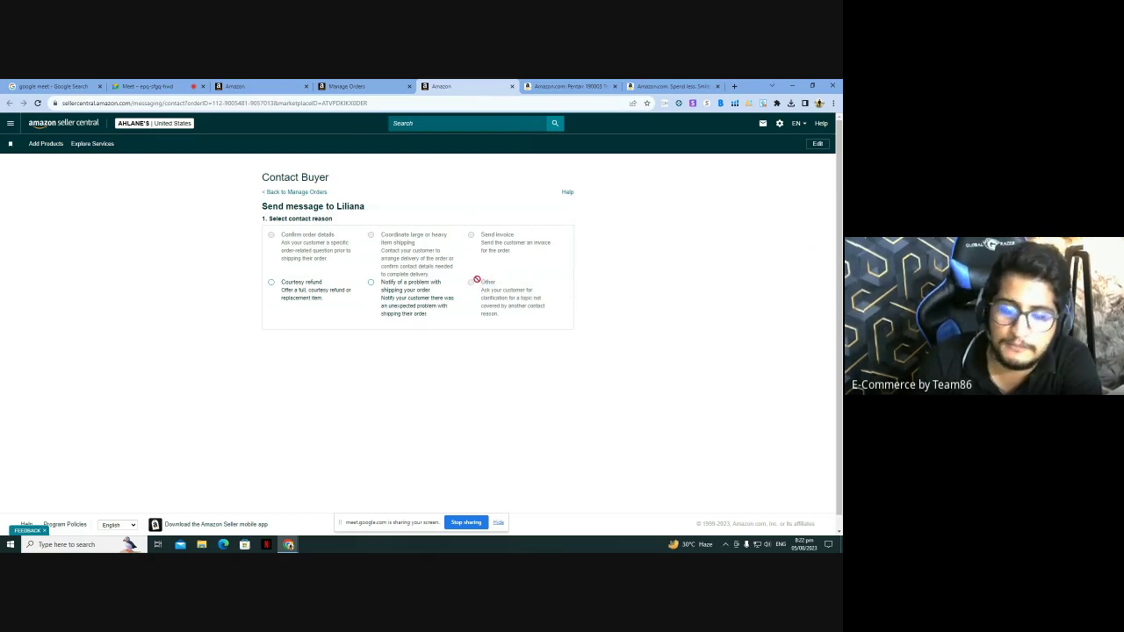
left_click(512, 86)
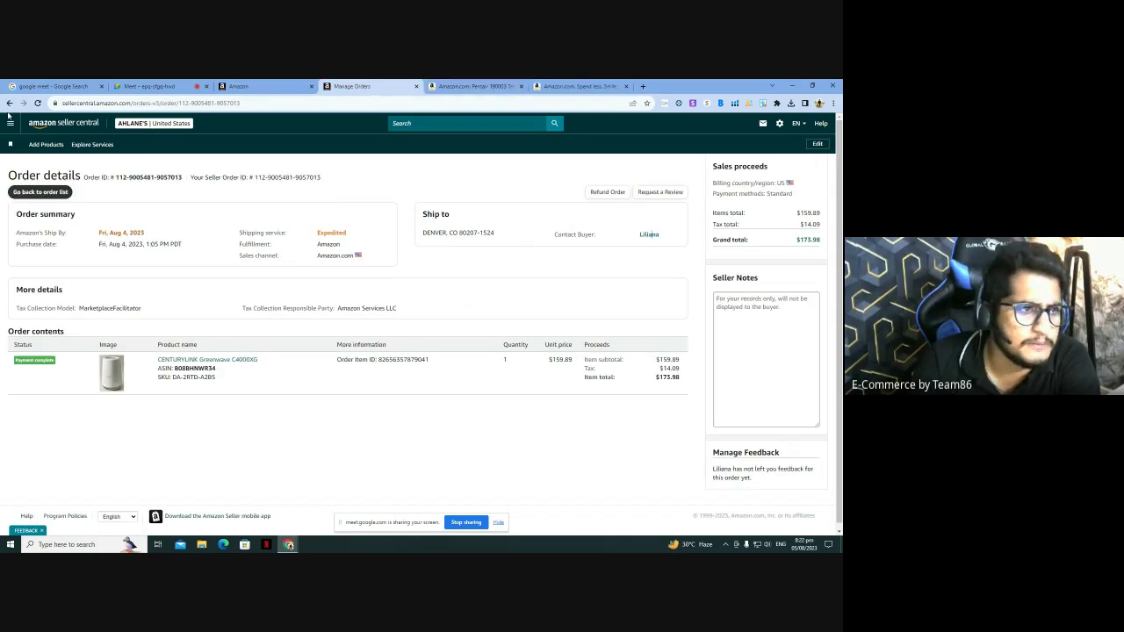
key("alt+Left")
Step: Open the contact page for the refunded Pentair clamp kit order, preview the Courtesy refund message, and close it without sending
scroll(618, 358, "down", 12)
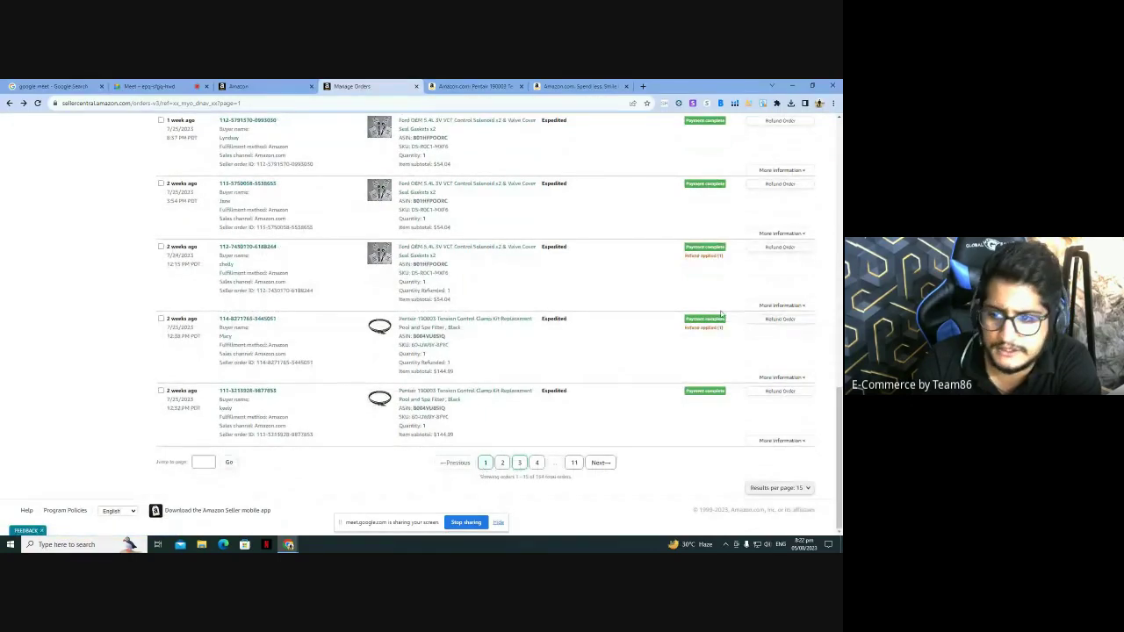
left_click(225, 335)
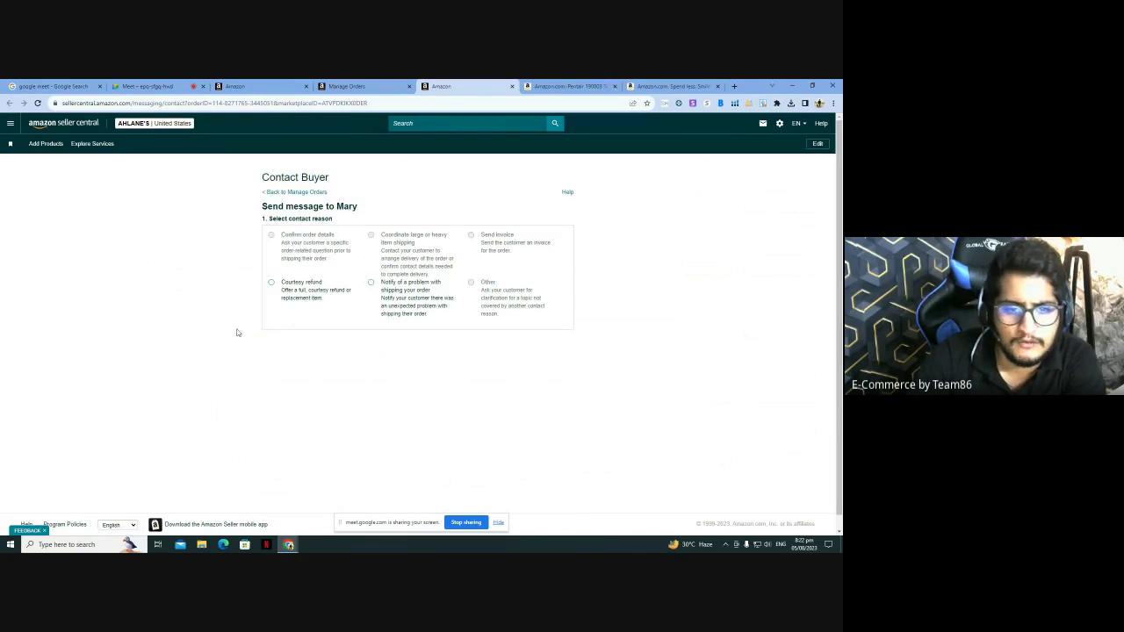
left_click(271, 282)
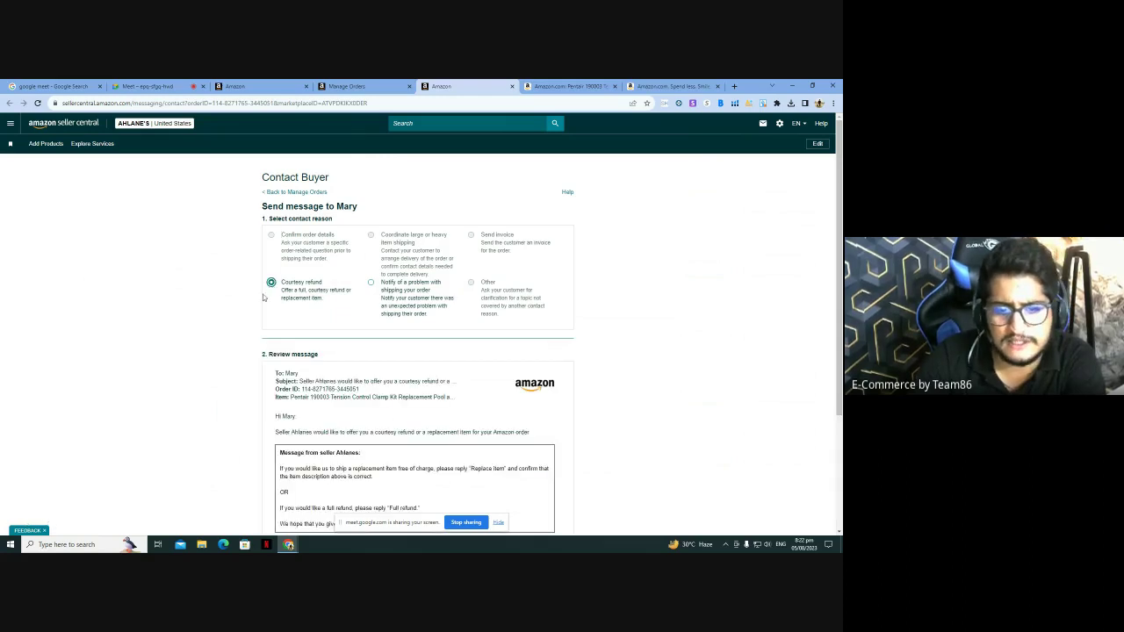
scroll(262, 298, "down", 3)
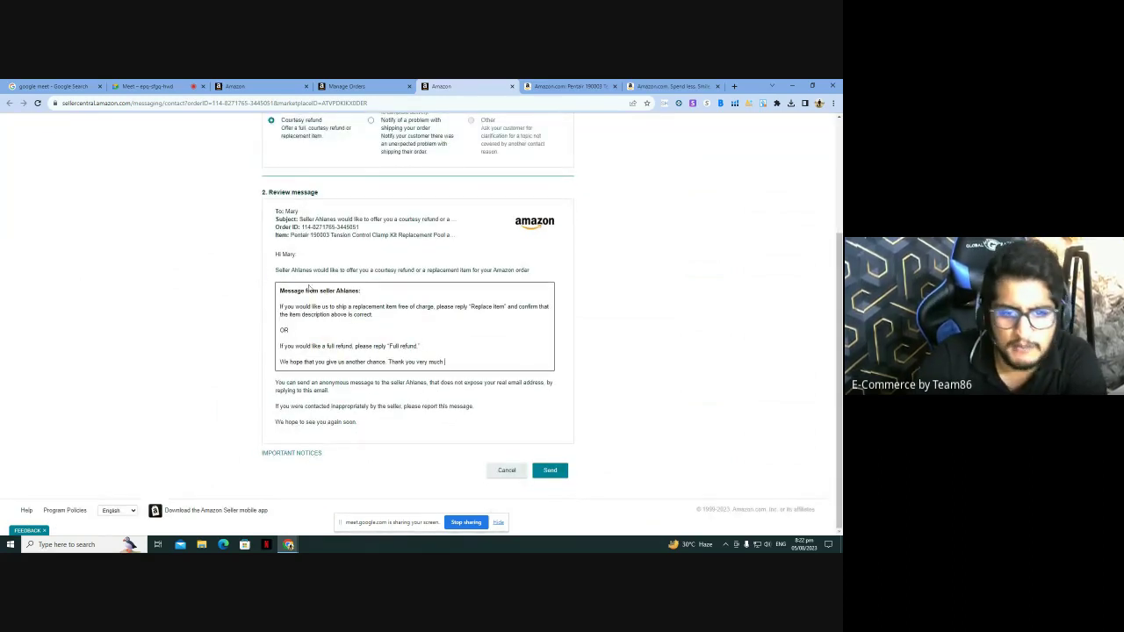
scroll(307, 288, "up", 3)
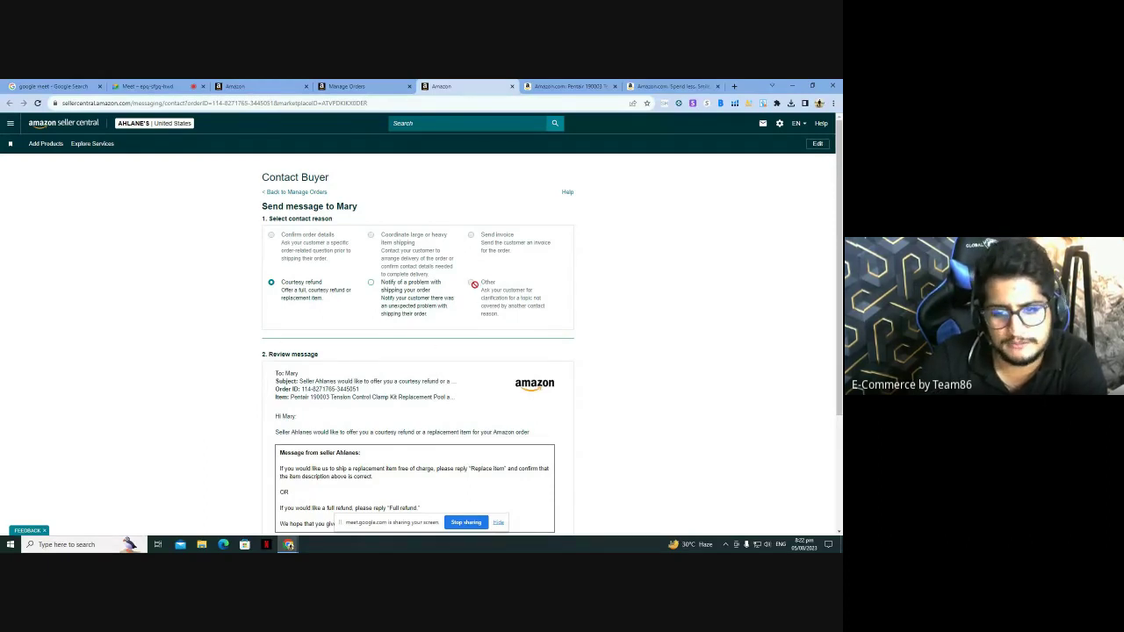
left_click(512, 86)
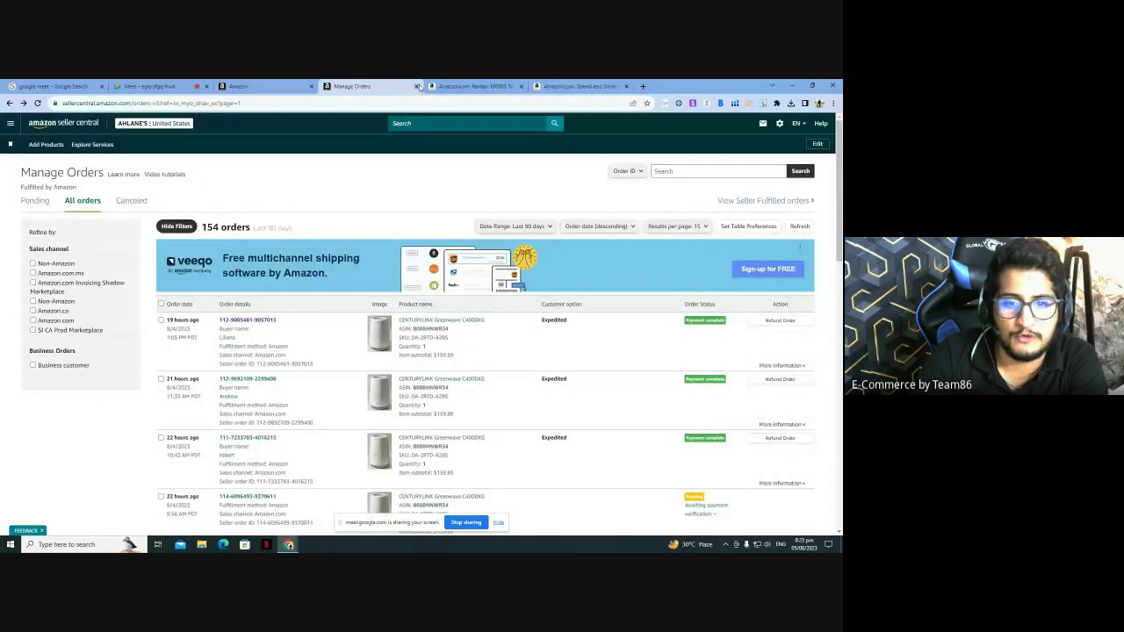
Step: Open the buyer contact pages for the second and third newest orders and the 8/1/2023 Pentair order in separate tabs
scroll(399, 189, "down", 3)
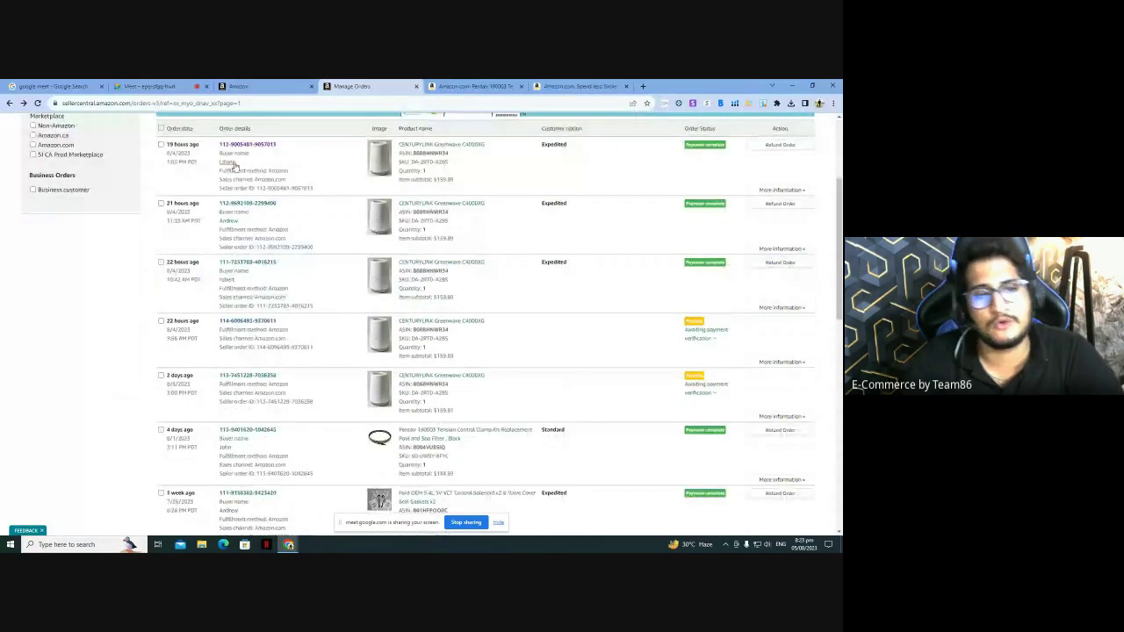
right_click(231, 221)
left_click(227, 225)
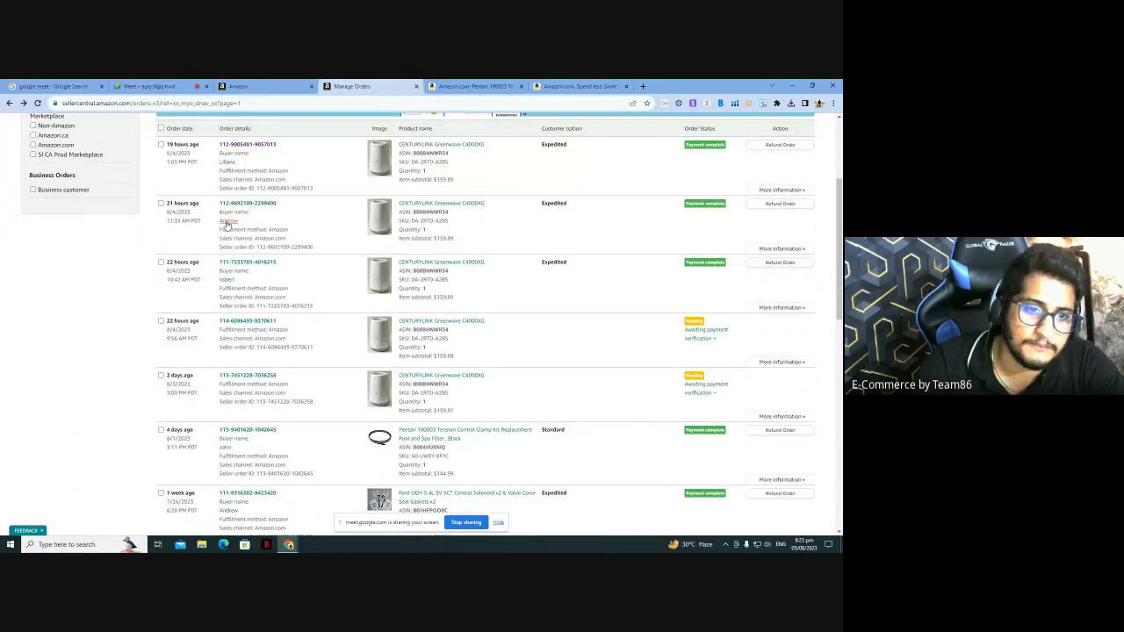
left_click(227, 225)
left_click(347, 86)
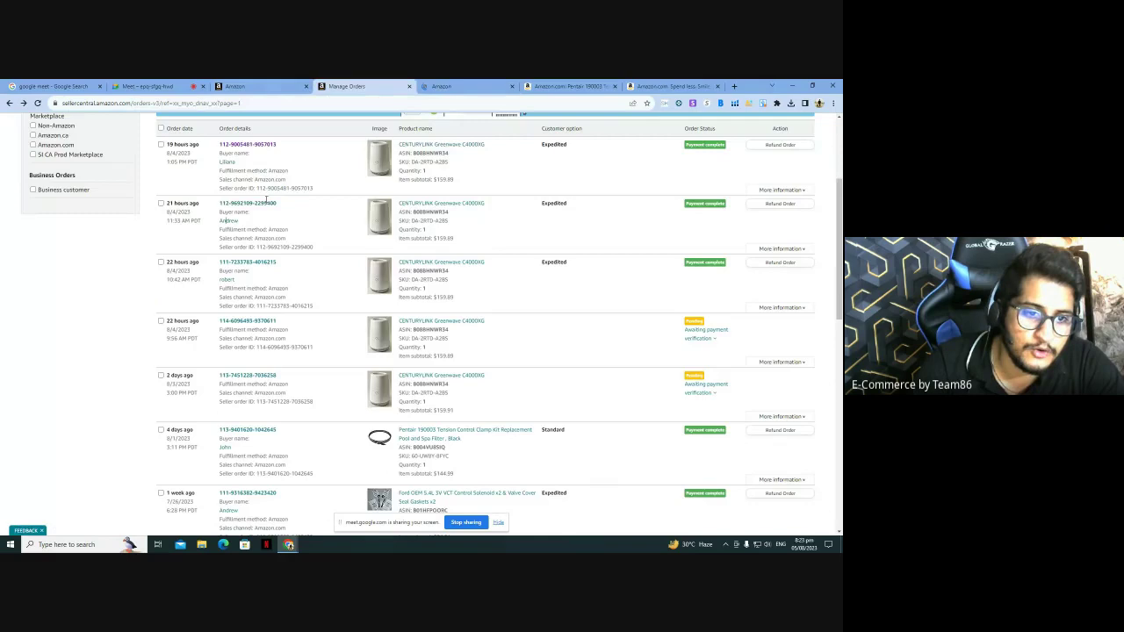
left_click(227, 280)
left_click(307, 86)
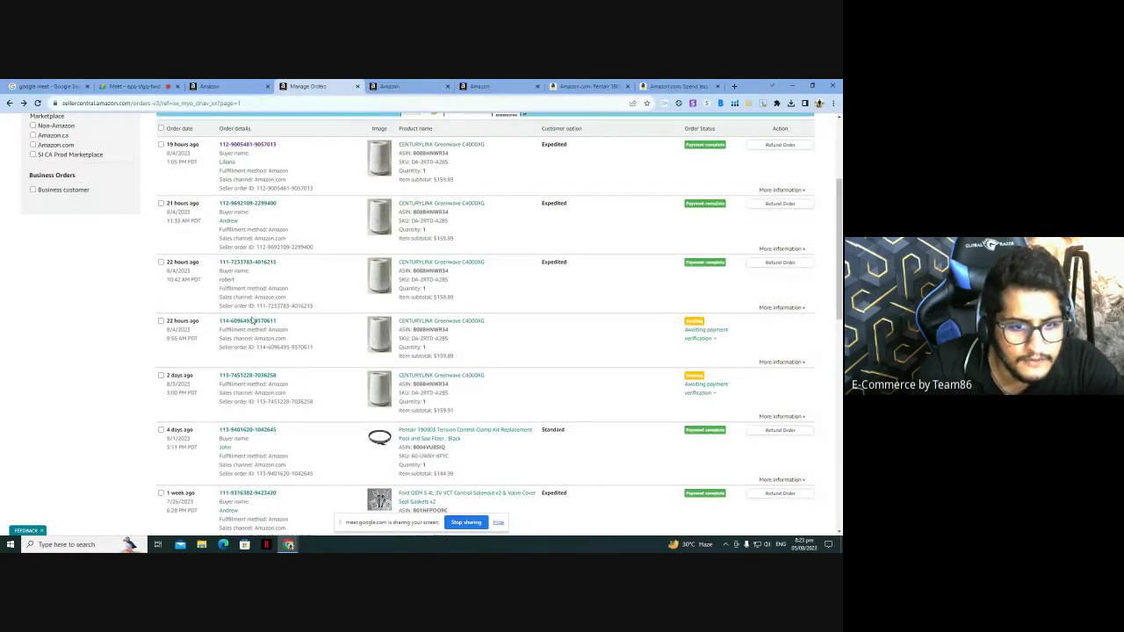
scroll(251, 363, "down", 3)
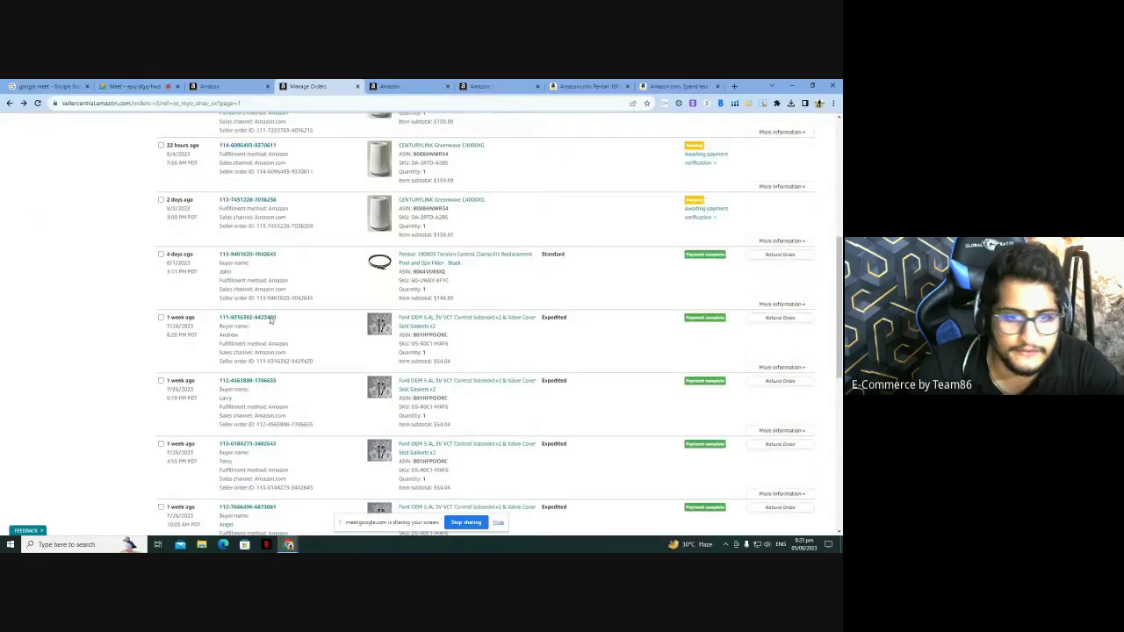
left_click(225, 273)
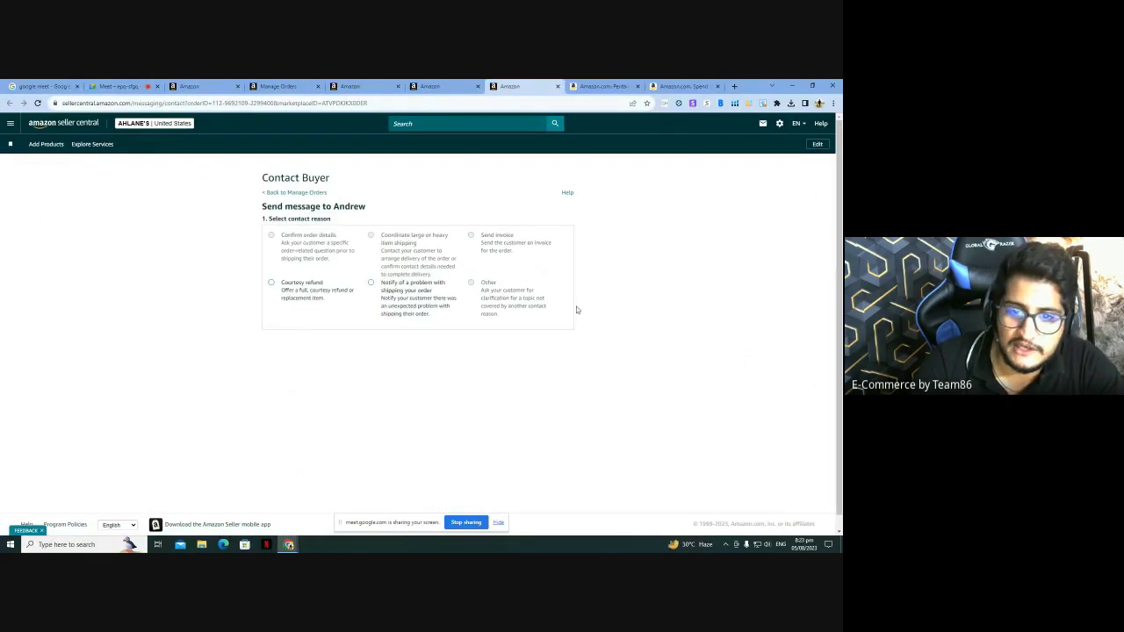
Step: Select the Other contact reason for the buyer of the third-newest order and examine the message preview
left_click(469, 85)
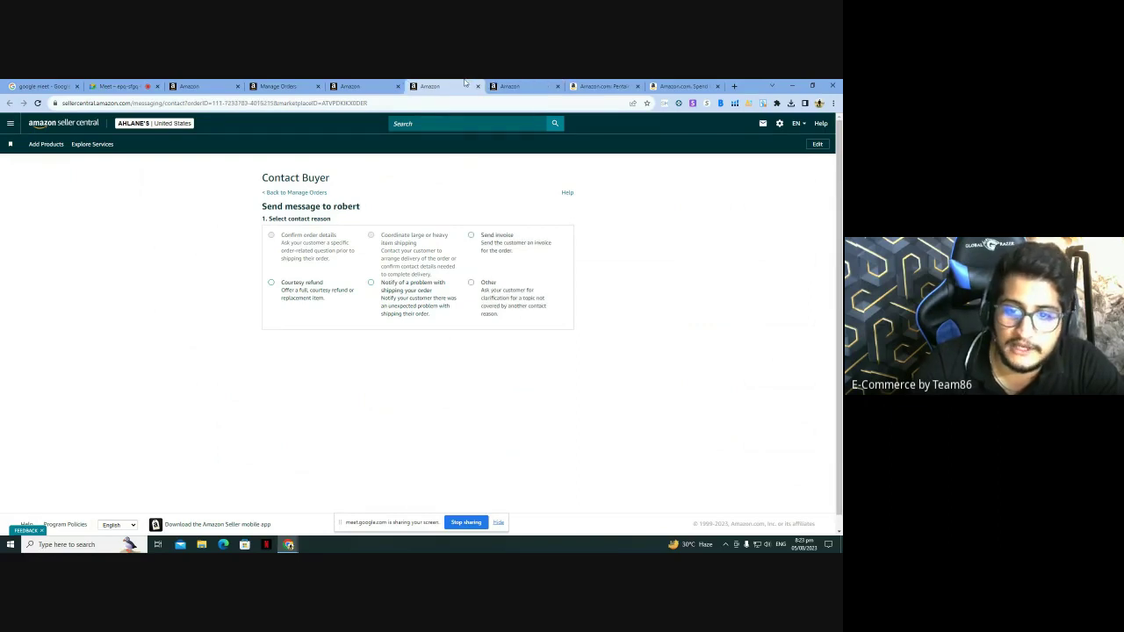
left_click(470, 286)
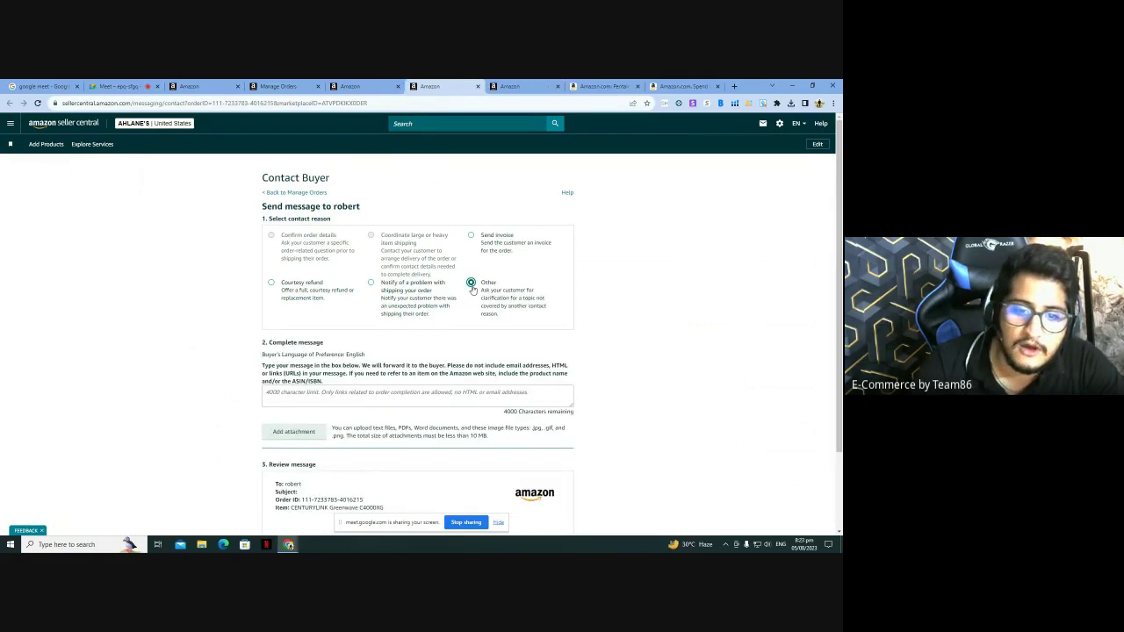
scroll(404, 329, "down", 2)
left_click(422, 225)
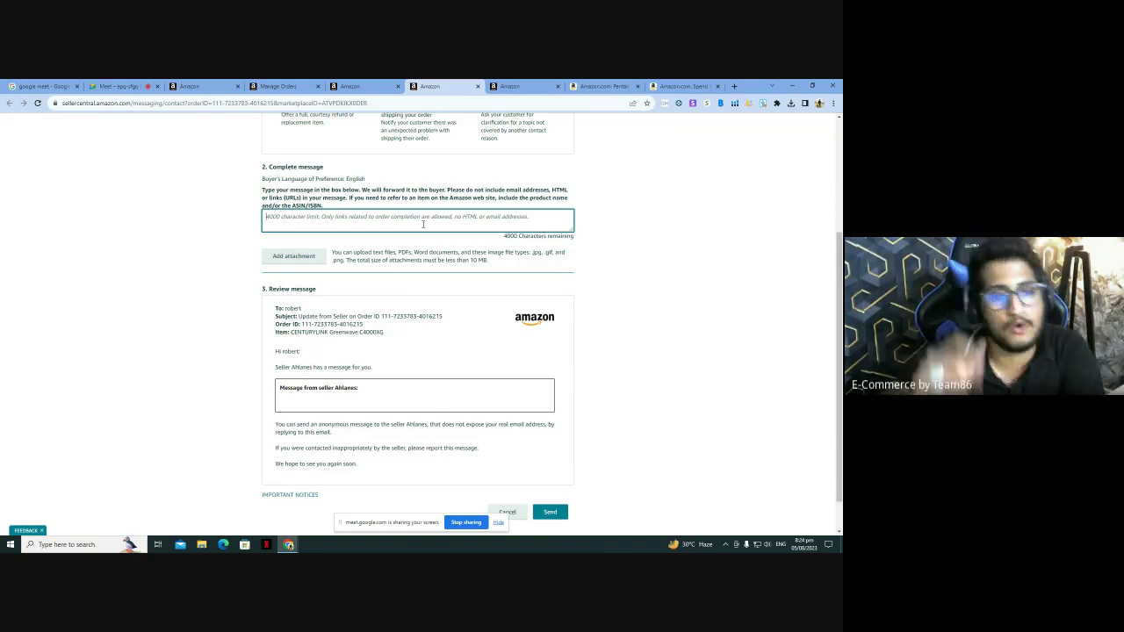
Step: Close the buyer contact pages and the orders list, and return to the Seller Central home page
left_click(497, 86)
left_click(470, 86)
left_click(478, 86)
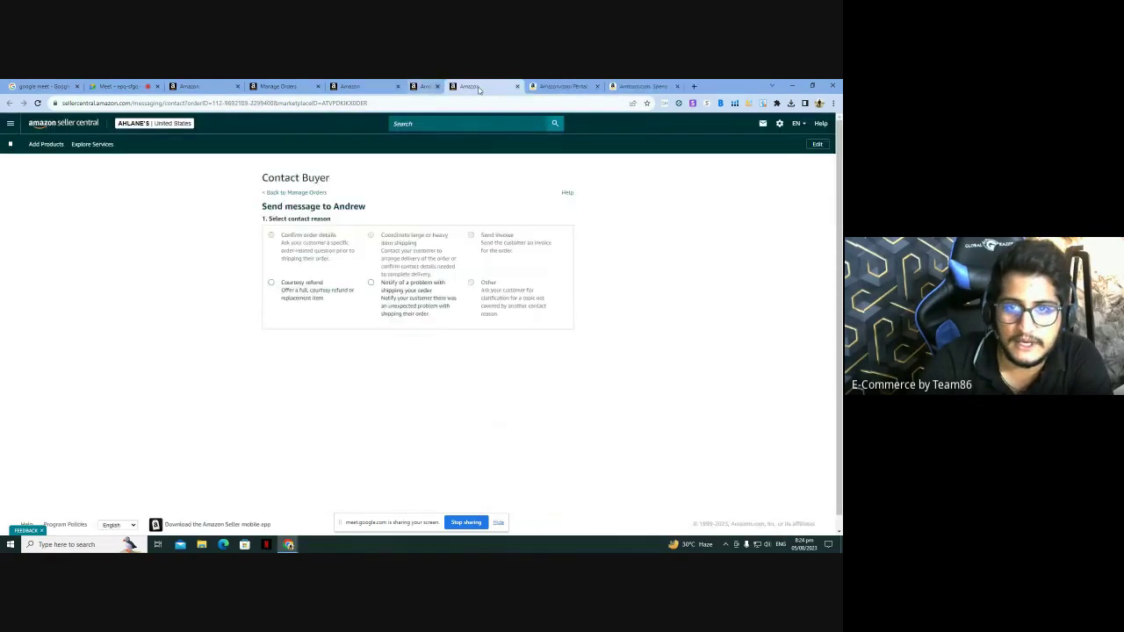
left_click(478, 86)
left_click(360, 86)
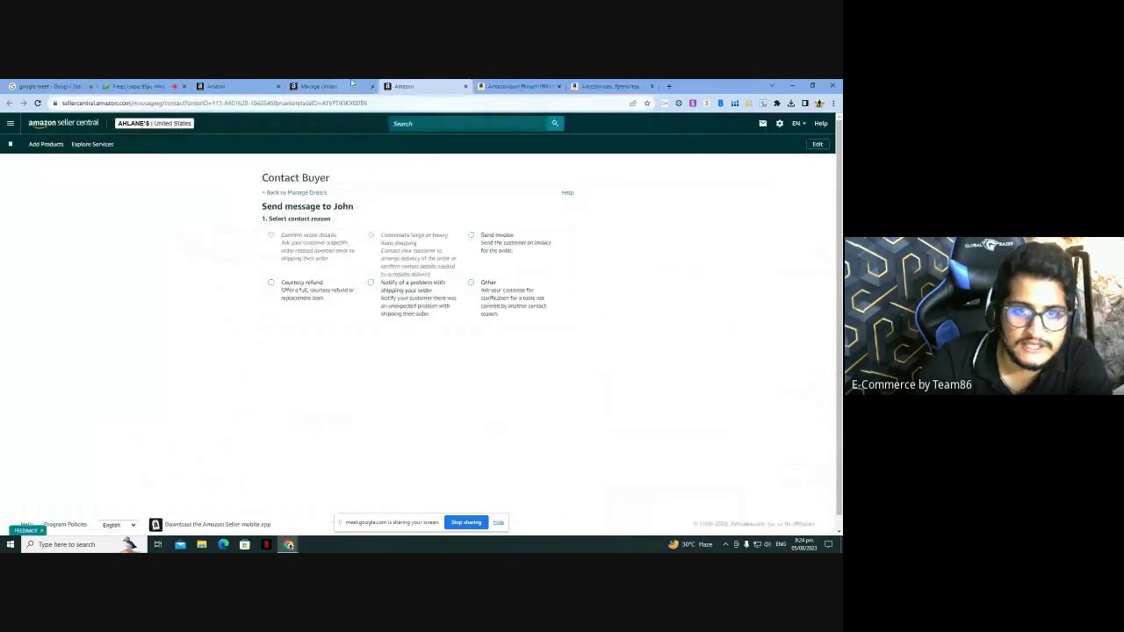
left_click(511, 86)
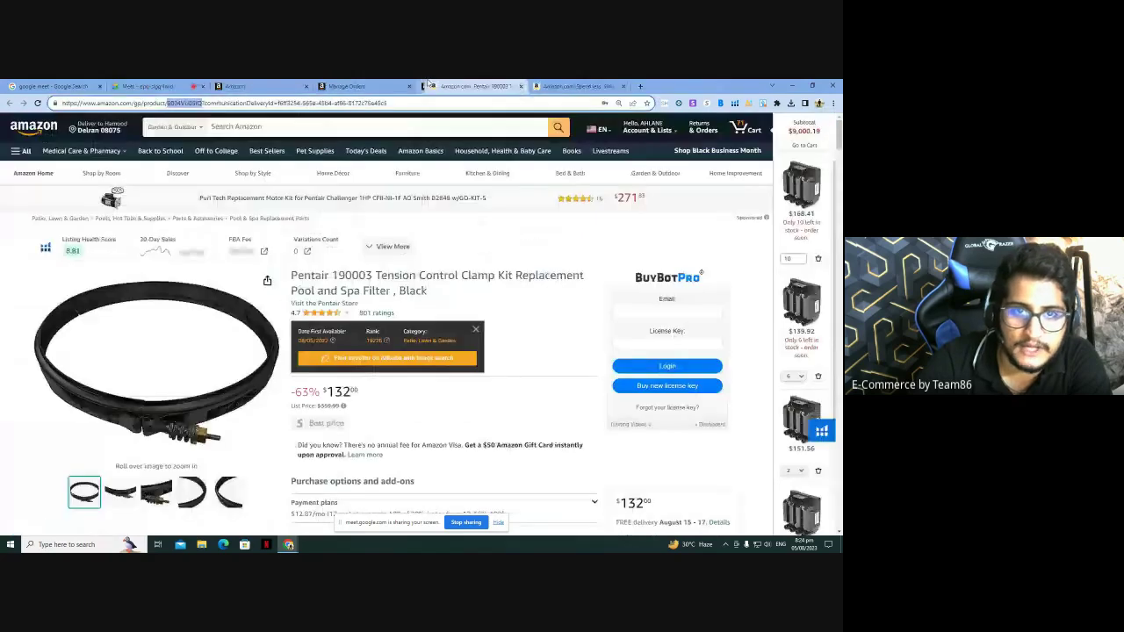
left_click(395, 86)
left_click(416, 87)
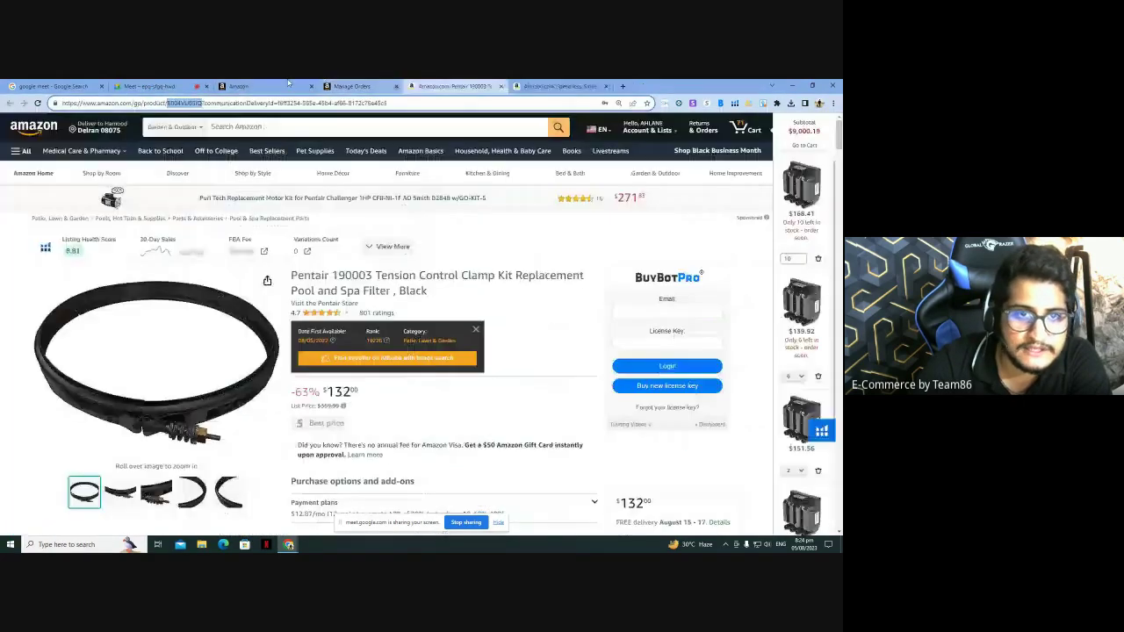
left_click(255, 86)
Step: Open the Manage Orders page in a separate tab, view the FBA orders list, and close it
mouse_move(45, 173)
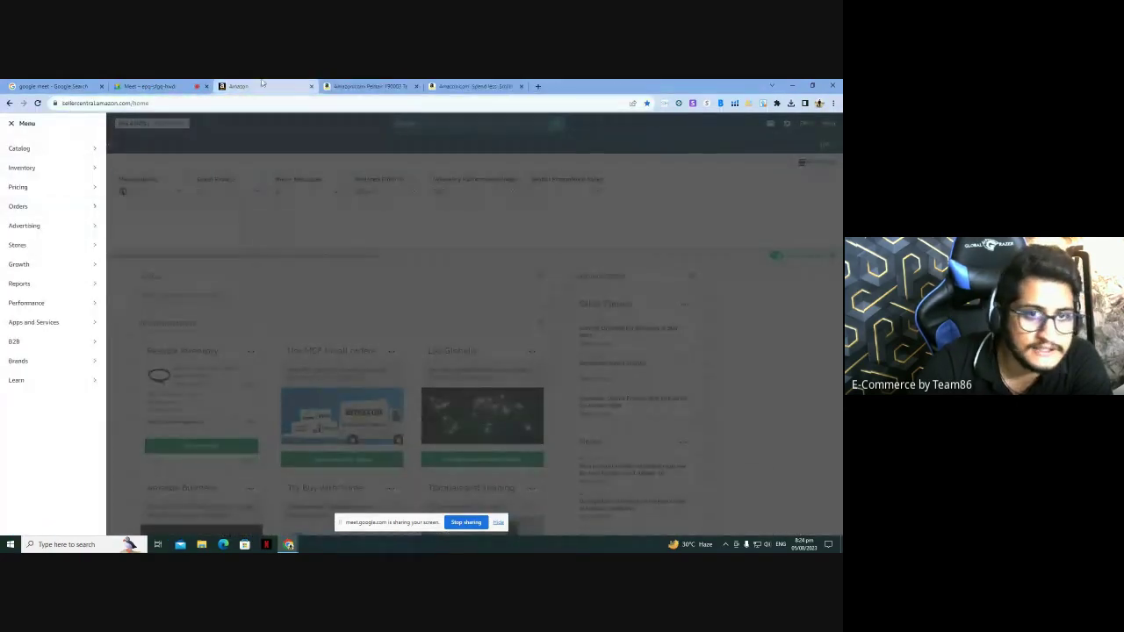
mouse_move(44, 211)
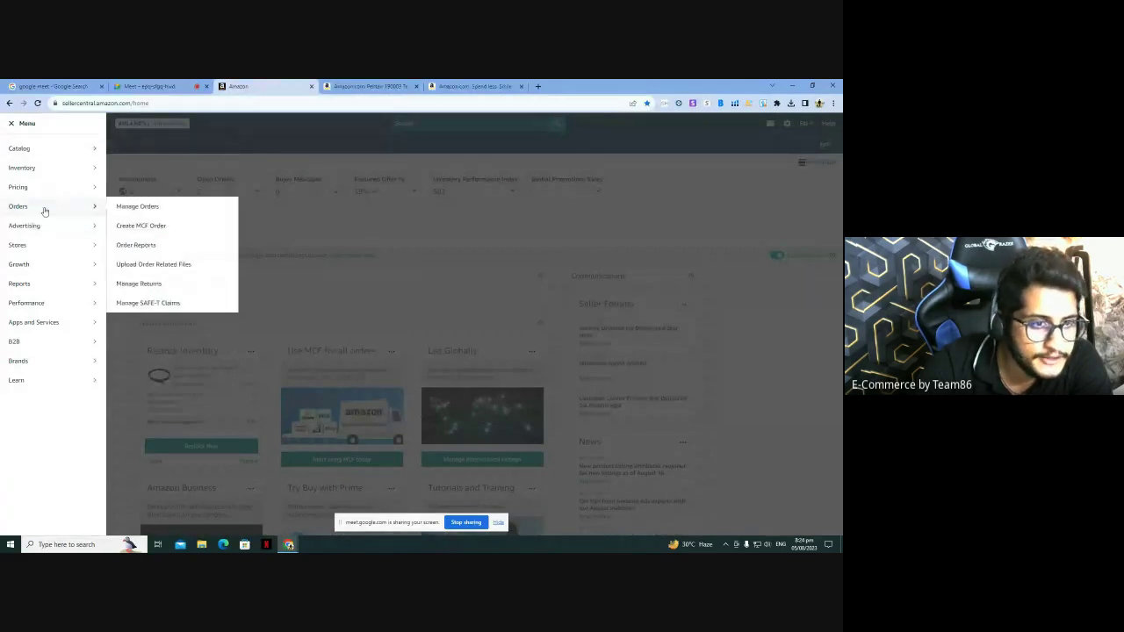
left_click(133, 209)
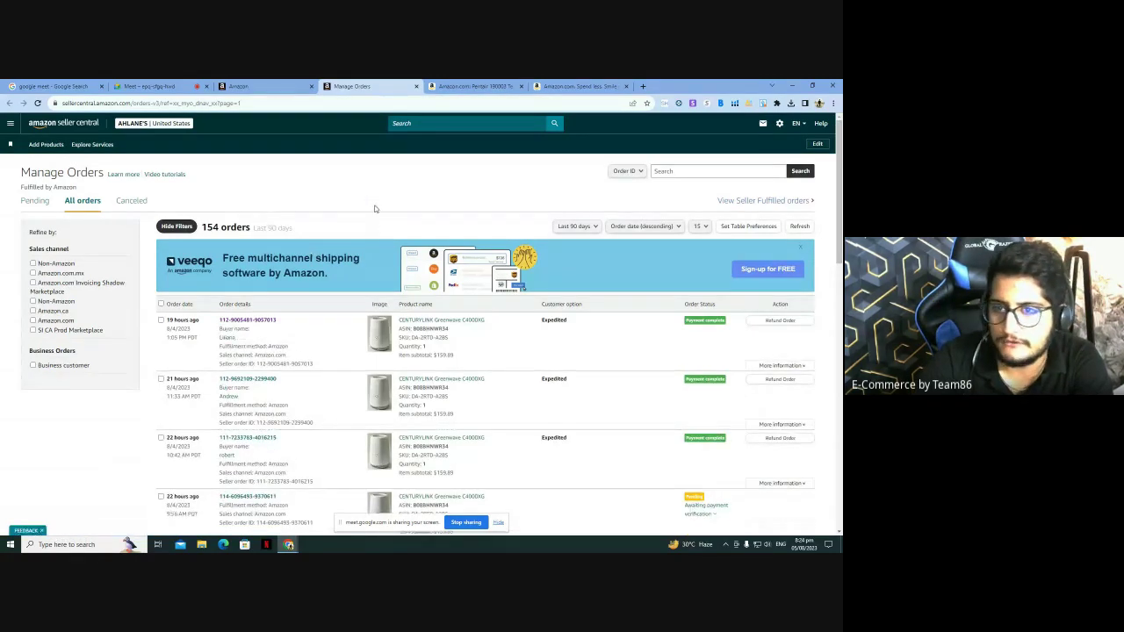
left_click(417, 88)
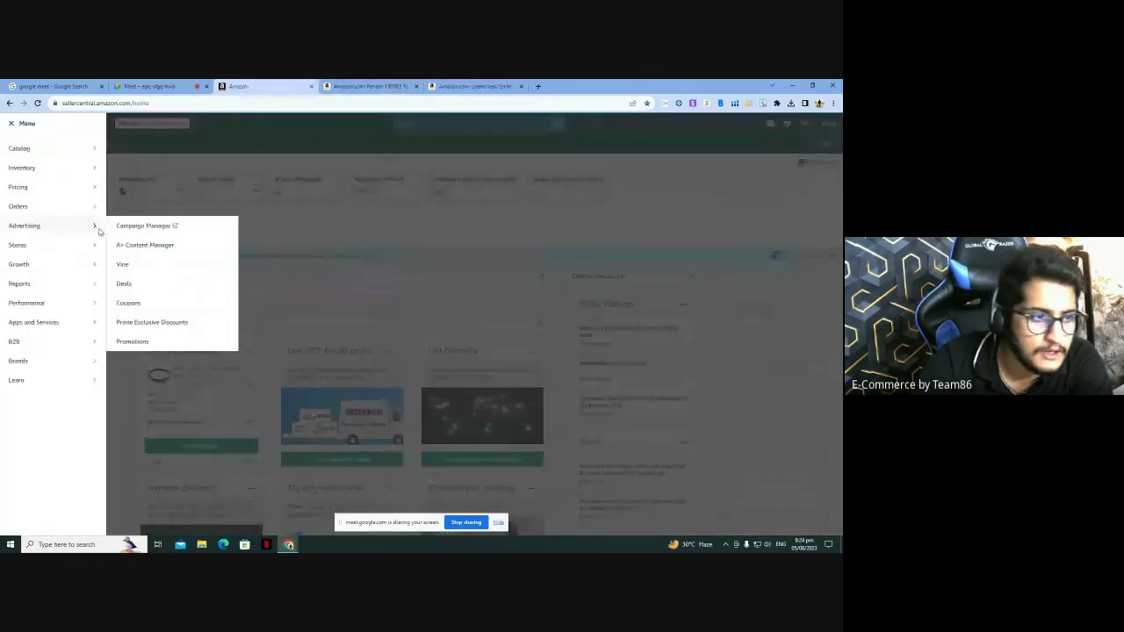
Step: Open Order Reports and Manage Returns in separate tabs, look over both pages, and close them
mouse_move(56, 209)
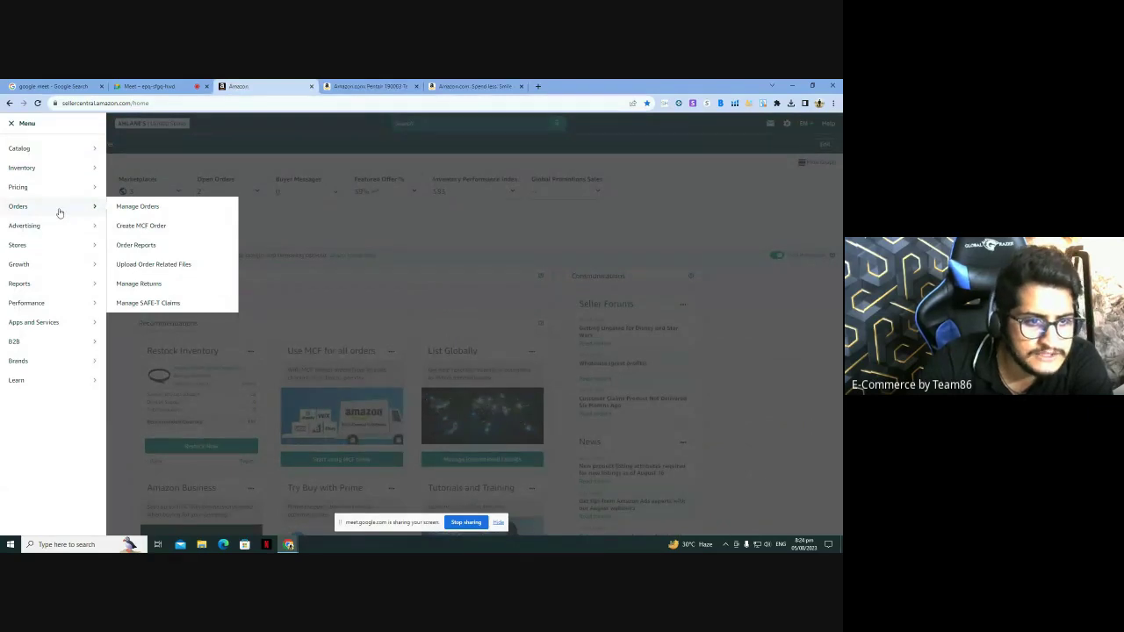
right_click(145, 247)
left_click(152, 254)
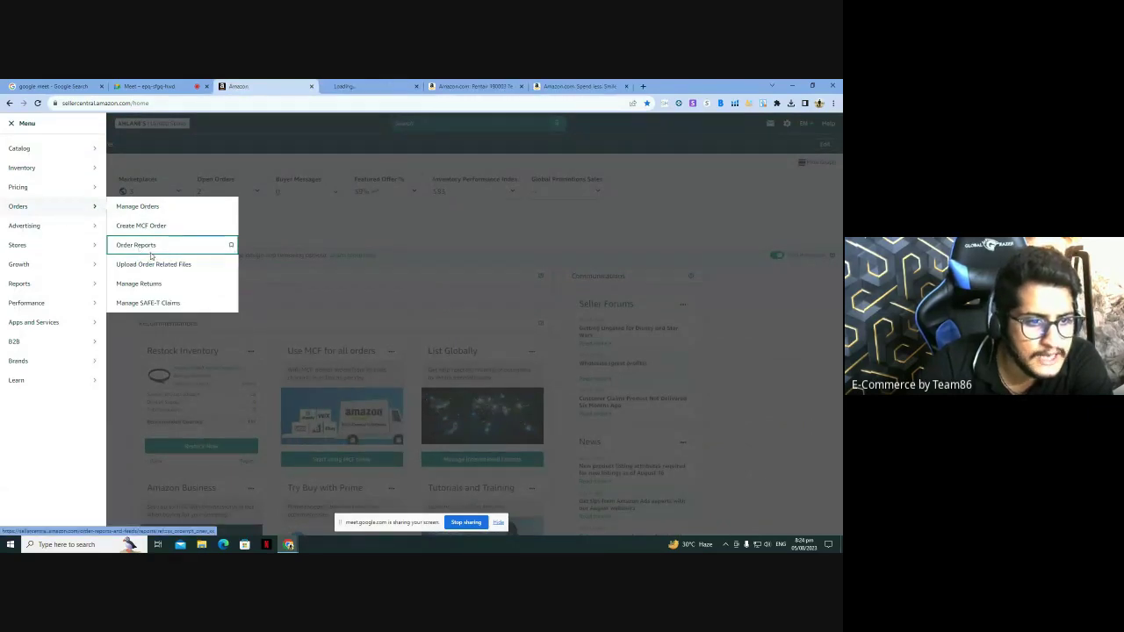
right_click(152, 285)
left_click(161, 298)
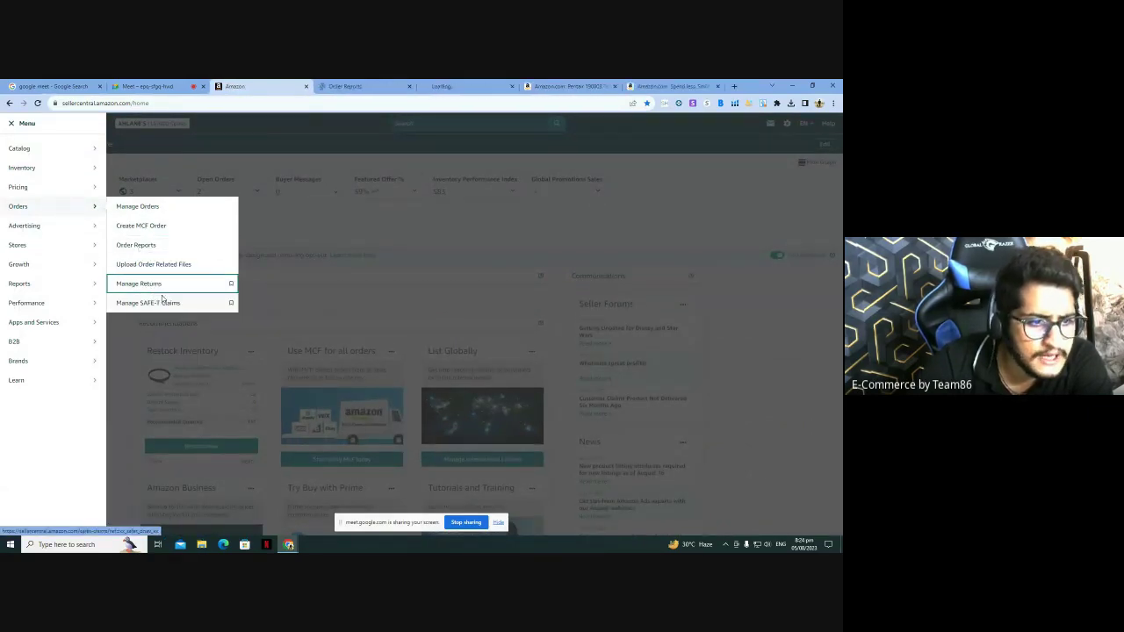
key("ctrl+Tab")
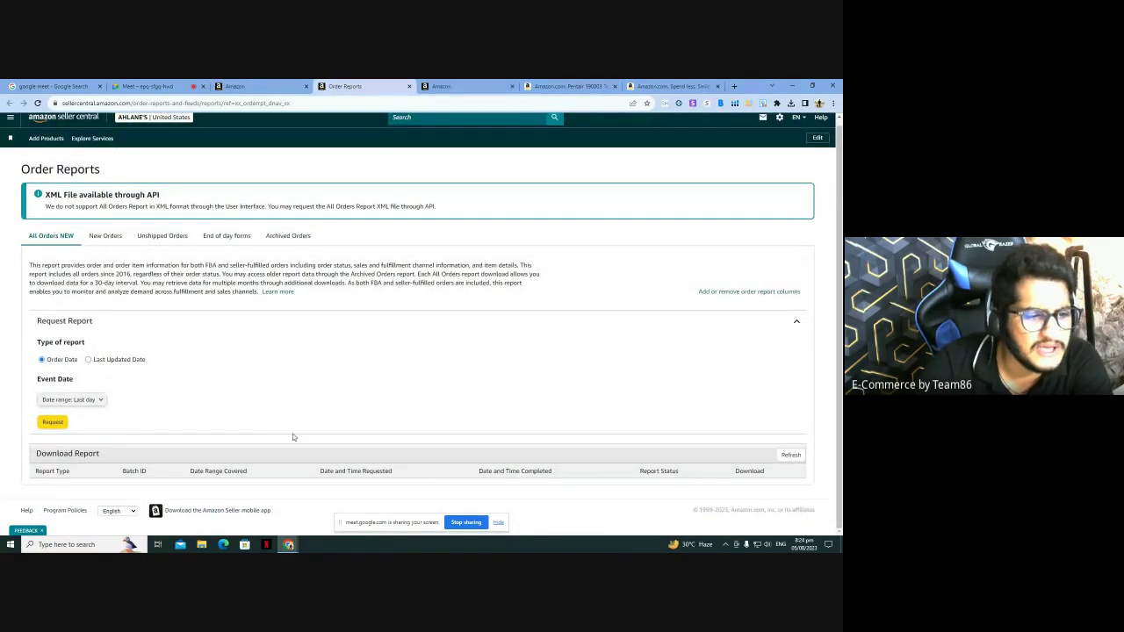
left_click(500, 85)
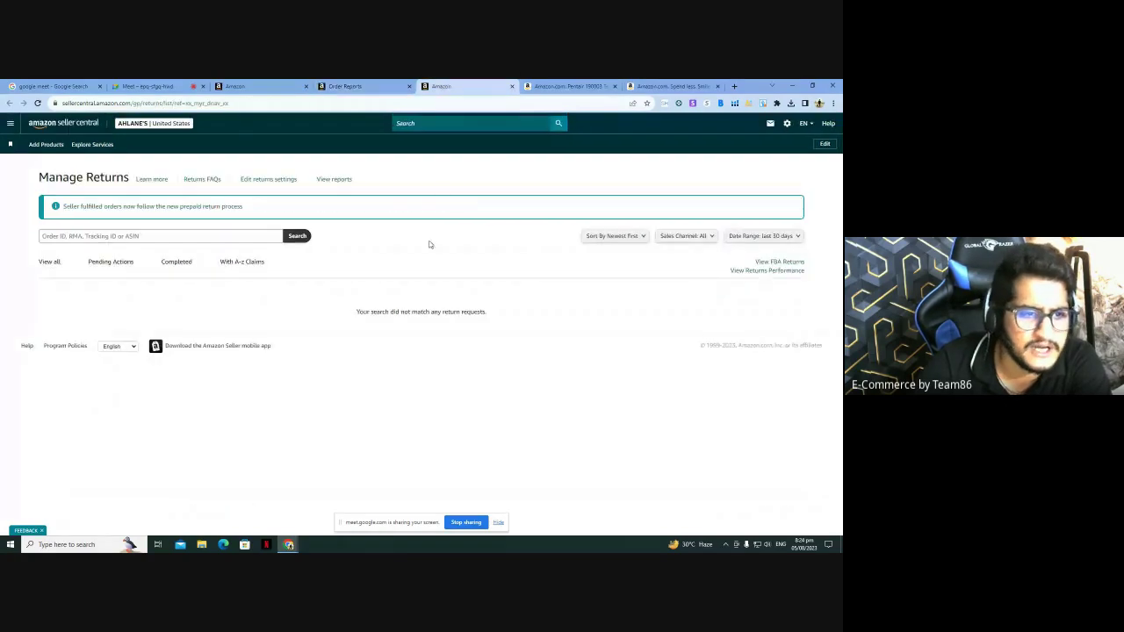
left_click(403, 88)
left_click(408, 87)
left_click(408, 86)
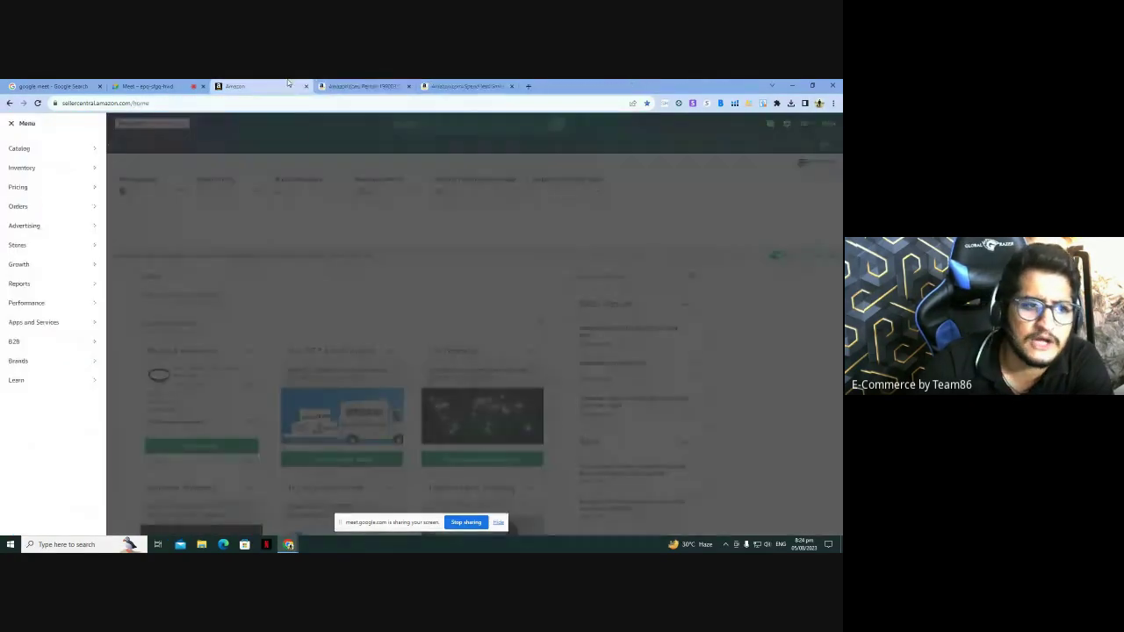
Step: Open Business Reports, Account Health and Voice of the Customer in separate tabs, keeping the home page open
mouse_move(62, 228)
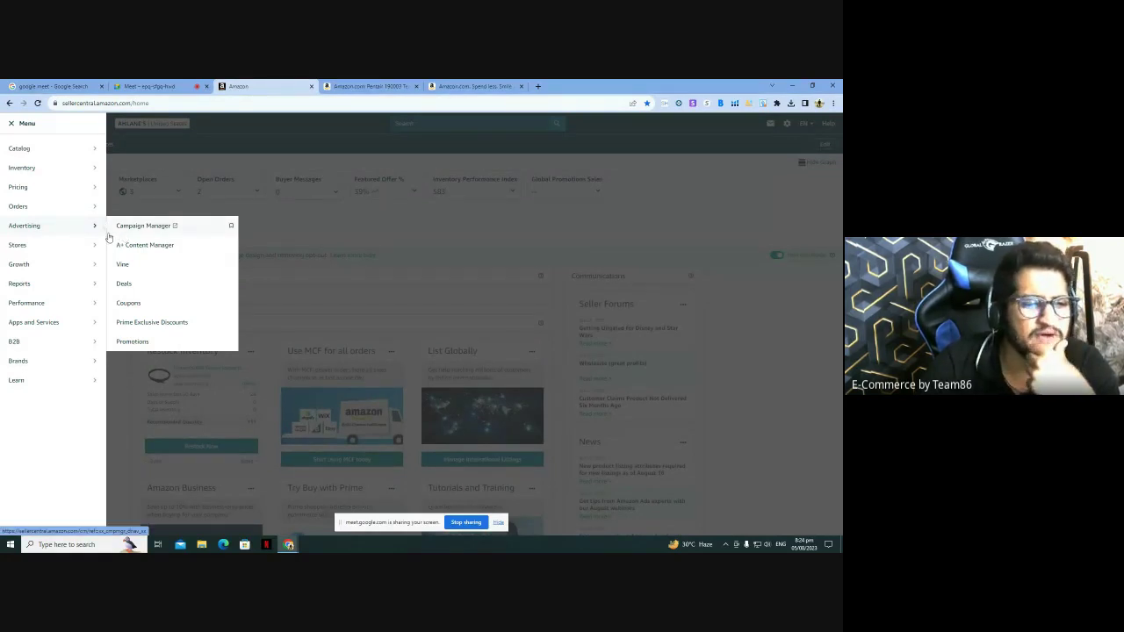
mouse_move(86, 245)
mouse_move(73, 265)
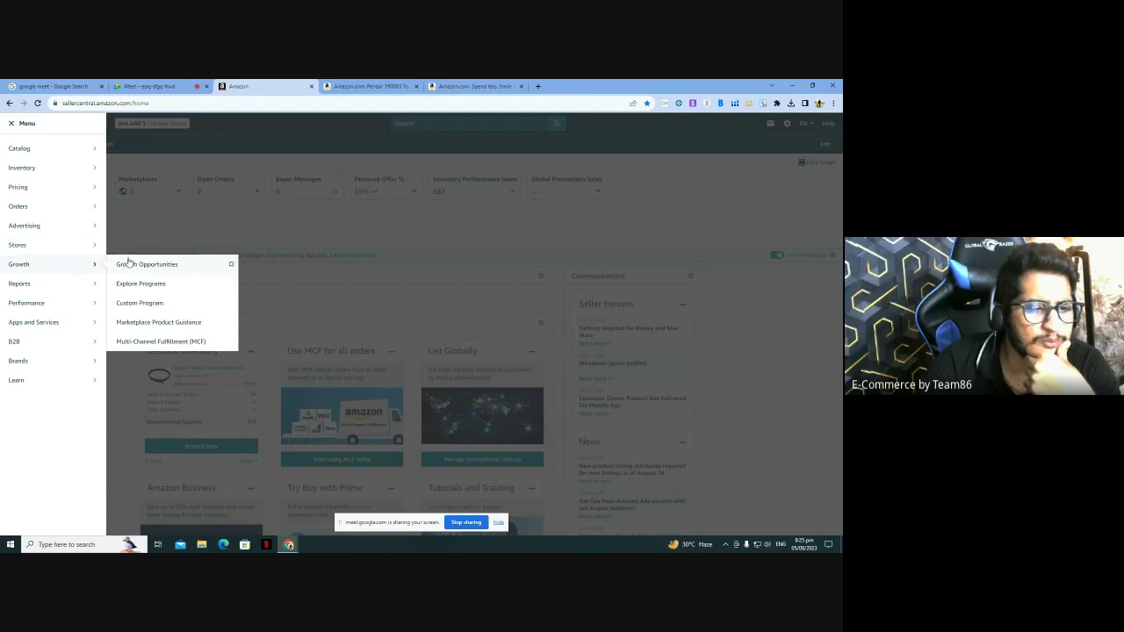
mouse_move(78, 287)
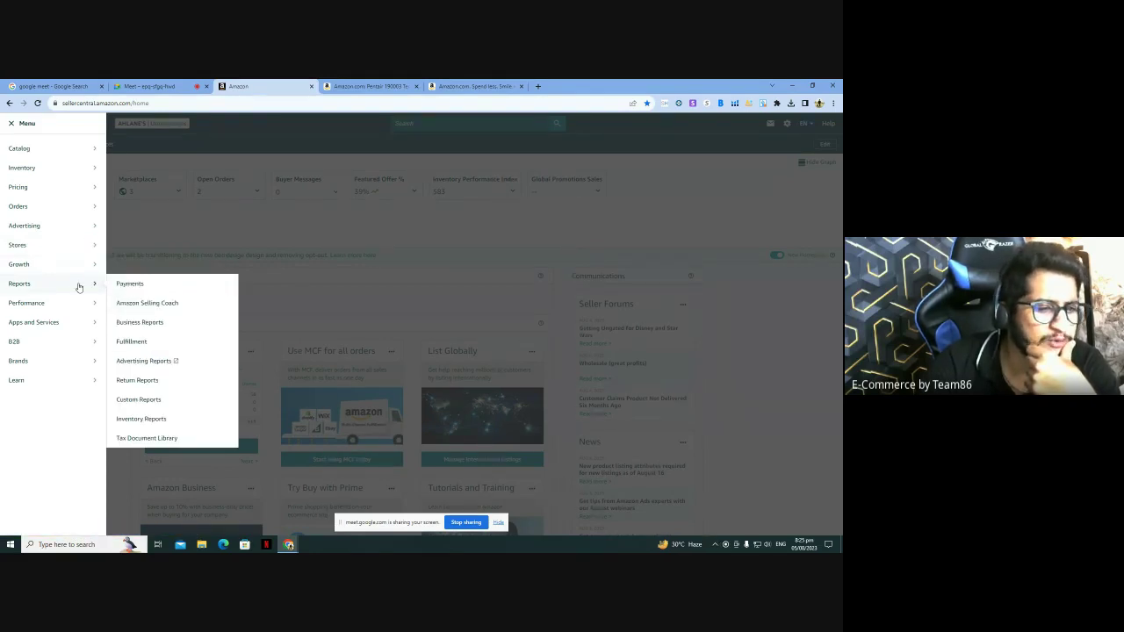
right_click(139, 322)
left_click(166, 329)
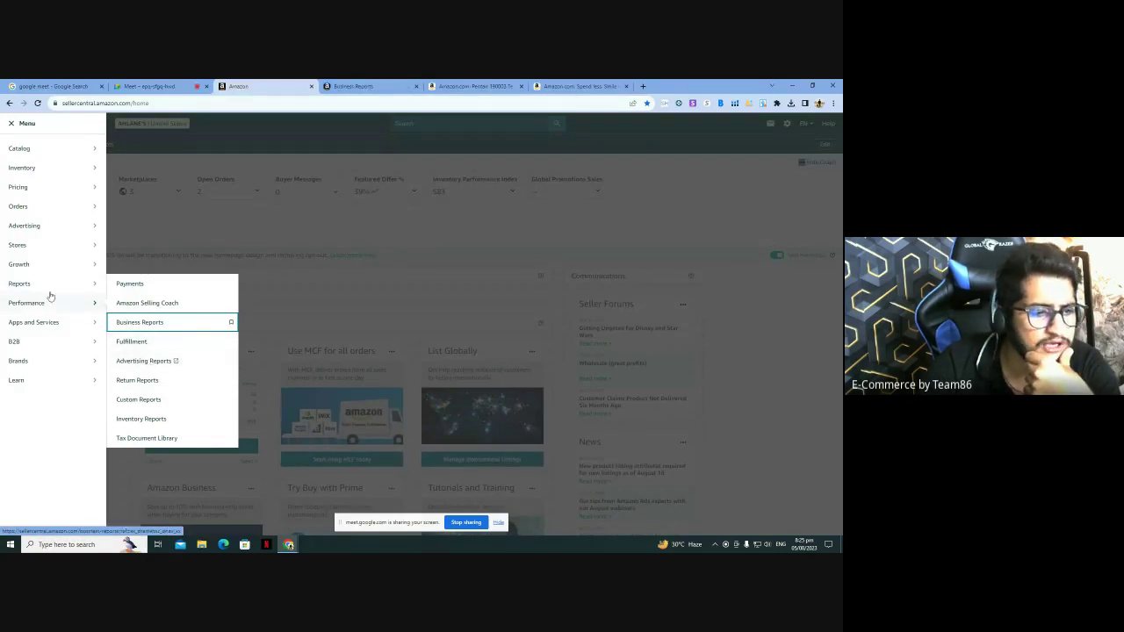
mouse_move(50, 303)
right_click(146, 307)
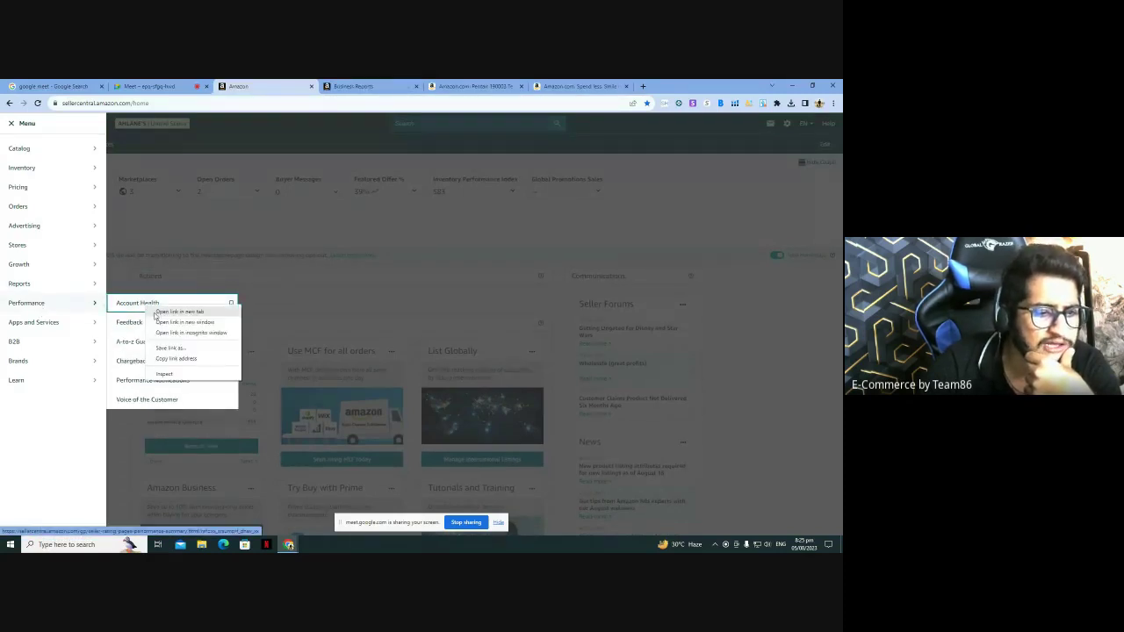
left_click(156, 314)
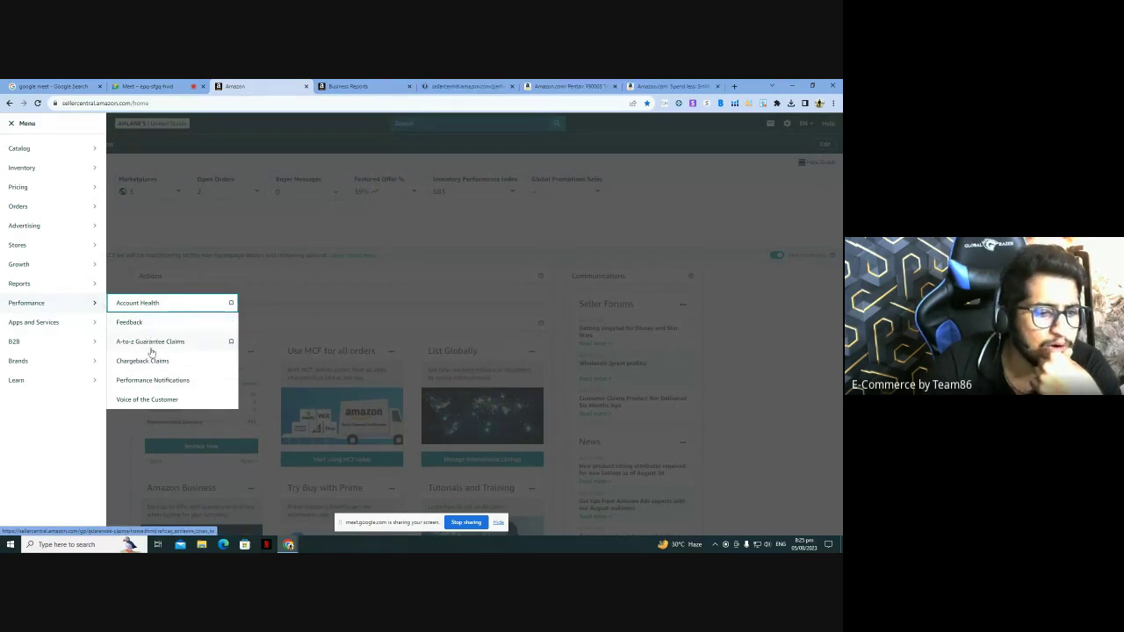
right_click(155, 401)
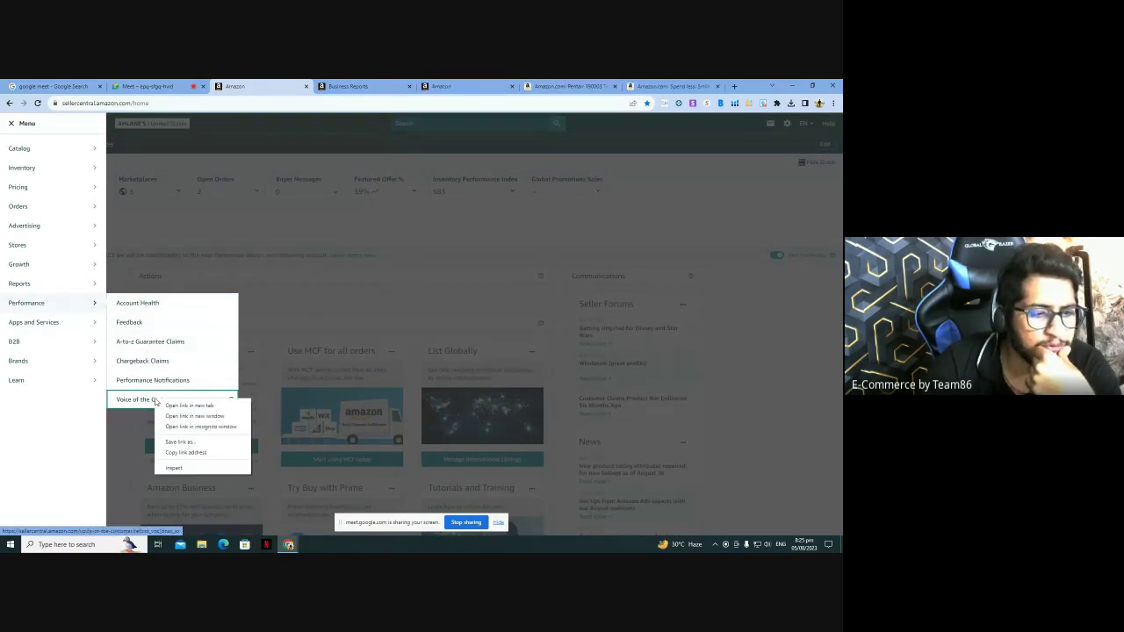
left_click(163, 406)
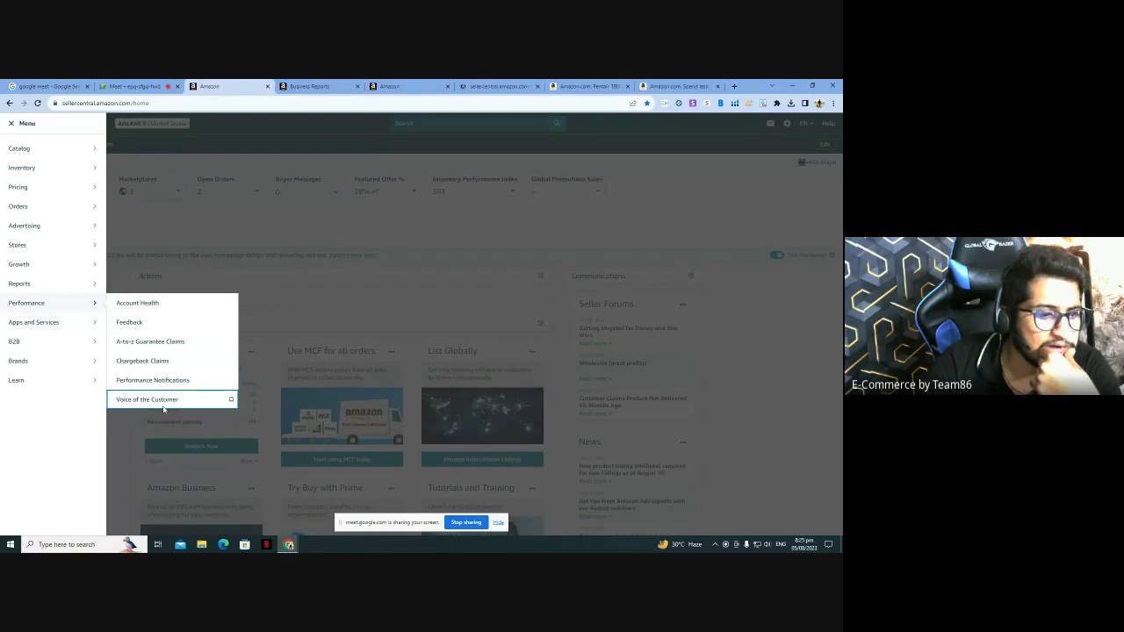
mouse_move(78, 326)
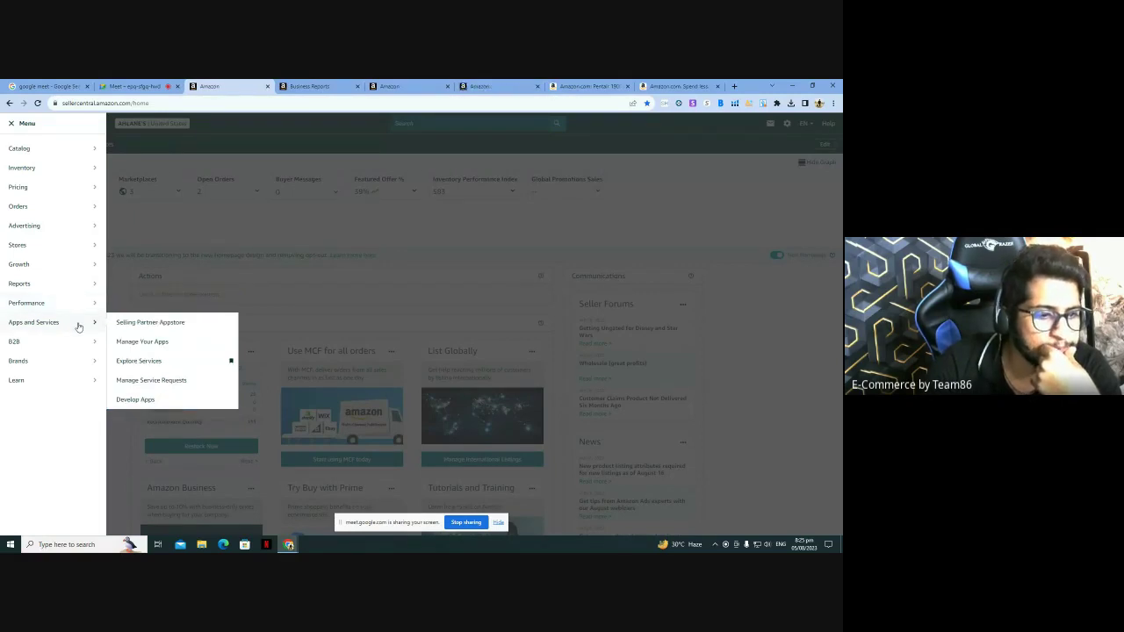
left_click(191, 290)
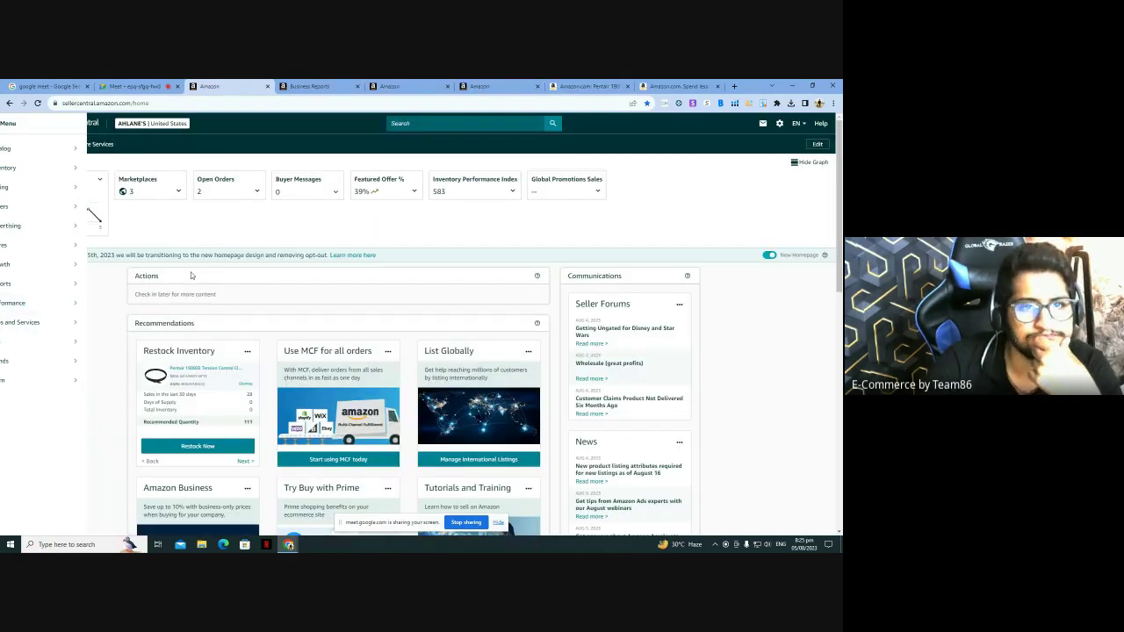
Step: Set the Business Reports sales dashboard's date range to Year to date and apply it
left_click(310, 86)
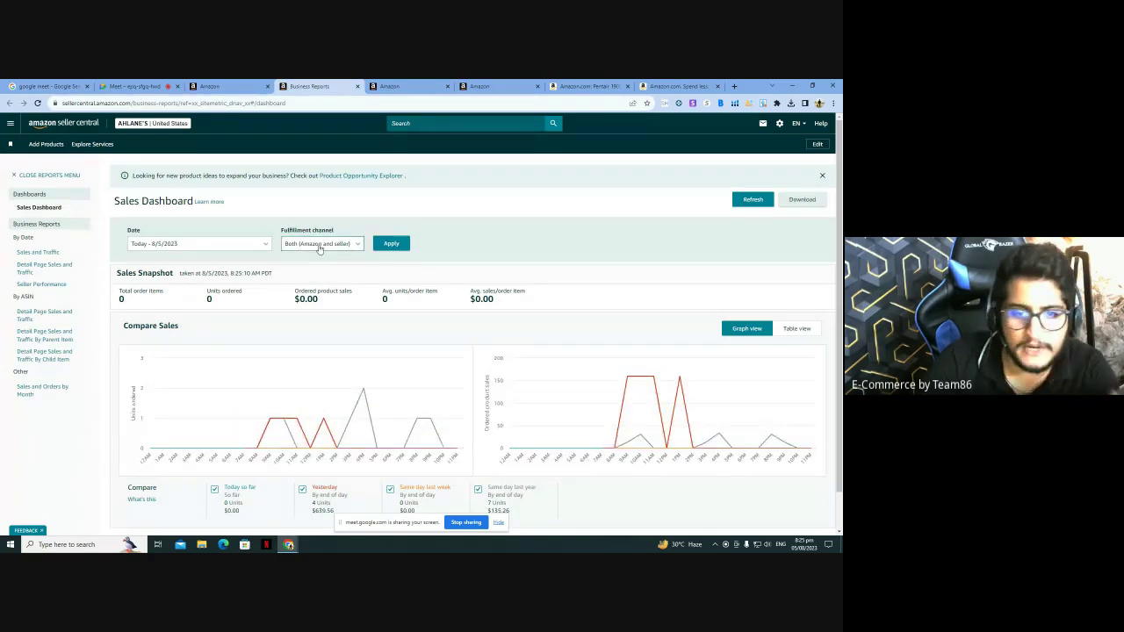
scroll(321, 249, "down", 1)
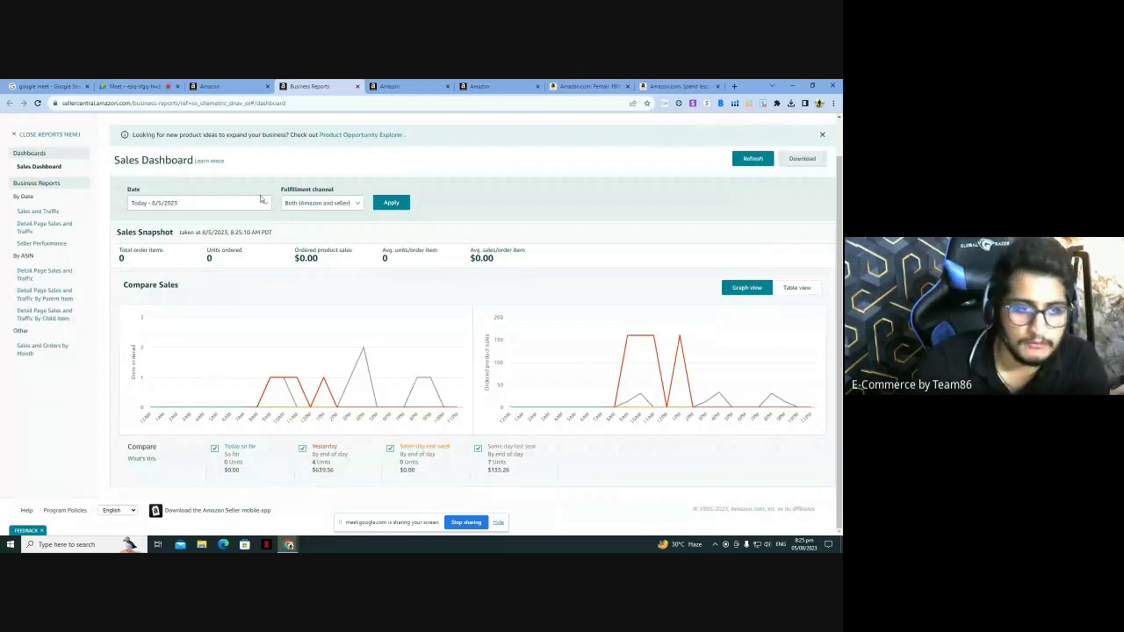
left_click(250, 212)
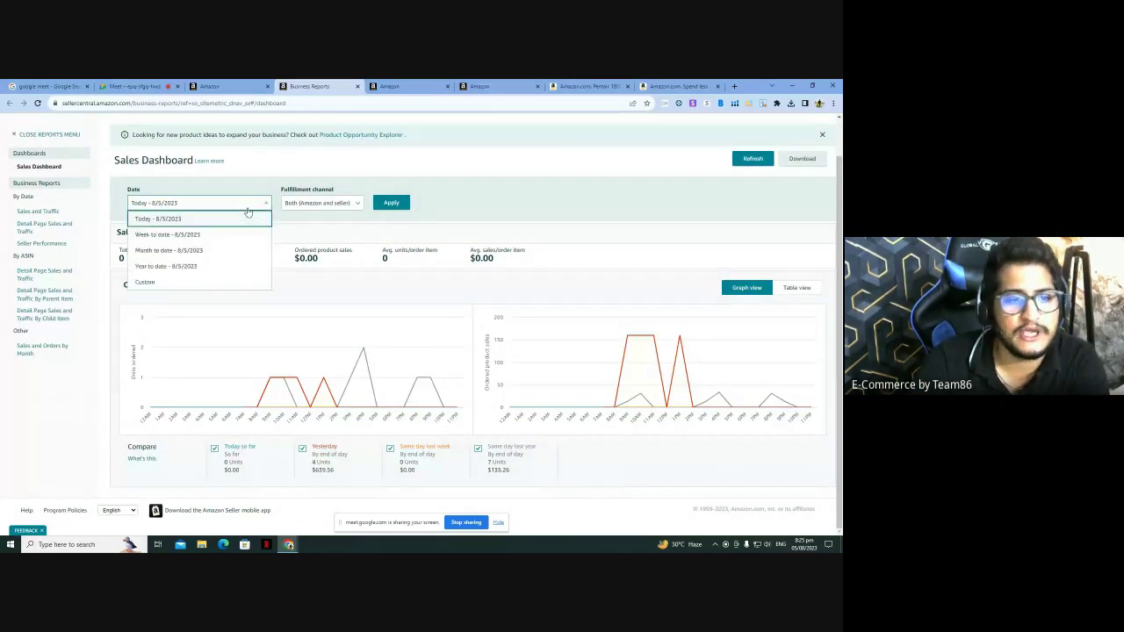
left_click(178, 267)
left_click(386, 208)
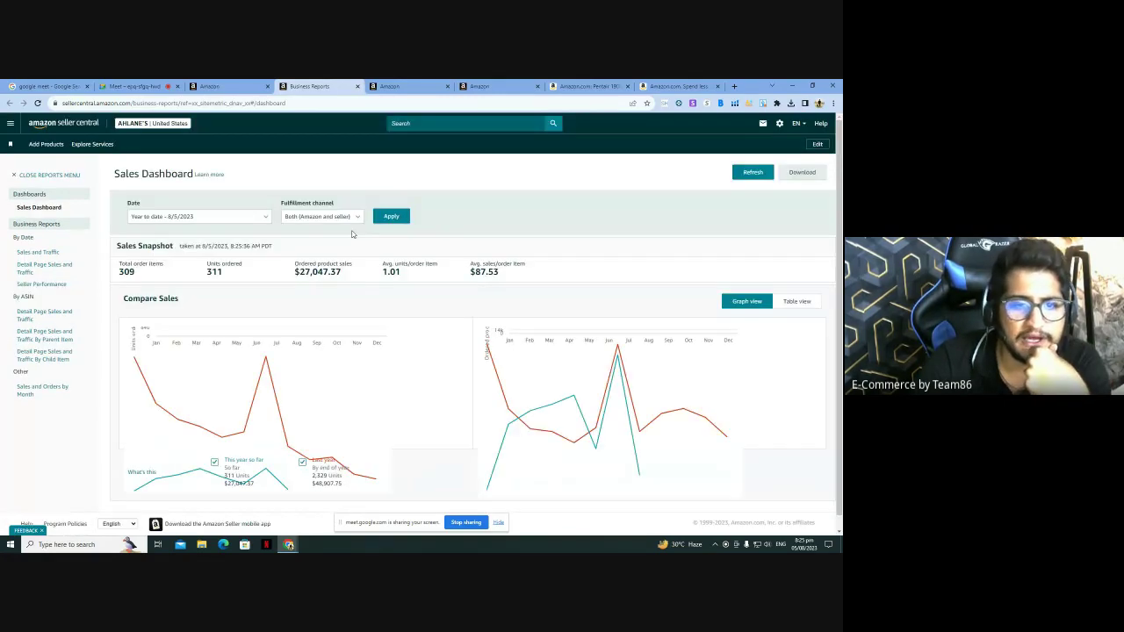
Step: Examine the Sales Snapshot's ordered product sales, average sales per order item, units ordered and total order items
left_click_drag(294, 299, 356, 304)
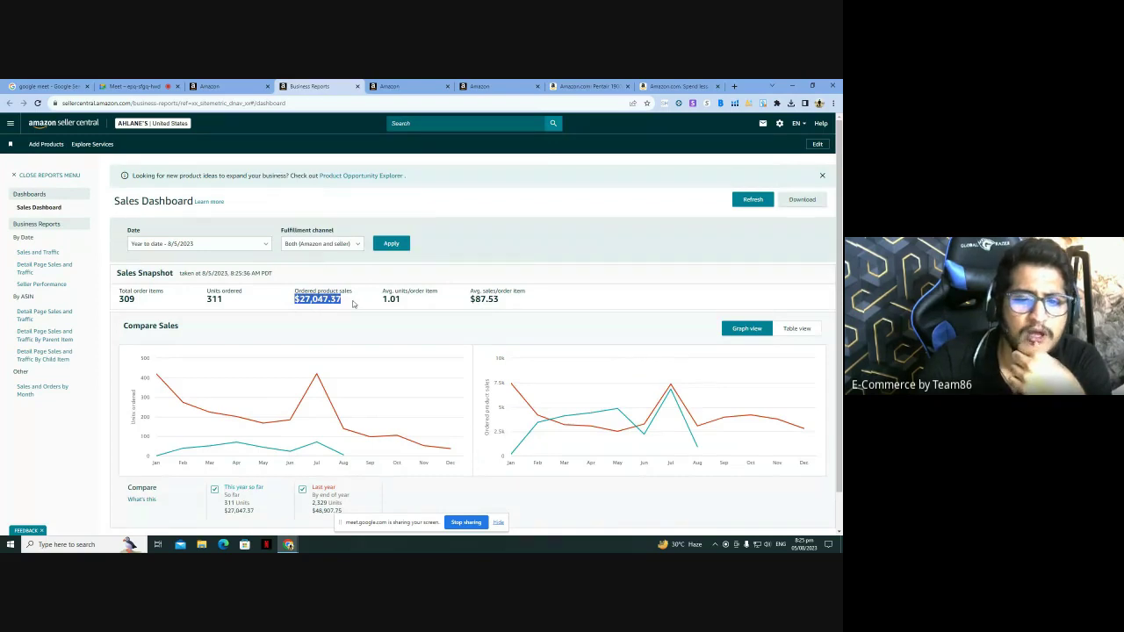
left_click_drag(508, 299, 464, 308)
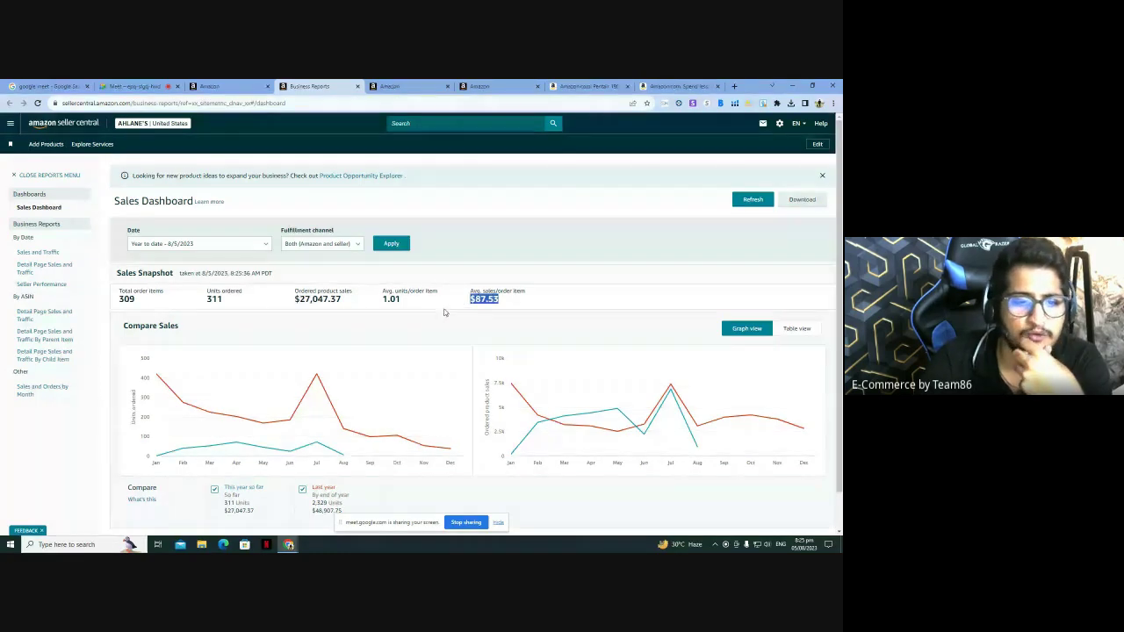
left_click_drag(222, 300, 205, 303)
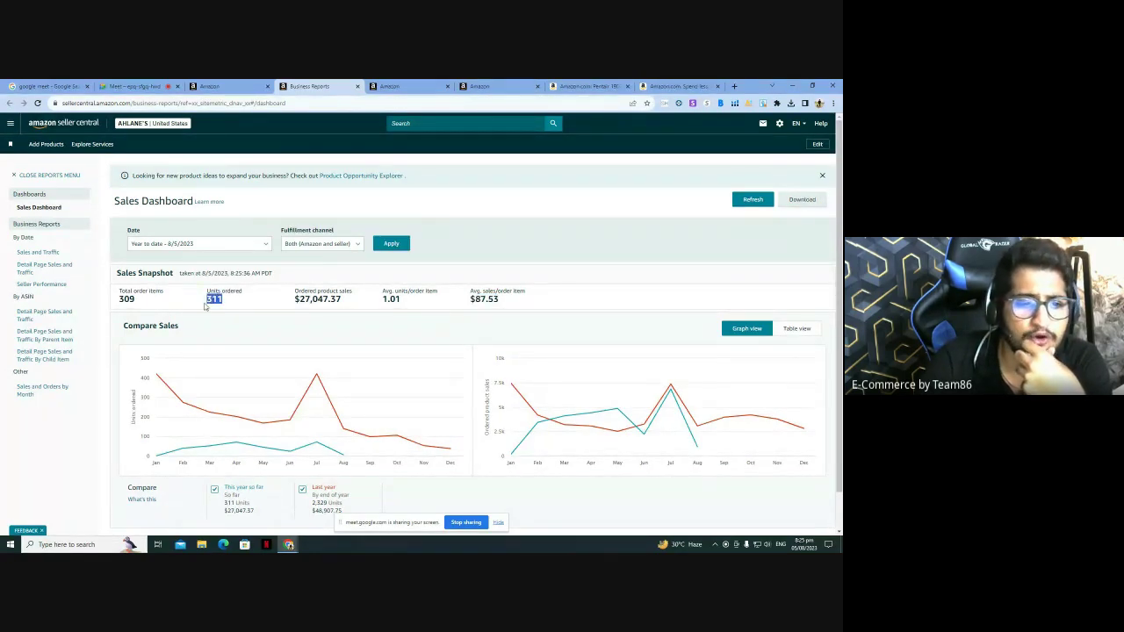
left_click(130, 299)
left_click_drag(130, 299, 119, 300)
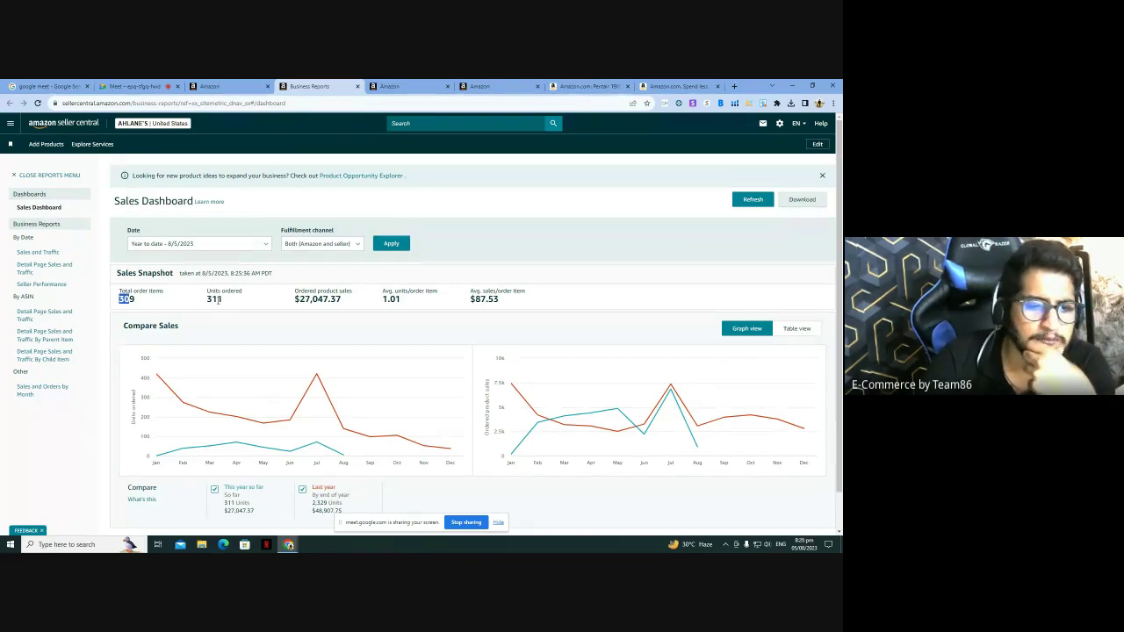
Step: Review the Compare Sales units and sales figures for this year so far and last year
left_click(142, 306)
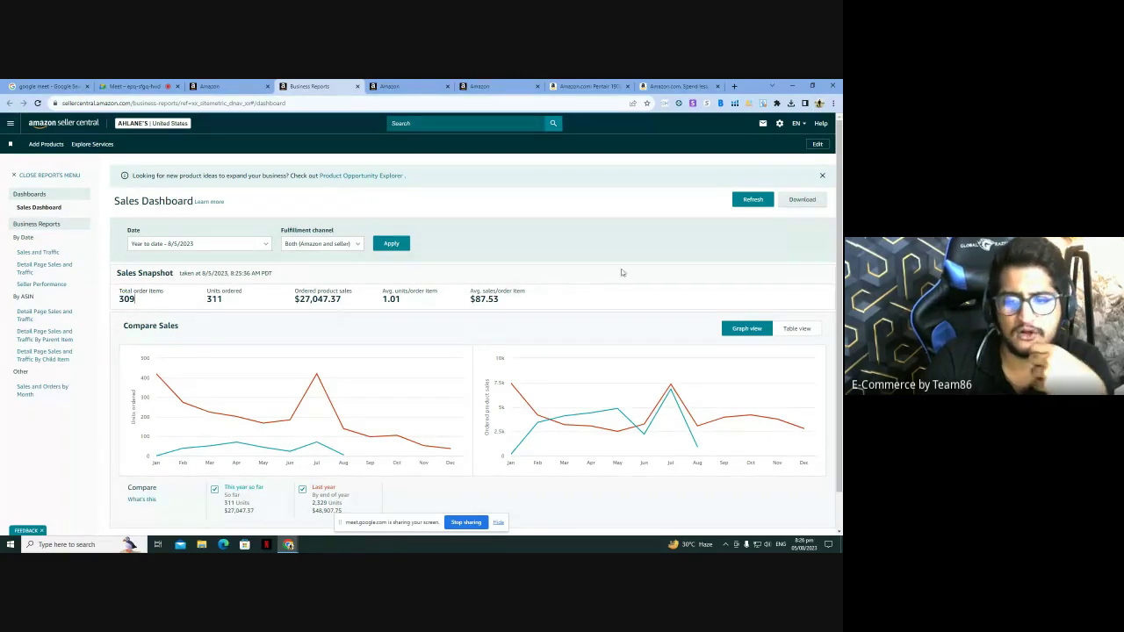
scroll(621, 272, "down", 1)
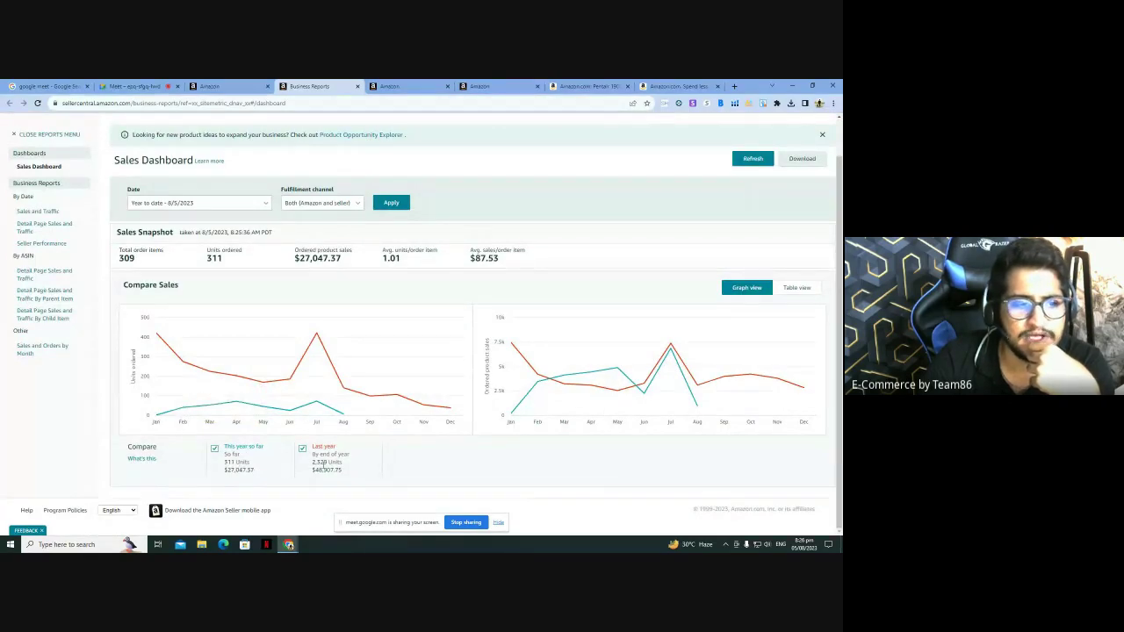
scroll(334, 453, "up", 1)
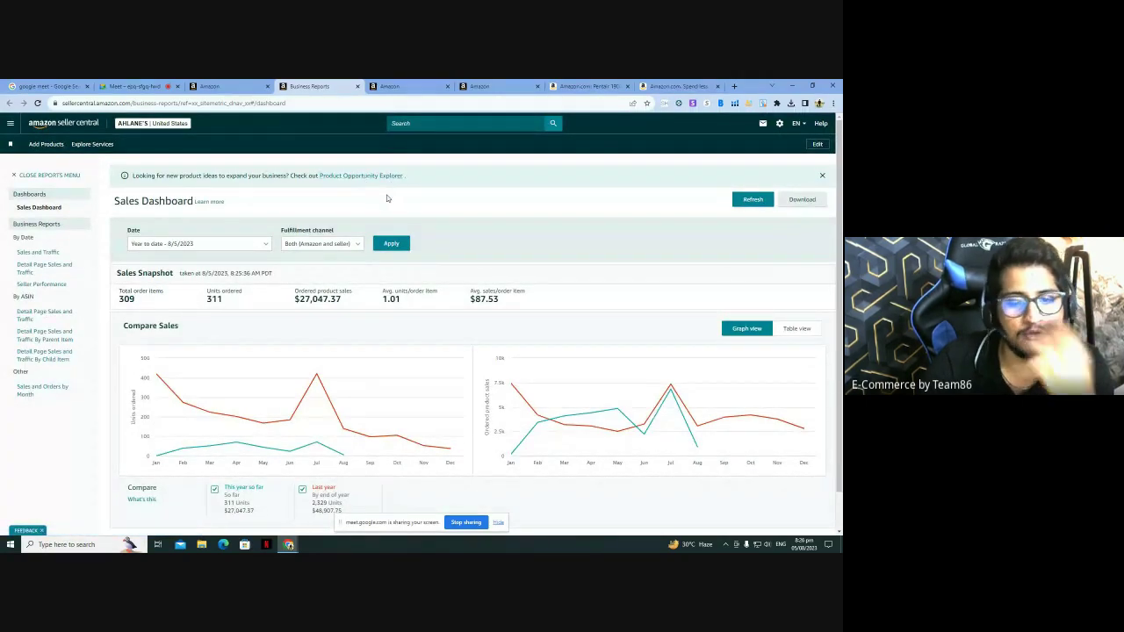
Step: Set the sales dashboard to a custom date range from 8/6/2021 to 8/5/2023 and apply it
left_click(225, 245)
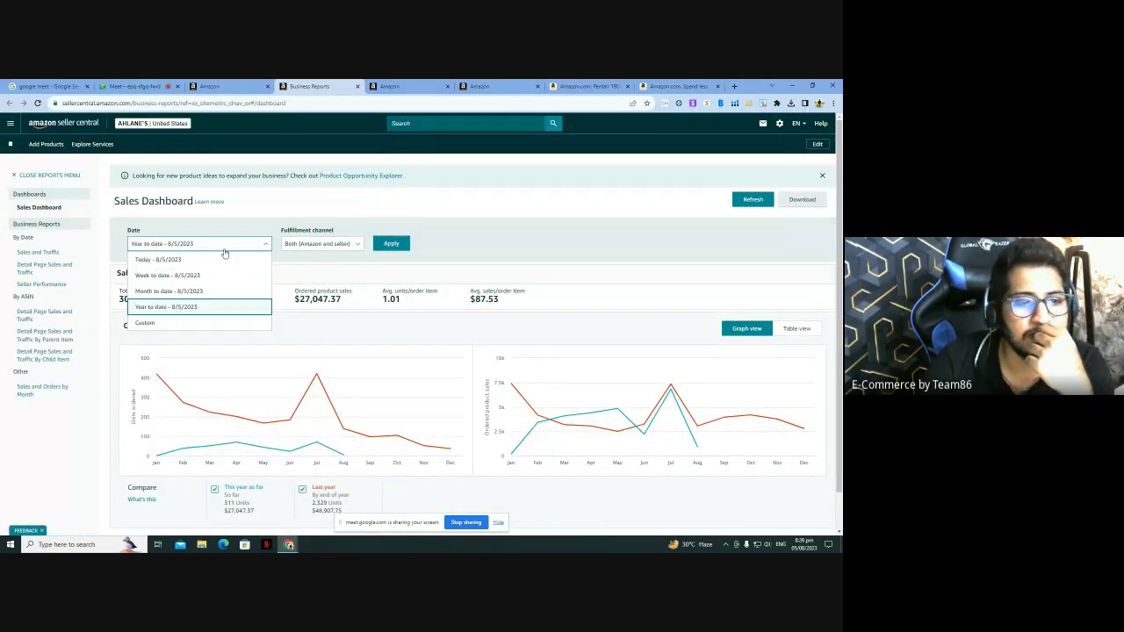
left_click(211, 324)
left_click(163, 261)
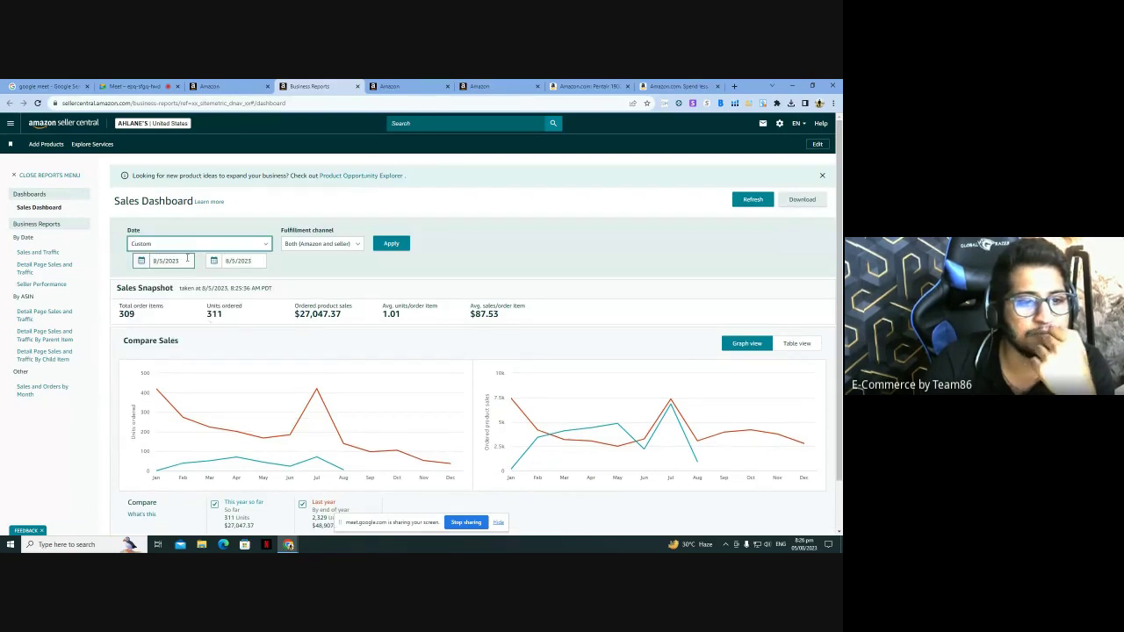
left_click(140, 276)
left_click(139, 277)
left_click(140, 276)
left_click(140, 277)
left_click(139, 277)
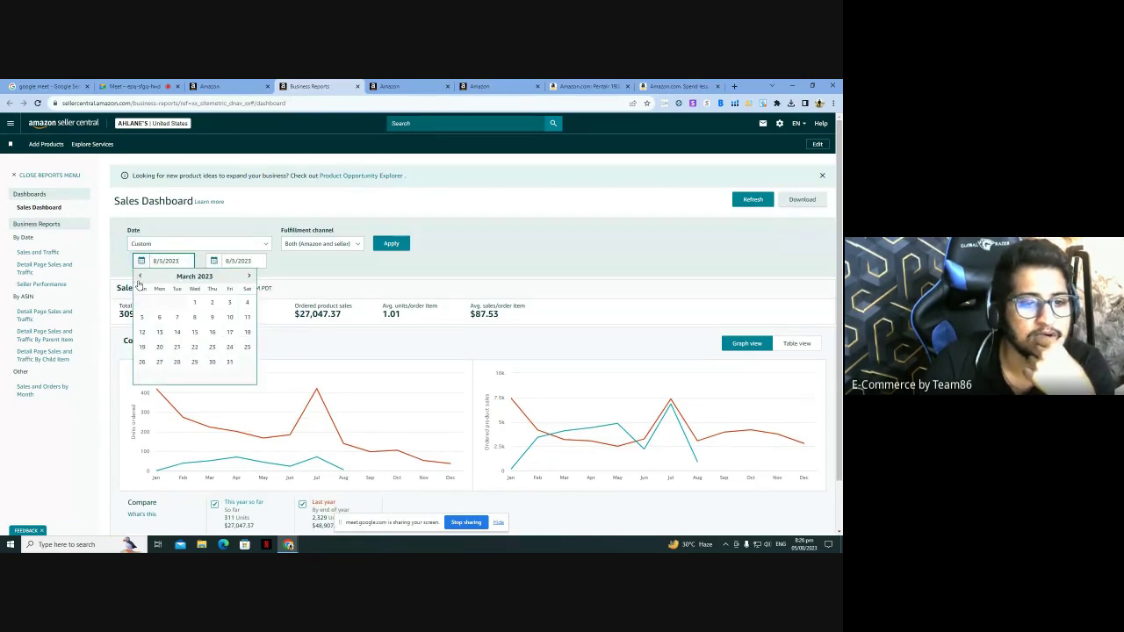
left_click(139, 277)
left_click(140, 276)
left_click(139, 277)
left_click(140, 276)
left_click(139, 277)
left_click(140, 276)
left_click(140, 277)
left_click(140, 277)
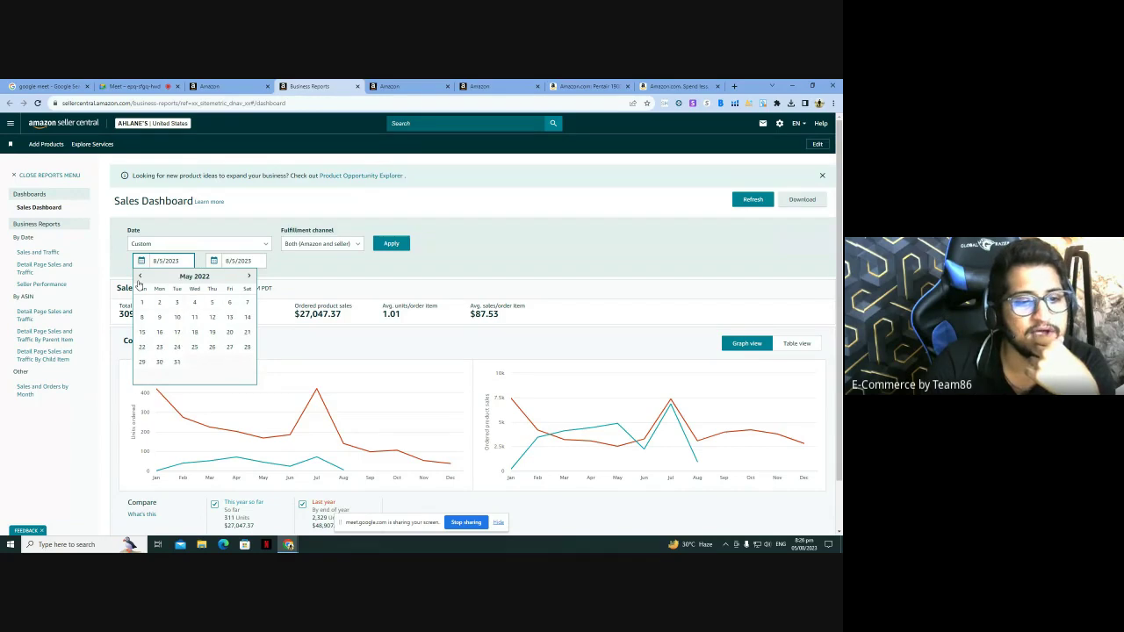
left_click(139, 277)
left_click(139, 277)
left_click(140, 276)
left_click(139, 277)
left_click(139, 277)
left_click(140, 277)
left_click(140, 277)
left_click(140, 276)
left_click(139, 276)
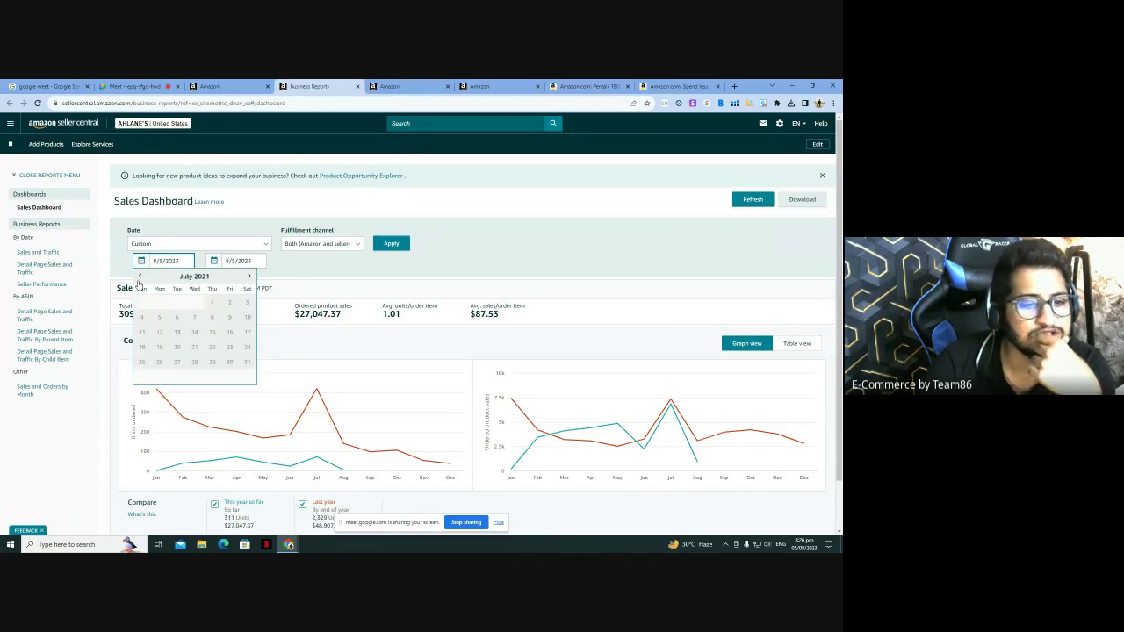
left_click(139, 277)
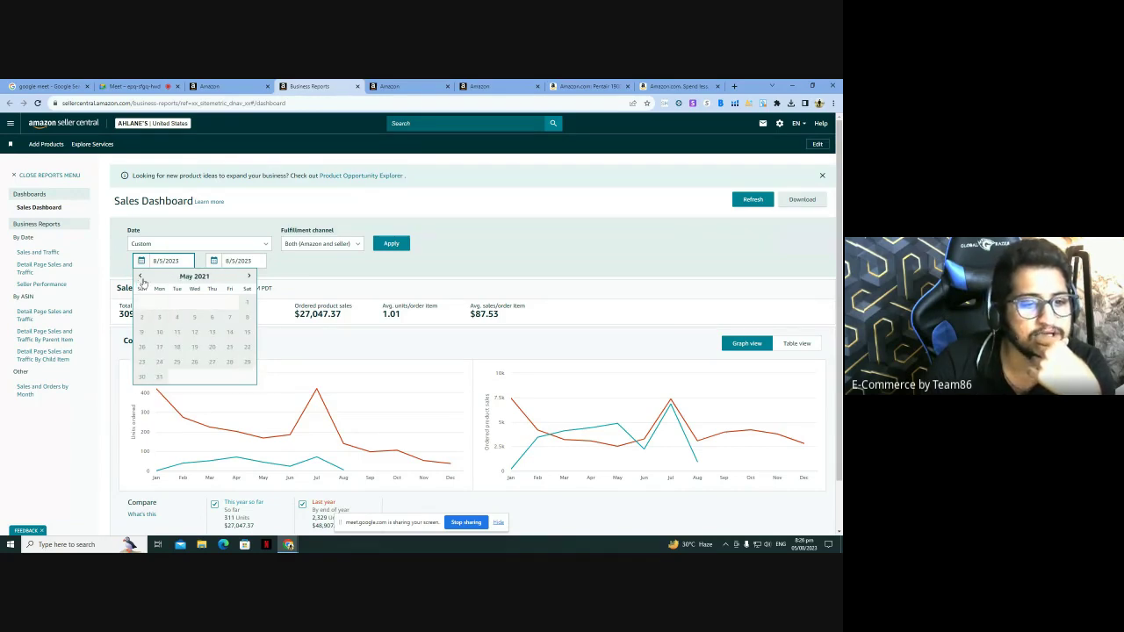
left_click(251, 277)
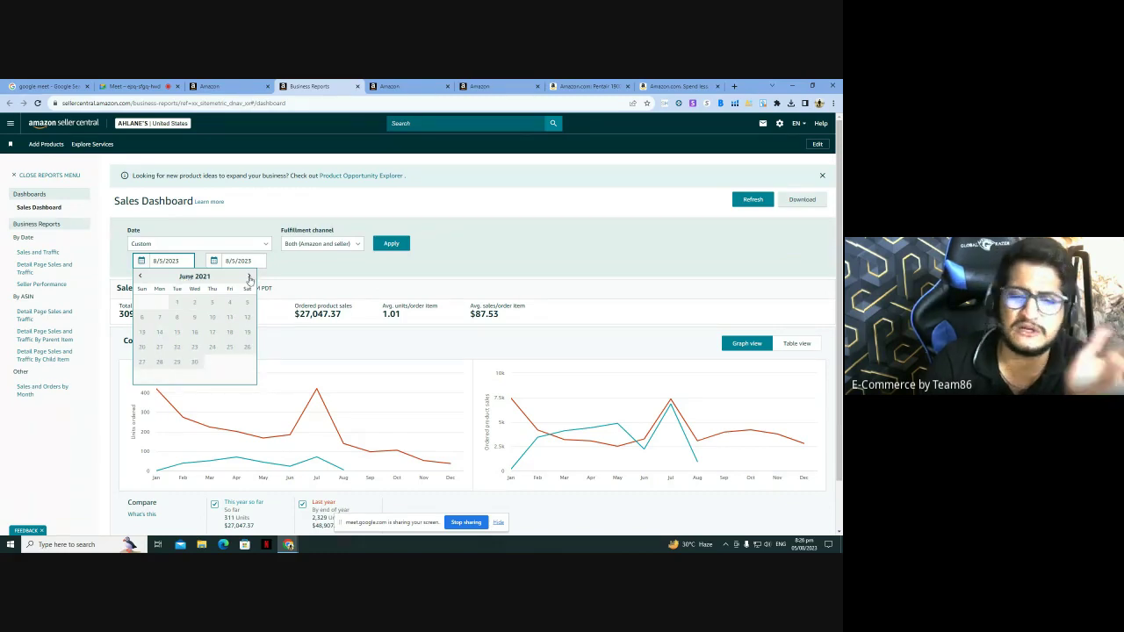
left_click(250, 278)
left_click(250, 278)
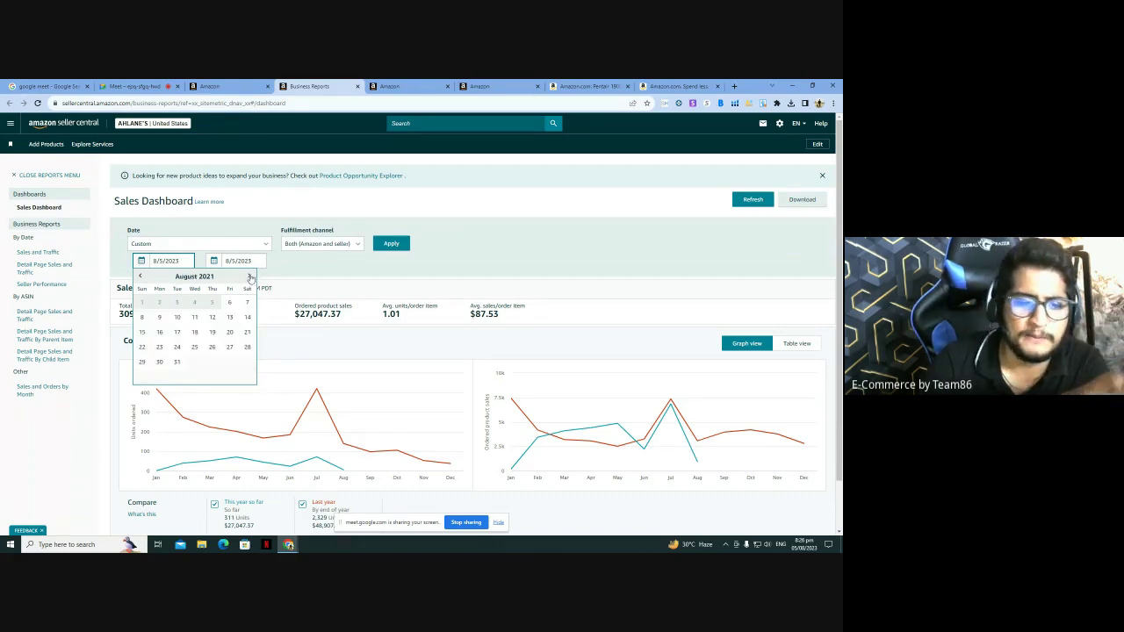
left_click(231, 303)
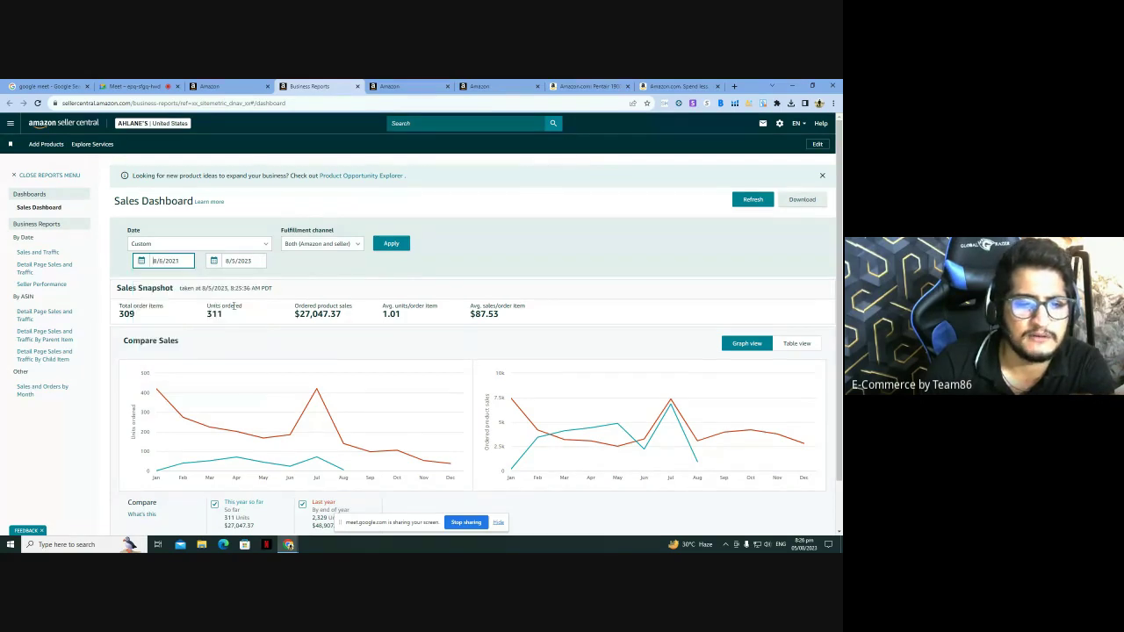
left_click(392, 244)
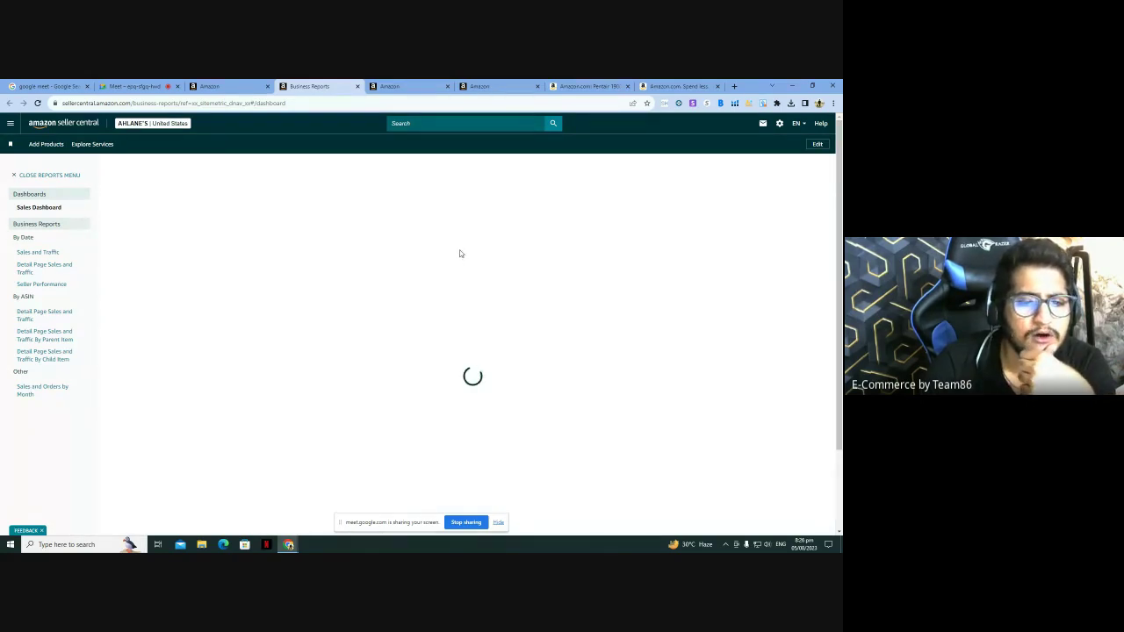
Step: Highlight the ordered product sales for the custom range, check the fulfillment channel options, and reapply with both channels
left_click_drag(294, 314, 365, 326)
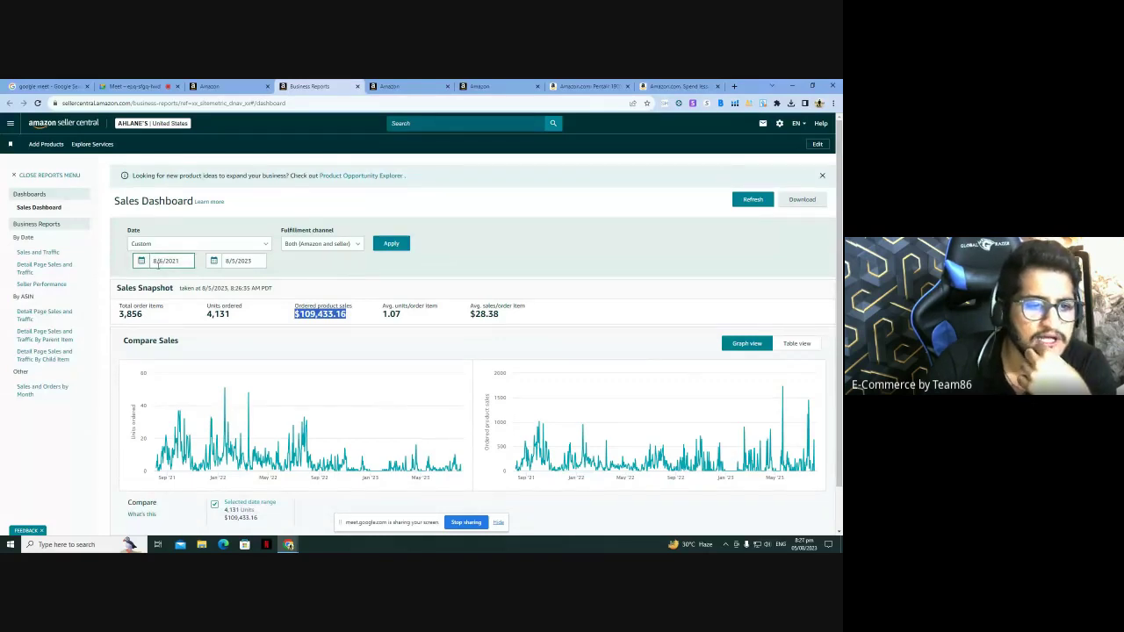
key("Tab")
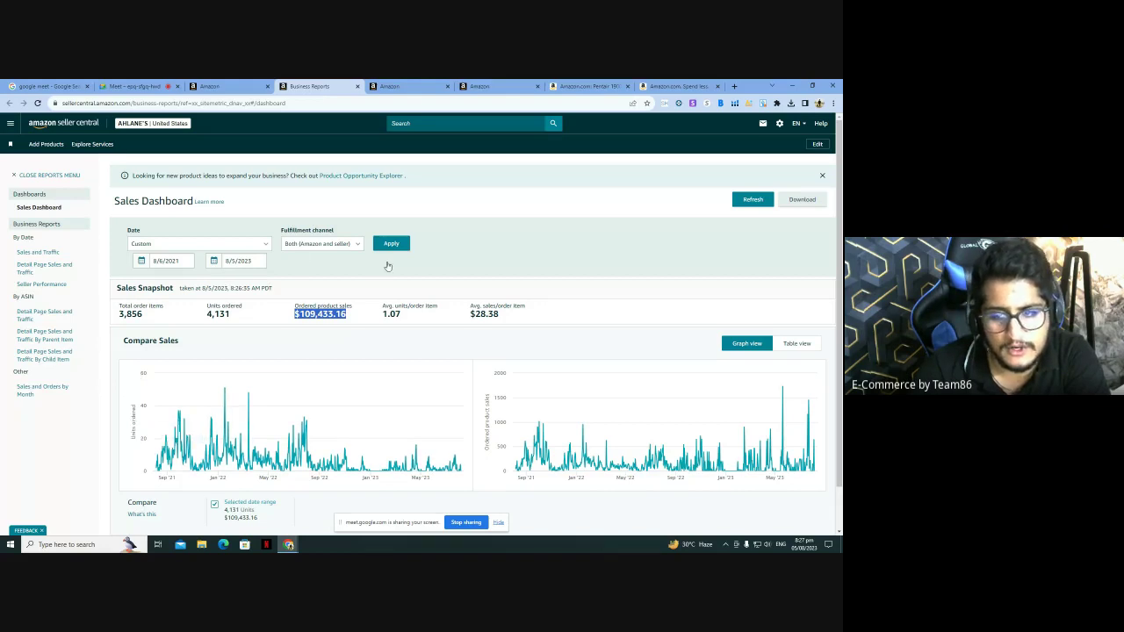
left_click(346, 246)
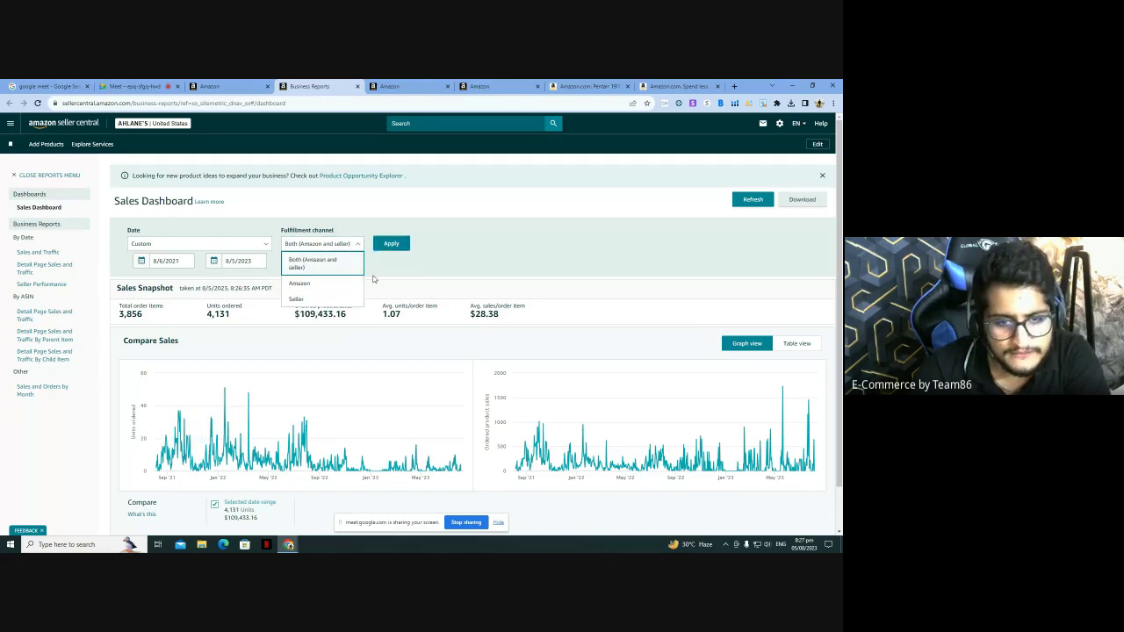
left_click(392, 245)
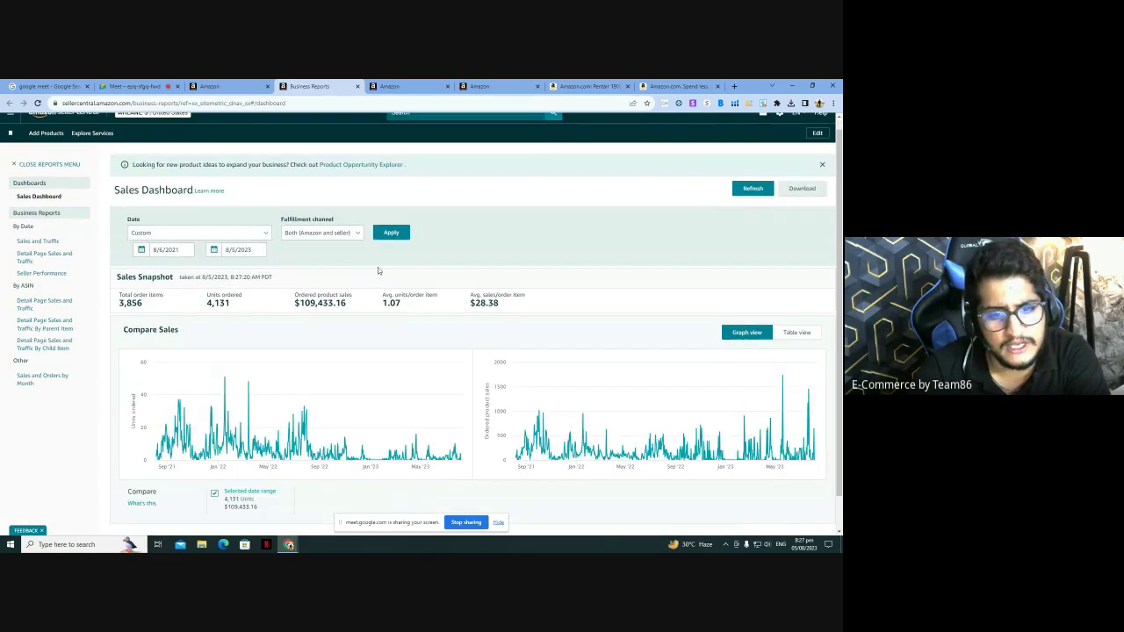
Step: Look over the refreshed sales dashboard and close the Business Reports page
scroll(379, 270, "down", 1)
scroll(271, 389, "up", 2)
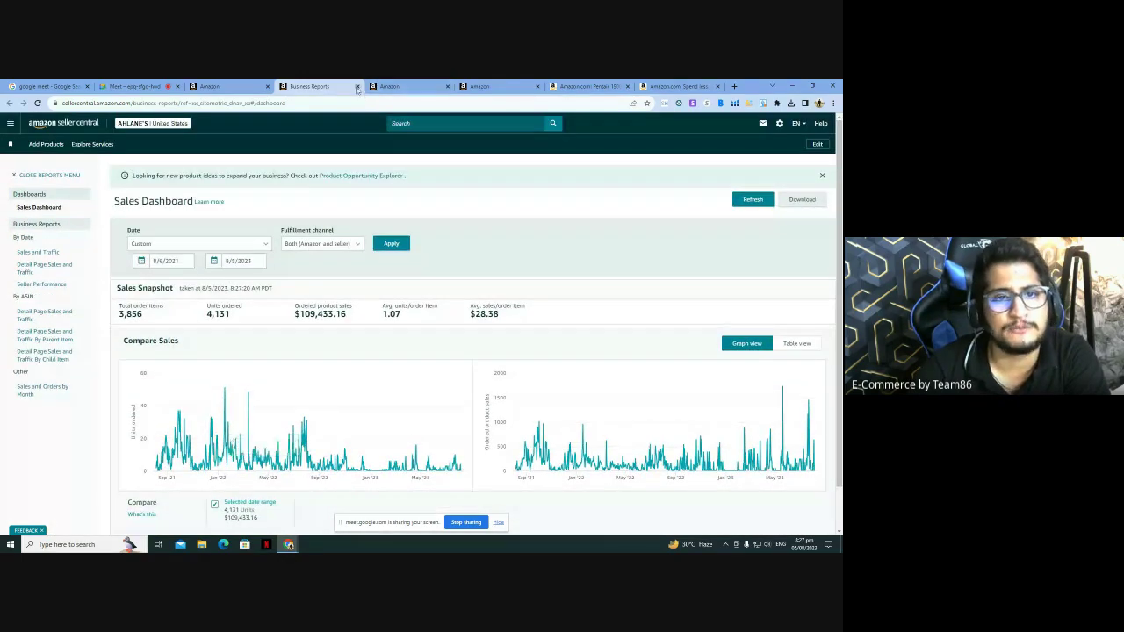
left_click(358, 86)
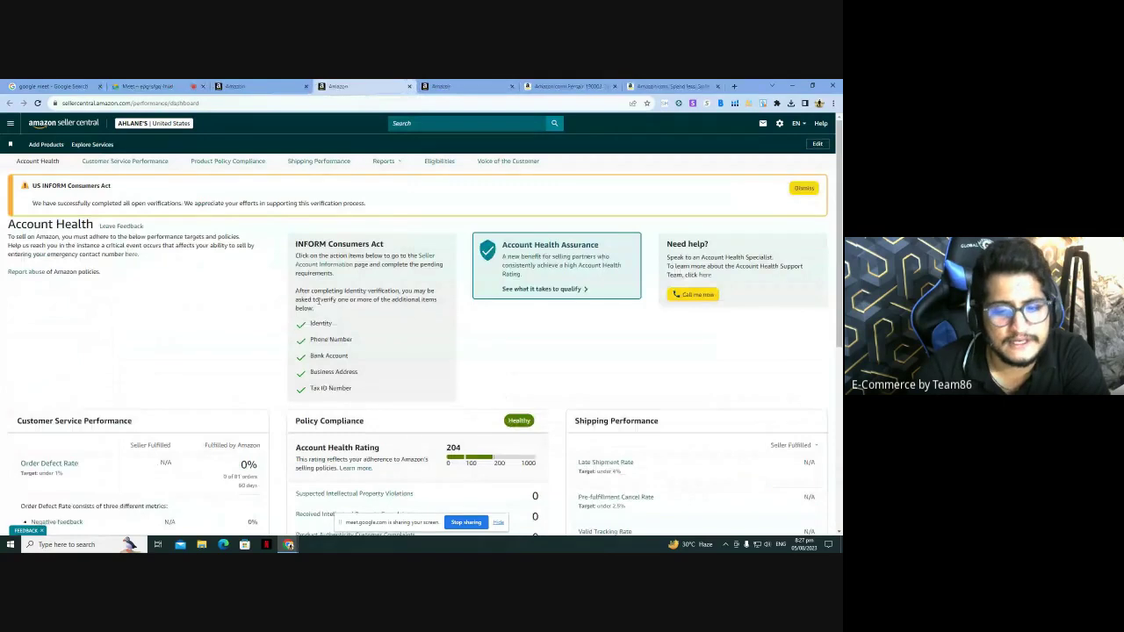
Step: Examine the Account Health Rating, policy compliance violations, customer service metrics and shipping performance on the Account Health page
scroll(234, 320, "down", 3)
scroll(276, 343, "down", 2)
scroll(492, 326, "up", 2)
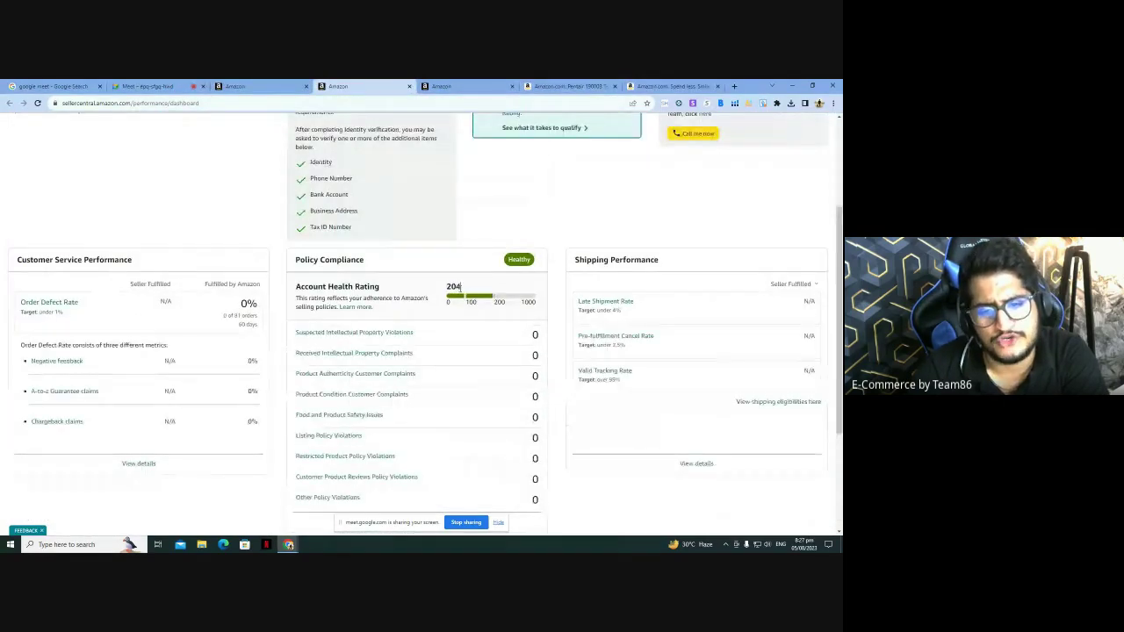
double_click(453, 287)
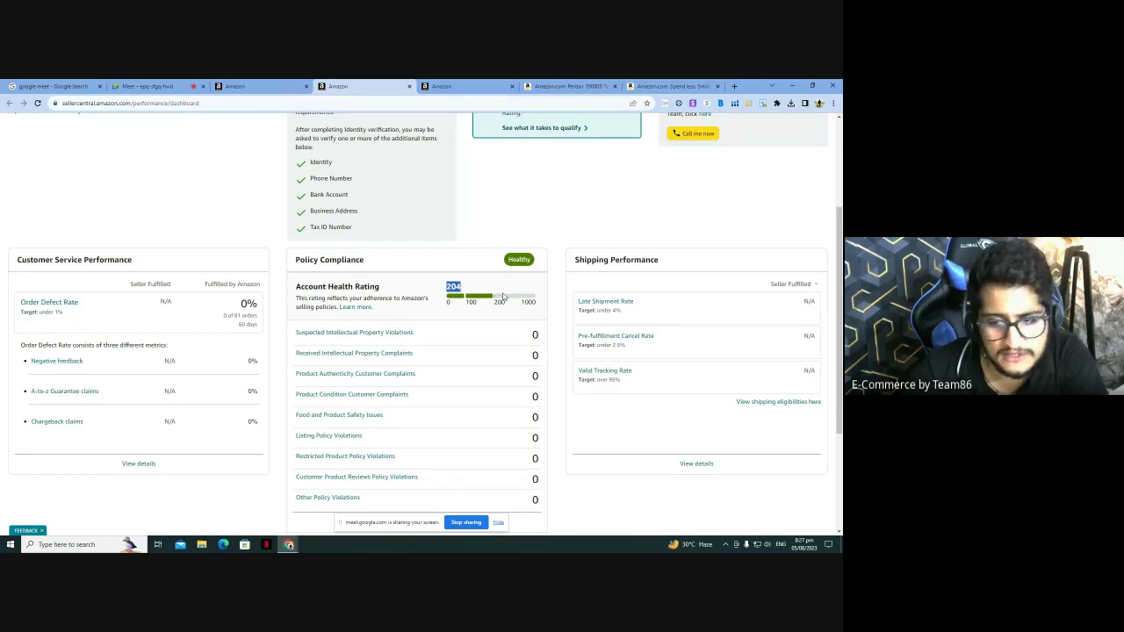
scroll(498, 301, "down", 3)
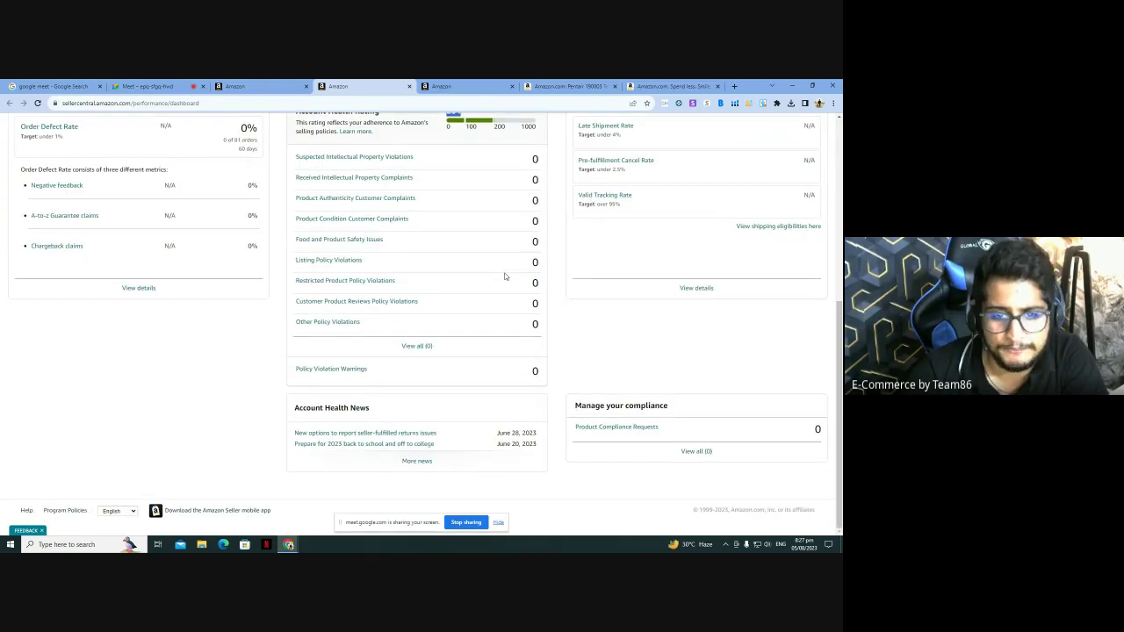
scroll(494, 297, "up", 3)
scroll(490, 294, "down", 3)
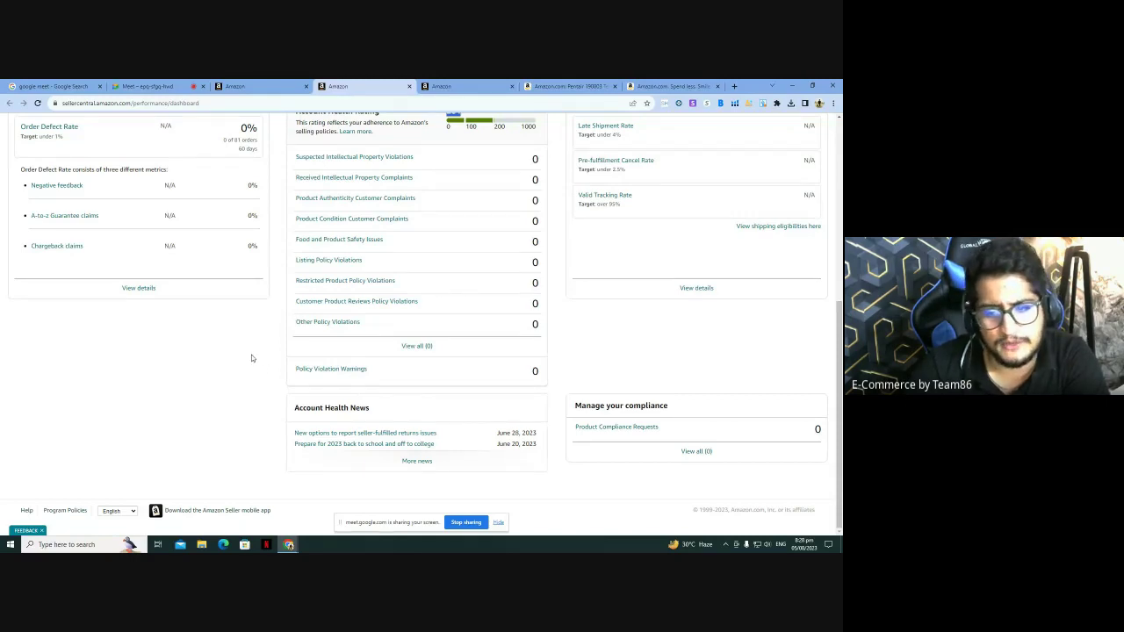
scroll(261, 357, "up", 3)
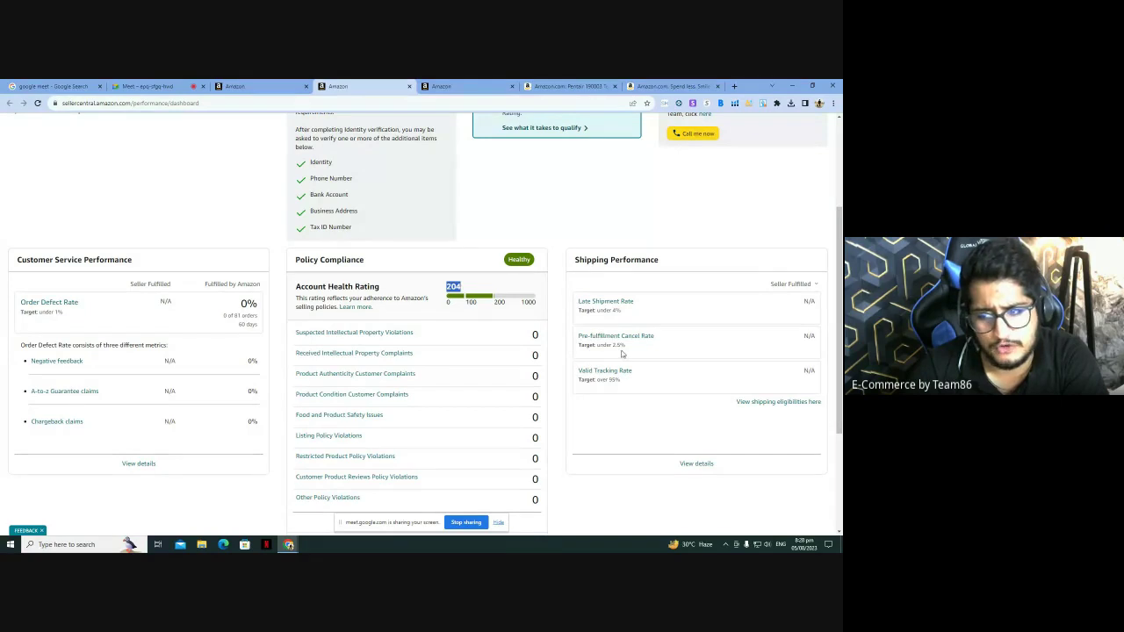
scroll(714, 403, "down", 1)
scroll(527, 343, "up", 4)
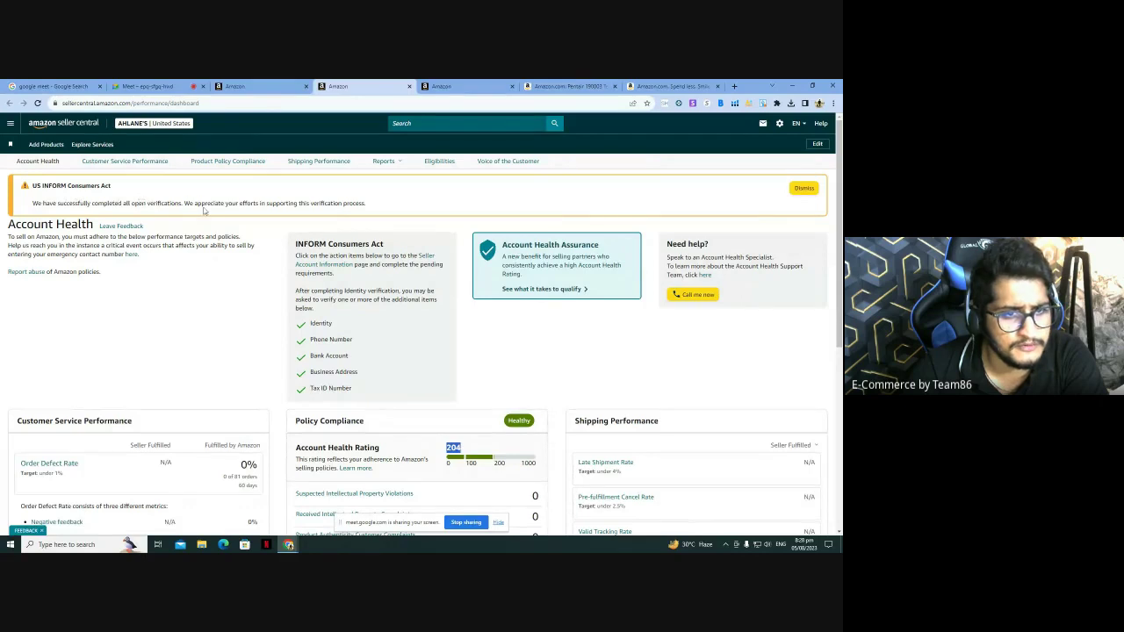
Step: Review the INFORM Consumers Act verification items, from Identity through Business Address and Tax ID Number
left_click(286, 336)
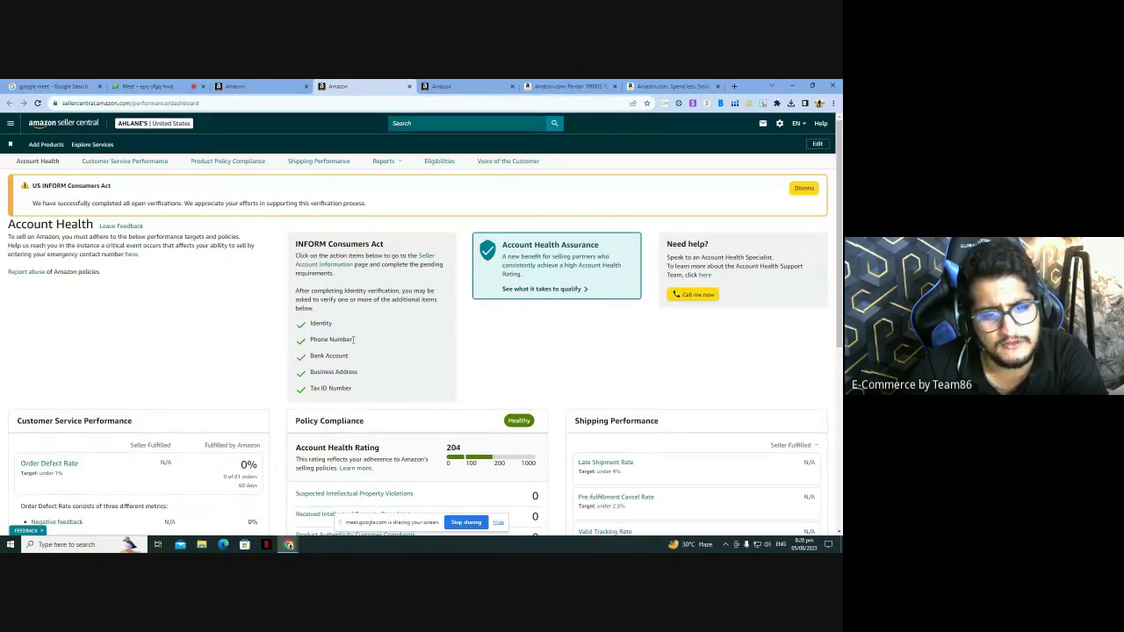
left_click_drag(349, 356, 308, 391)
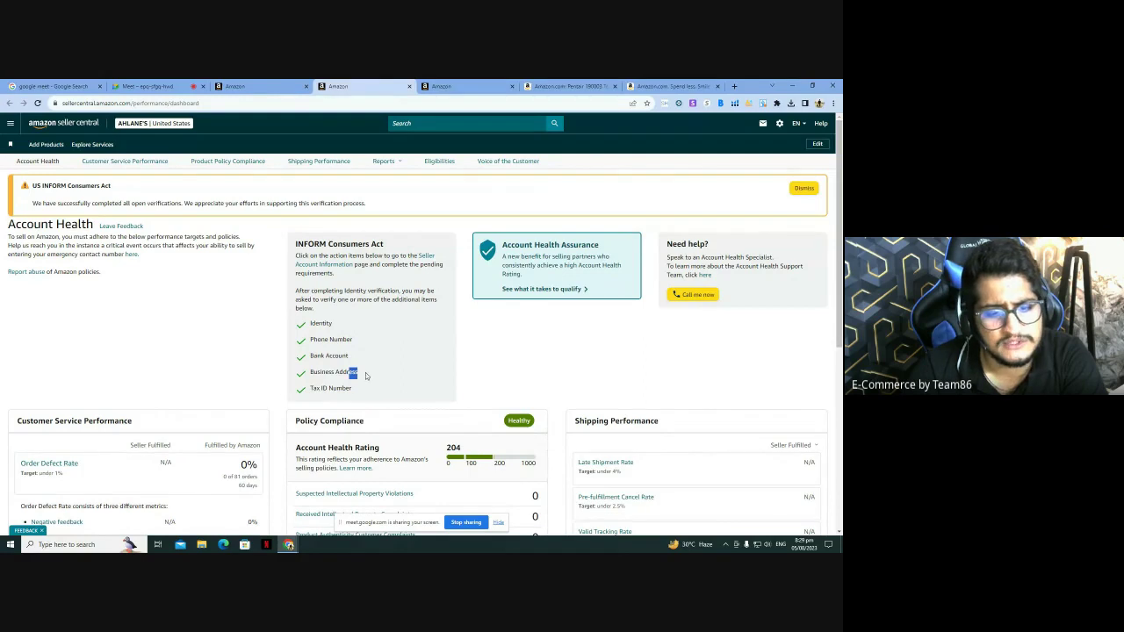
left_click_drag(355, 389, 310, 392)
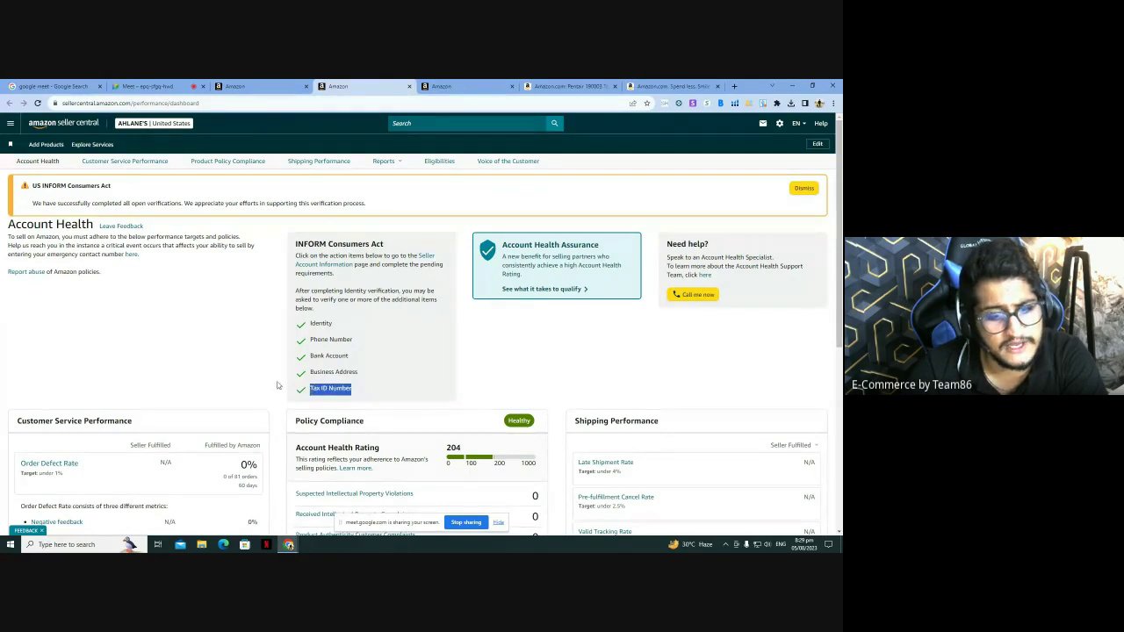
left_click(278, 385)
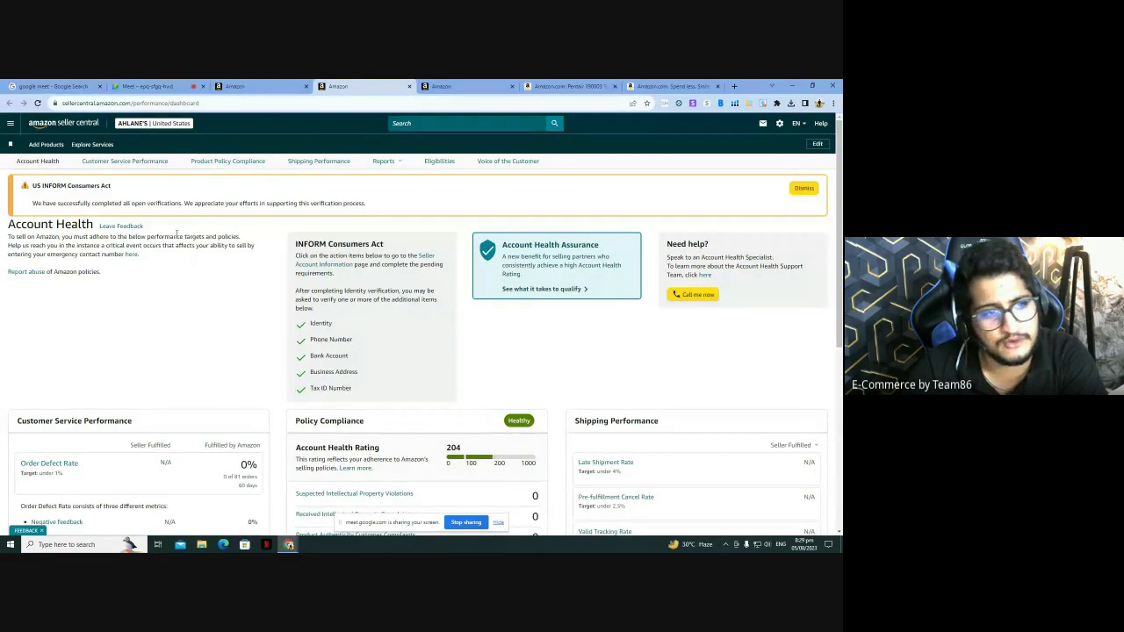
left_click(13, 123)
mouse_move(52, 167)
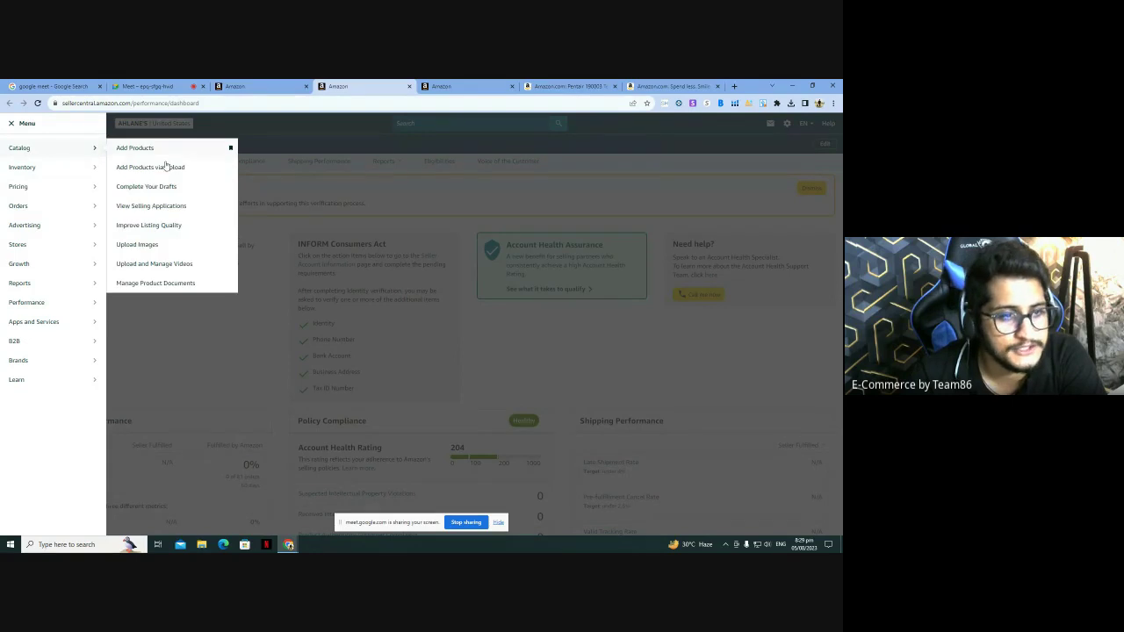
left_click(368, 110)
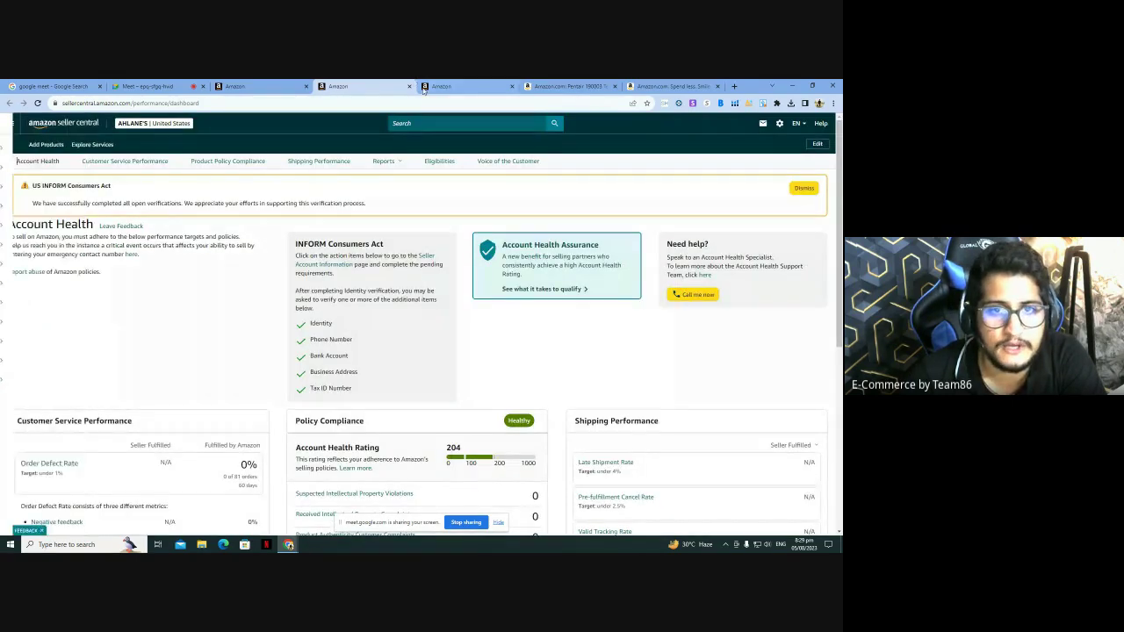
Step: Close the Account Health page and filter the Voice of the Customer offer listings to Very poor CX Health
left_click(409, 86)
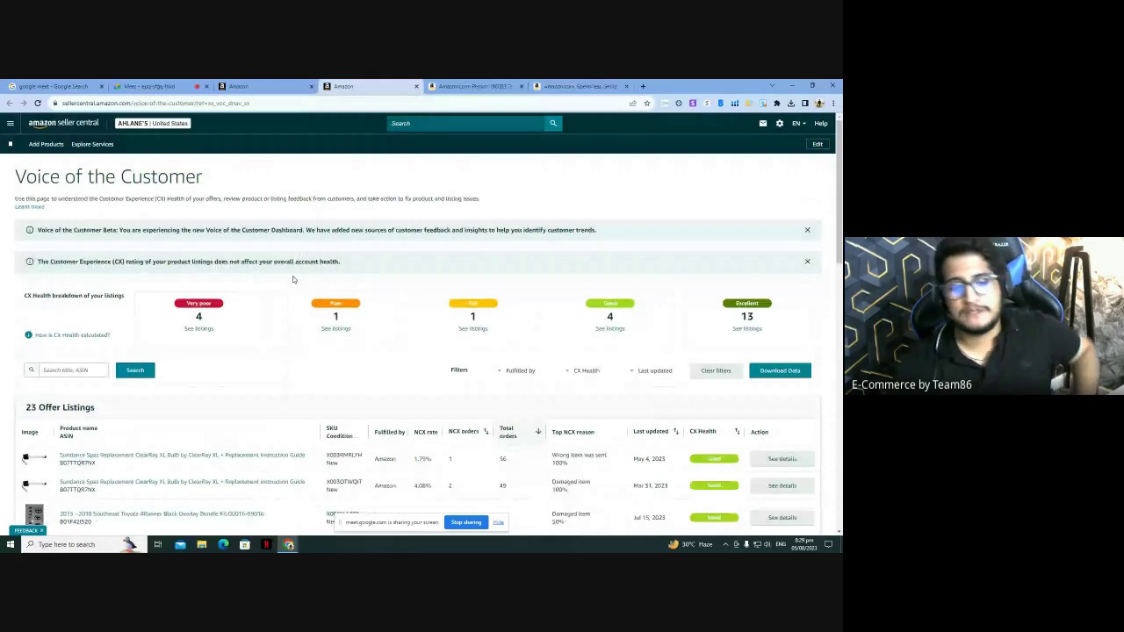
scroll(268, 285, "down", 3)
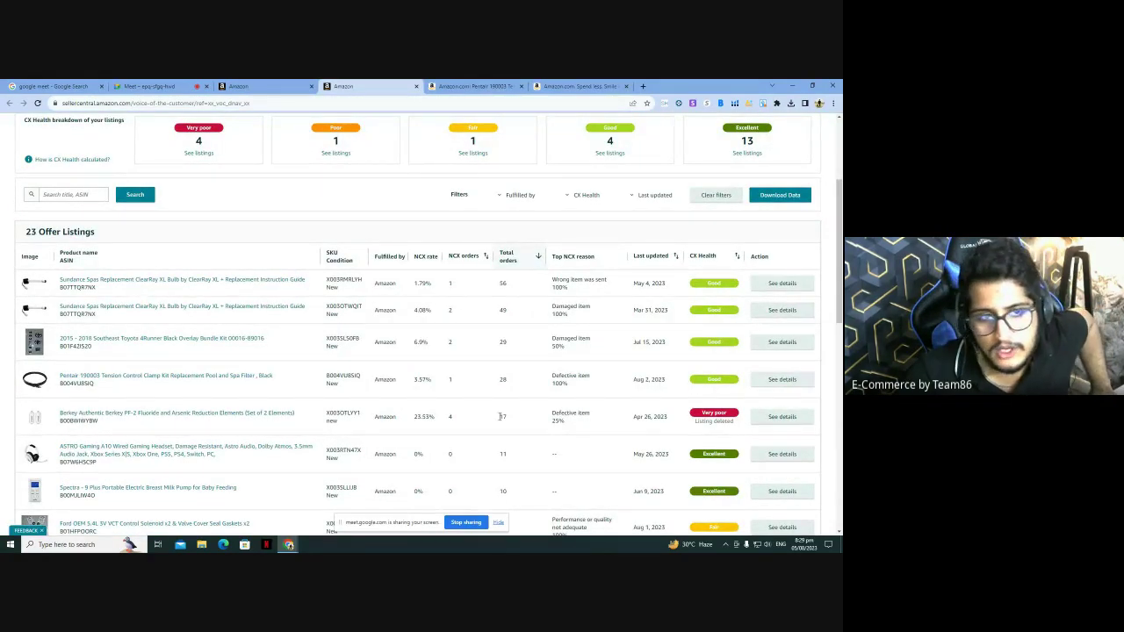
scroll(268, 429, "up", 3)
left_click(211, 344)
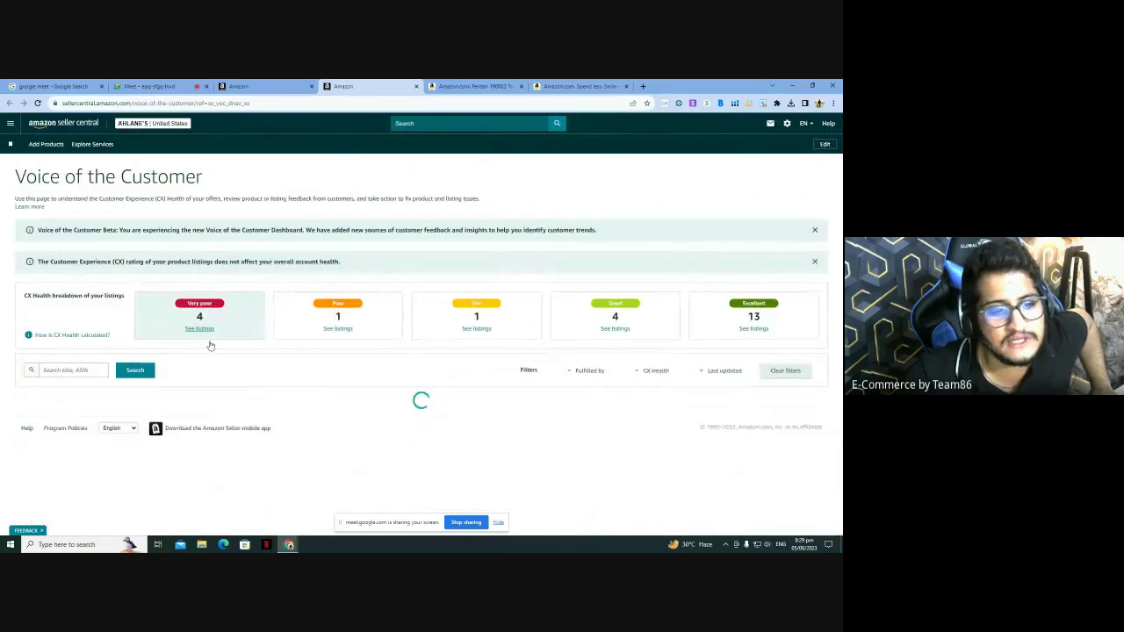
scroll(225, 352, "down", 2)
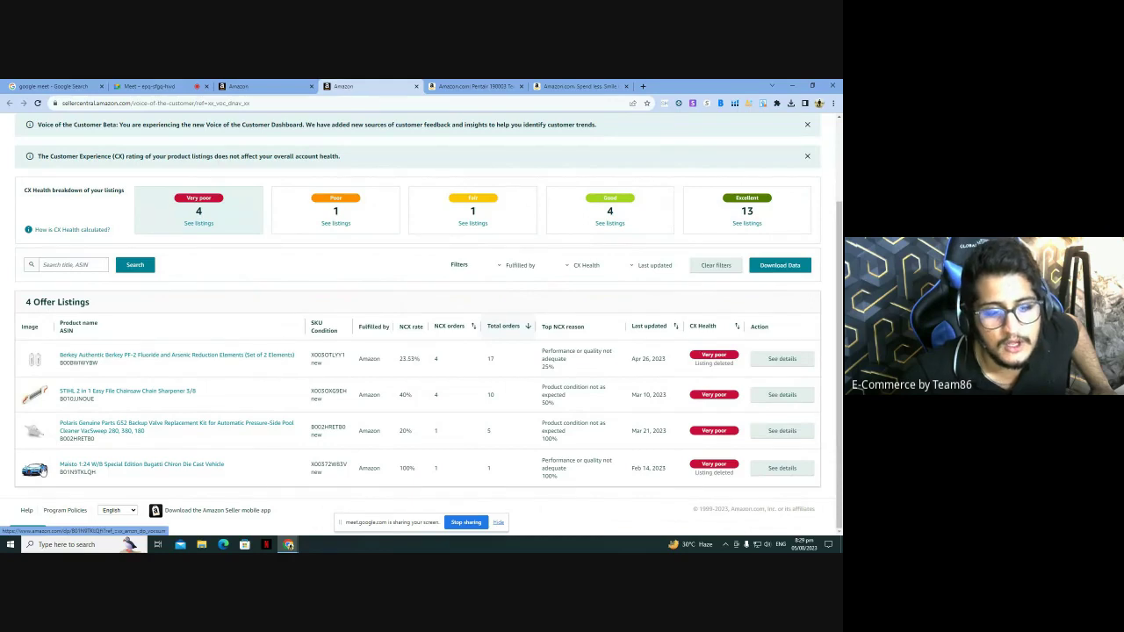
Step: Review the Voice of the Customer offer listings filtered by Poor, Fair and Good CX Health in turn
left_click(347, 224)
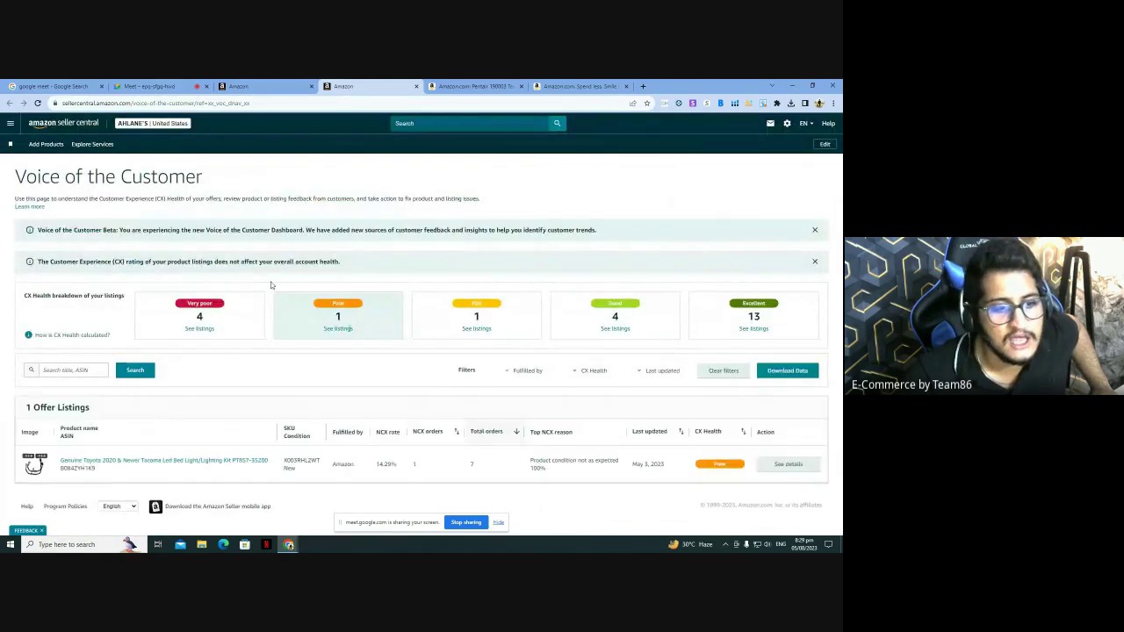
left_click(467, 329)
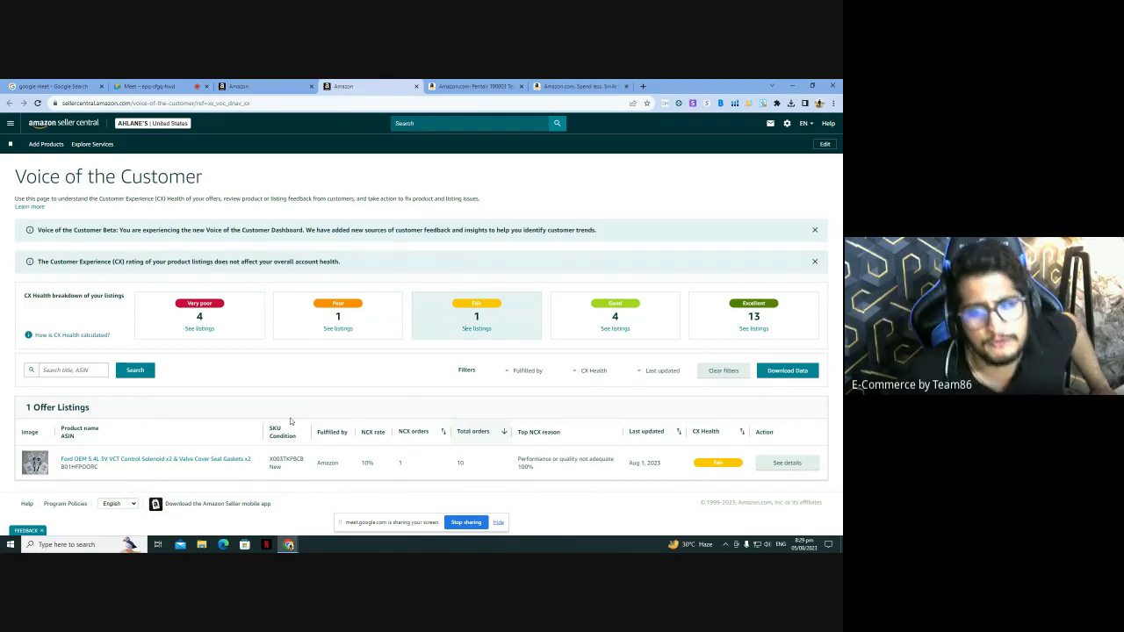
left_click(614, 329)
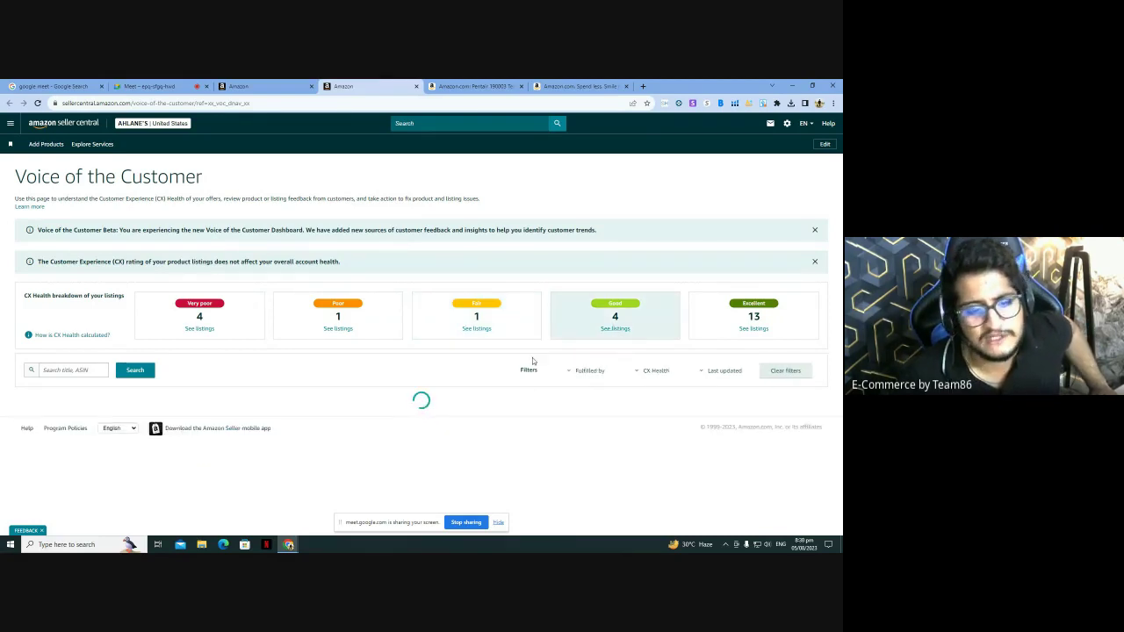
scroll(530, 362, "down", 1)
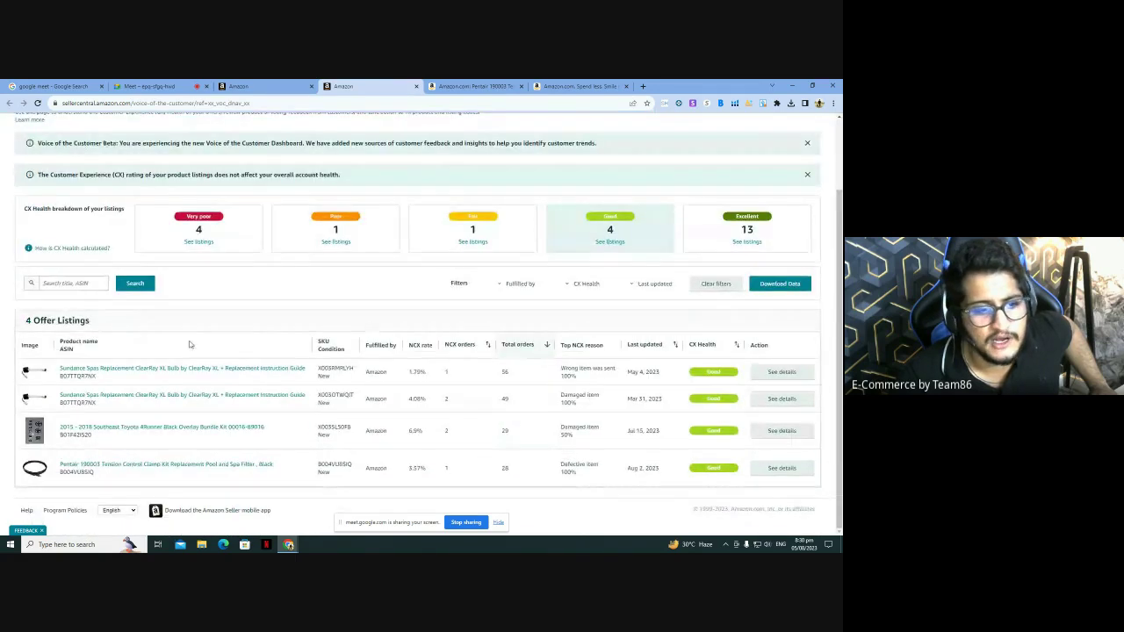
scroll(615, 363, "up", 1)
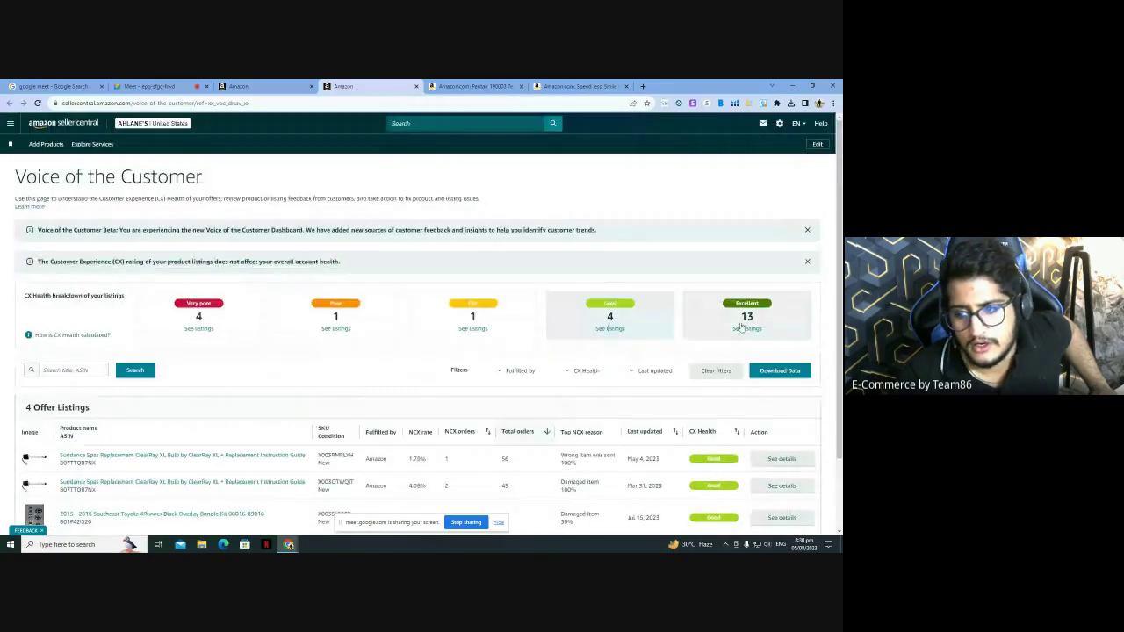
Step: Look through the offer listings with Excellent CX Health and close the Voice of the Customer page
left_click(746, 328)
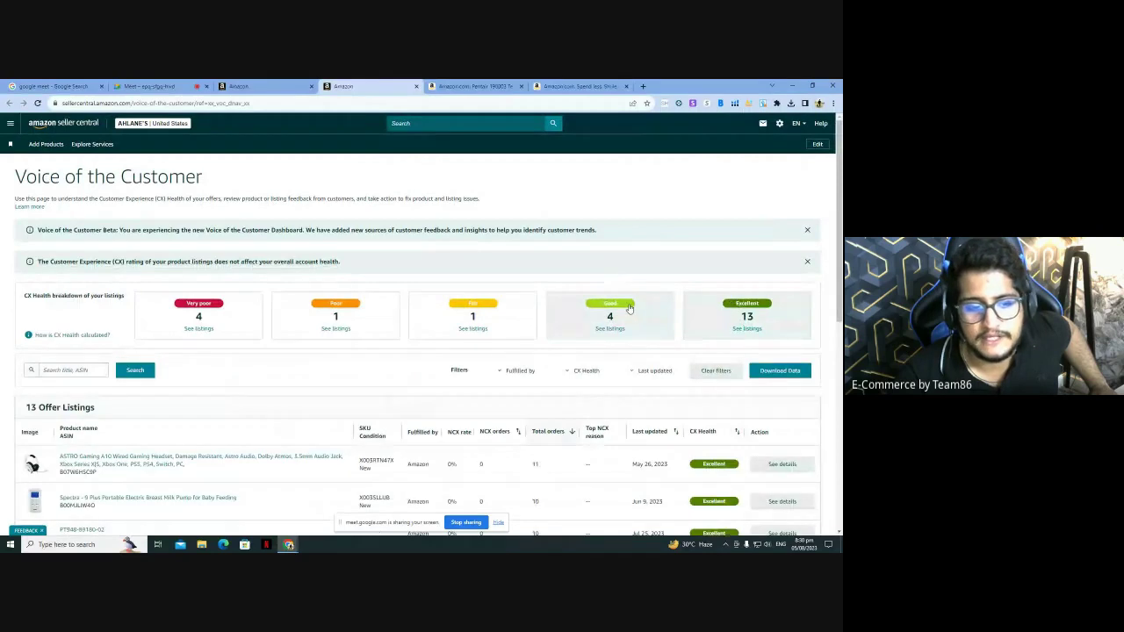
scroll(627, 305, "down", 2)
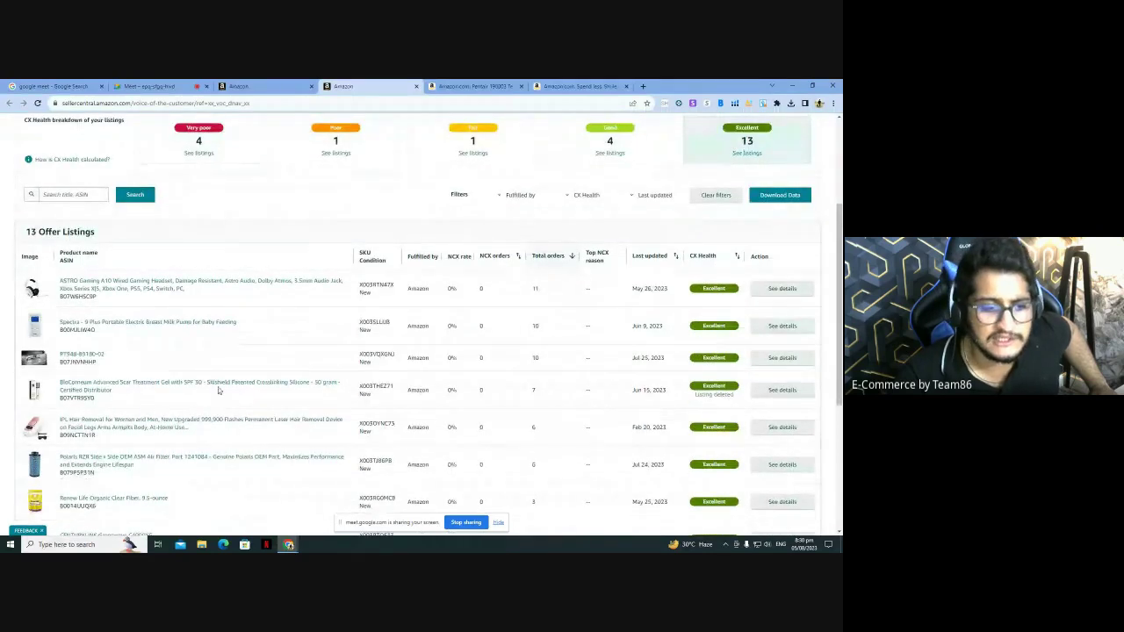
scroll(220, 391, "down", 3)
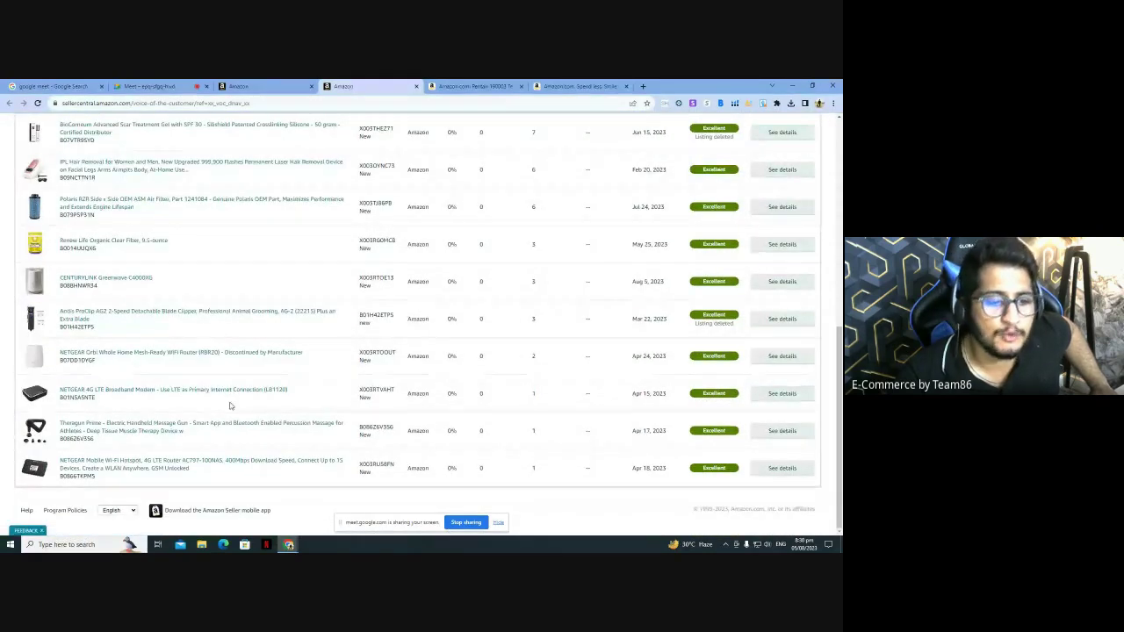
scroll(235, 411, "up", 5)
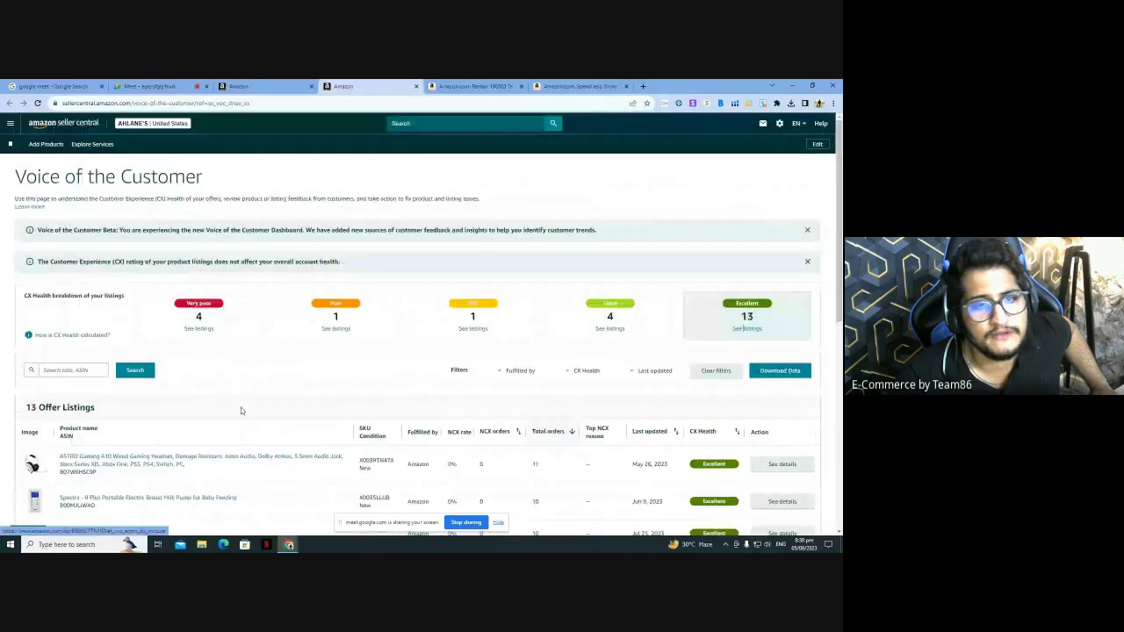
left_click(417, 87)
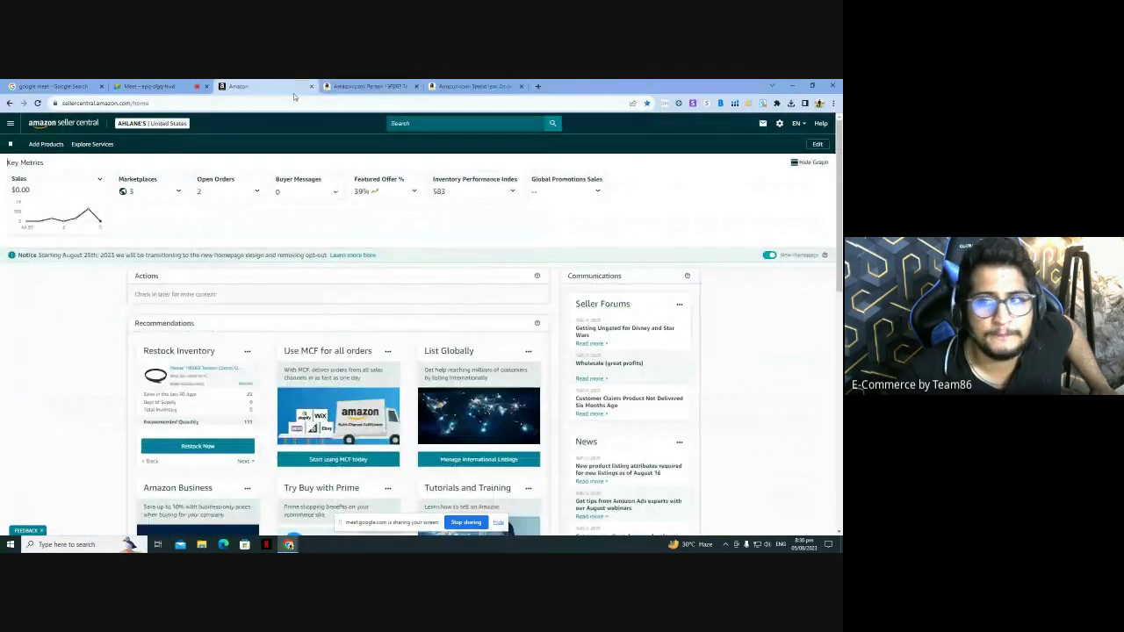
Step: Open the Account Info page and review the current listings status and the services, down to Sponsored Products
mouse_move(779, 123)
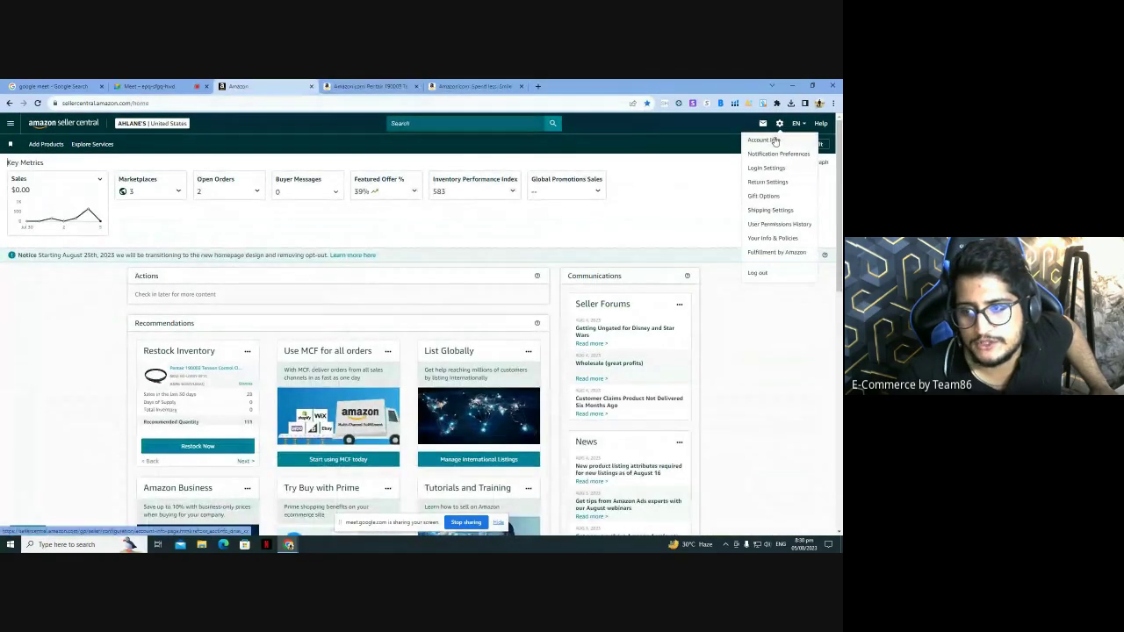
left_click(775, 140)
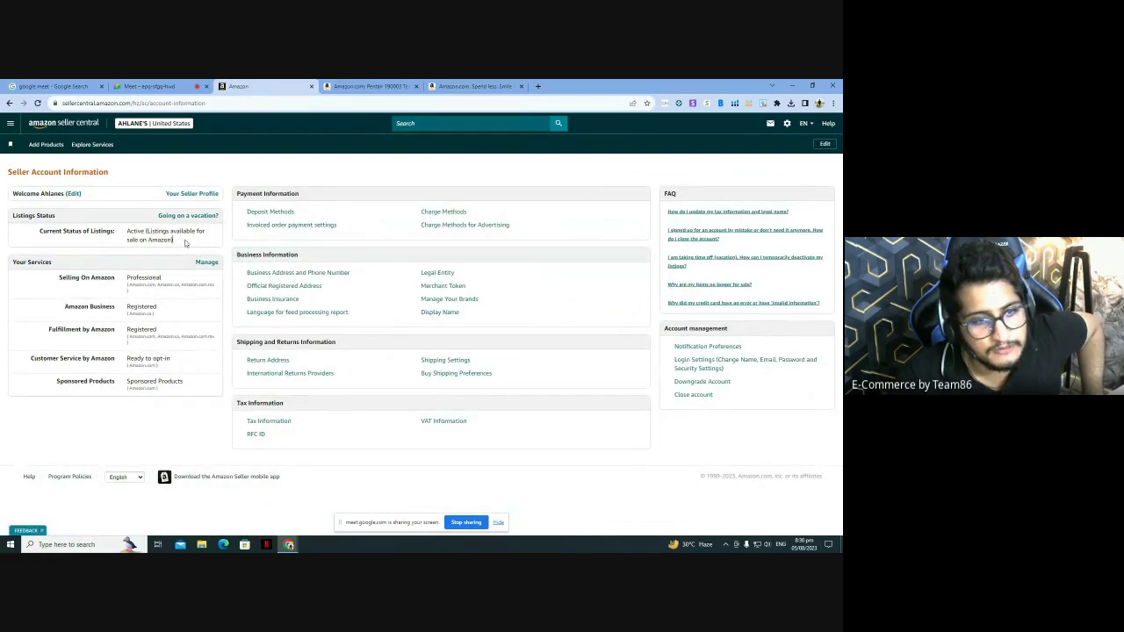
left_click_drag(184, 242, 111, 229)
left_click(111, 231)
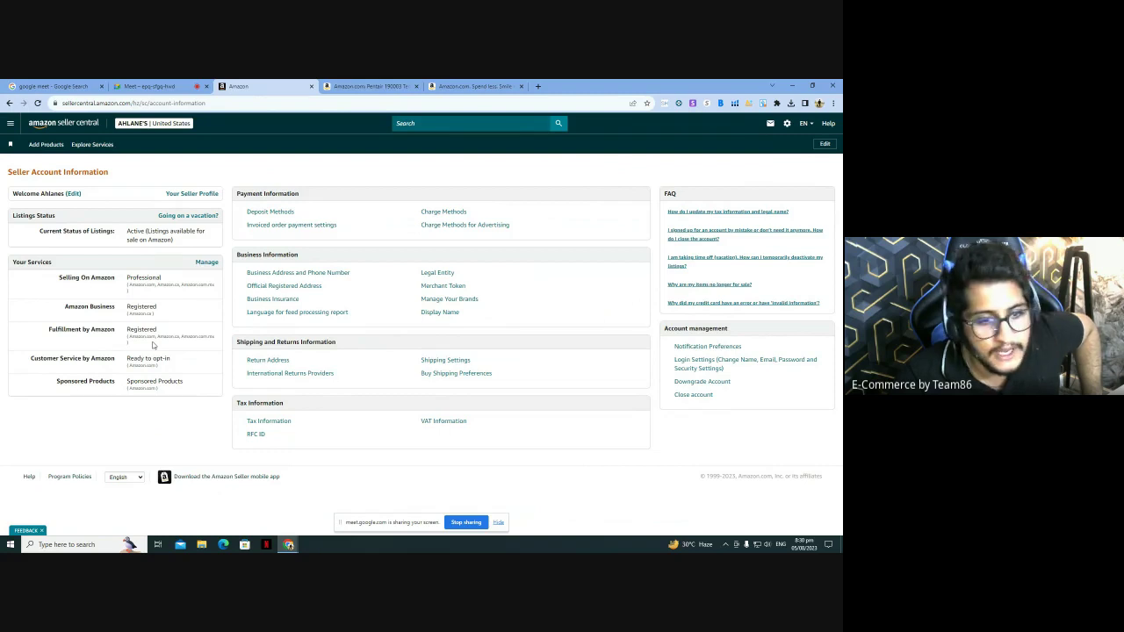
double_click(158, 390)
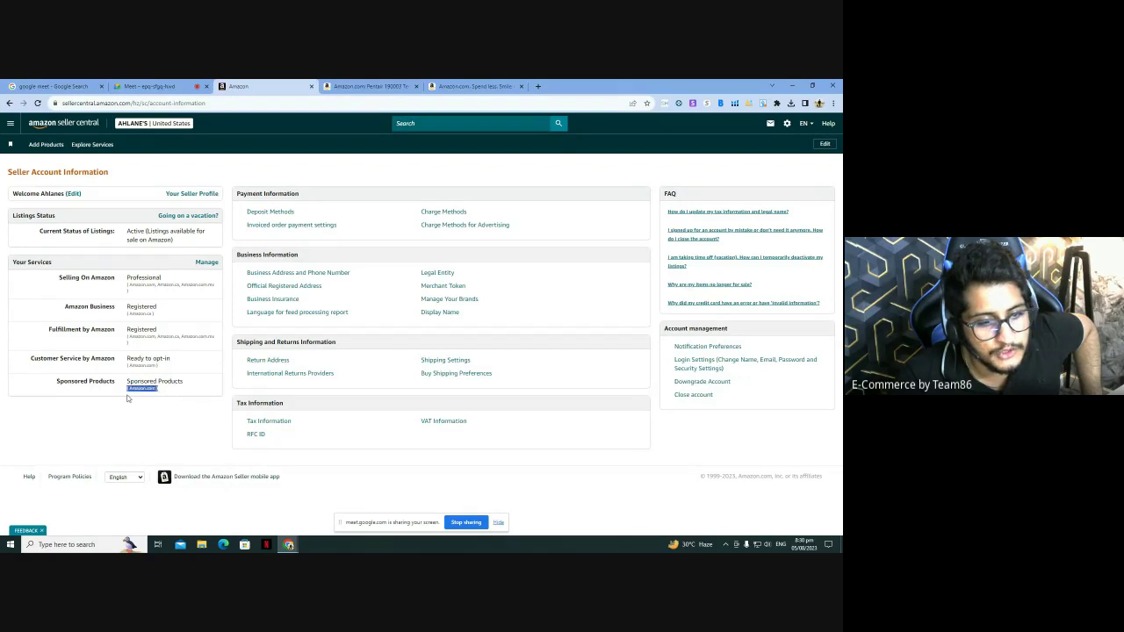
left_click(140, 427)
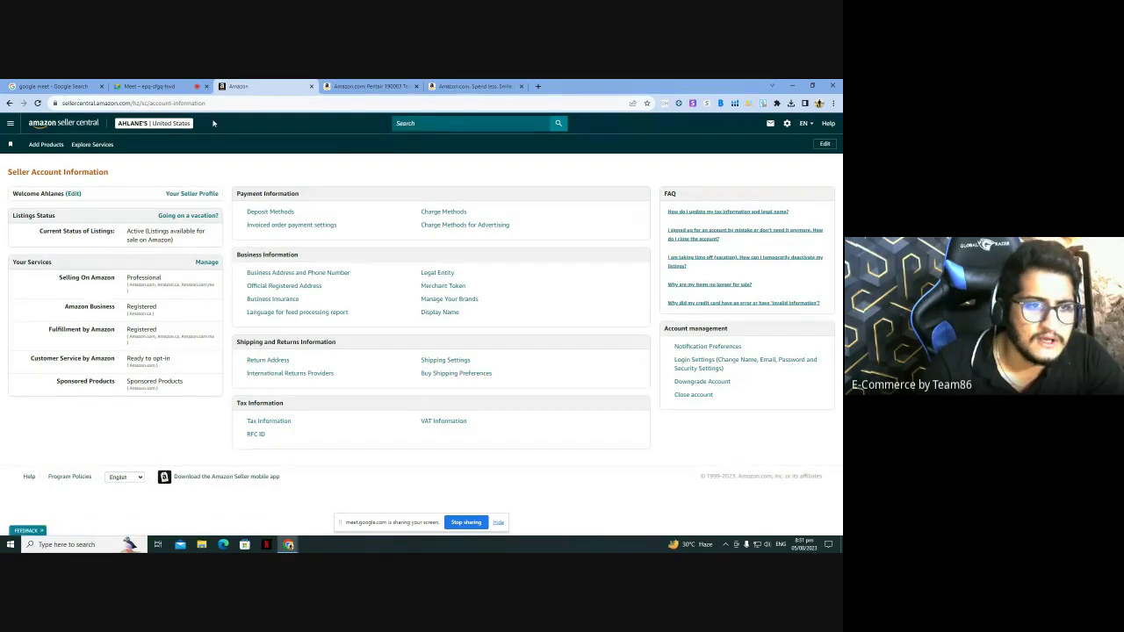
Step: Return to the Seller Central home page and look over its recommendations and the site links in the footer
left_click(64, 123)
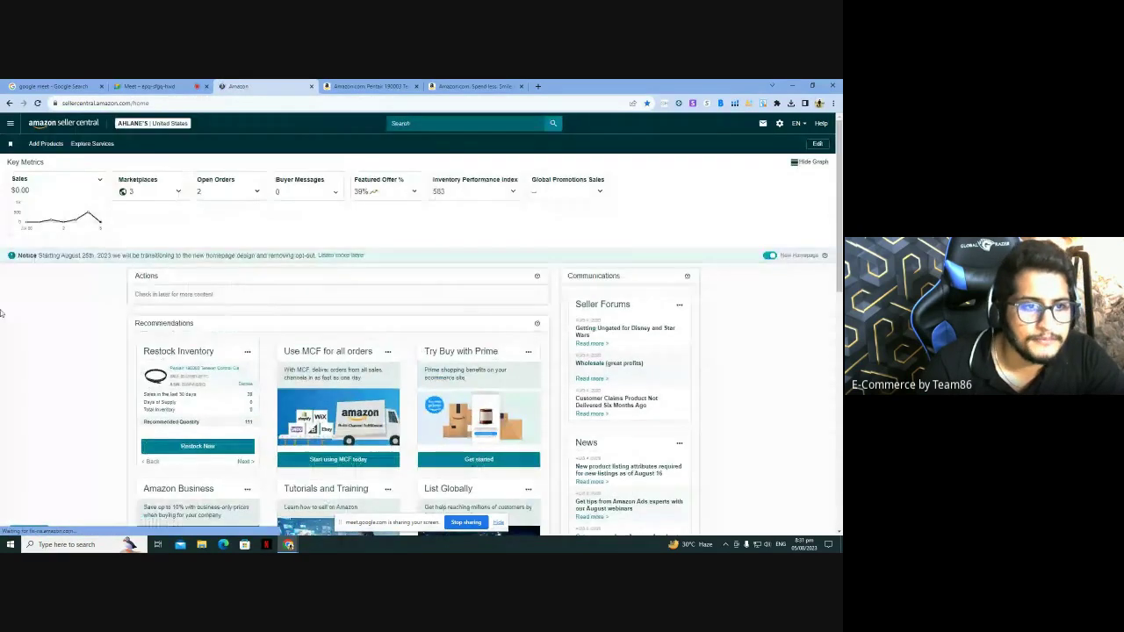
scroll(1, 352, "down", 10)
scroll(2, 351, "down", 10)
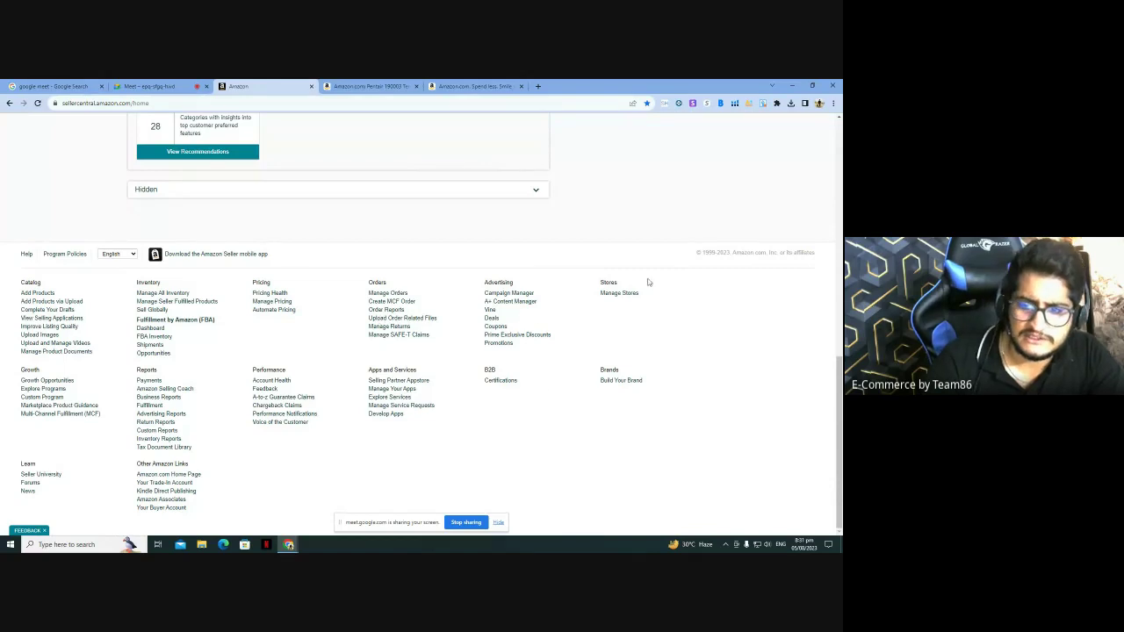
scroll(659, 381, "up", 15)
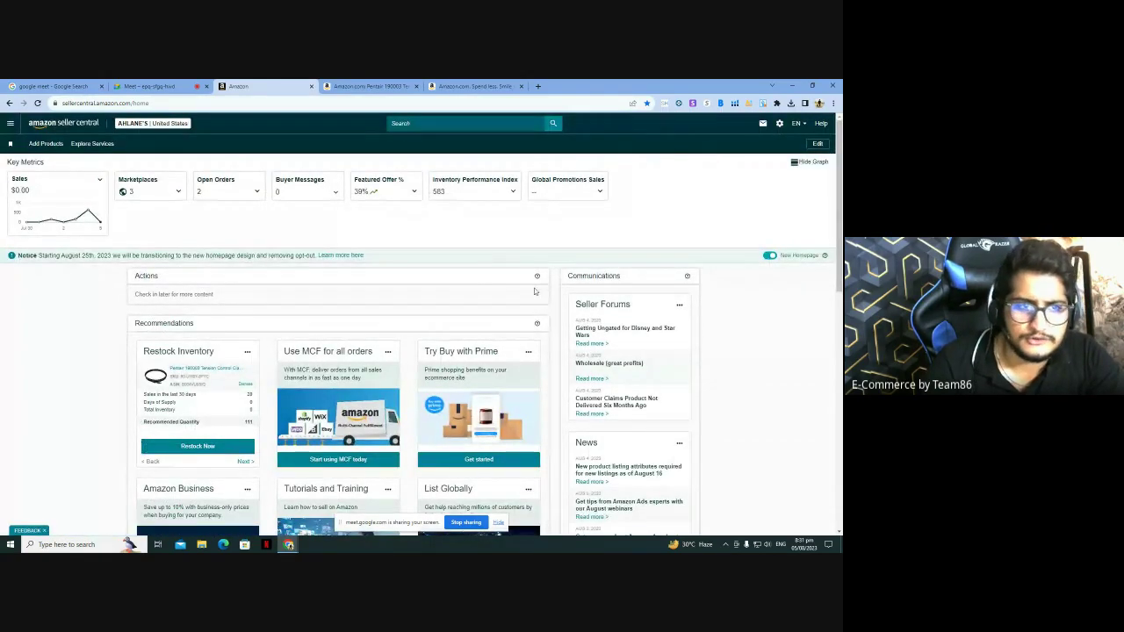
Step: Reload the home page, open Manage Inventory and look over the product listings
left_click(70, 126)
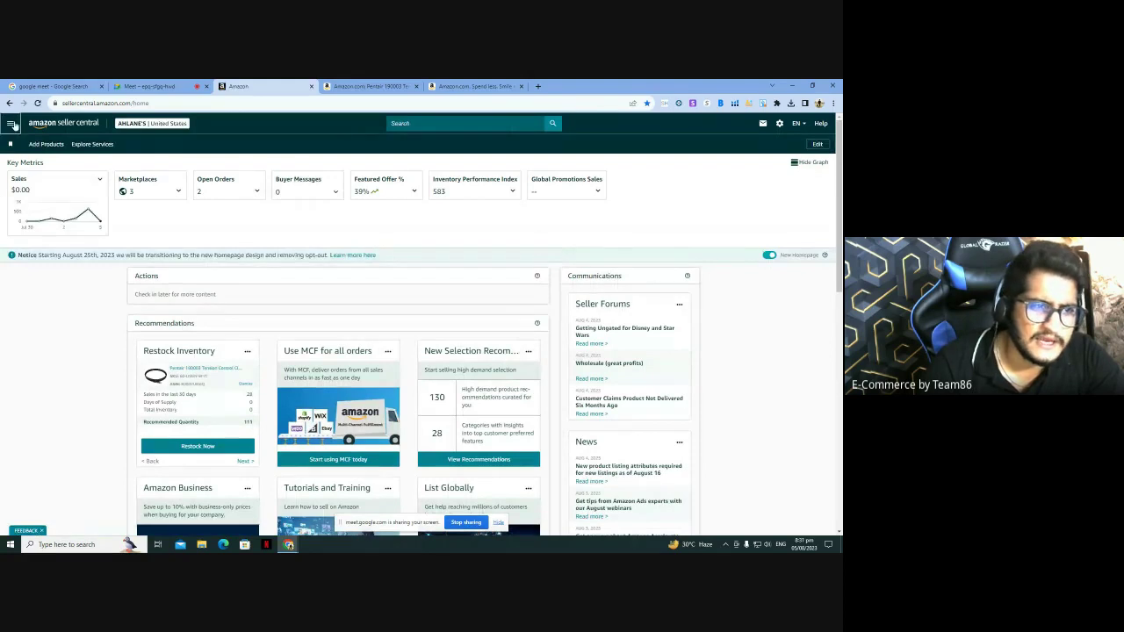
left_click(10, 123)
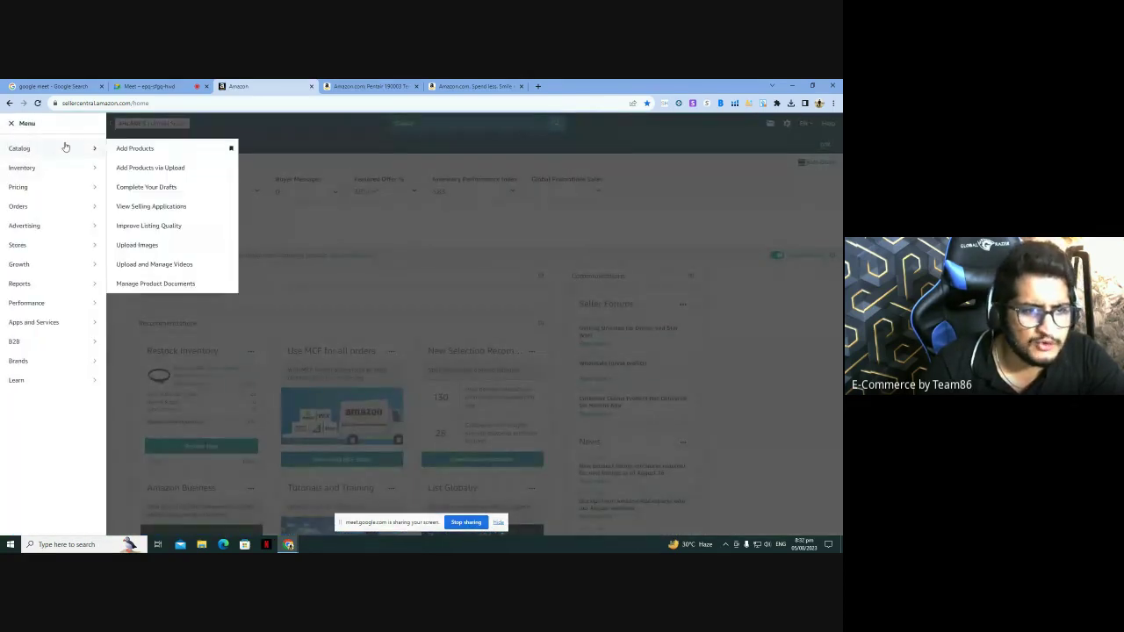
left_click(123, 166)
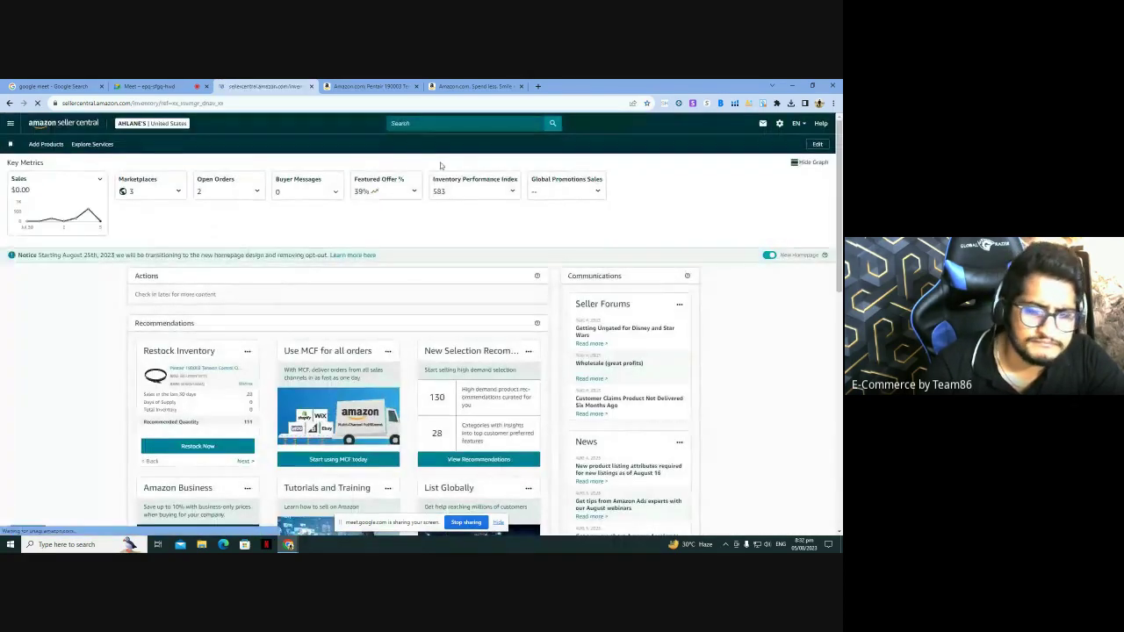
scroll(487, 195, "down", 5)
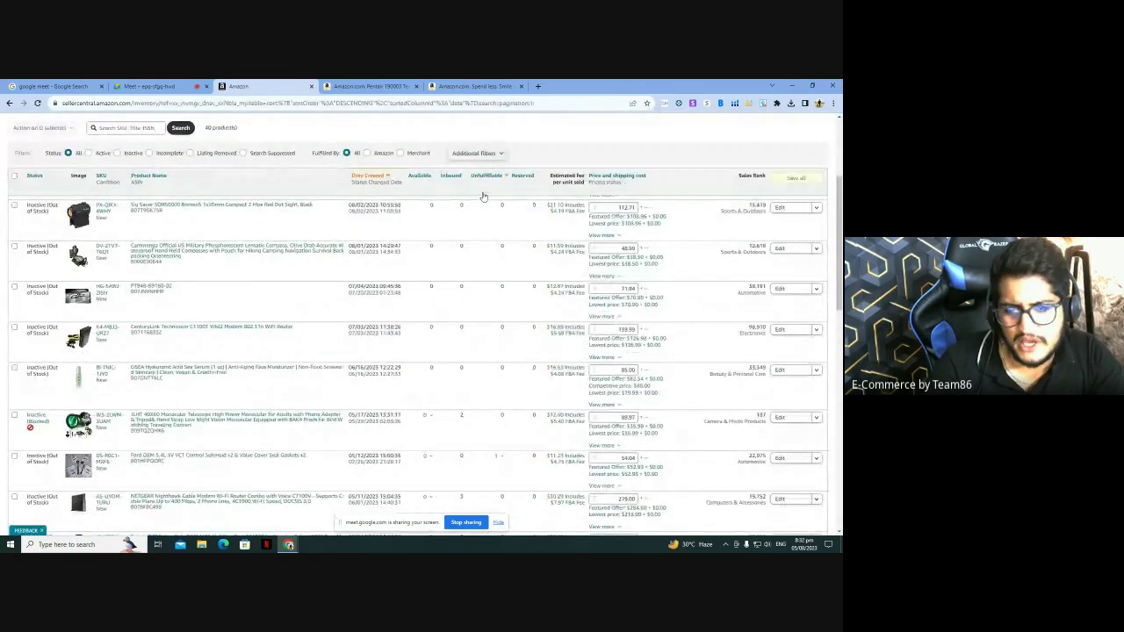
scroll(492, 200, "up", 5)
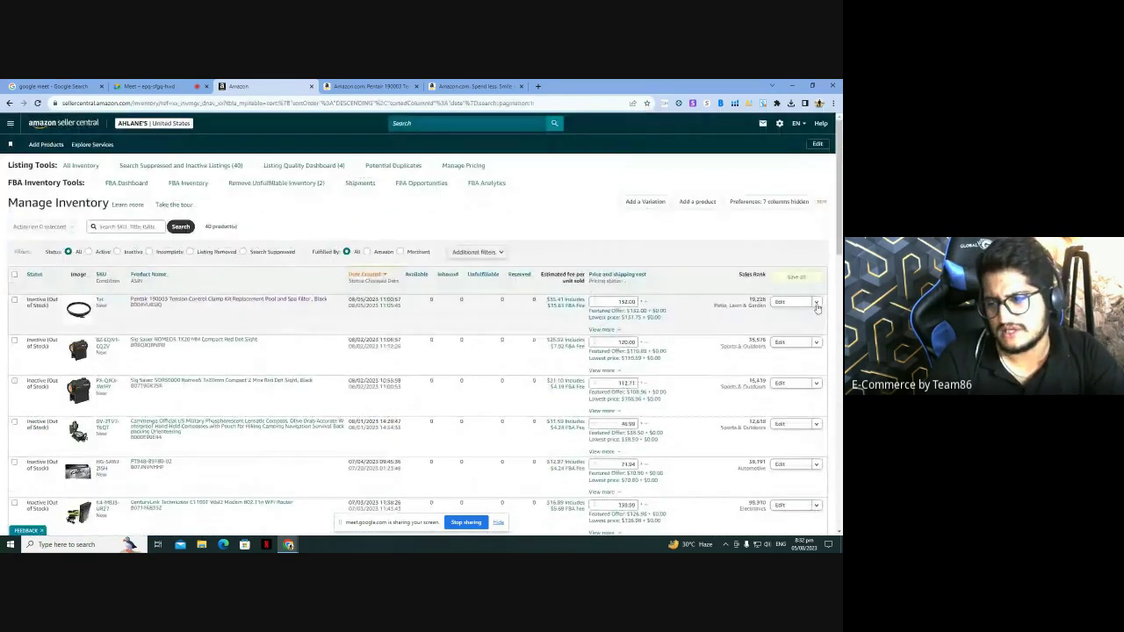
Step: Choose to advertise the Sig Sauer ROMEO5 1X20 MM Compact Red Dot Sight listing
left_click(816, 301)
scroll(808, 303, "down", 2)
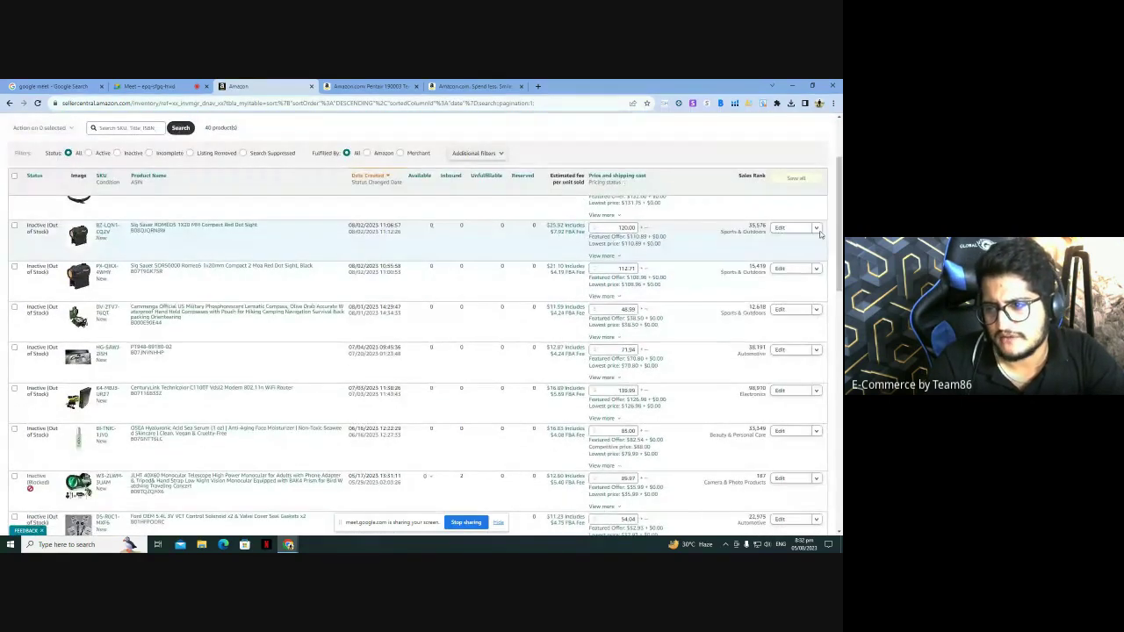
left_click(816, 230)
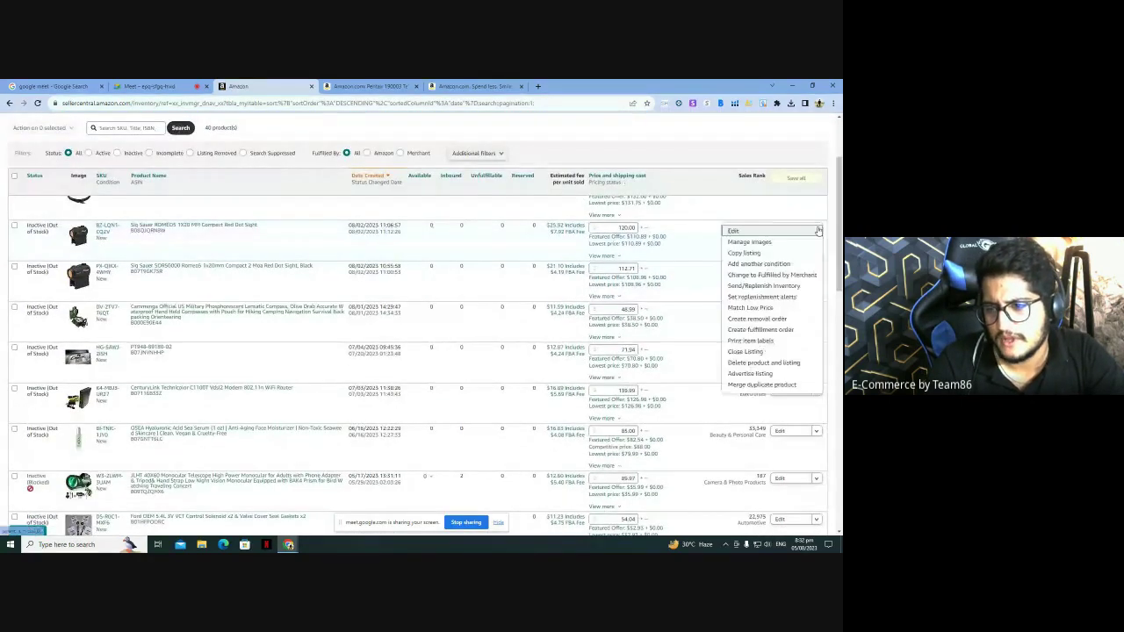
left_click(759, 375)
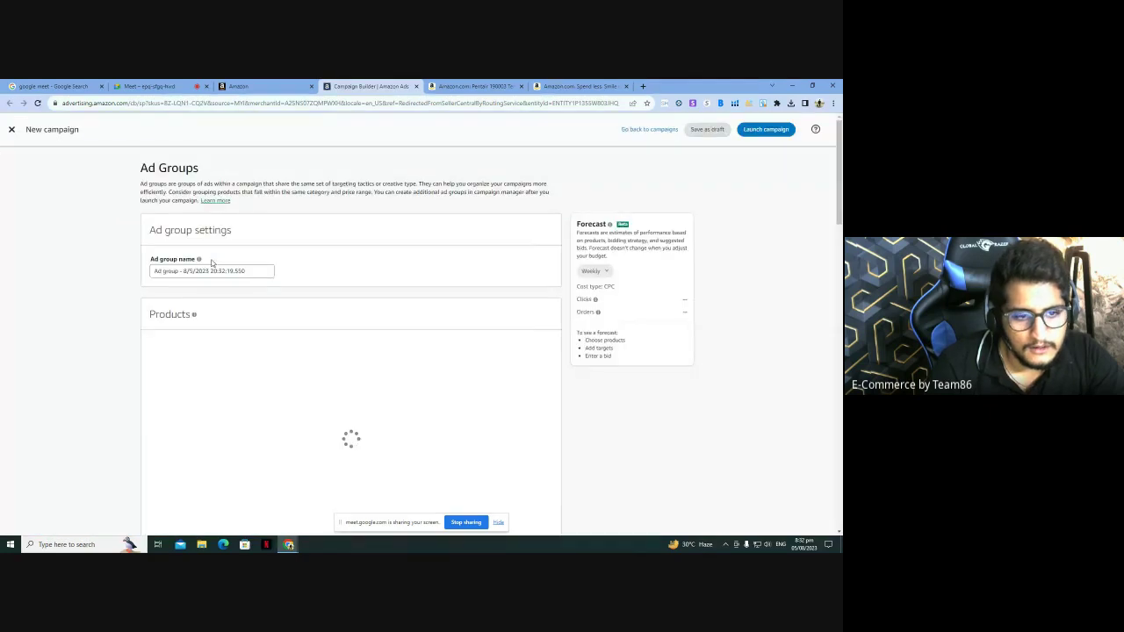
Step: Examine the new campaign's products, targeting, default bid and negative keyword settings, and leave the campaign builder without saving
scroll(151, 331, "down", 2)
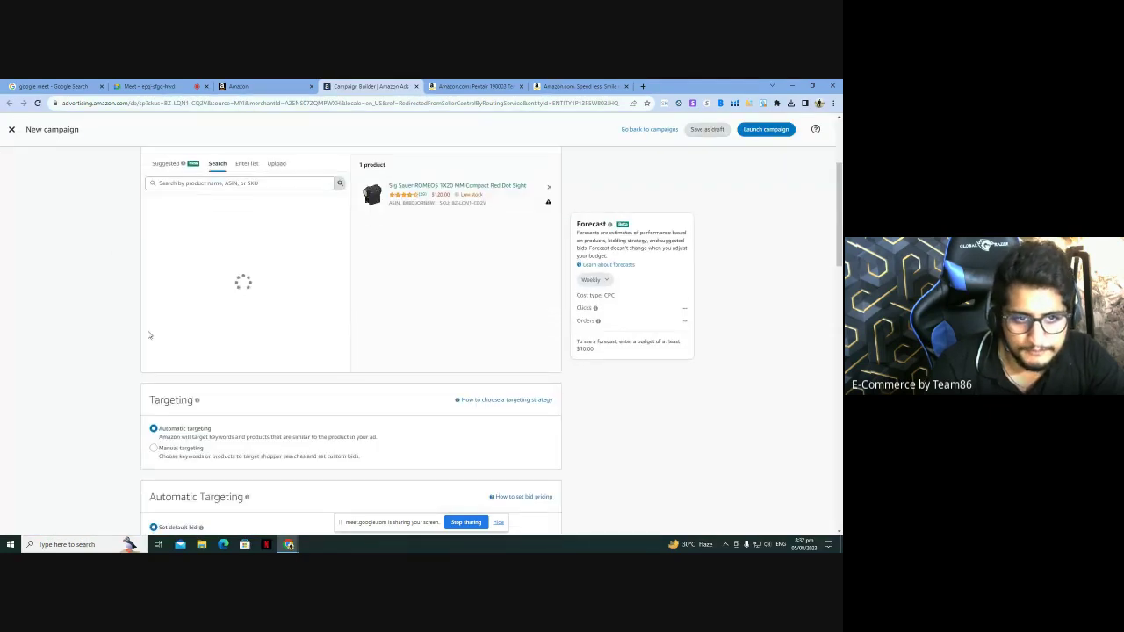
scroll(151, 331, "down", 1)
scroll(145, 464, "down", 2)
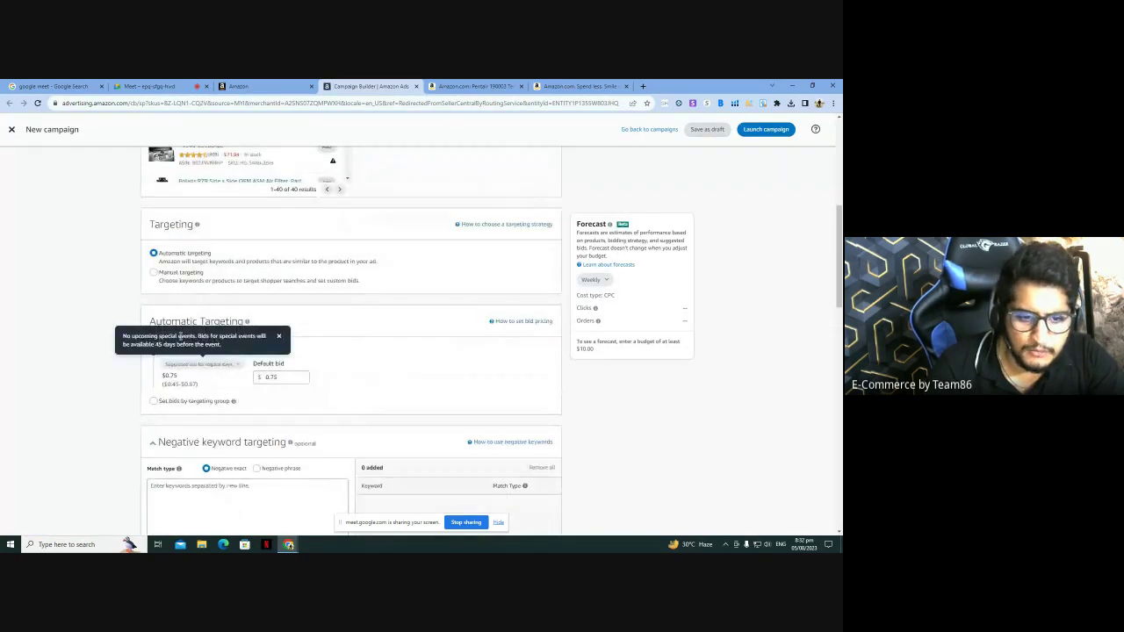
scroll(64, 375, "down", 2)
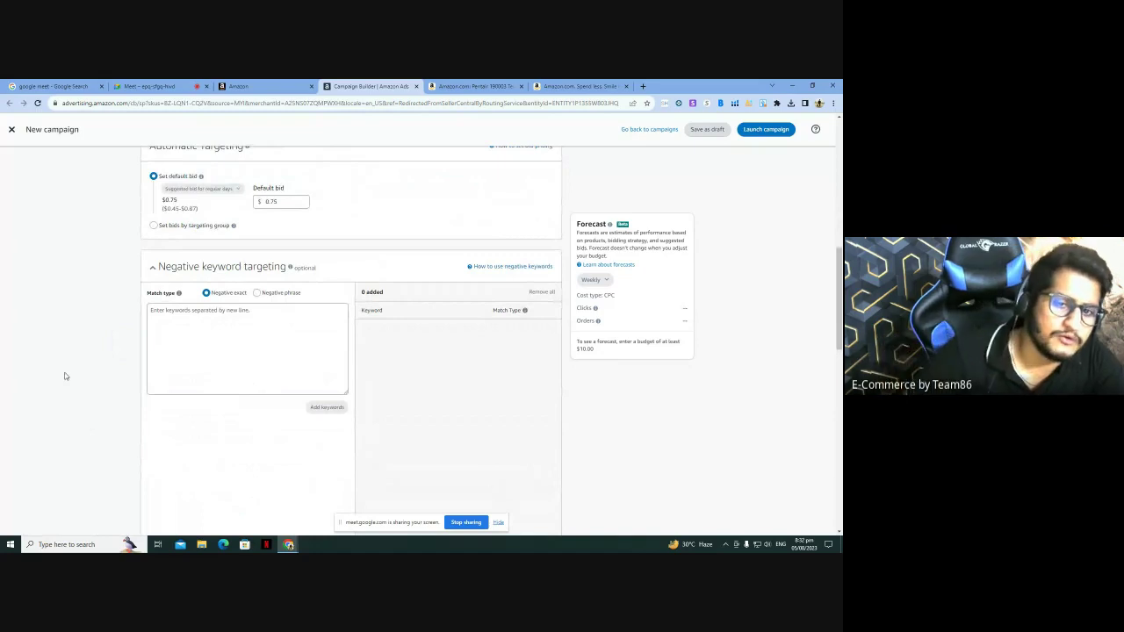
scroll(67, 378, "up", 3)
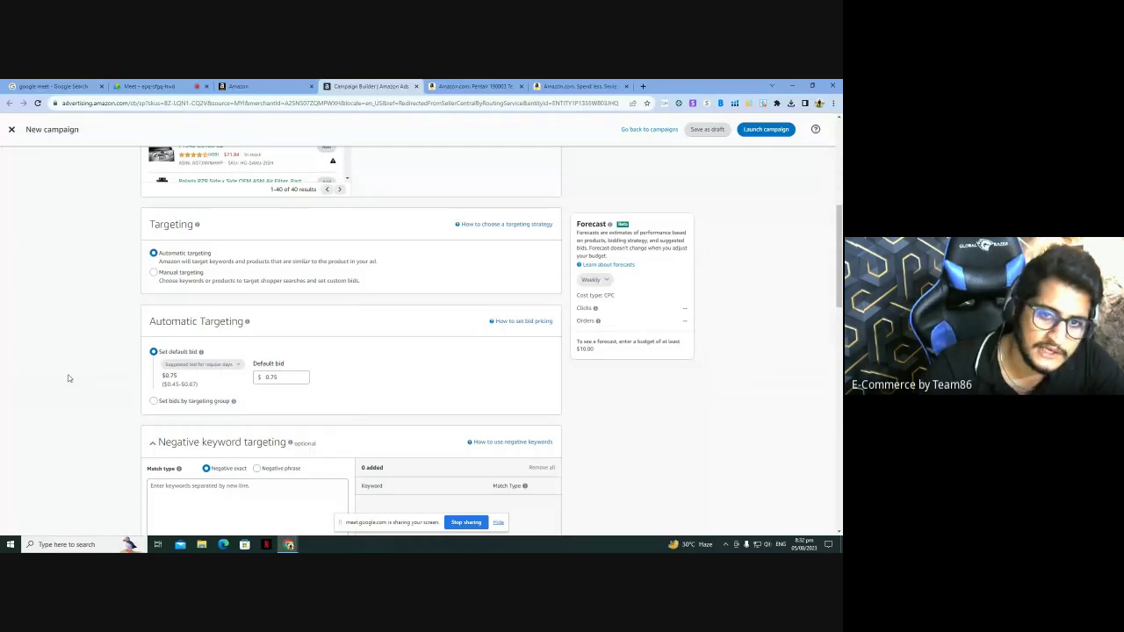
scroll(68, 378, "up", 5)
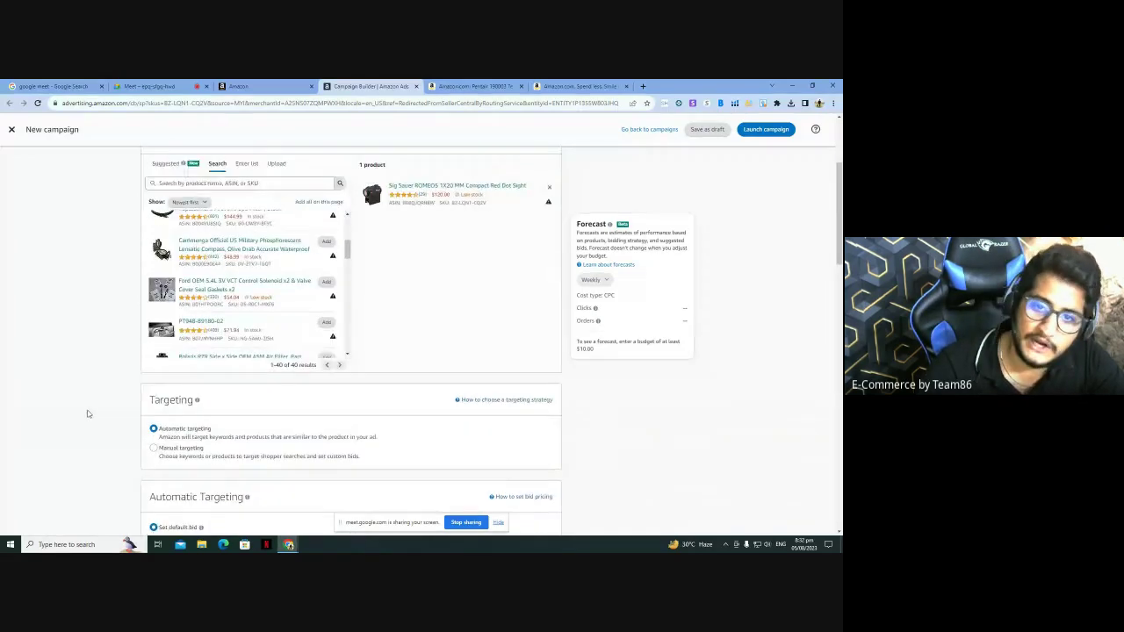
left_click(416, 88)
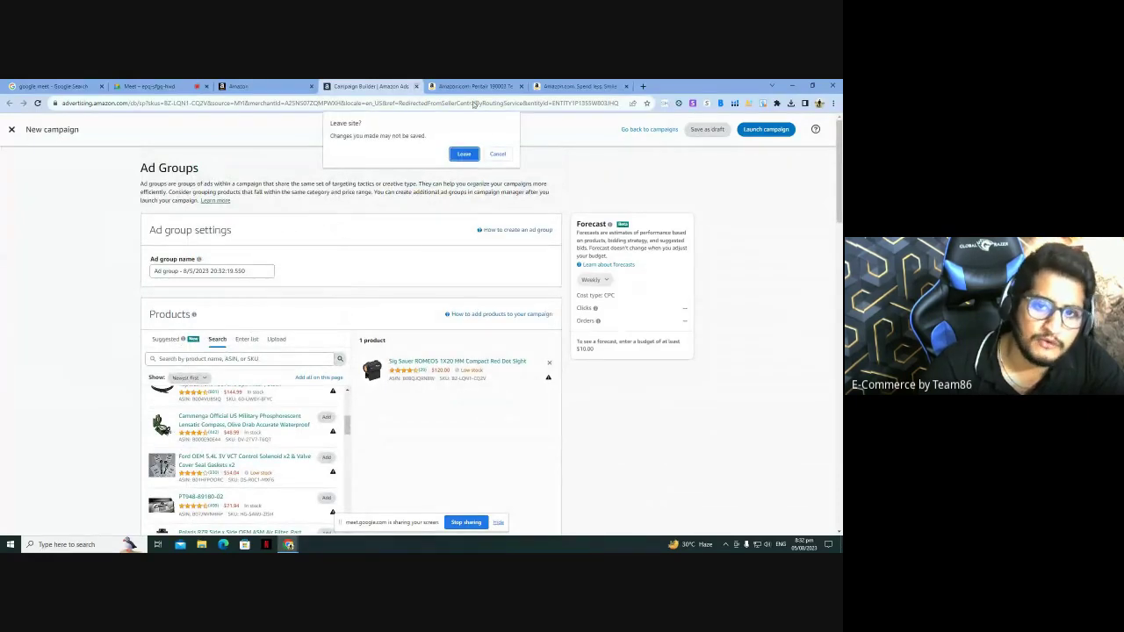
left_click(464, 152)
Step: Switch to the Google Meet call to check the in-call messages and return to the Amazon storefront home page
left_click(380, 84)
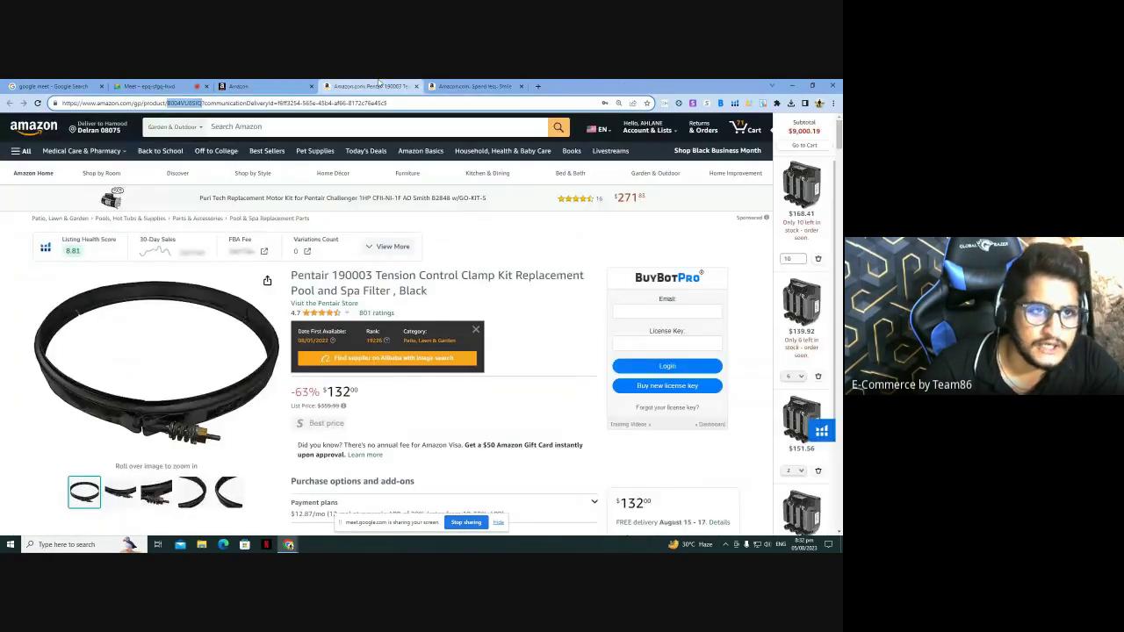
left_click(149, 86)
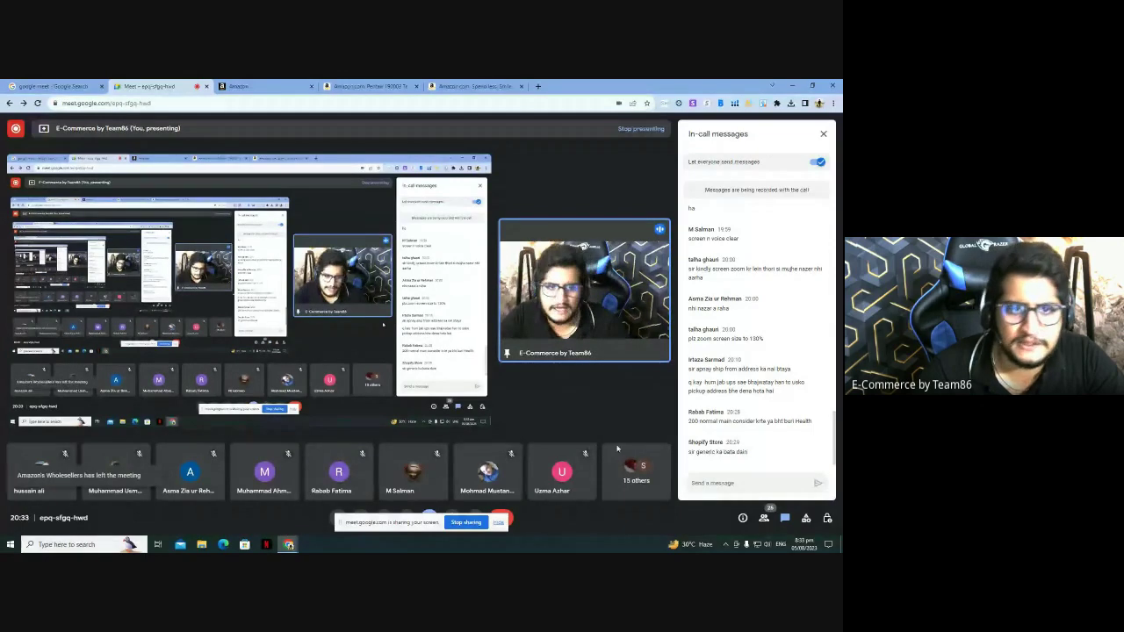
left_click(412, 83)
left_click(466, 86)
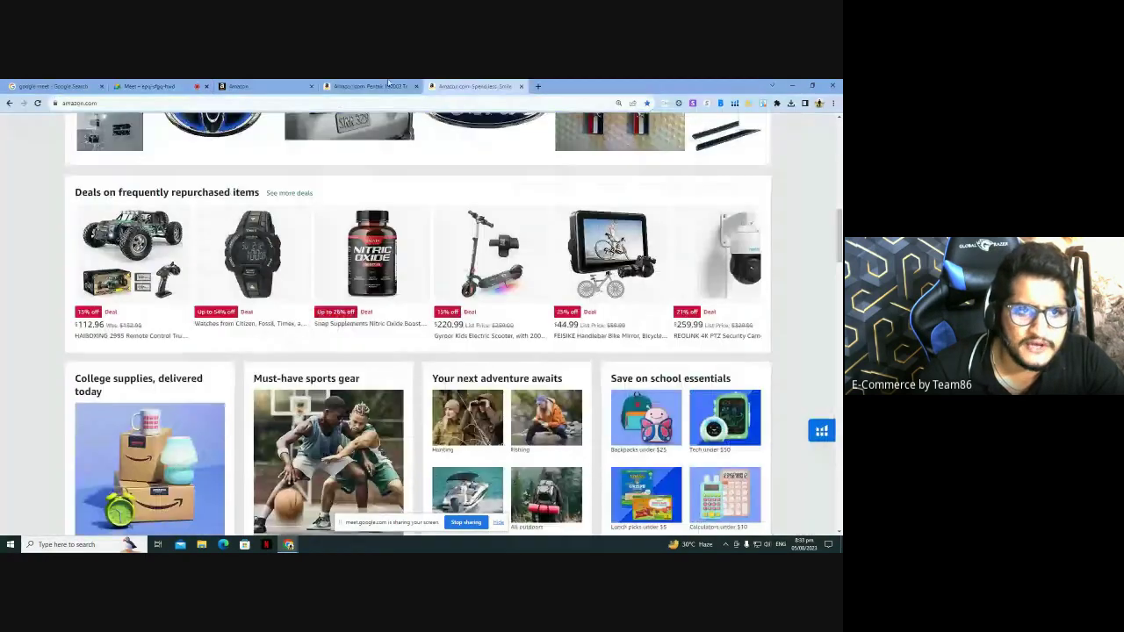
Step: Return to Seller Central and open the Add Products page for finding products in Amazon's catalog
left_click(347, 86)
left_click(264, 87)
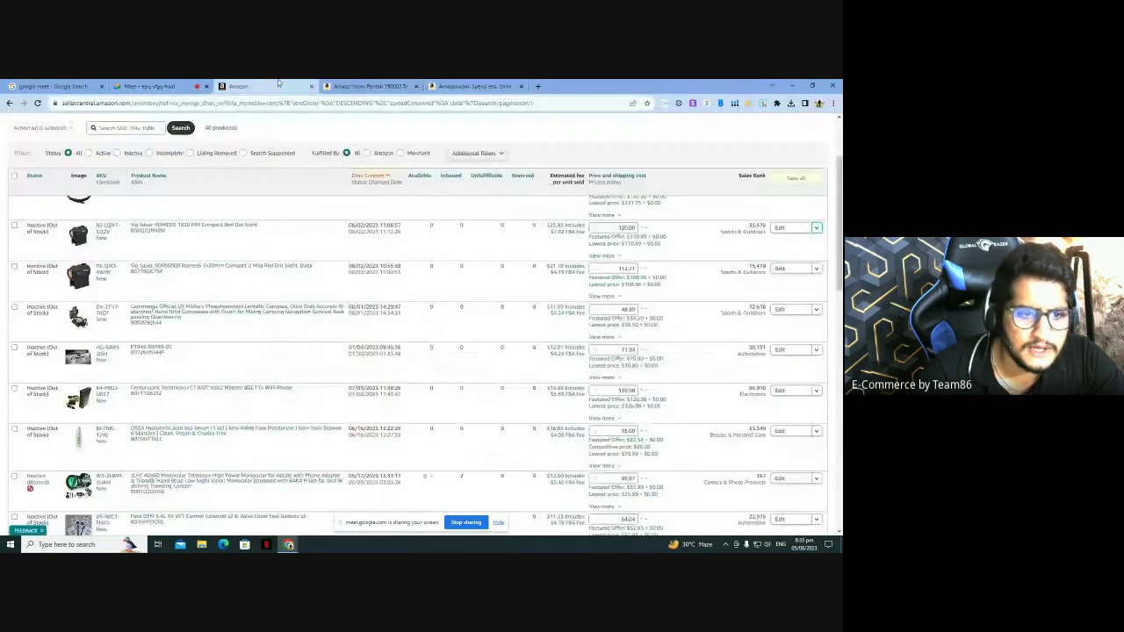
left_click(12, 123)
mouse_move(29, 151)
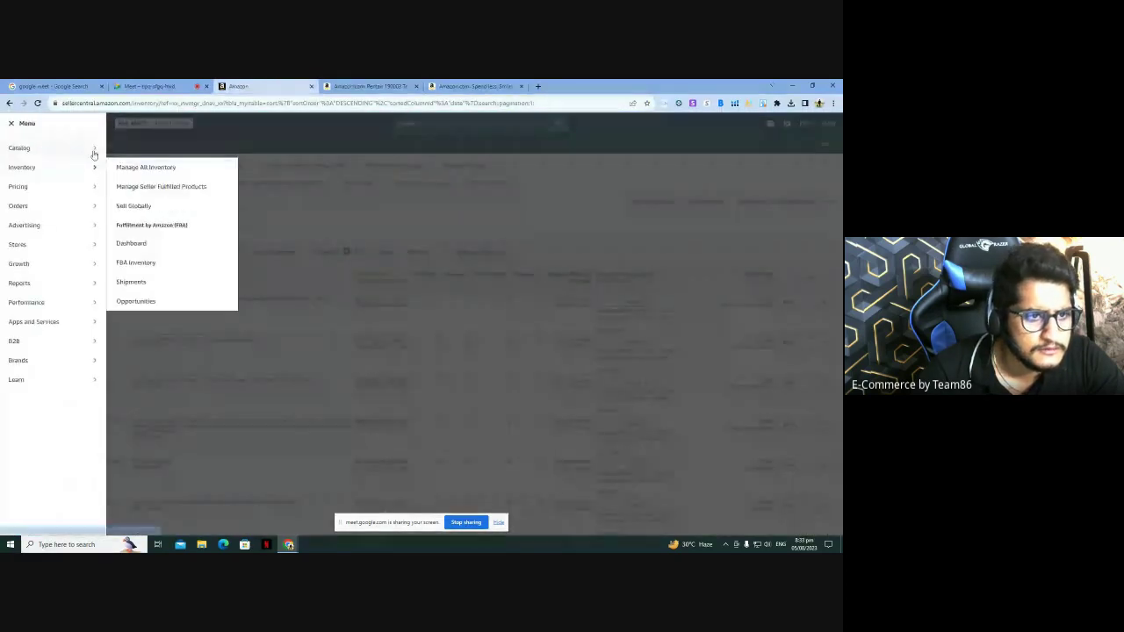
left_click(432, 300)
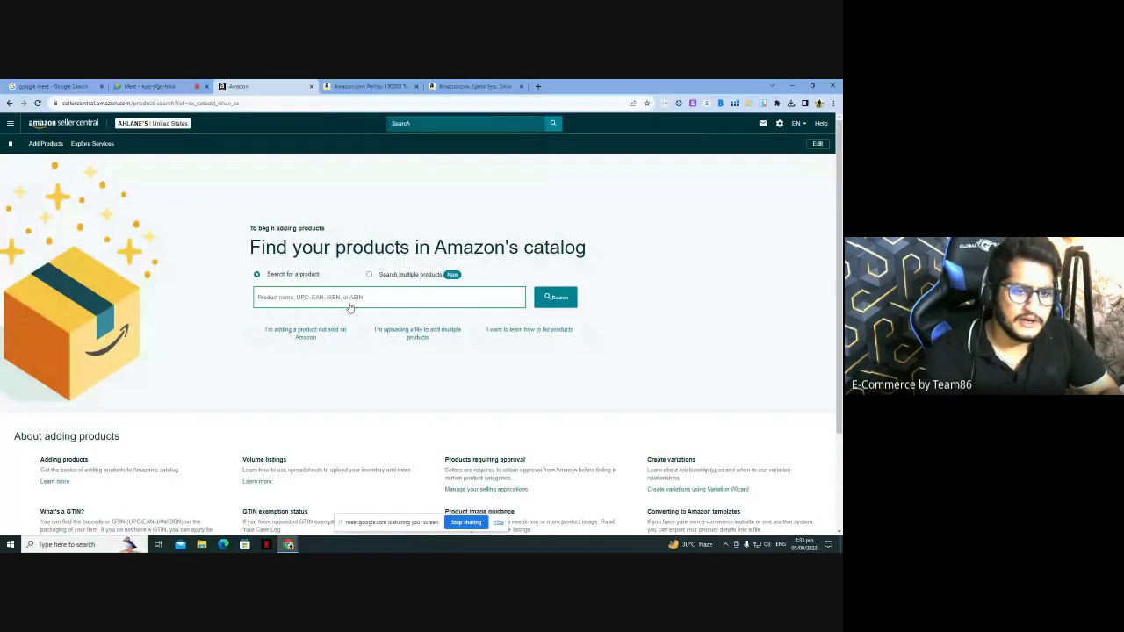
Step: Search Amazon's catalog for "hair dryer" and narrow the results to the Generic brand
left_click(350, 299)
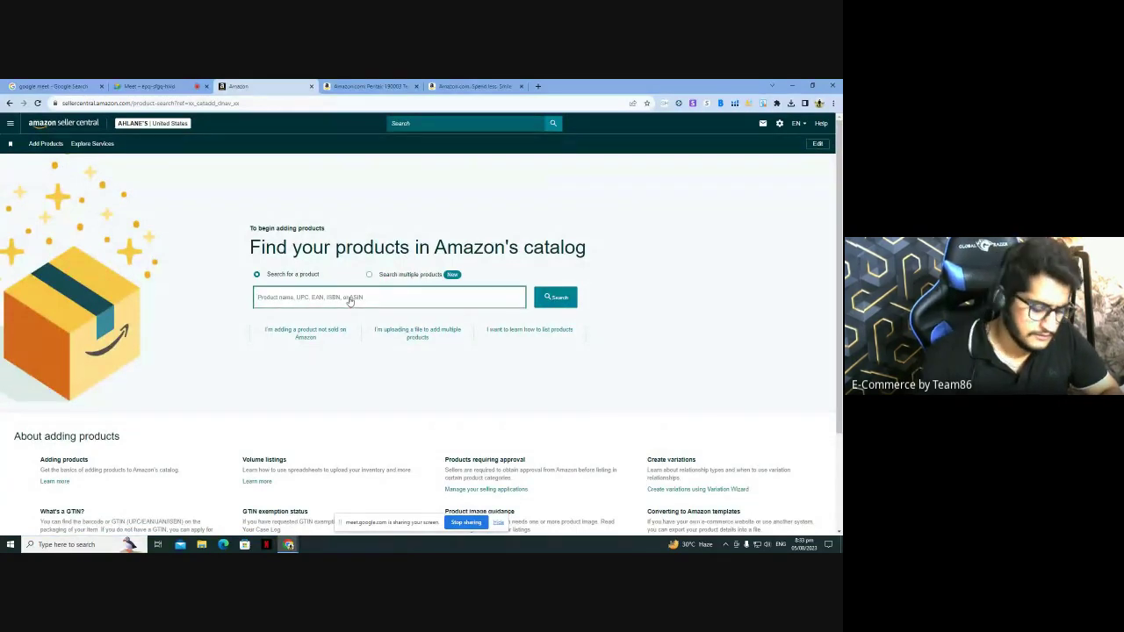
type("hair dryer")
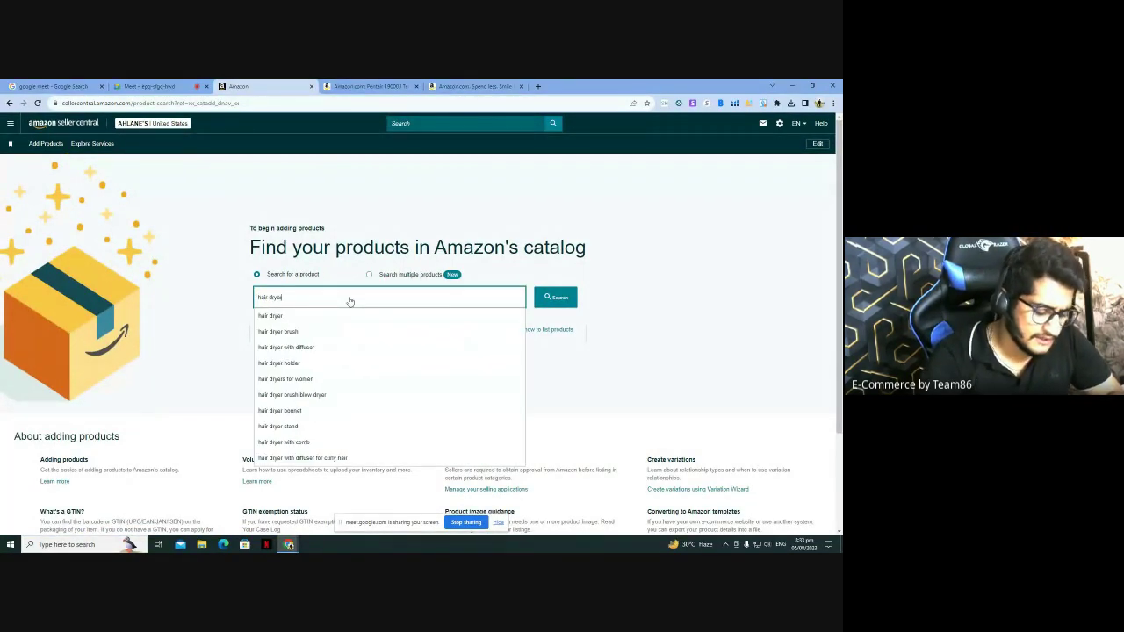
key("Return")
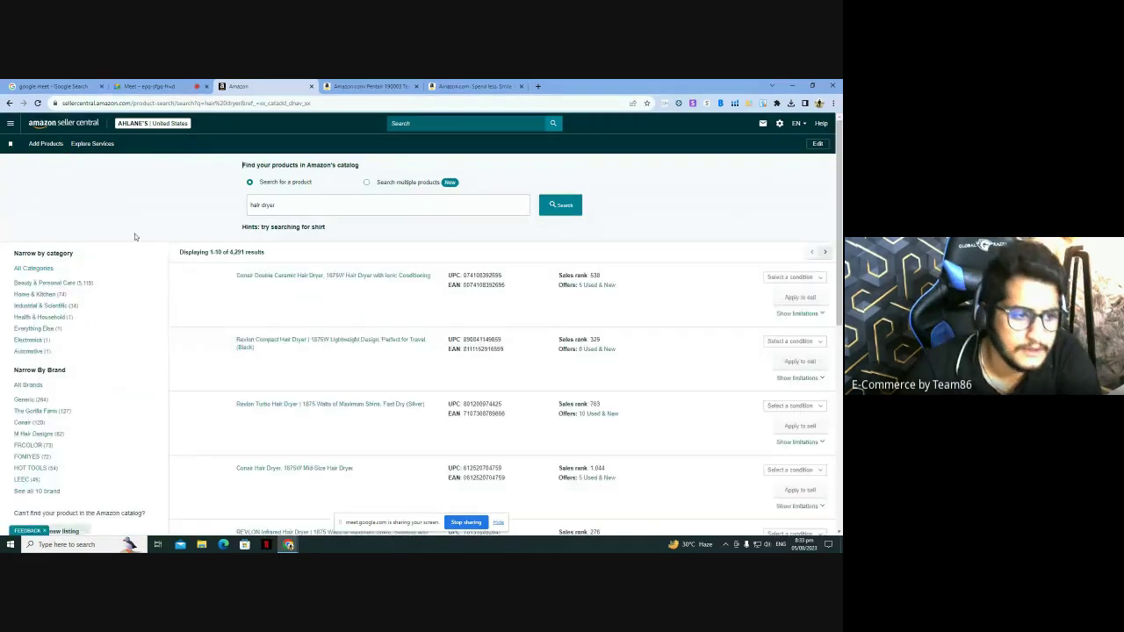
scroll(84, 365, "down", 2)
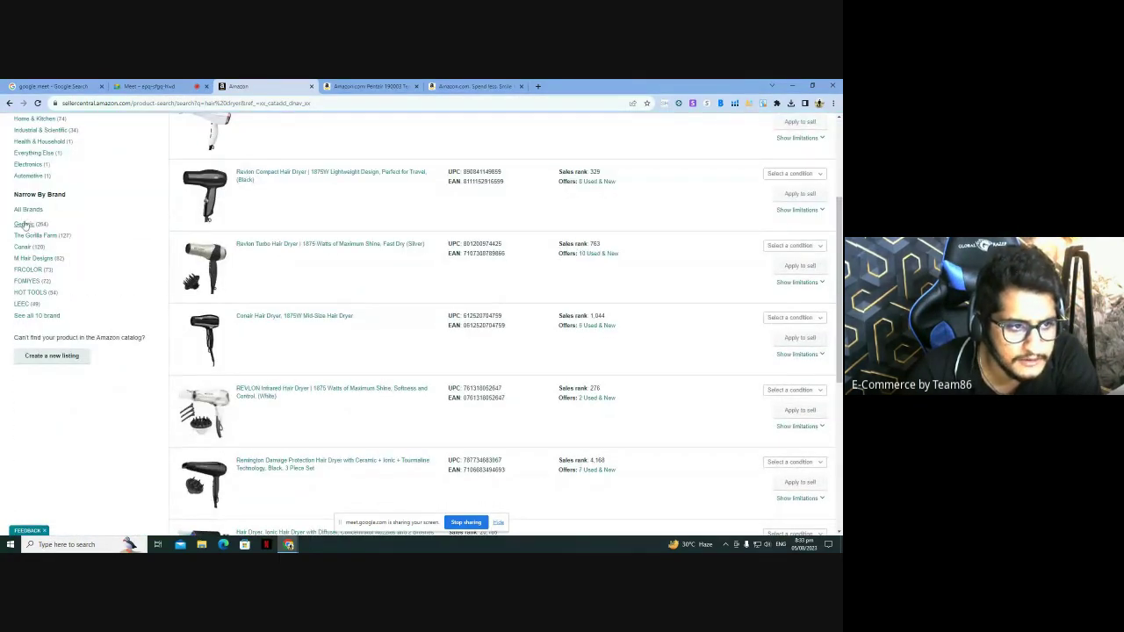
left_click(24, 225)
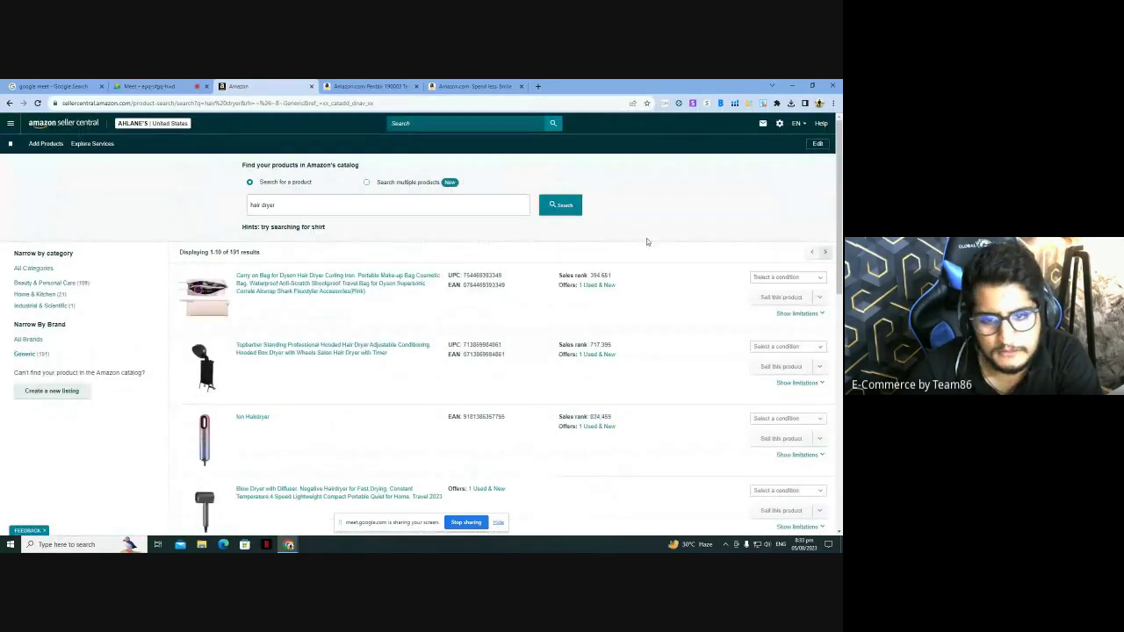
Step: Look through the Generic hair dryer results up to page 4, checking sales ranks, offers and selling options
left_click_drag(591, 275, 612, 276)
scroll(606, 254, "down", 2)
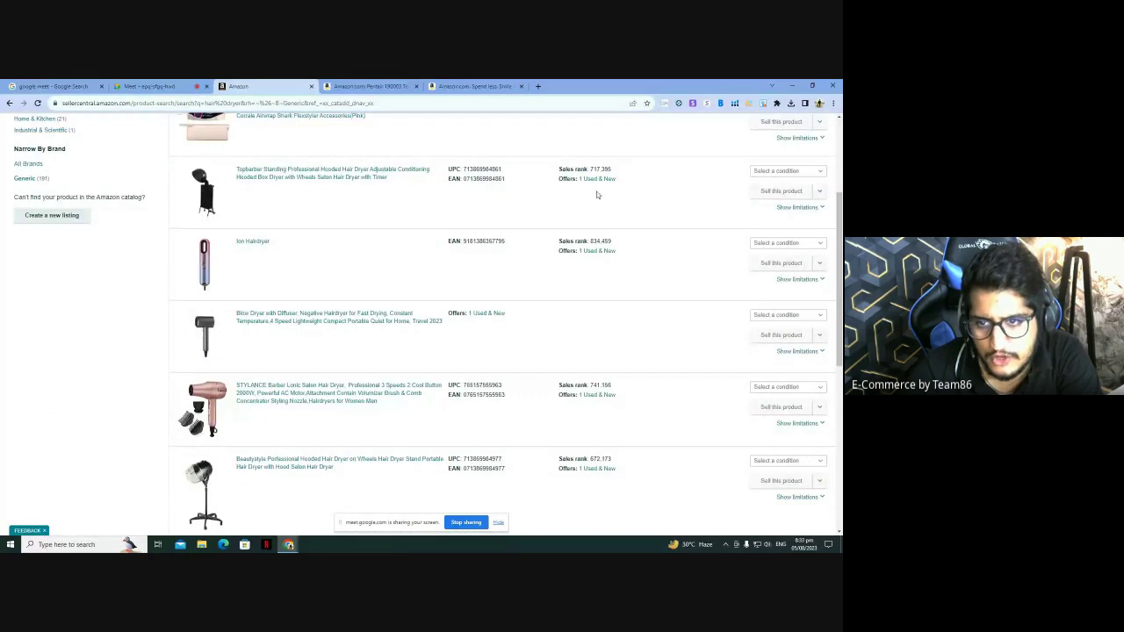
scroll(597, 226, "down", 2)
scroll(595, 313, "down", 2)
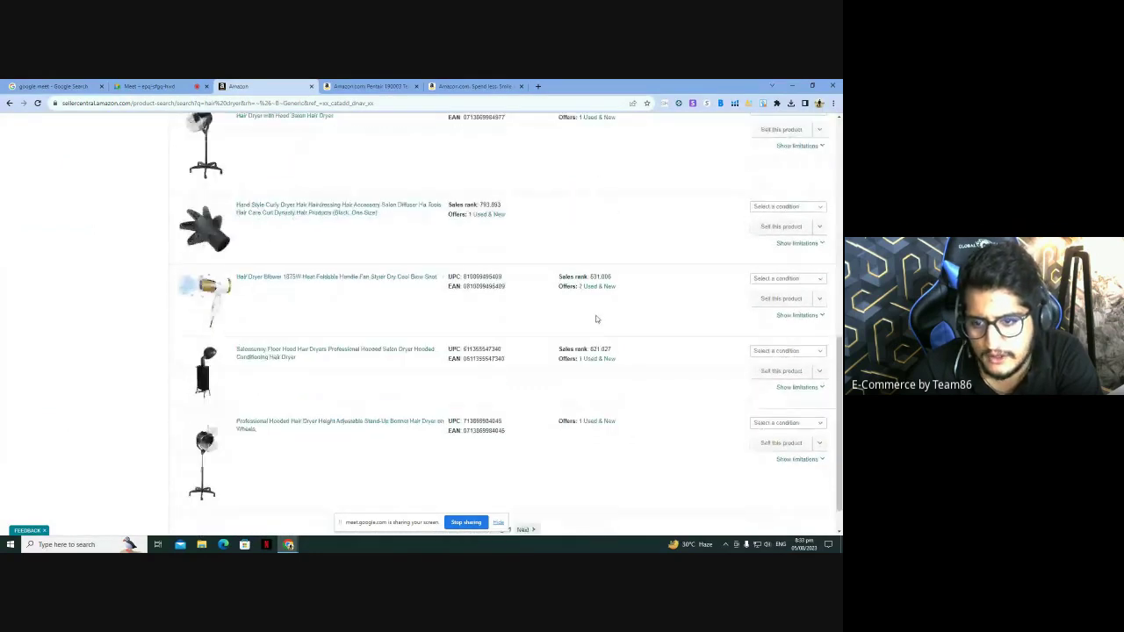
left_click(522, 489)
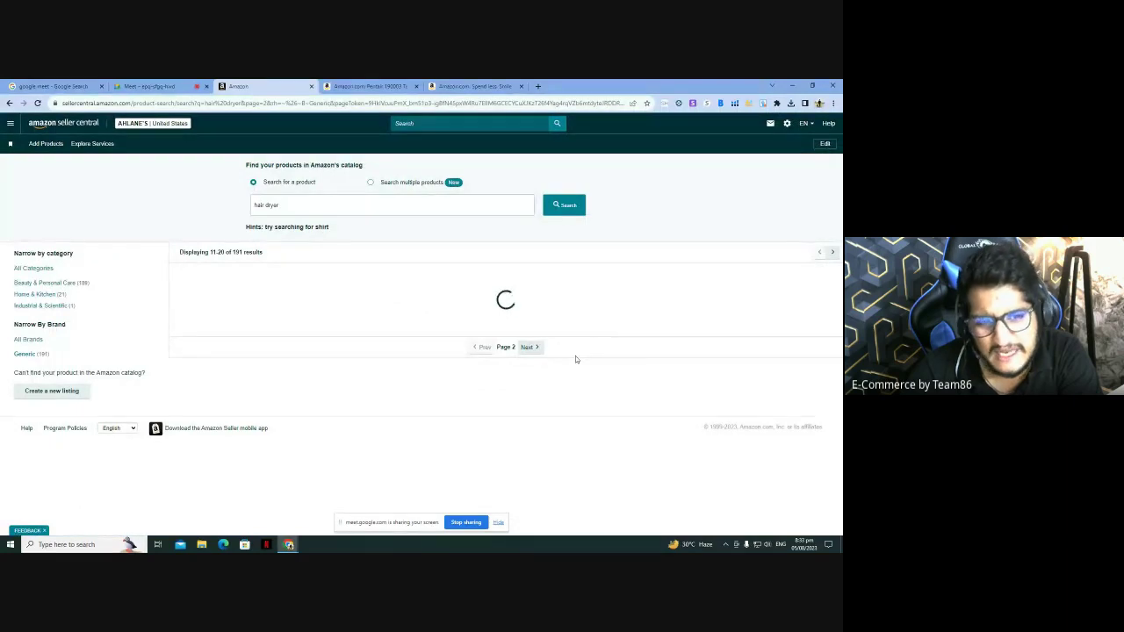
scroll(636, 364, "down", 10)
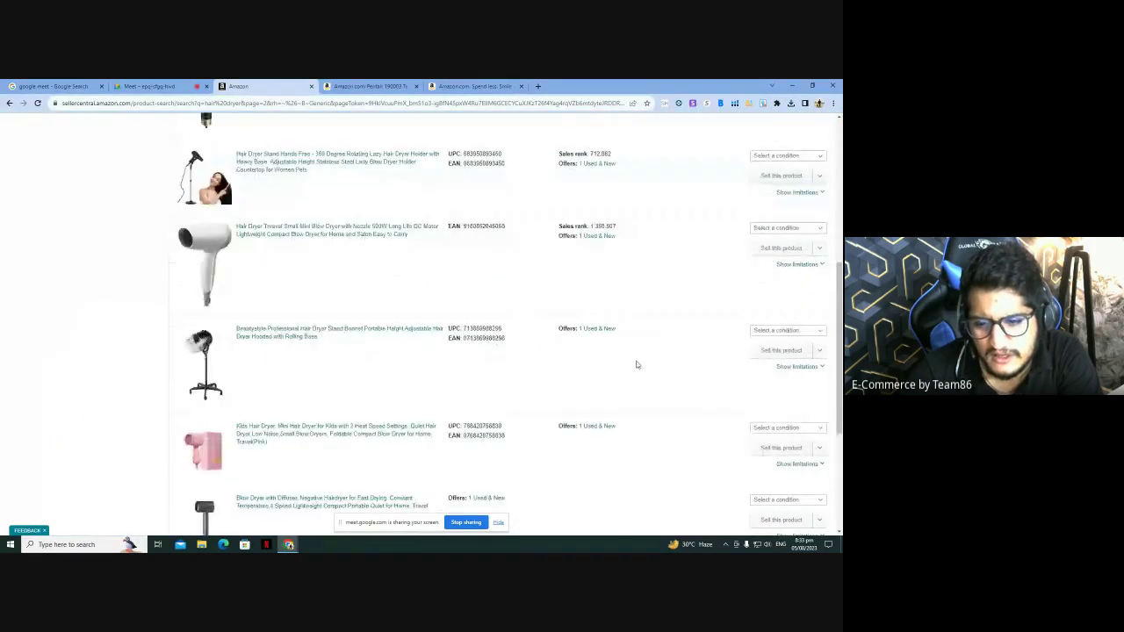
left_click(529, 487)
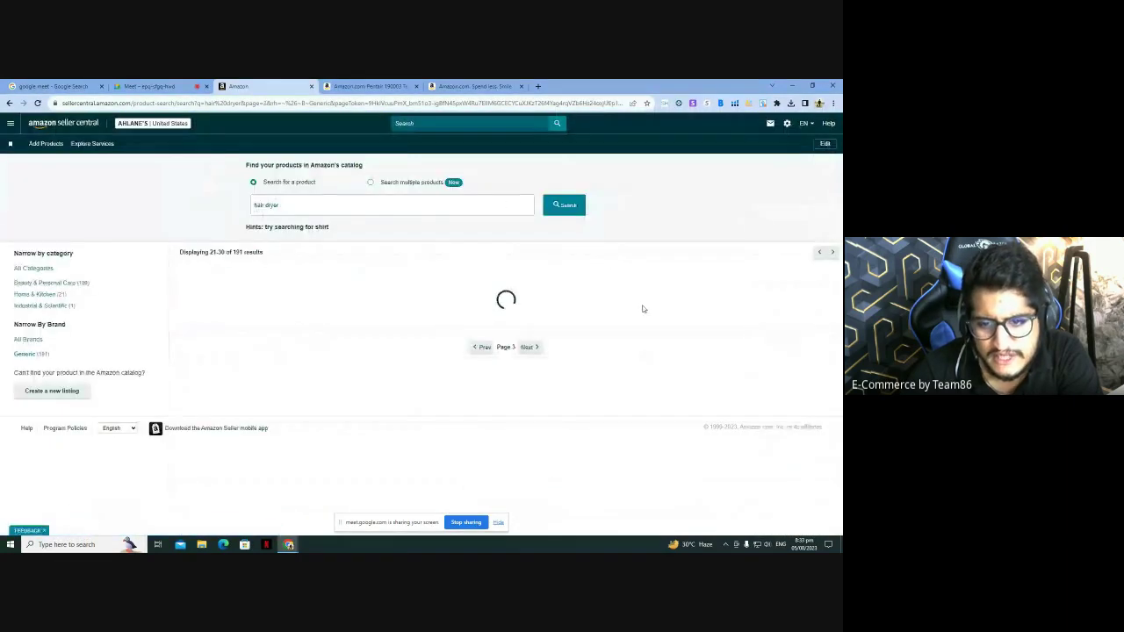
scroll(675, 273, "down", 5)
scroll(674, 274, "down", 5)
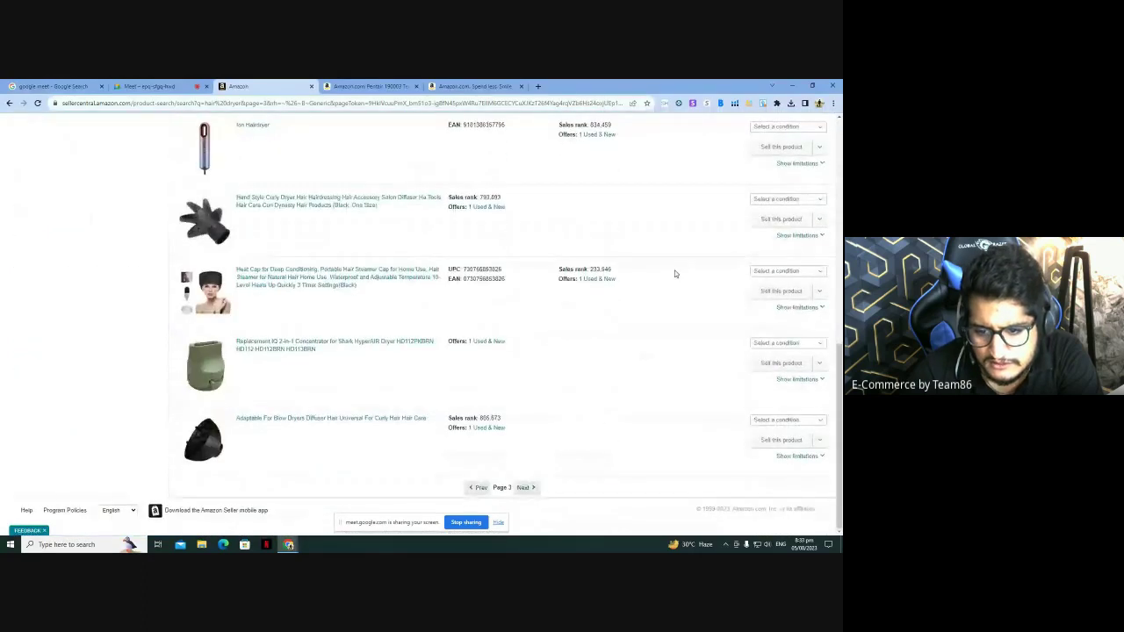
left_click(528, 487)
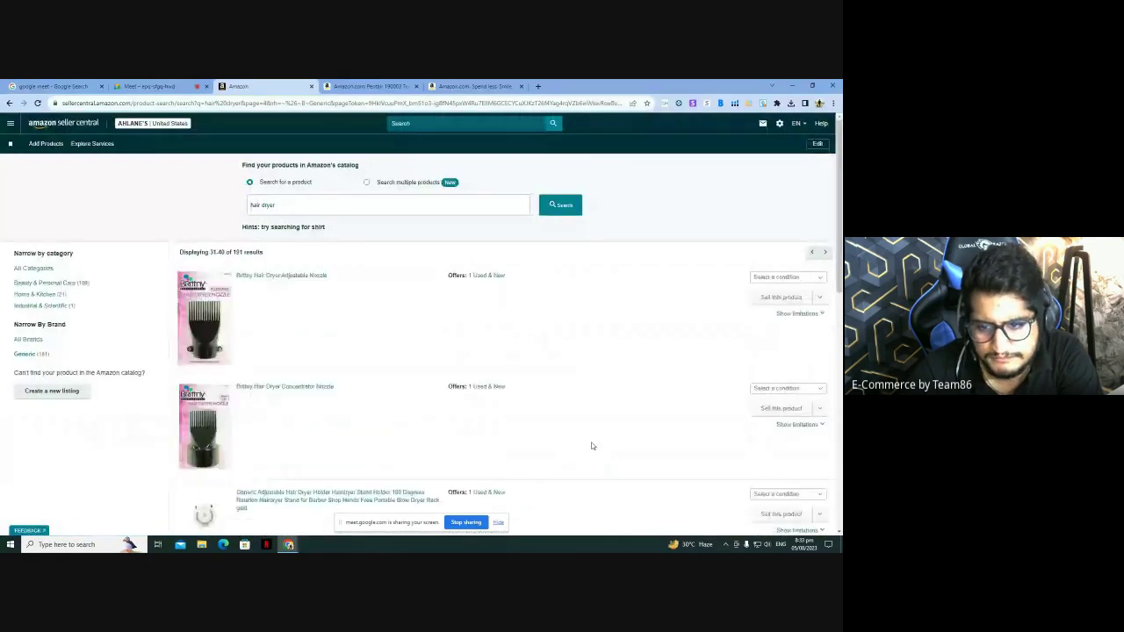
Step: Search the catalog for "toys" instead and narrow the results to the Generic brand
triple_click(417, 205)
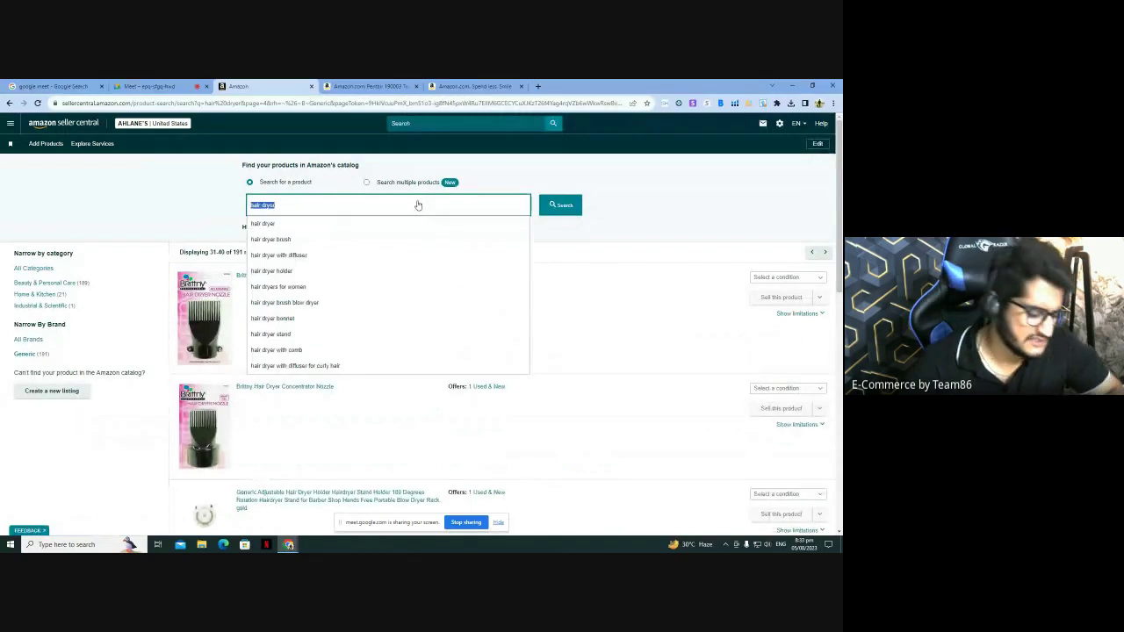
type("toys")
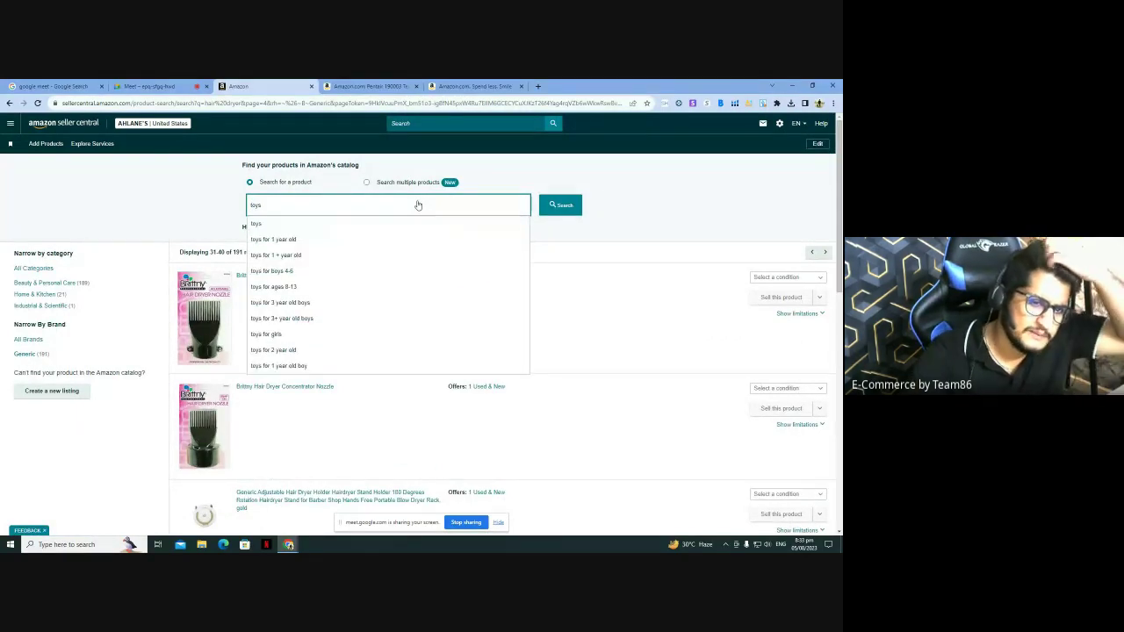
key("Escape")
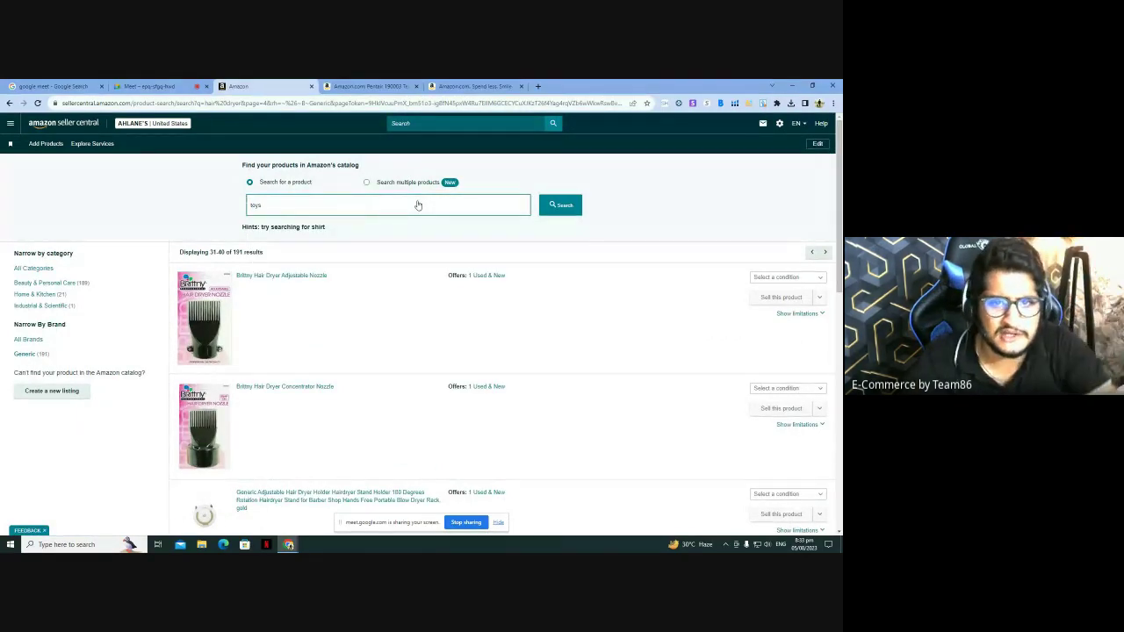
left_click(561, 205)
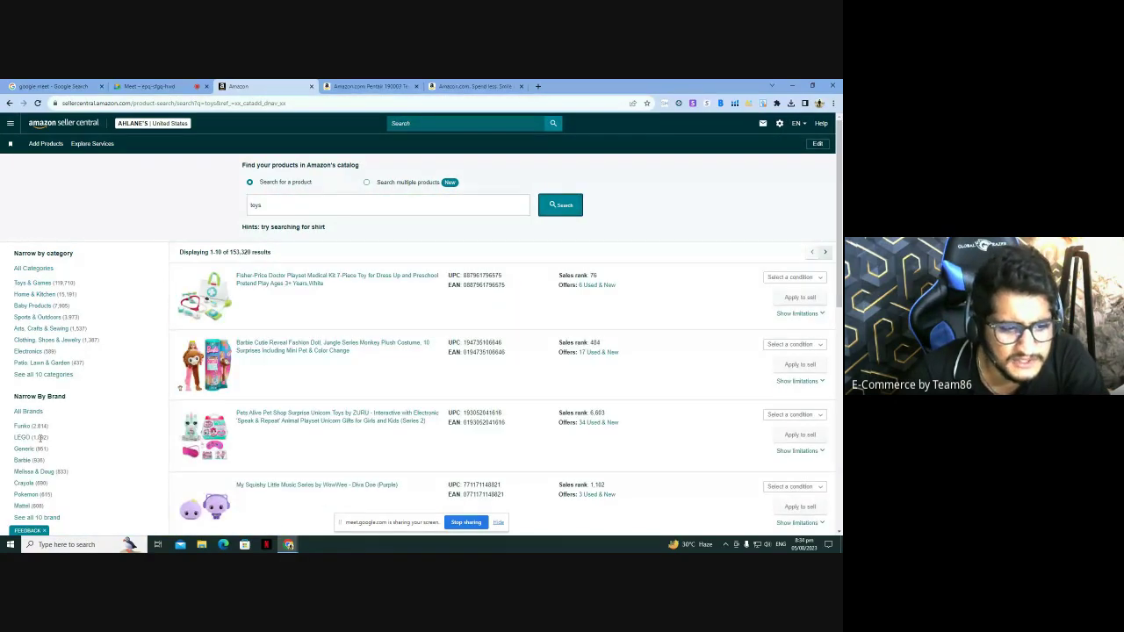
scroll(67, 399, "down", 2)
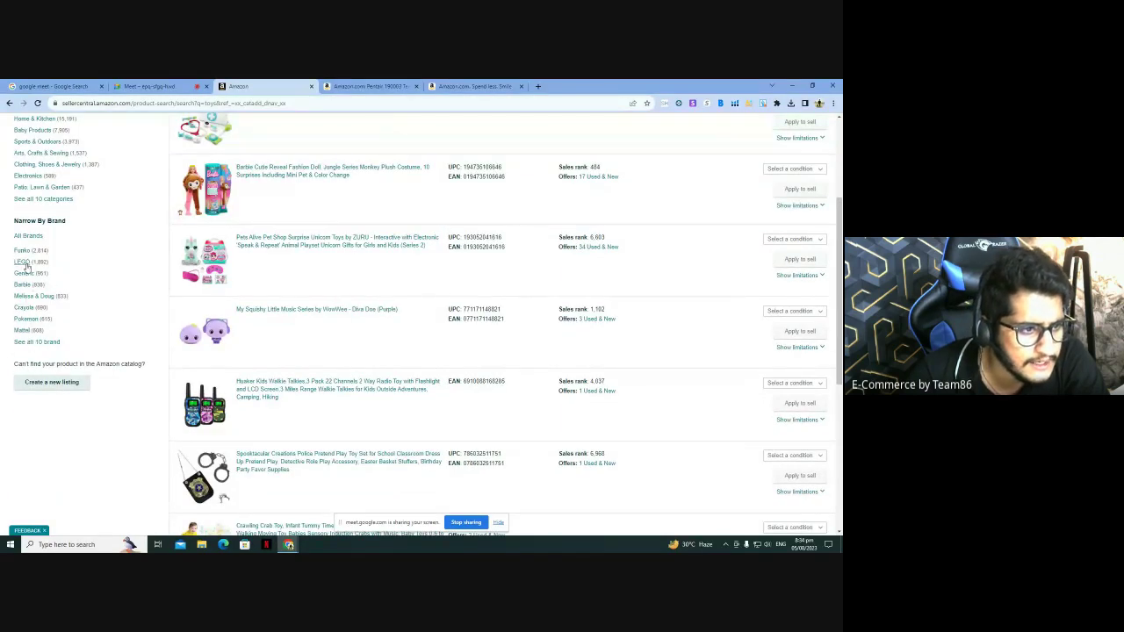
left_click(24, 273)
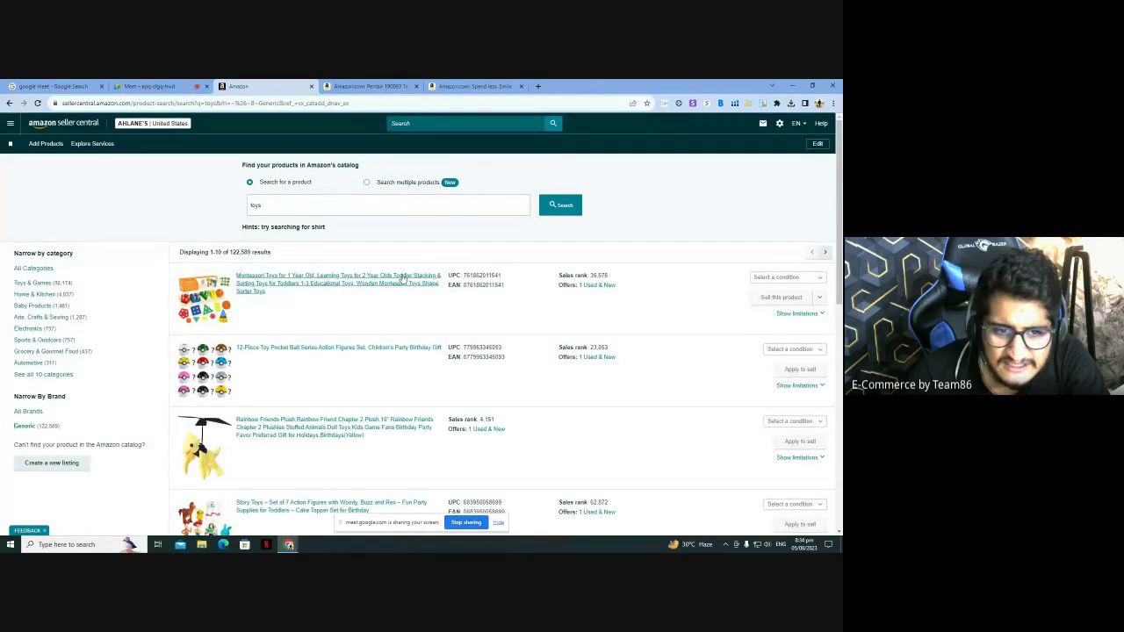
Step: View the product page of the Generic Montessori stacking and sorting toys, close it and switch to the Google Meet call
left_click(360, 282)
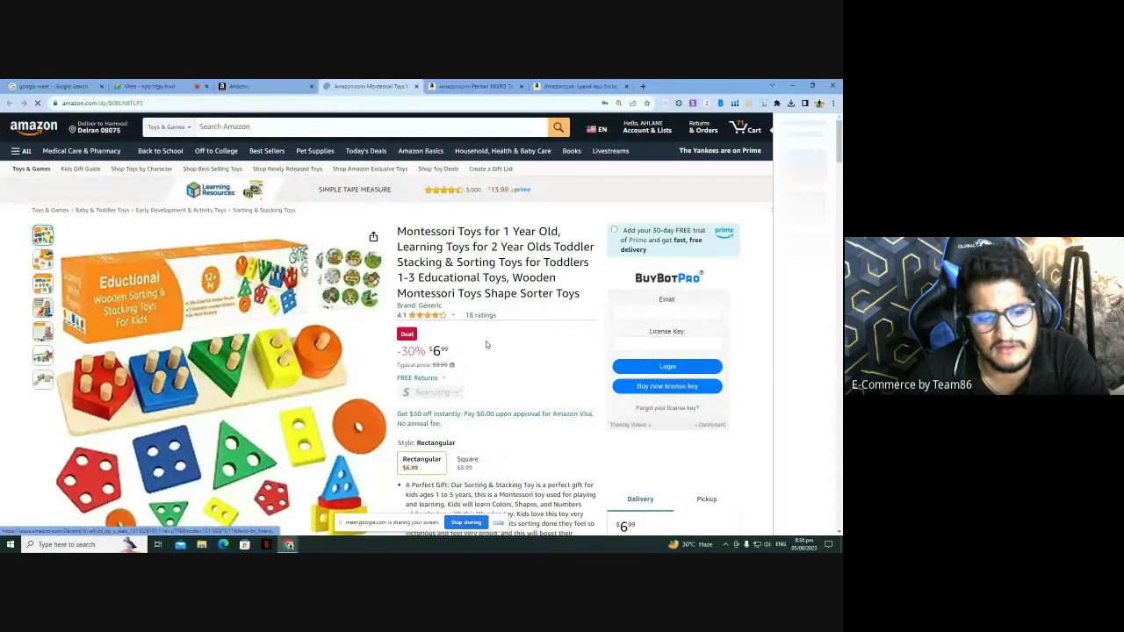
scroll(527, 299, "down", 5)
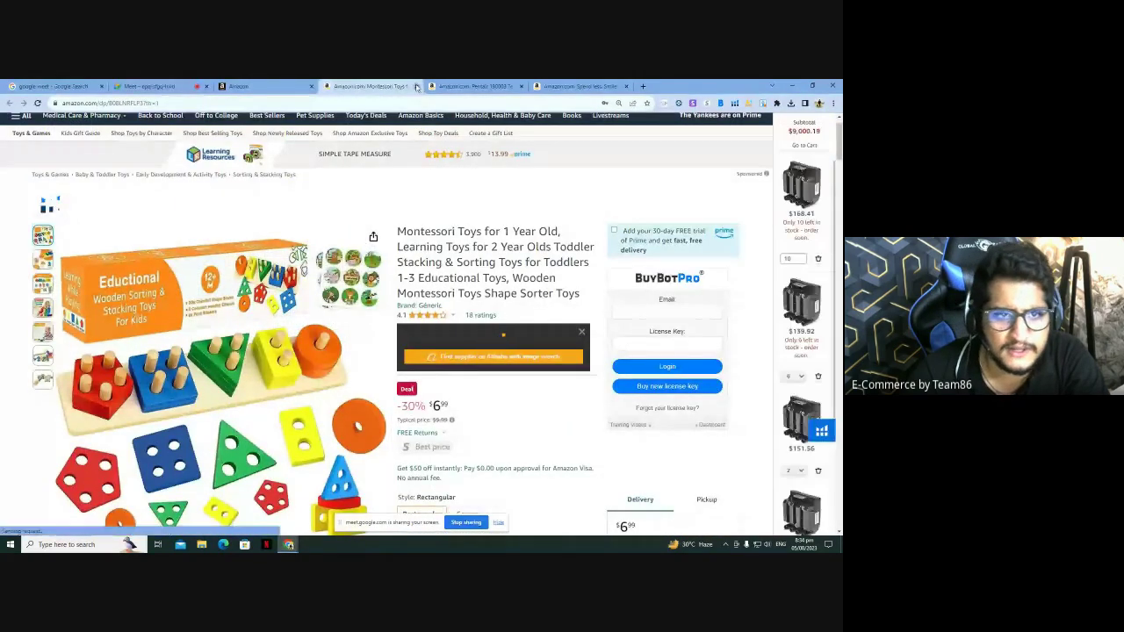
left_click(416, 86)
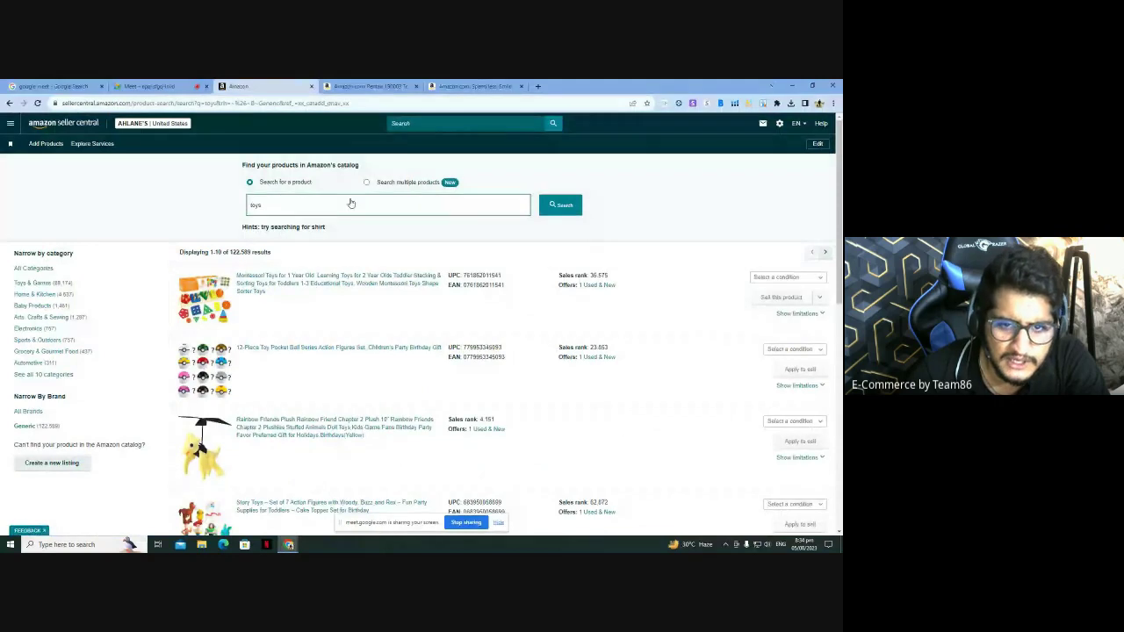
left_click(146, 86)
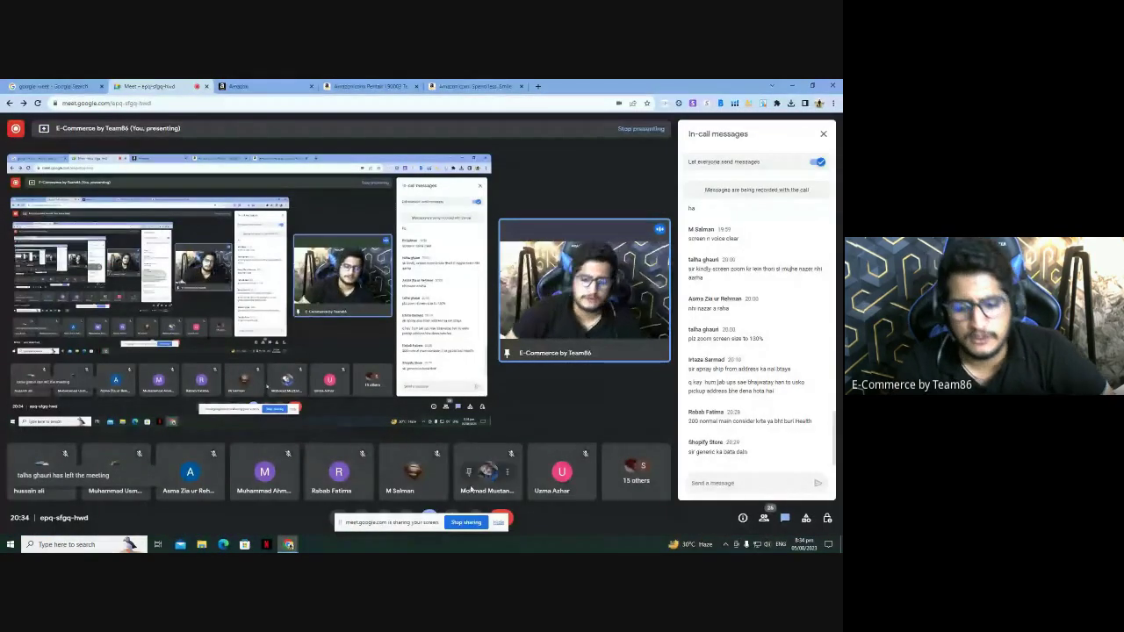